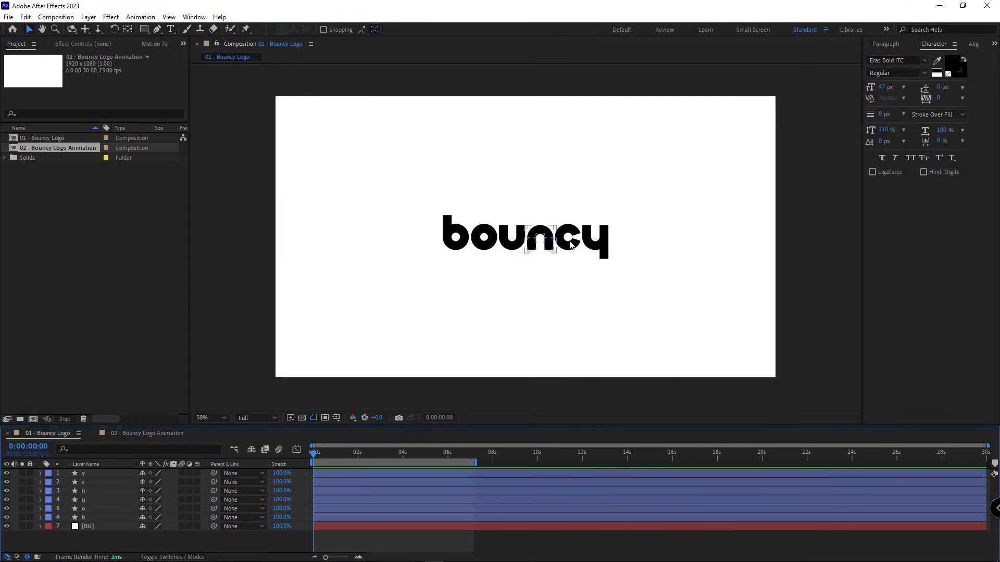
# - Duplicate the six letter layers and pre-compose the copies into a new composition named Ref
pyautogui.click(91, 520)
pyautogui.keyDown('shift'); pyautogui.click(97, 477); pyautogui.keyUp('shift')
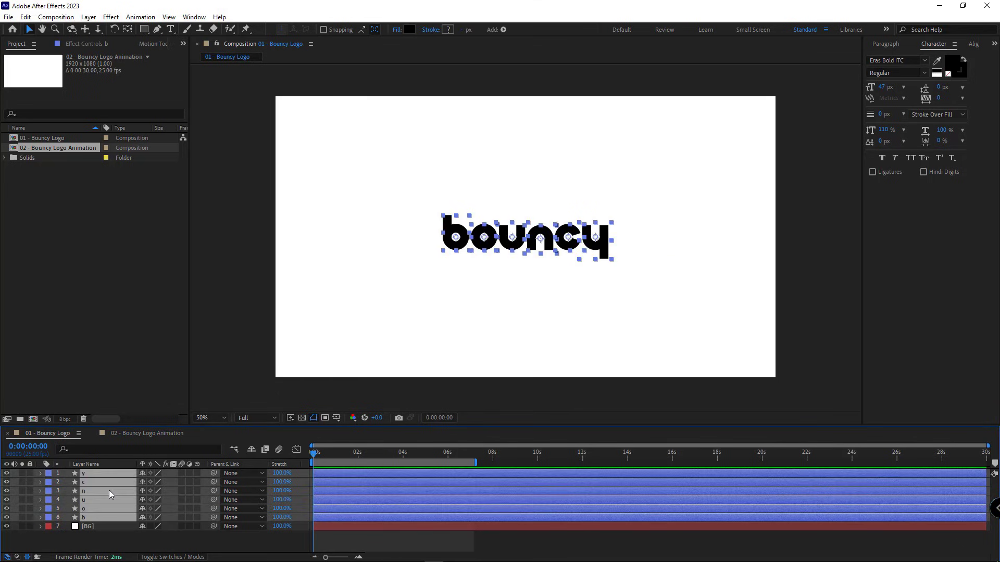
pyautogui.hotkey('ctrl', 'd')
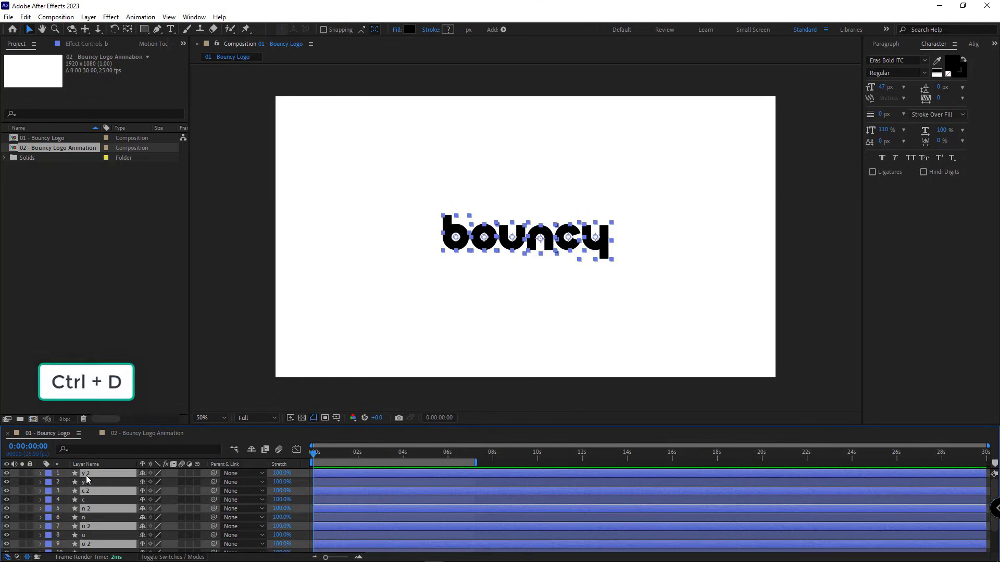
pyautogui.moveTo(86, 476); pyautogui.dragTo(85, 474)
pyautogui.hotkey('ctrl', 'shift', 'c')
pyautogui.write('R')
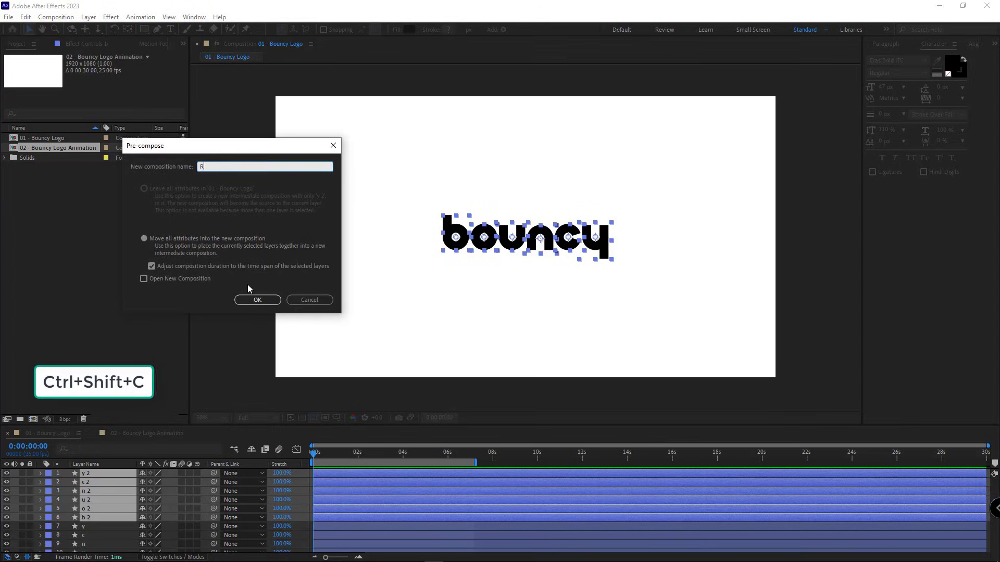
pyautogui.write('ef')
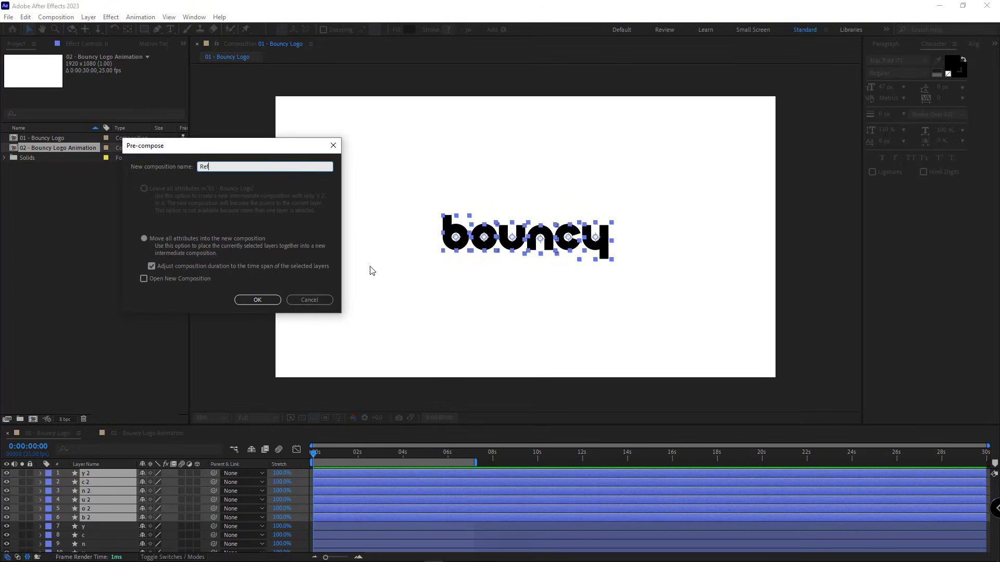
pyautogui.click(257, 300)
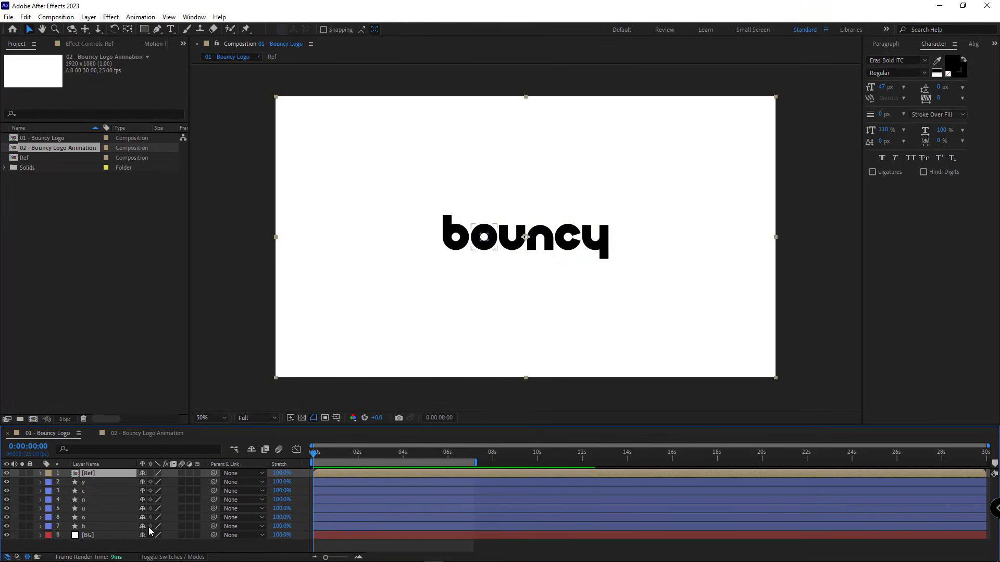
# - Move the Ref layer below the letters, directly above BG, and lower its opacity so it serves as a faint guide
pyautogui.moveTo(100, 476); pyautogui.dragTo(101, 532)
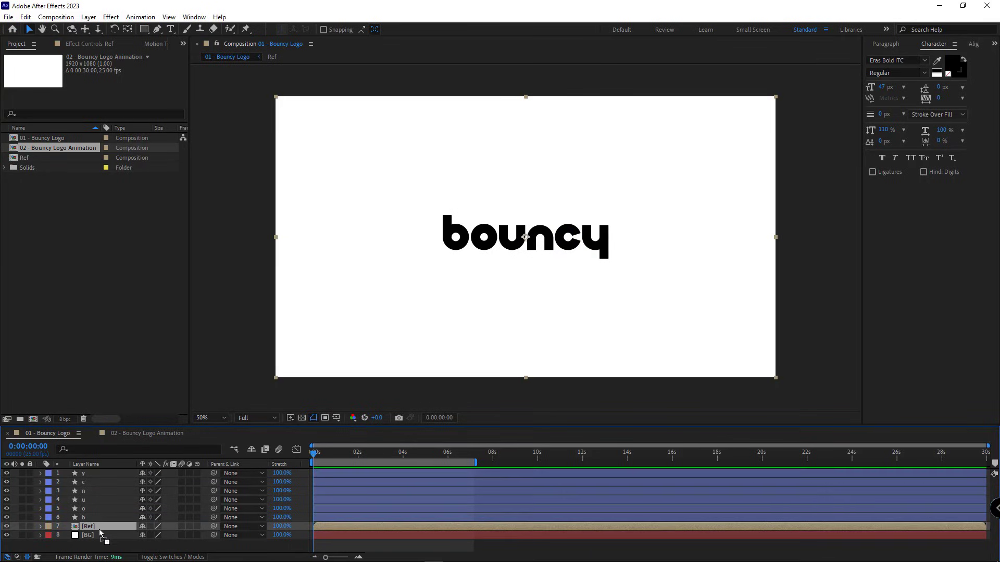
pyautogui.press('t')
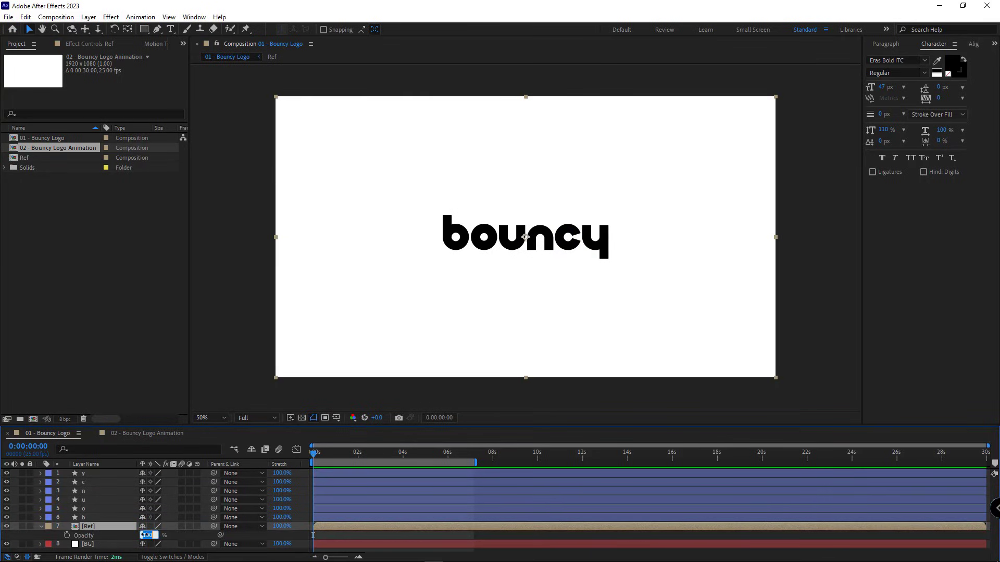
pyautogui.press('Return')
pyautogui.click(42, 526)
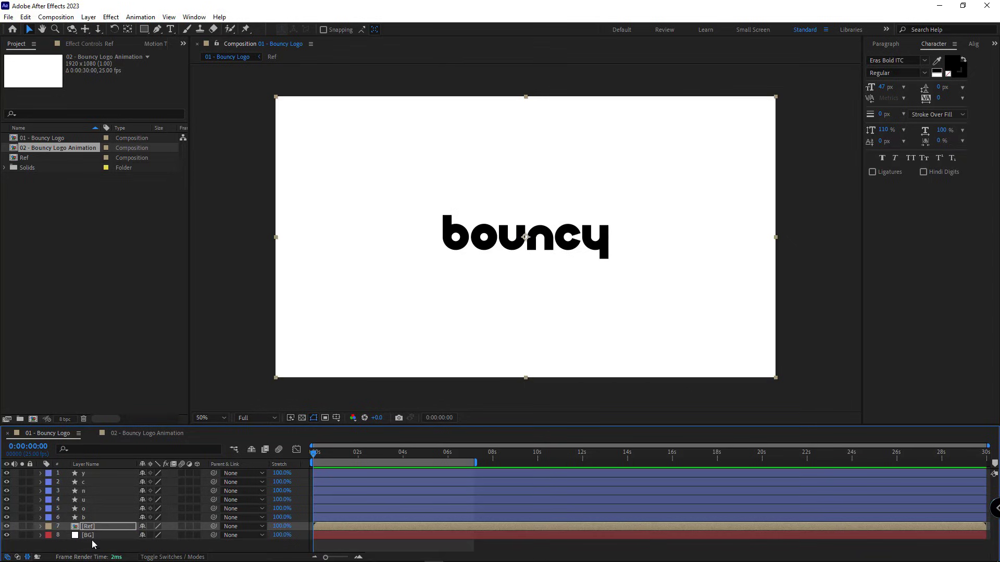
pyautogui.click(159, 544)
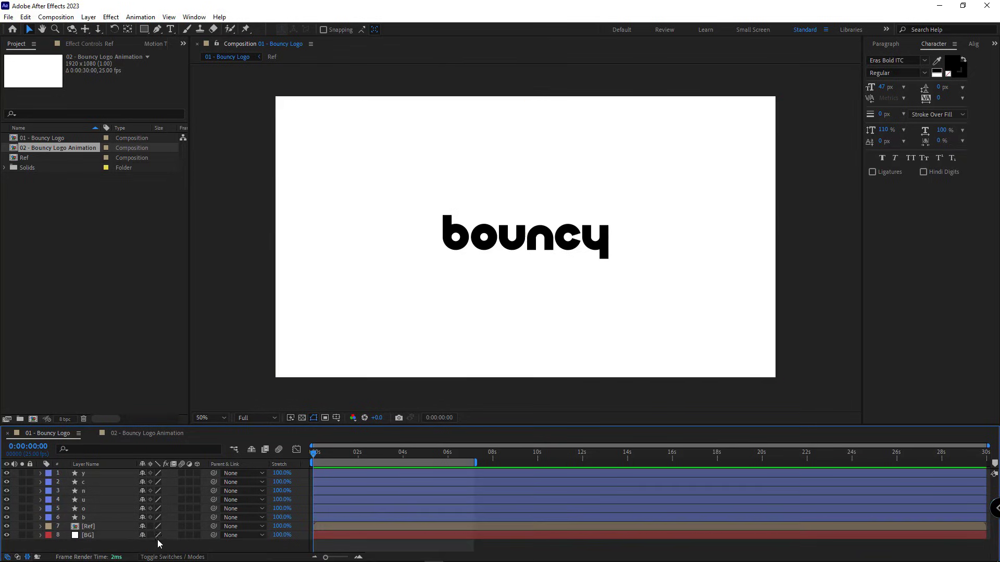
# - Examine how the letters bounce into place in the 02 - Bouncy Logo Animation composition, up to about 0:00:01:17
pyautogui.click(485, 243)
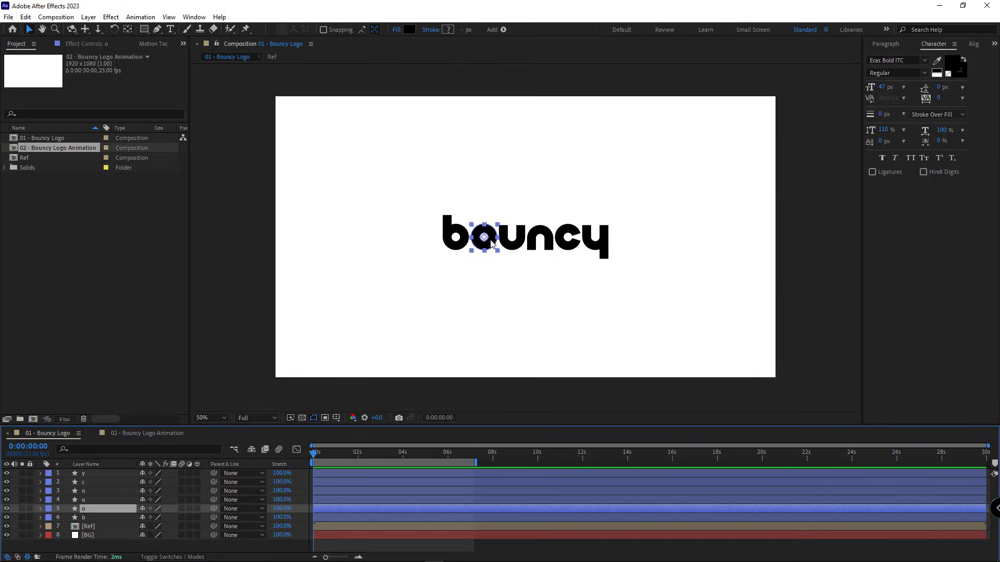
pyautogui.click(150, 435)
pyautogui.moveTo(314, 458); pyautogui.dragTo(378, 454)
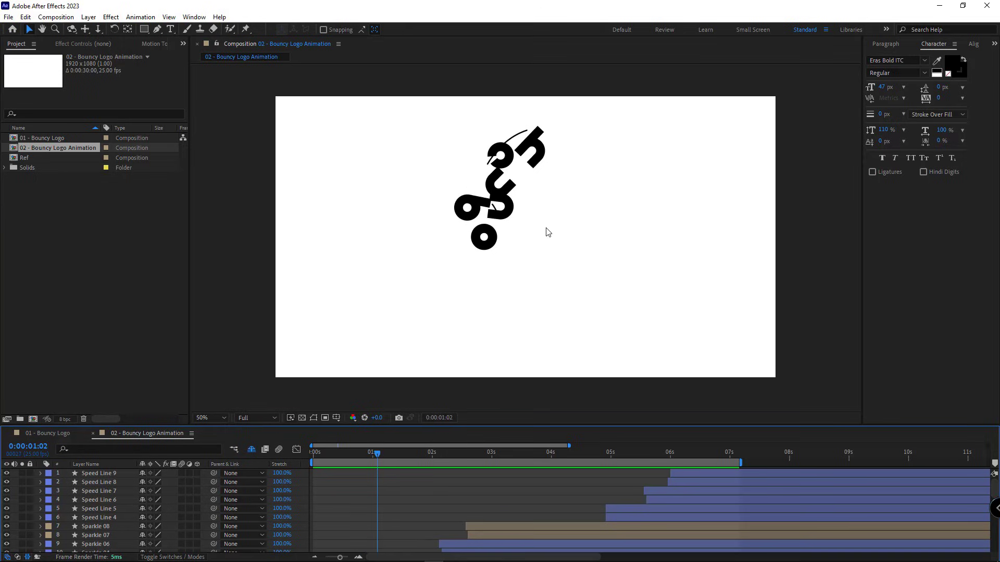
pyautogui.moveTo(381, 459); pyautogui.dragTo(413, 457)
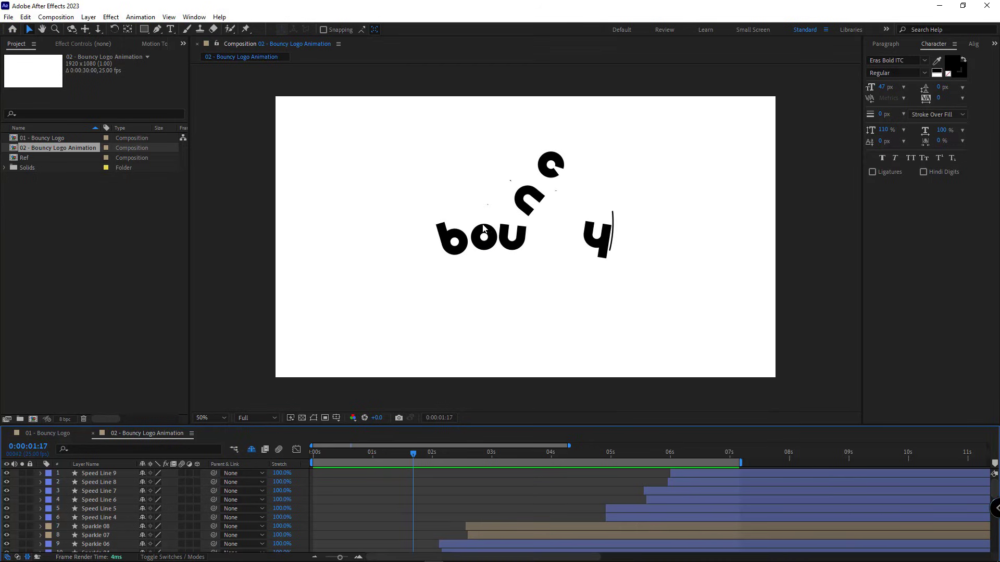
# - In 01 - Bouncy Logo, keyframe the o's Position at 0:00 below the frame, about 961, 1150, using the title/action safe guides
pyautogui.click(53, 434)
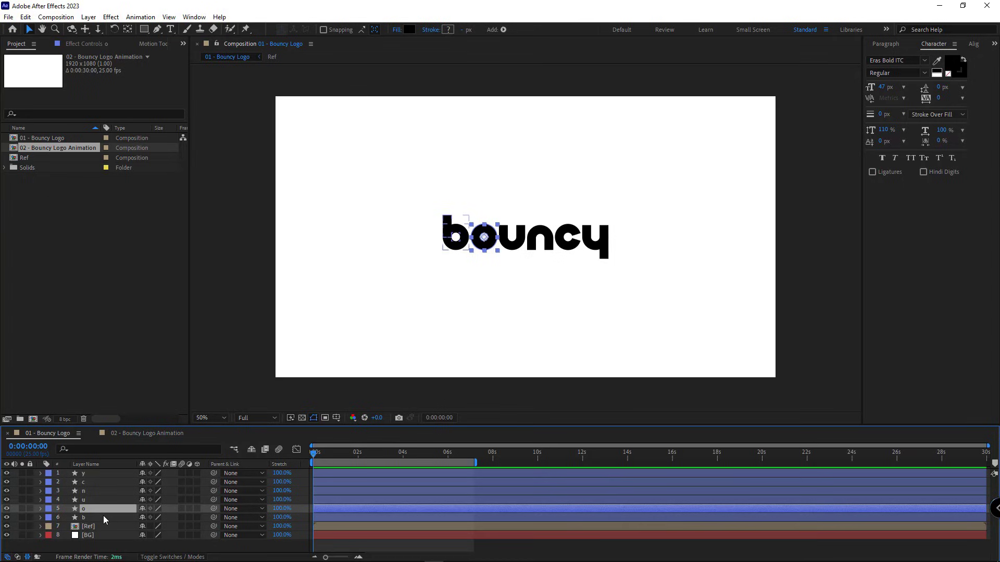
pyautogui.press('p')
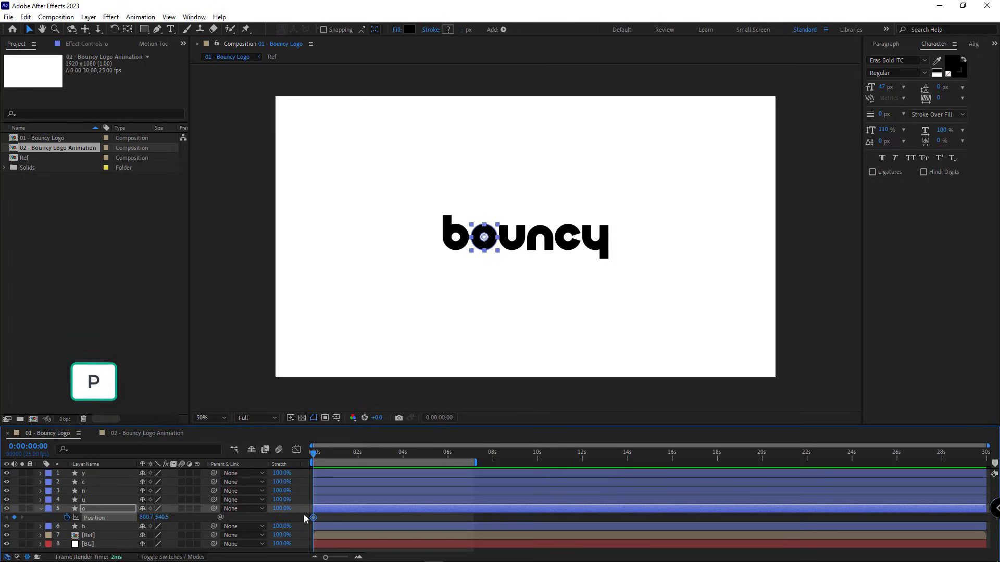
pyautogui.scroll(1, 341, 514)
pyautogui.hscroll(-1, 375, 513)
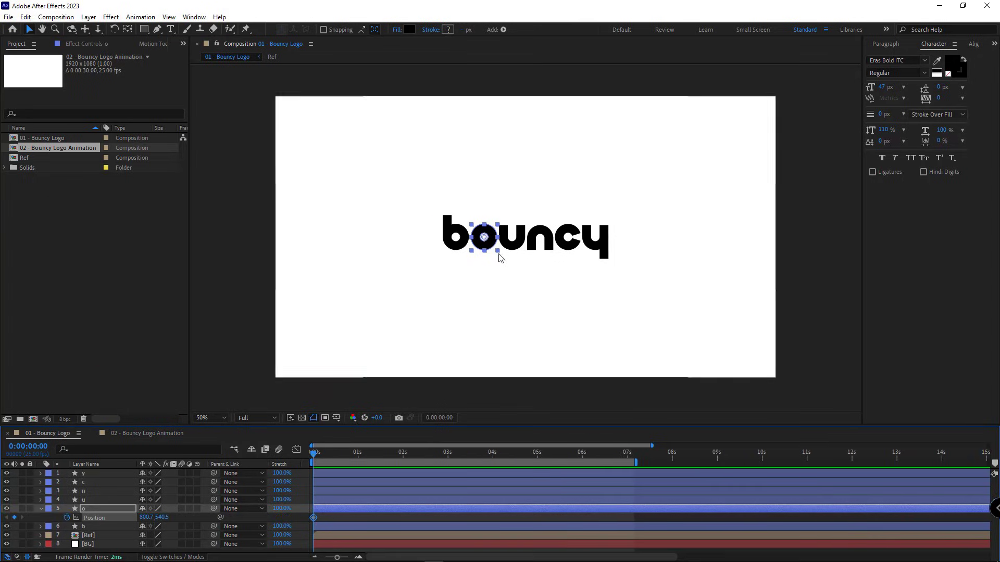
pyautogui.moveTo(498, 258); pyautogui.dragTo(551, 421)
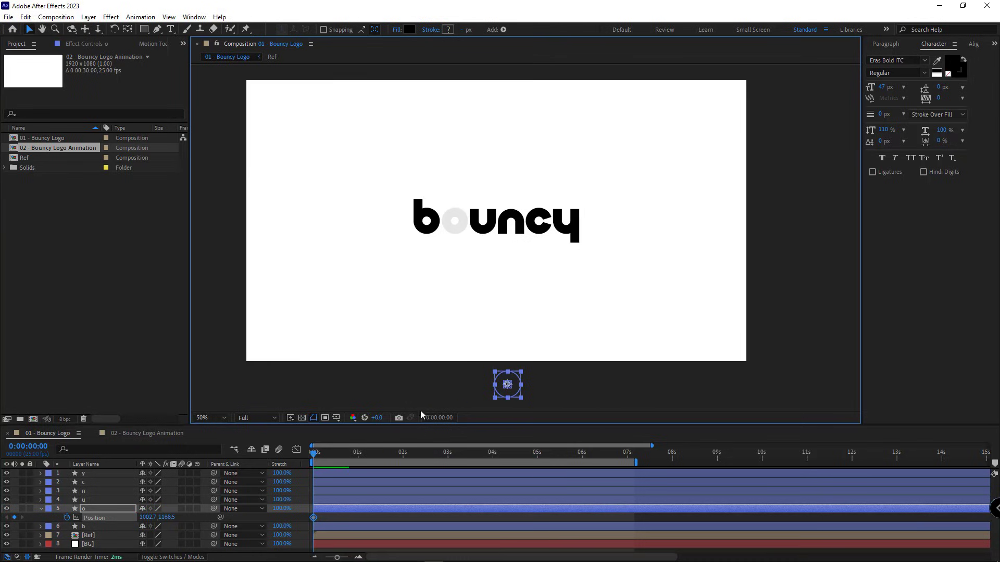
pyautogui.click(336, 418)
pyautogui.click(359, 426)
pyautogui.moveTo(508, 384)
pyautogui.mouseDown()
pyautogui.moveTo(496, 353)
pyautogui.moveTo(497, 379)
pyautogui.mouseUp()
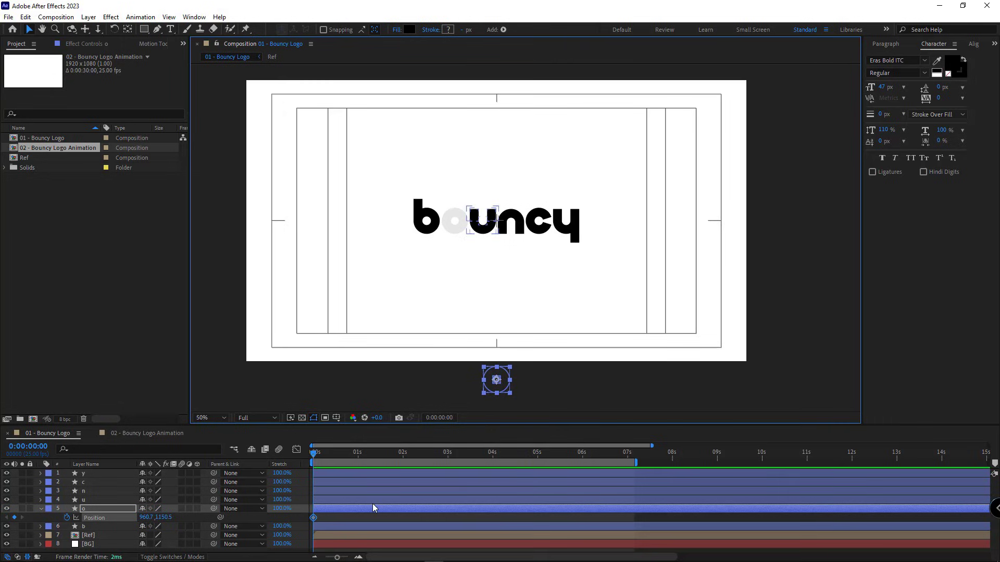
# - Keyframe the o's Position above the word at frame 10, about 863, 250, and onto its grey reference letter at frame 18
pyautogui.hotkey('shift', 'pagedown')
pyautogui.moveTo(491, 382); pyautogui.dragTo(470, 148)
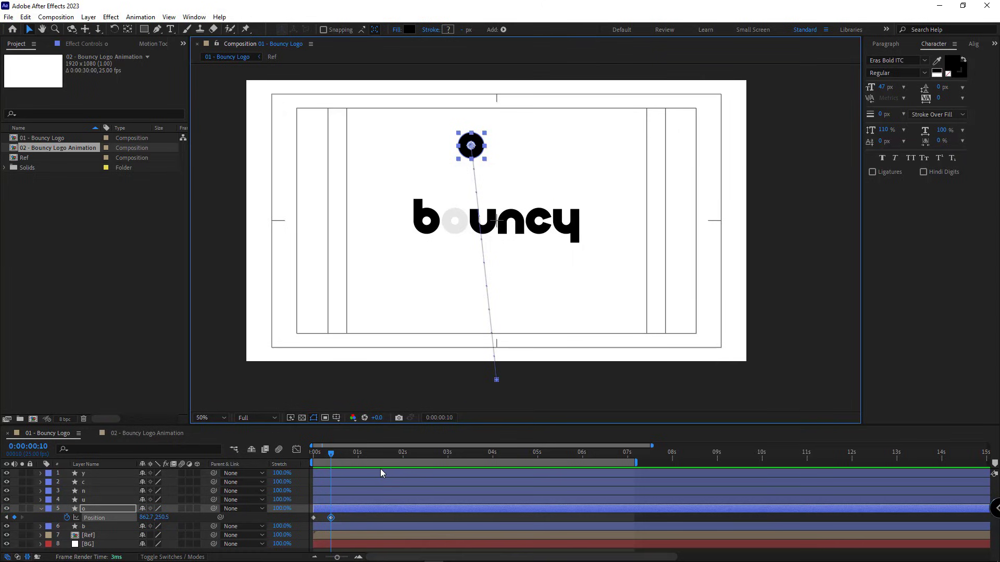
pyautogui.press('pagedown')
pyautogui.press('pagedown')
pyautogui.press('pagedown')
pyautogui.press('pagedown')
pyautogui.press('pagedown')
pyautogui.press('pagedown')
pyautogui.press('pagedown')
pyautogui.press('pagedown')
pyautogui.press('pagedown')
pyautogui.press('pageup')
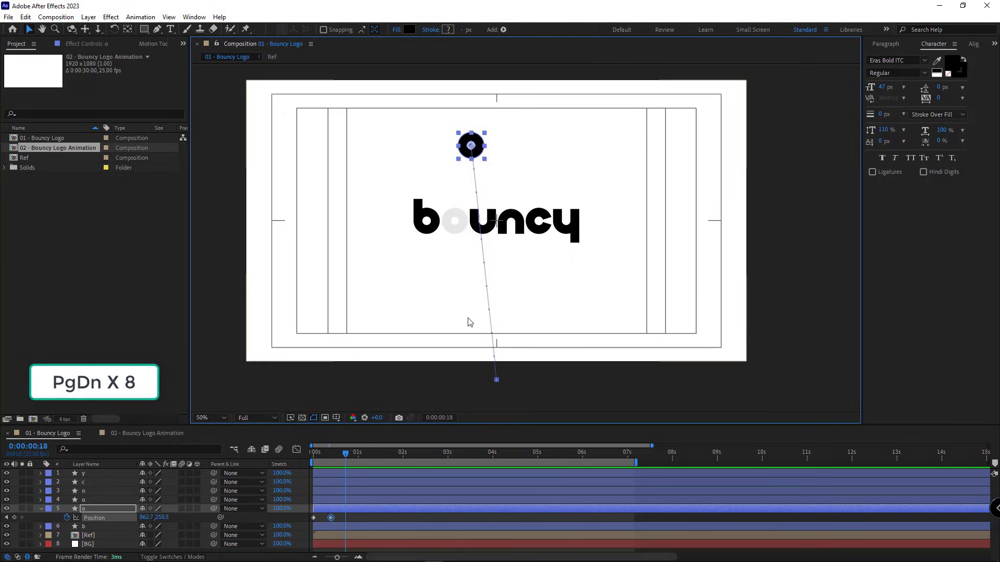
pyautogui.moveTo(463, 149); pyautogui.dragTo(446, 223)
pyautogui.scroll(2, 417, 224)
pyautogui.moveTo(522, 282); pyautogui.dragTo(396, 274)
pyautogui.moveTo(397, 275); pyautogui.dragTo(403, 276)
pyautogui.scroll(-1, 512, 348)
pyautogui.moveTo(507, 326); pyautogui.dragTo(451, 252)
pyautogui.scroll(-1, 452, 251)
# - Convert the topmost motion path point of the o into a smooth curve with horizontal handles using the Pen tool
pyautogui.press('g')
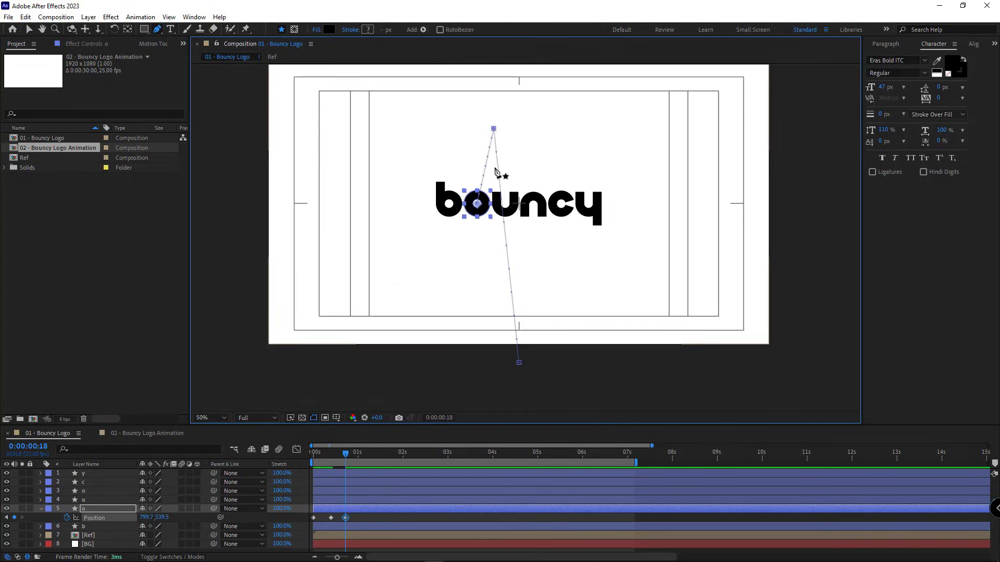
pyautogui.moveTo(493, 129)
pyautogui.mouseDown()
pyautogui.moveTo(509, 129)
pyautogui.moveTo(478, 129)
pyautogui.mouseUp()
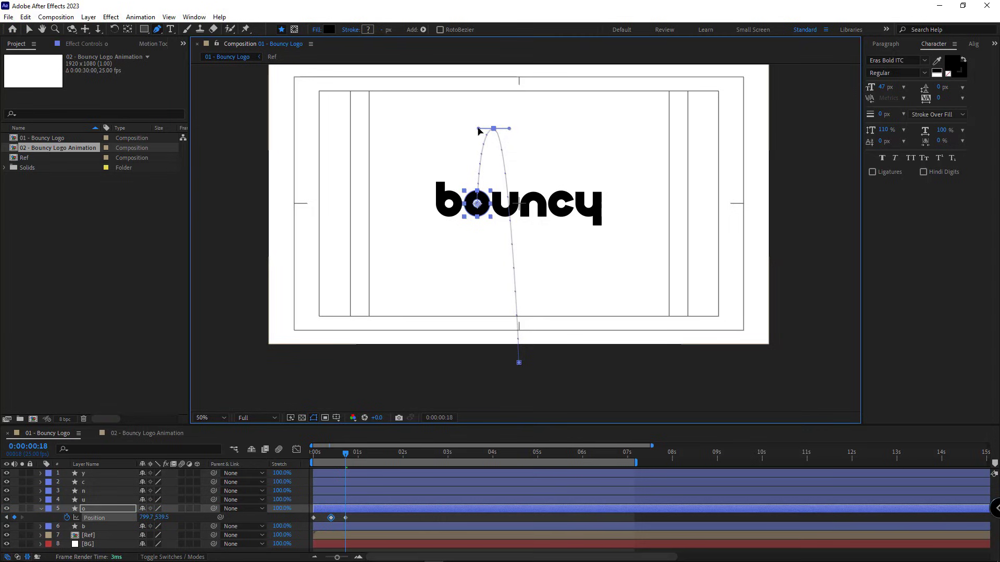
pyautogui.press('v')
# - Apply Easy Ease to the o's middle Position keyframe at frame 10
pyautogui.press('=')
pyautogui.moveTo(357, 515); pyautogui.dragTo(341, 523)
pyautogui.rightClick(350, 518)
pyautogui.moveTo(396, 511)
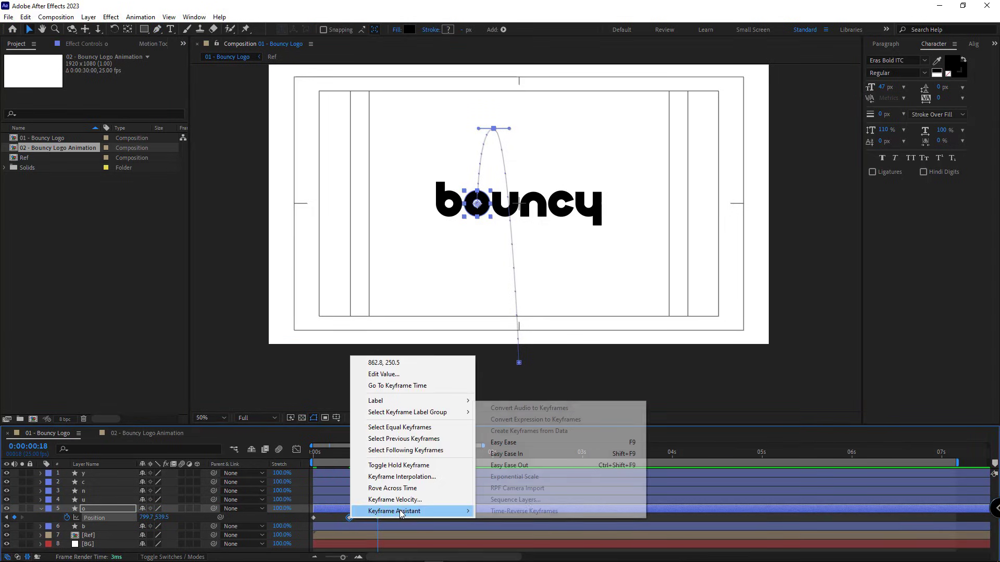
pyautogui.click(524, 446)
# - Set the incoming and outgoing velocity influence of the o's frame 10 Position keyframe to 80% from the speed graph
pyautogui.moveTo(323, 455); pyautogui.dragTo(350, 455)
pyautogui.moveTo(362, 514); pyautogui.dragTo(349, 520)
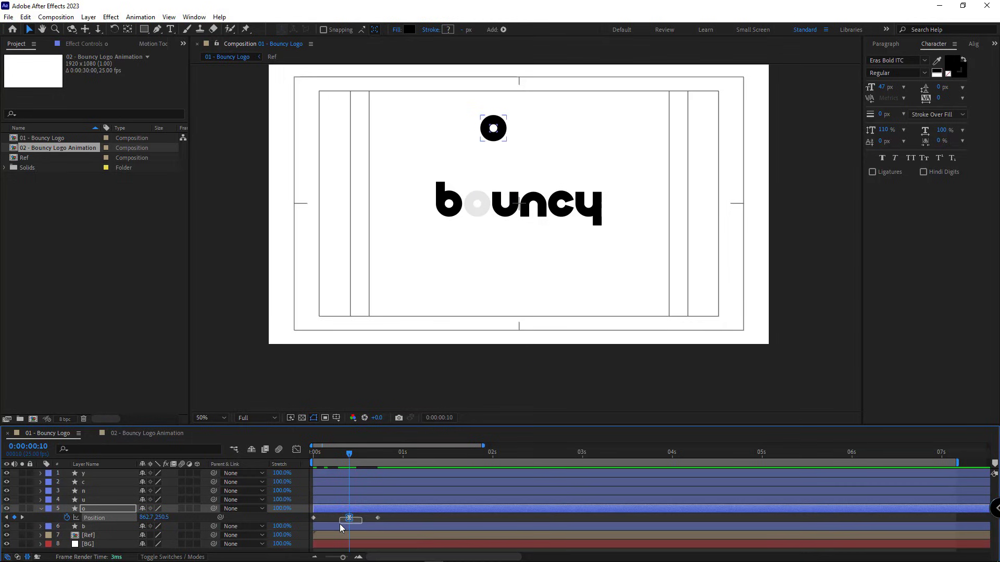
pyautogui.click(296, 450)
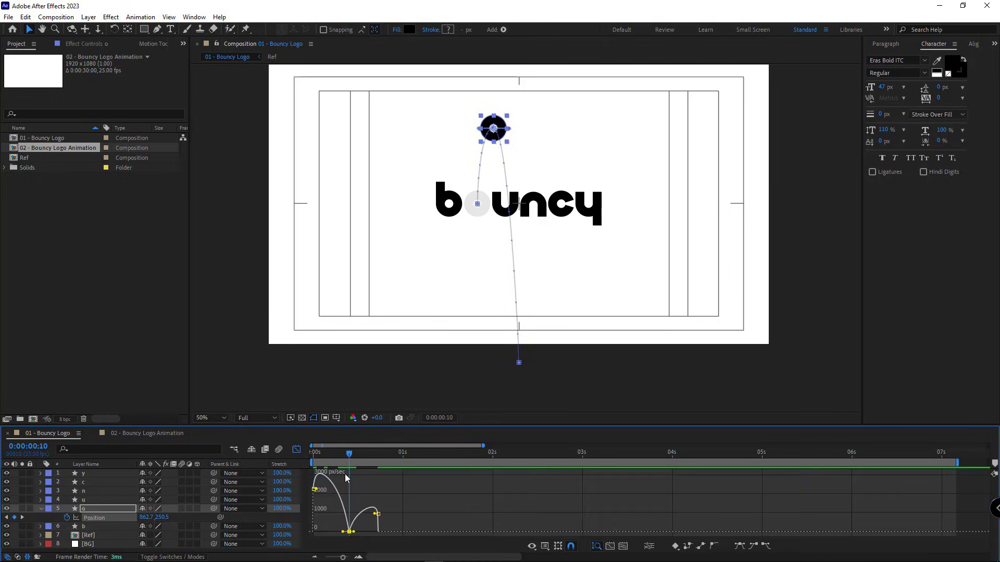
pyautogui.doubleClick(349, 532)
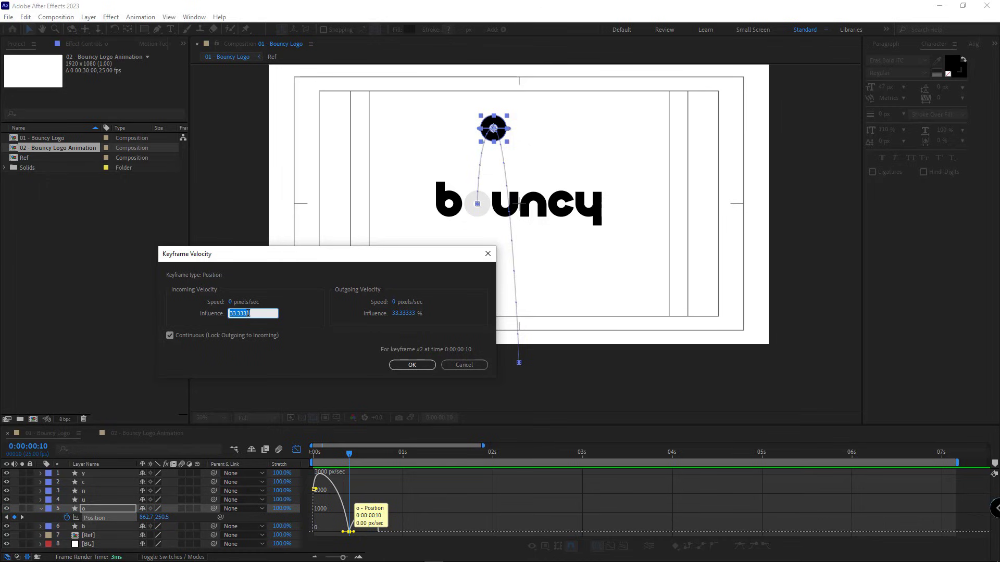
pyautogui.press('Return')
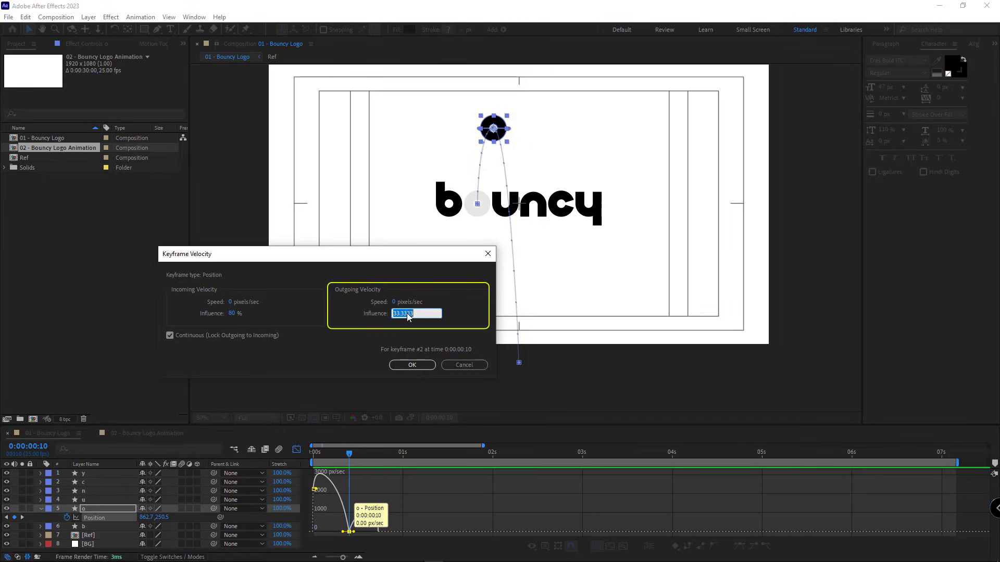
pyautogui.write('80')
pyautogui.click(412, 365)
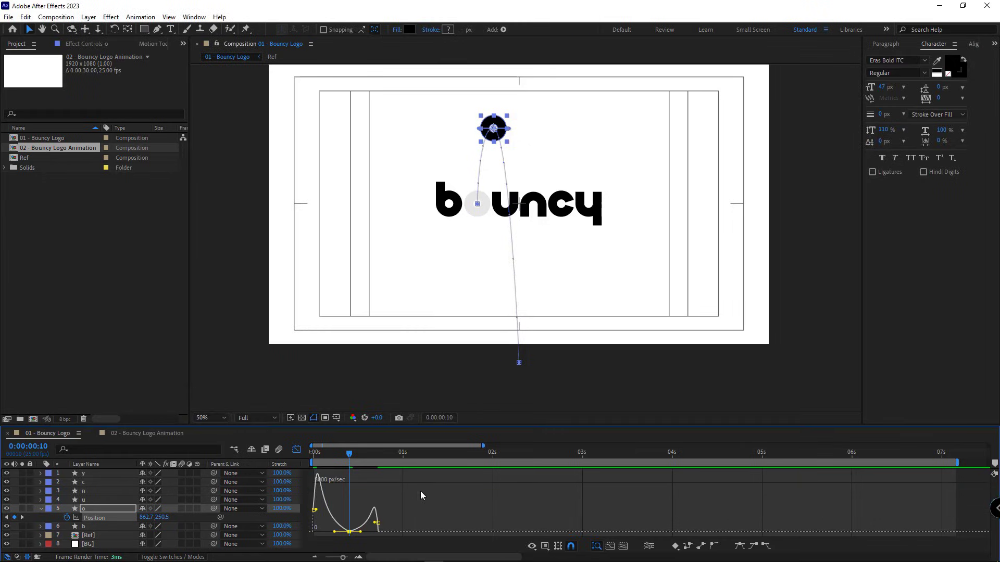
# - Preview the o's bounce from the start and examine its motion path and speed curve up to frame 15
pyautogui.scroll(3, 354, 524)
pyautogui.hscroll(-2, 431, 524)
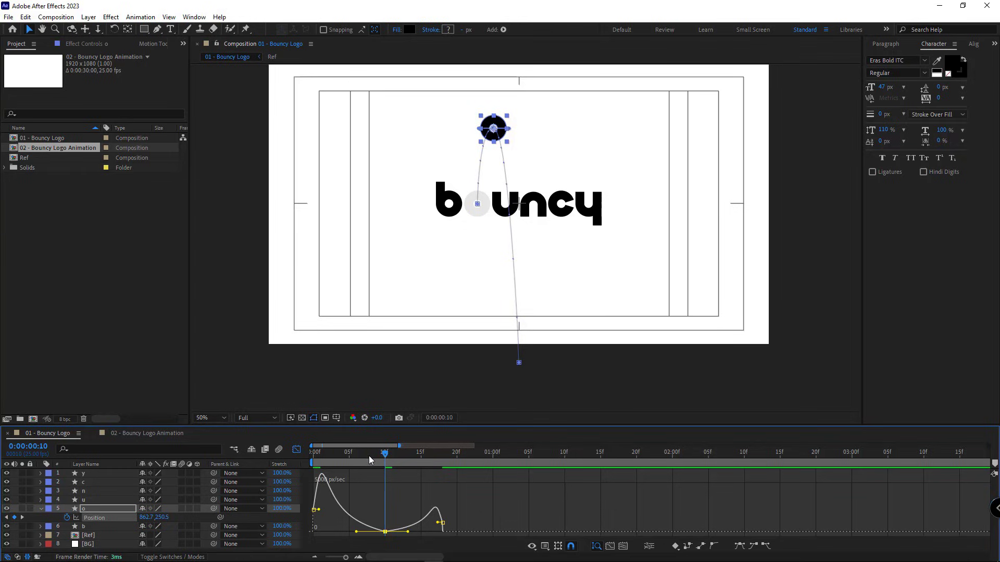
pyautogui.moveTo(368, 457)
pyautogui.mouseDown()
pyautogui.moveTo(314, 458)
pyautogui.moveTo(404, 451)
pyautogui.moveTo(370, 452)
pyautogui.mouseUp()
pyautogui.click(316, 463)
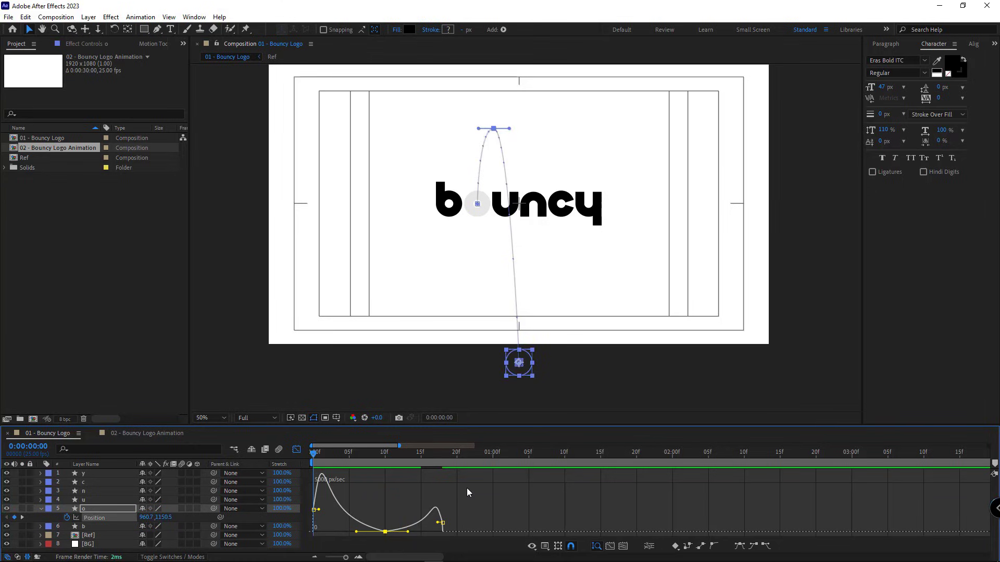
pyautogui.press('space')
pyautogui.click(345, 456)
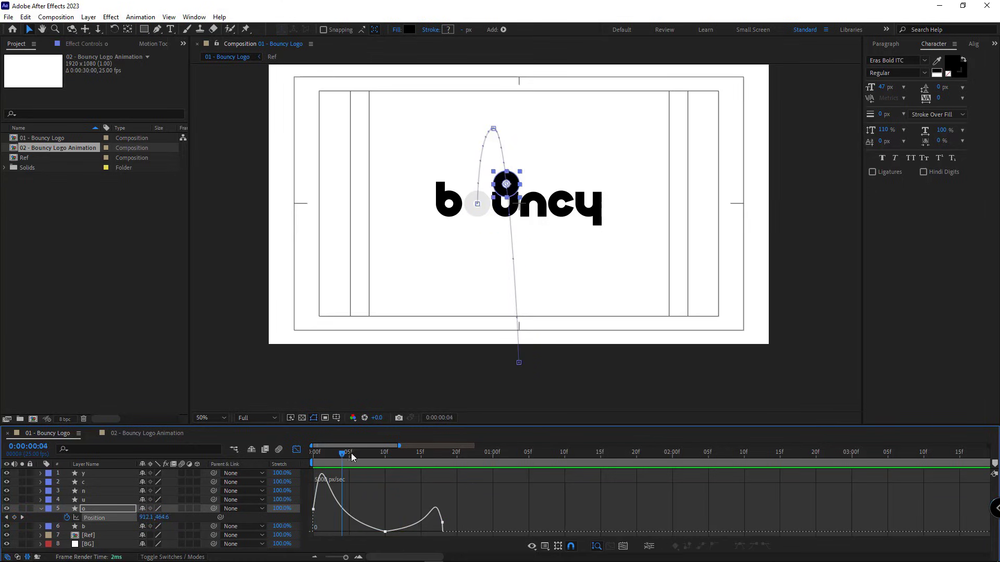
pyautogui.moveTo(351, 455); pyautogui.dragTo(357, 455)
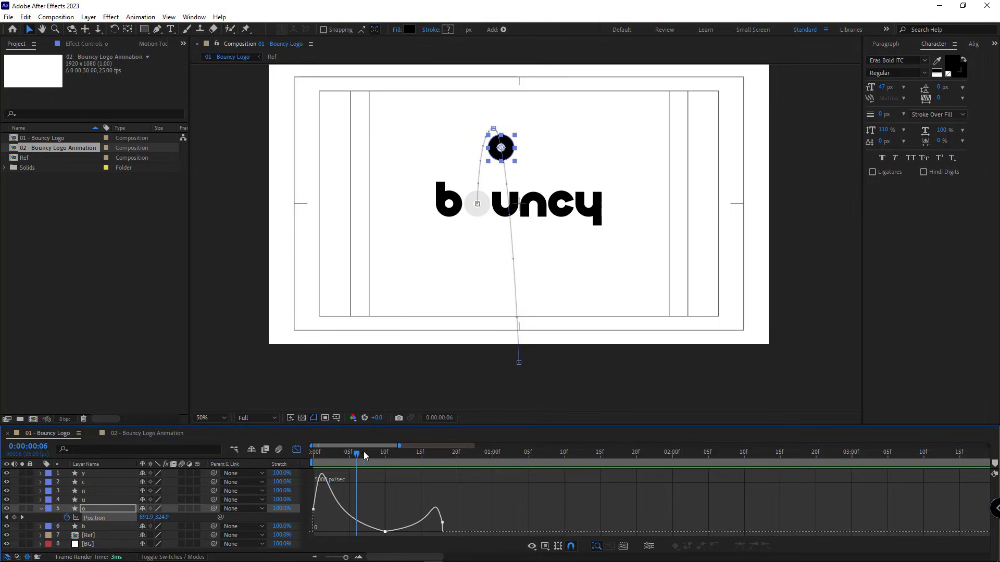
pyautogui.press('Home')
pyautogui.press('space')
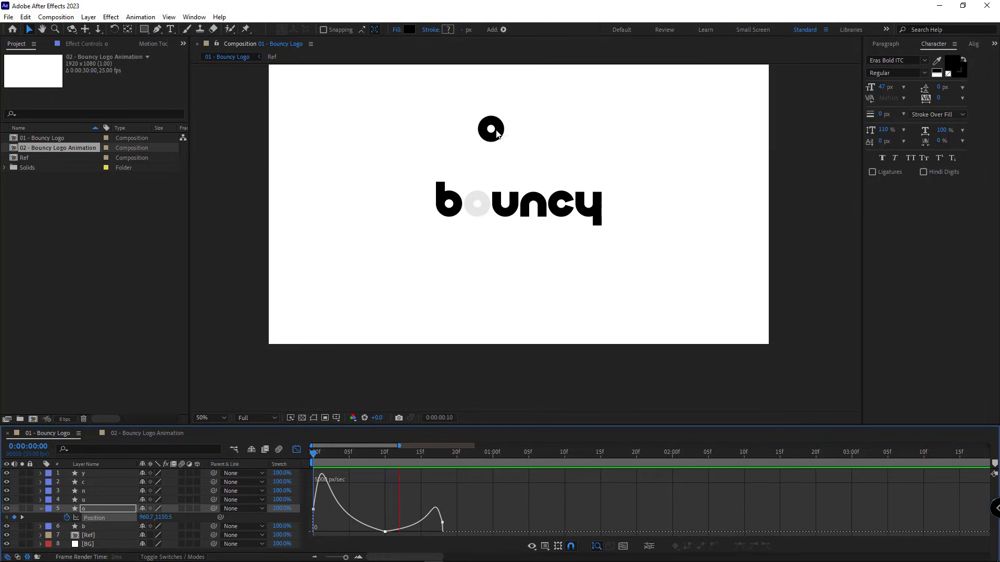
pyautogui.press('space')
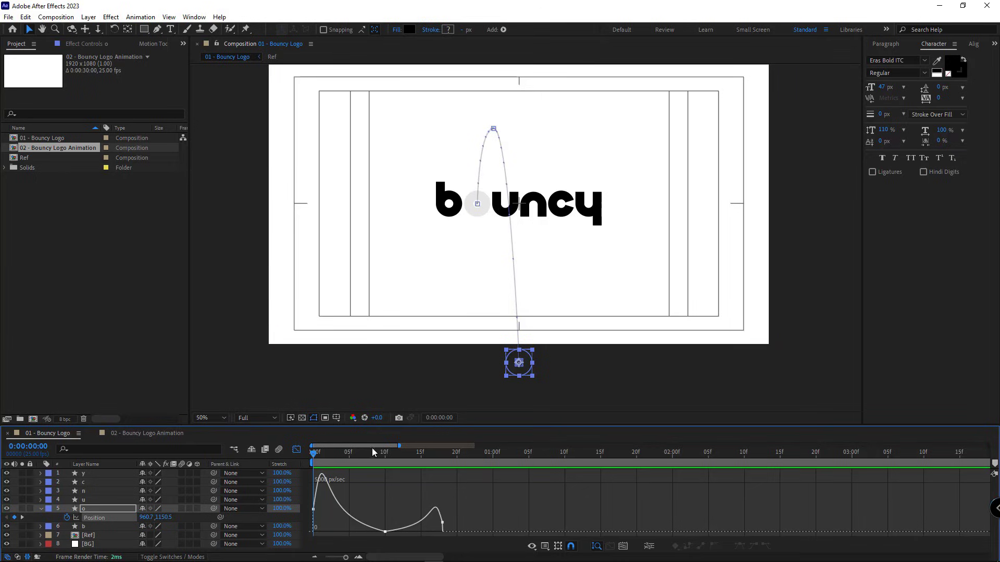
pyautogui.moveTo(372, 448); pyautogui.dragTo(421, 452)
pyautogui.scroll(1, 496, 134)
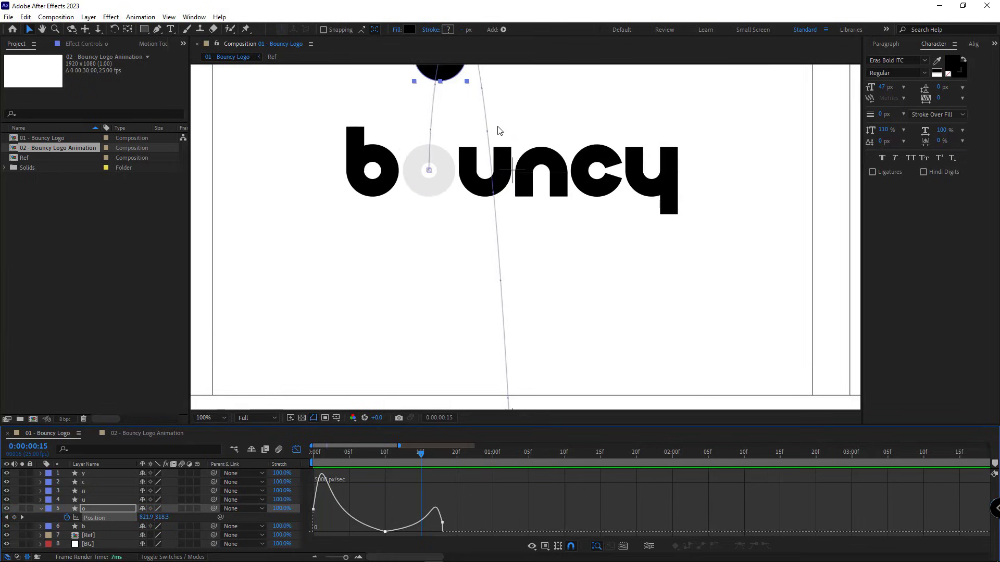
pyautogui.moveTo(471, 135); pyautogui.dragTo(481, 263)
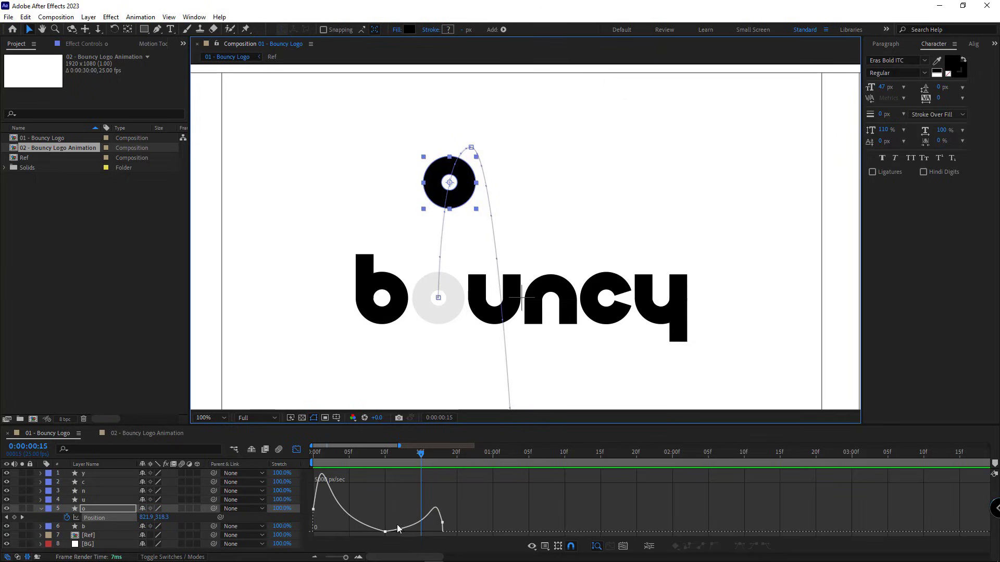
# - Raise the speed of the o's frame 10 Position keyframe to about 320 px/sec in the speed graph and preview the bounce
pyautogui.click(385, 531)
pyautogui.moveTo(386, 533)
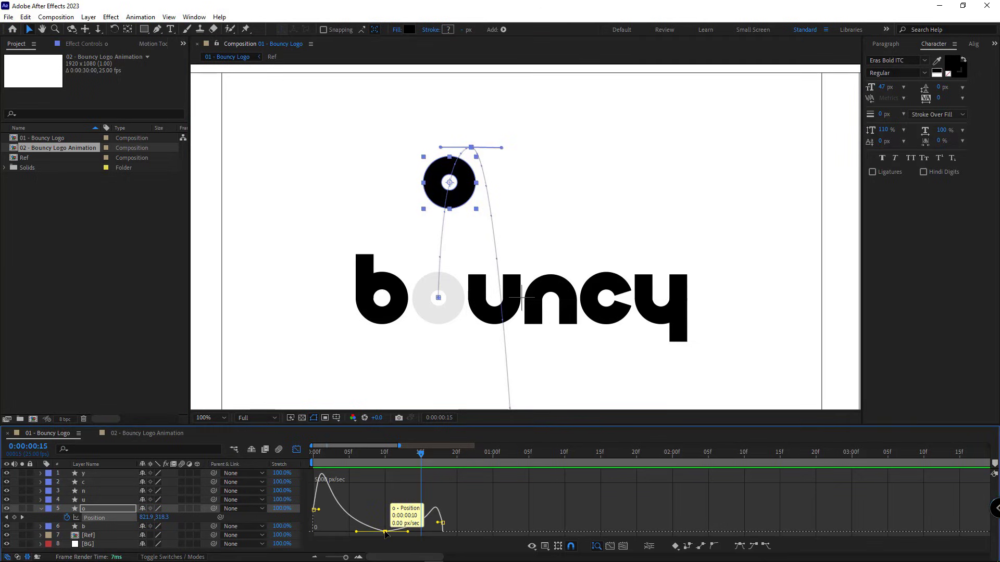
pyautogui.moveTo(386, 532); pyautogui.dragTo(385, 530)
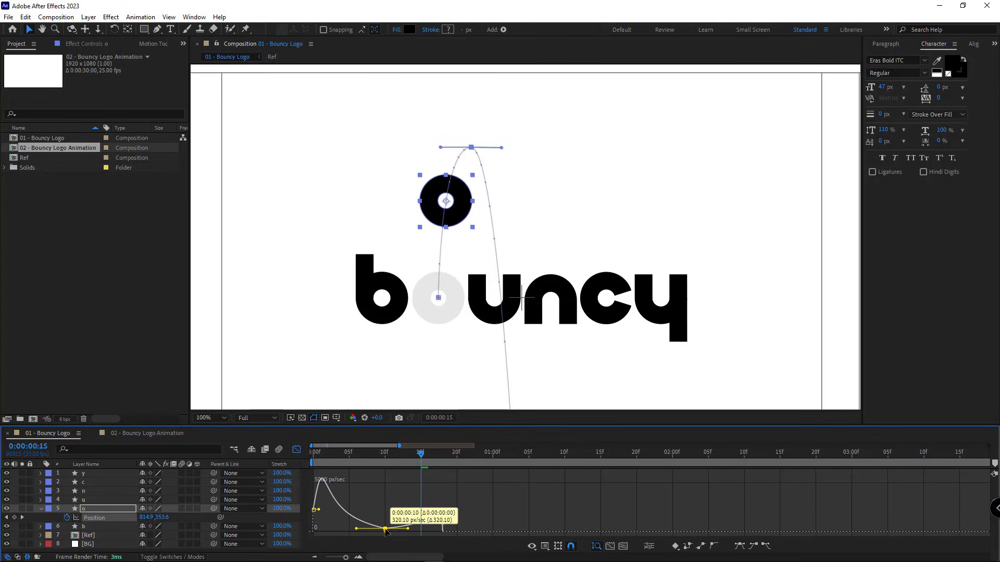
pyautogui.moveTo(370, 458); pyautogui.dragTo(313, 461)
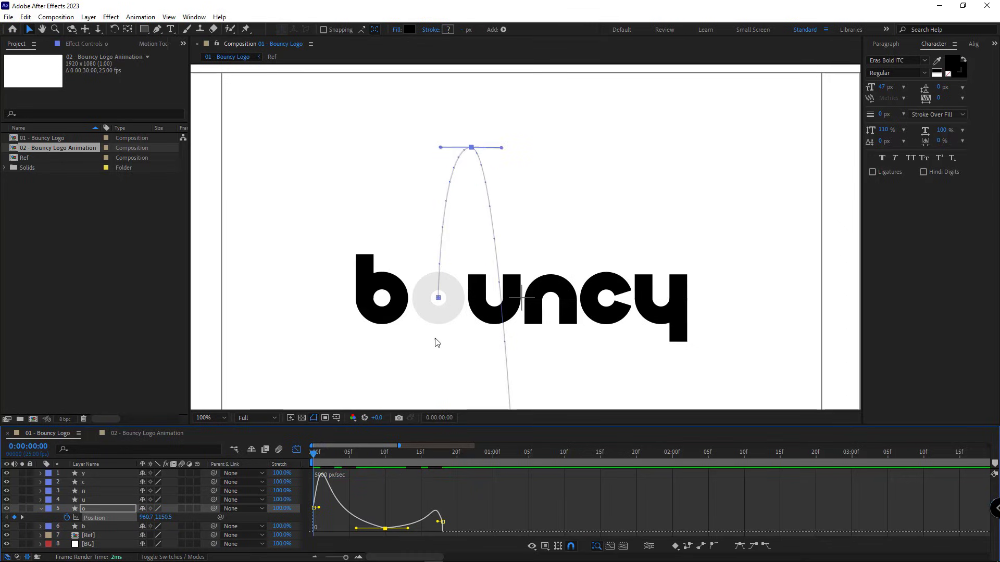
pyautogui.hotkey('ctrl', 'shift', 'h')
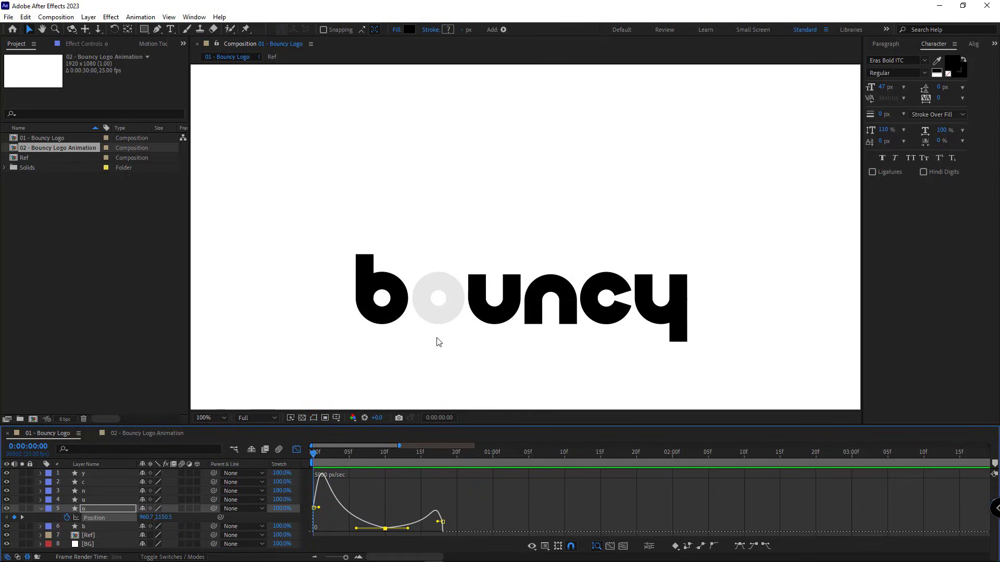
pyautogui.press('space')
pyautogui.press('space')
pyautogui.press(',')
pyautogui.press(',')
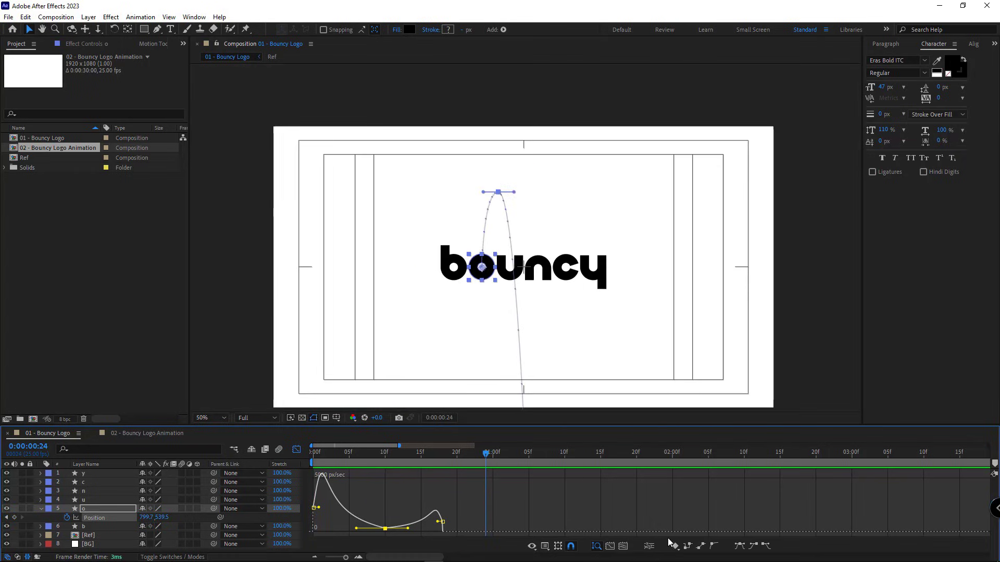
# - Lower the o's frame 10 Position keyframe speed to about 160 px/sec in the speed graph and preview the bounce
pyautogui.click(608, 550)
pyautogui.moveTo(590, 529); pyautogui.dragTo(421, 531)
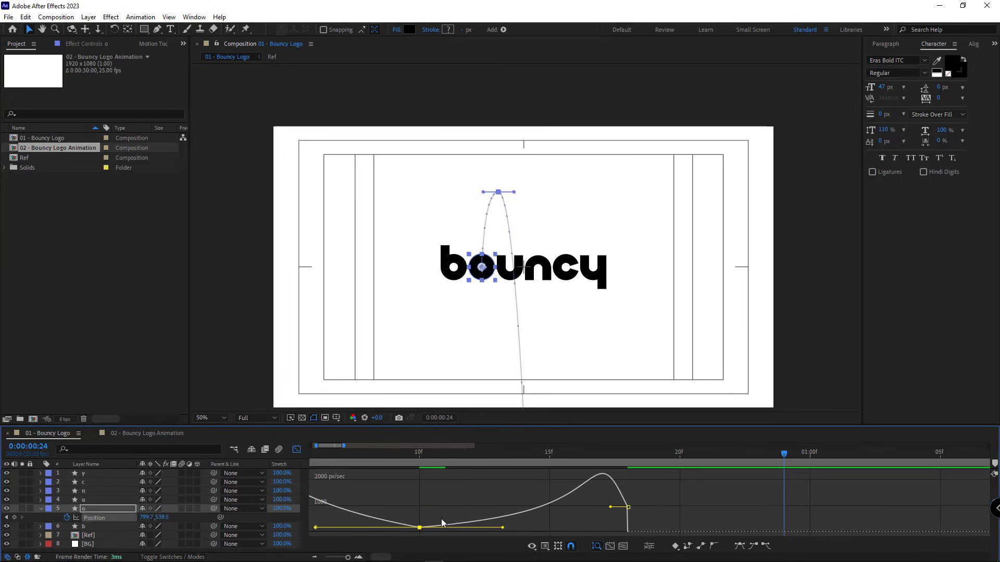
pyautogui.scroll(-3, 450, 519)
pyautogui.press('space')
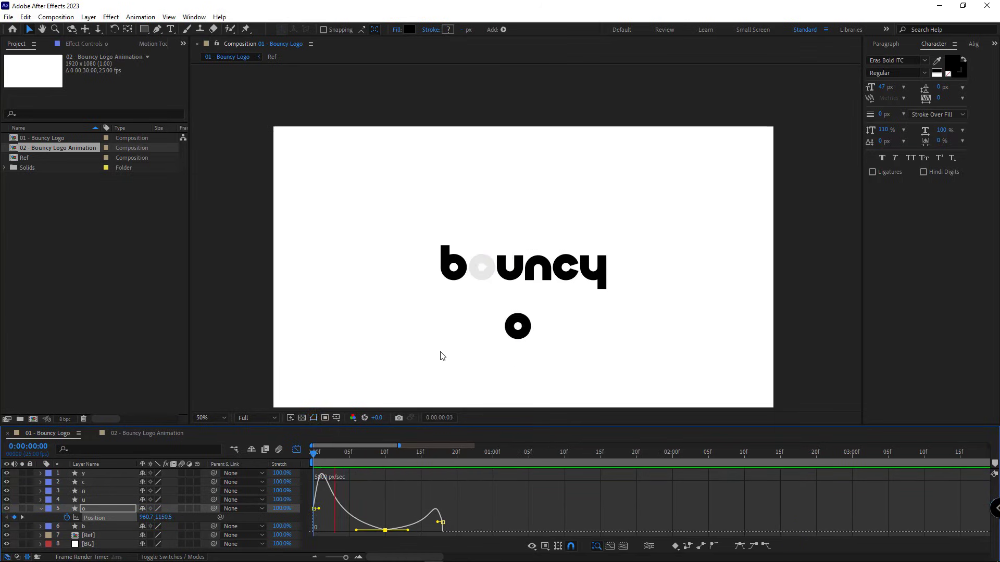
pyautogui.press('space')
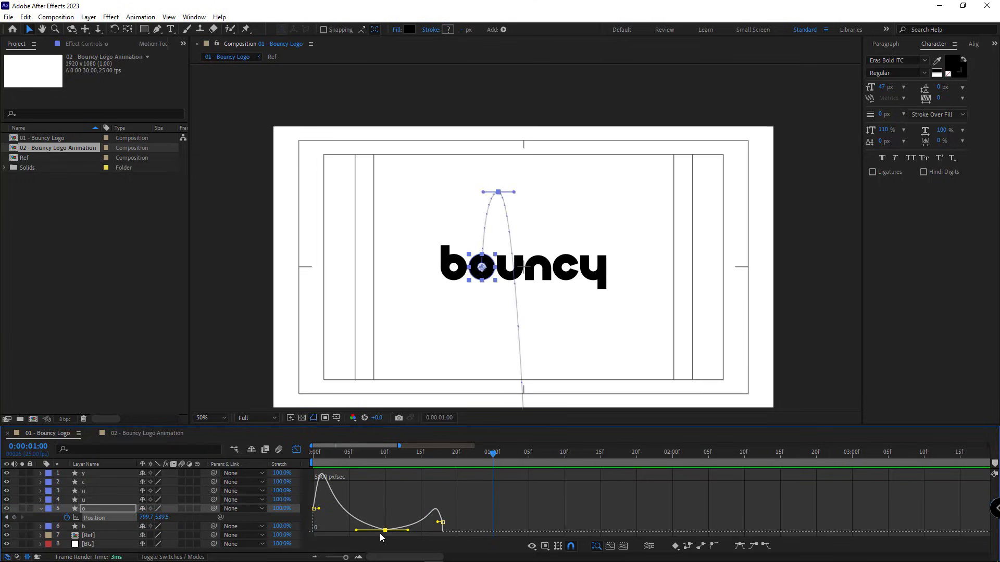
# - Set the incoming and outgoing speed of the o's frame 10 Position keyframe to 150 pixels/sec and preview the bounce
pyautogui.moveTo(383, 531)
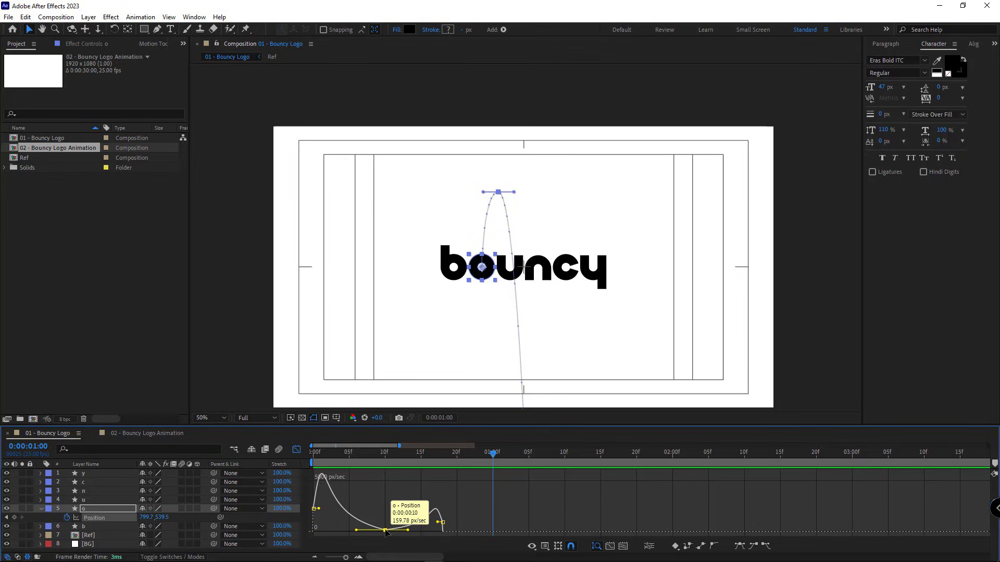
pyautogui.doubleClick(385, 530)
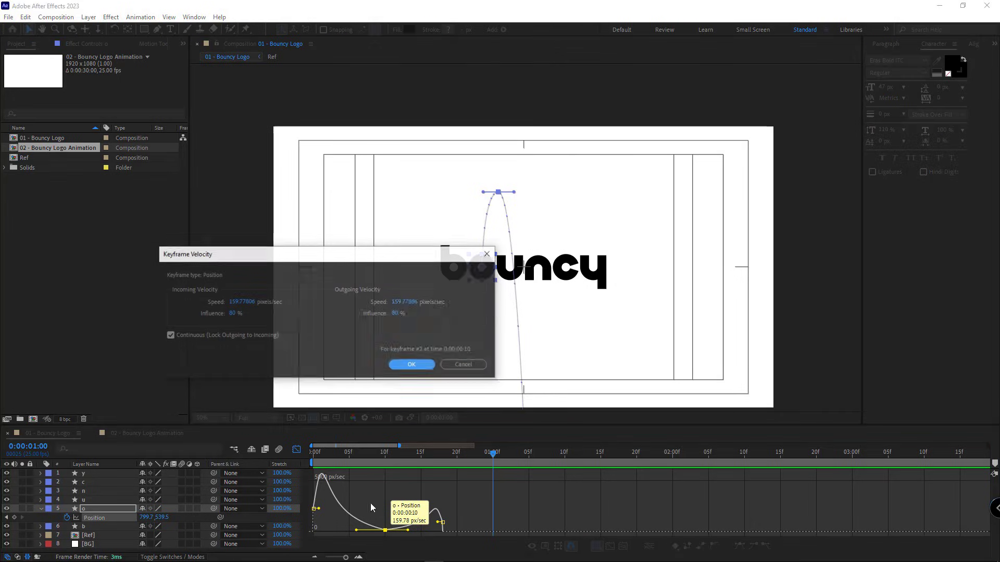
pyautogui.click(242, 305)
pyautogui.write('150')
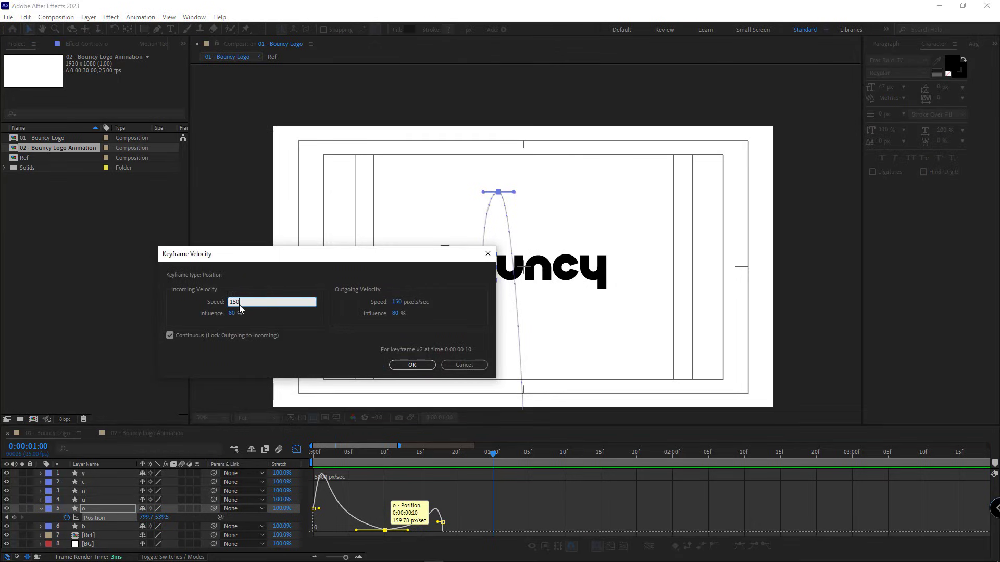
pyautogui.click(395, 302)
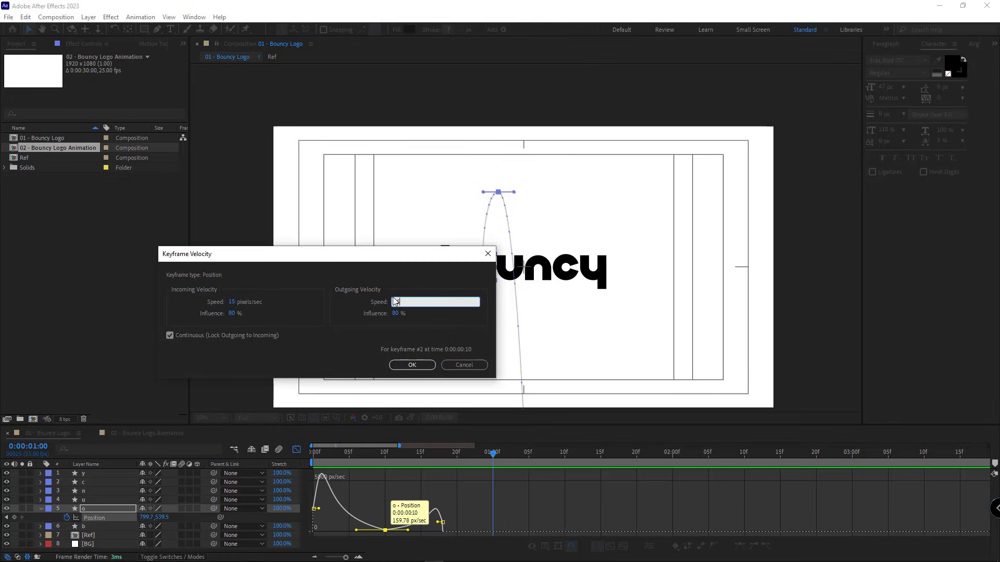
pyautogui.click(410, 364)
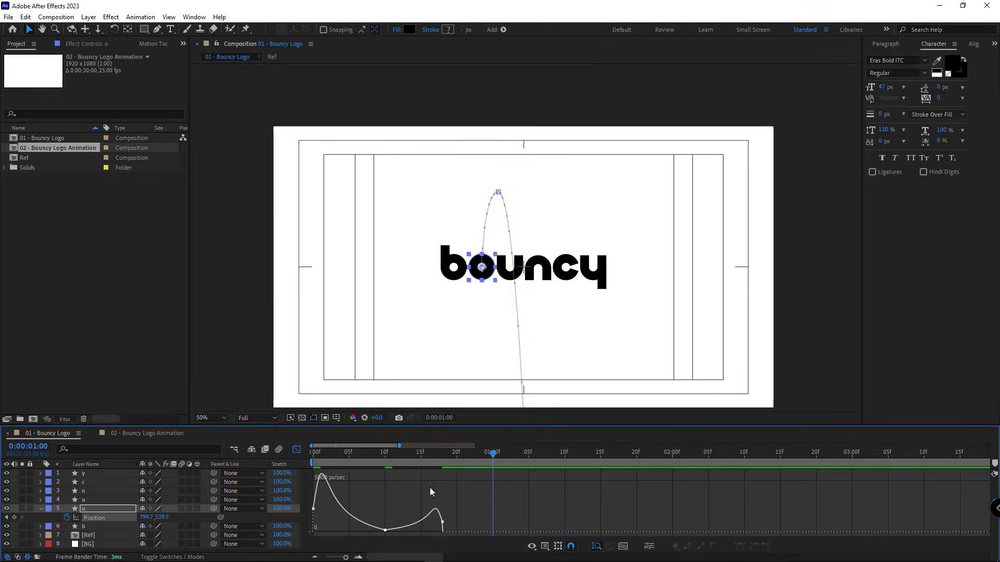
pyautogui.press('space')
pyautogui.moveTo(272, 460); pyautogui.dragTo(271, 459)
pyautogui.press('space')
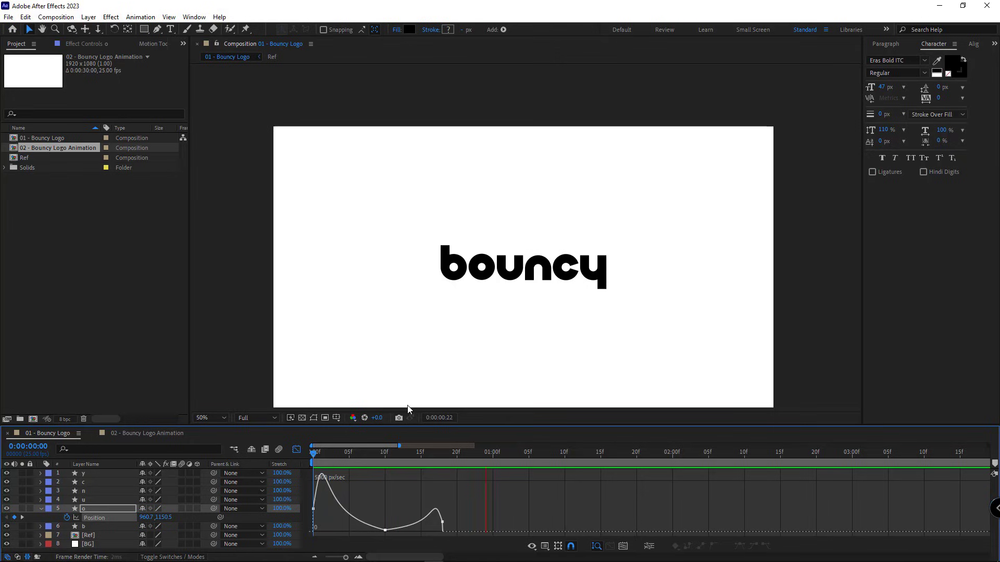
pyautogui.press('space')
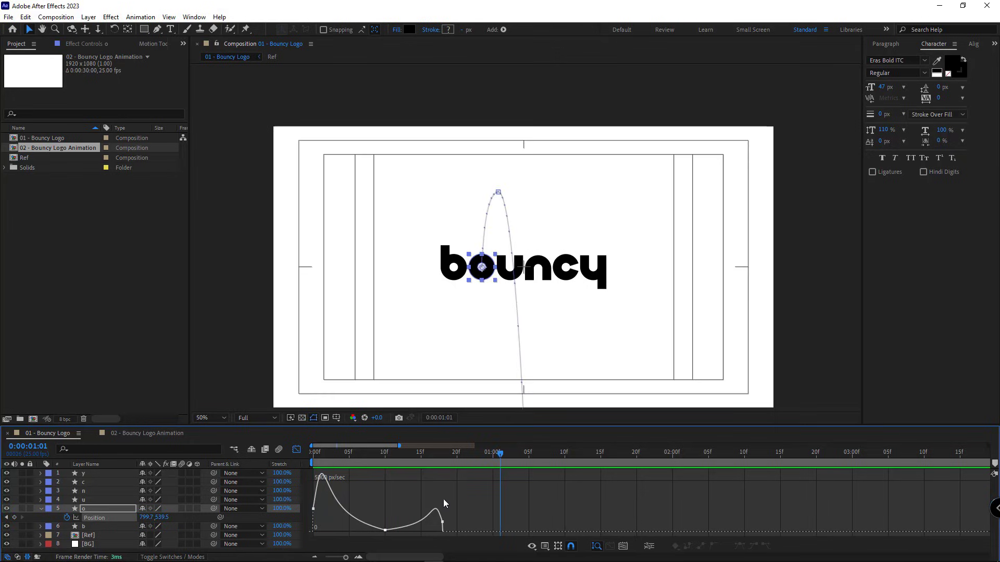
# - Leave the speed graph and add a Position keyframe for the o at 0:00:00:23, raising the letter to Y 518.2
pyautogui.click(295, 449)
pyautogui.click(442, 454)
pyautogui.press('/')
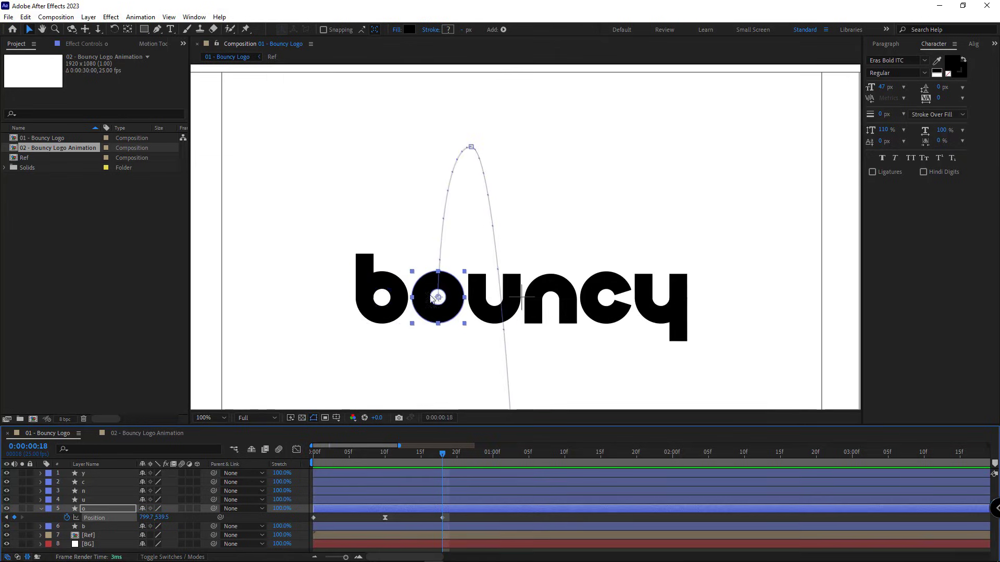
pyautogui.click(469, 521)
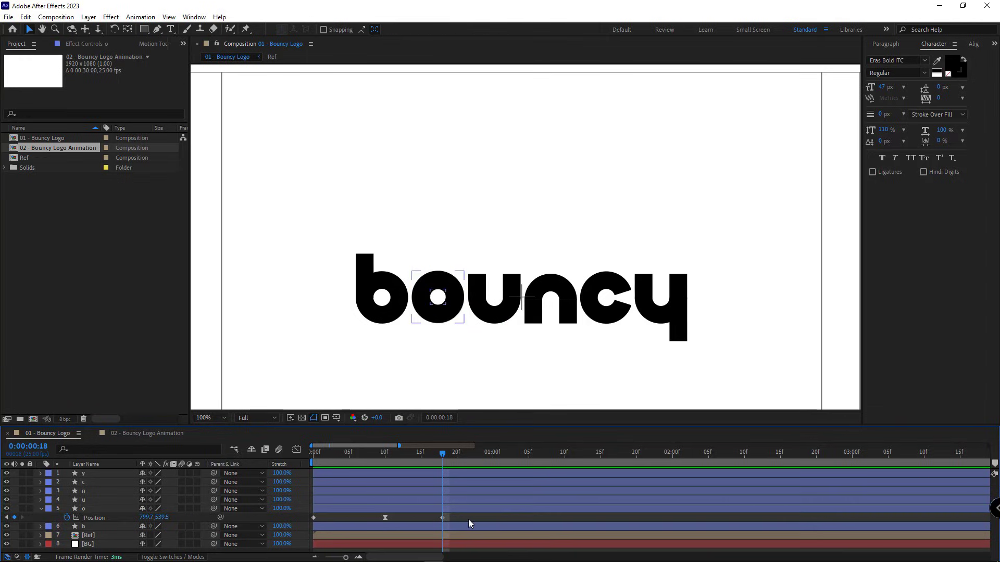
pyautogui.press('pagedown')
pyautogui.press('pagedown')
pyautogui.press('pagedown')
pyautogui.press('pagedown')
pyautogui.press('pagedown')
pyautogui.press('pagedown')
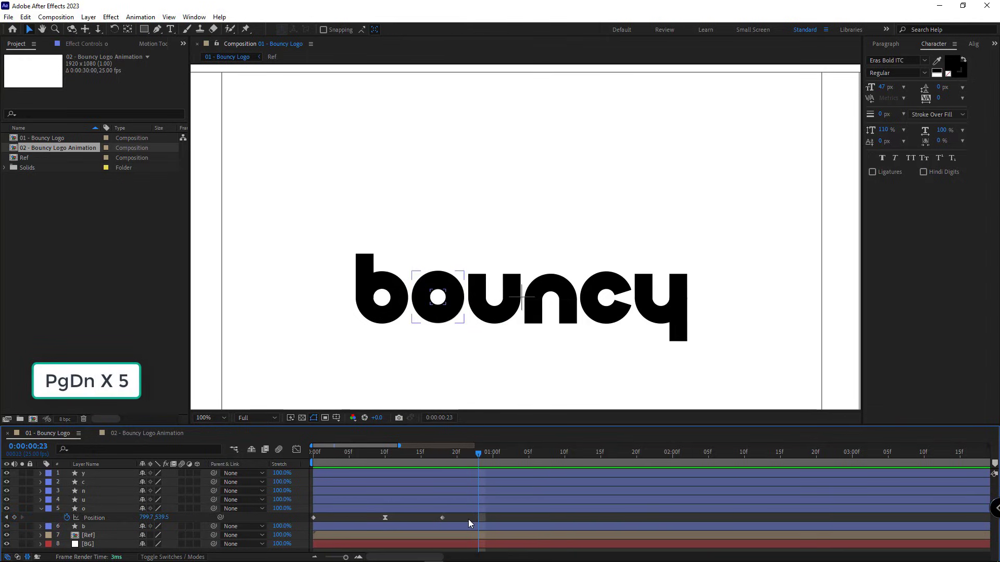
pyautogui.click(90, 517)
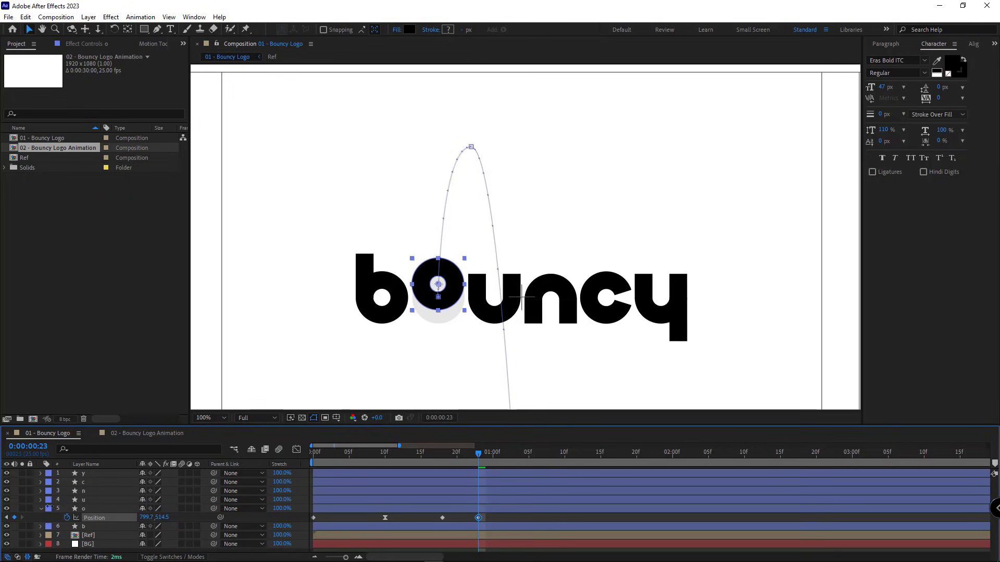
pyautogui.click(57, 508)
# - Copy the o's landing Position keyframe from frame 18 and paste it at 0:00:01:02
pyautogui.press('pagedown')
pyautogui.press('pagedown')
pyautogui.press('pagedown')
pyautogui.press('pagedown')
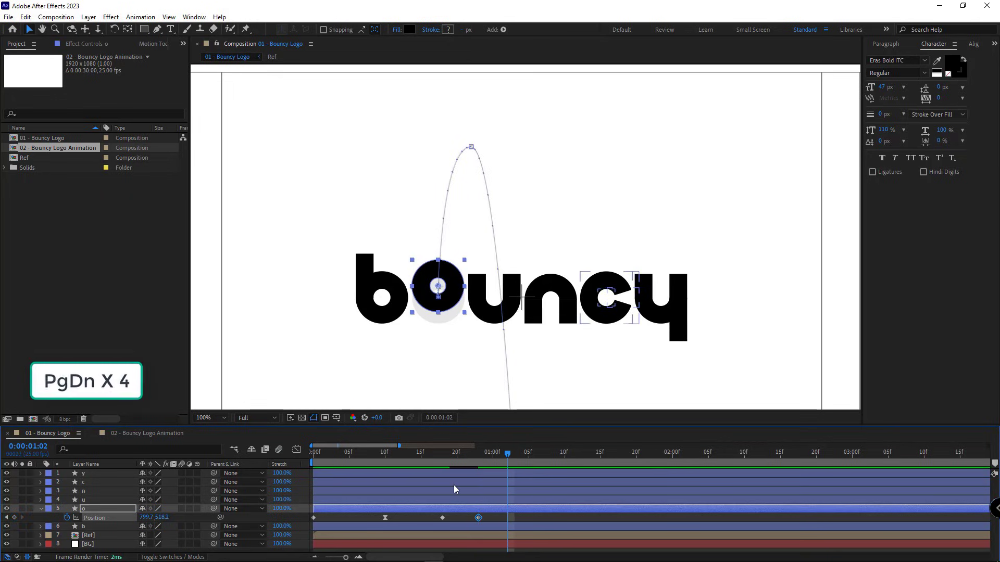
pyautogui.click(438, 520)
pyautogui.hotkey('ctrl', 'c')
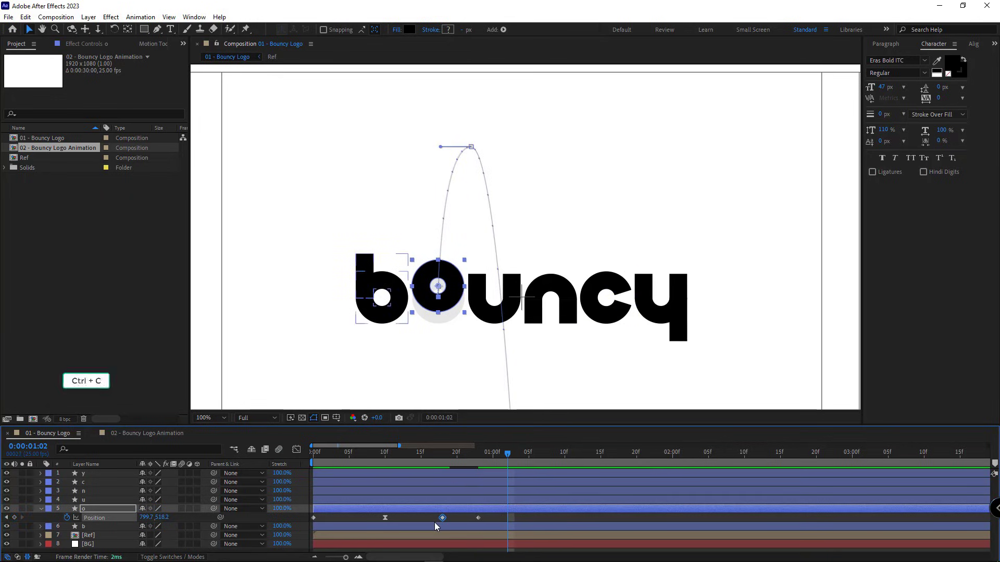
pyautogui.hotkey('ctrl', 'v')
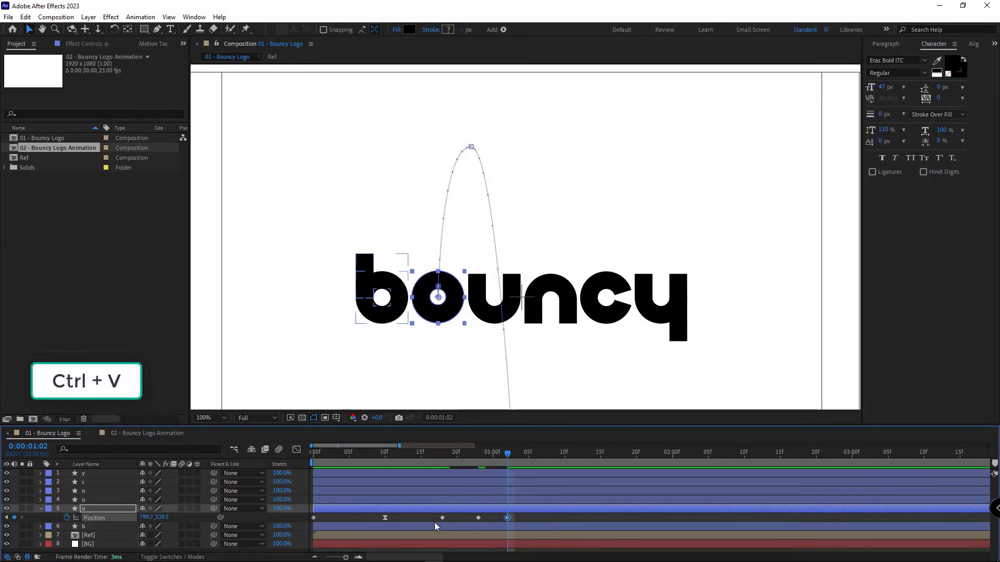
# - Add a Position keyframe for the o at 0:00:01:06, raising the letter slightly to Y 531.5
pyautogui.press('pagedown')
pyautogui.press('pagedown')
pyautogui.press('pagedown')
pyautogui.press('pagedown')
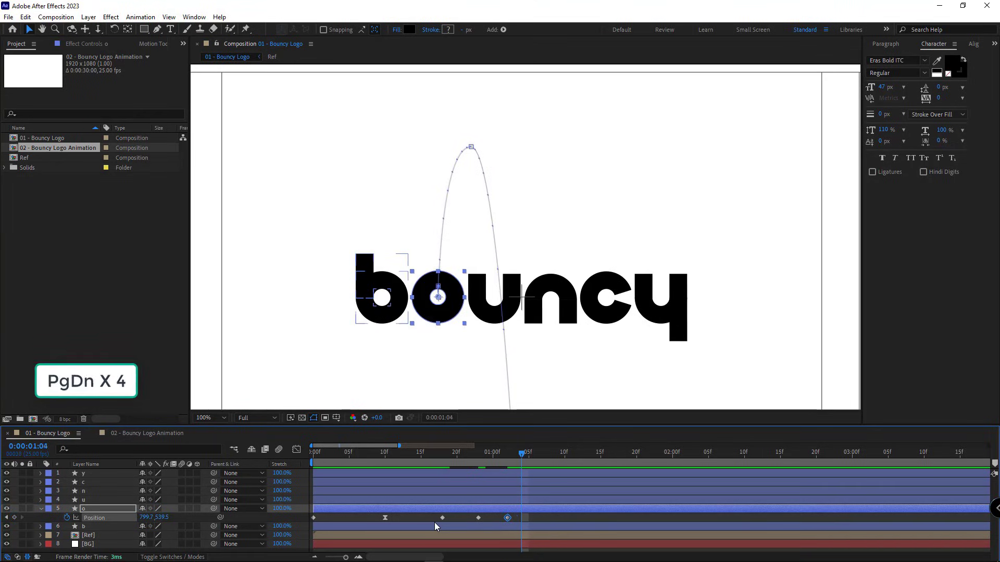
pyautogui.moveTo(164, 518); pyautogui.dragTo(124, 518)
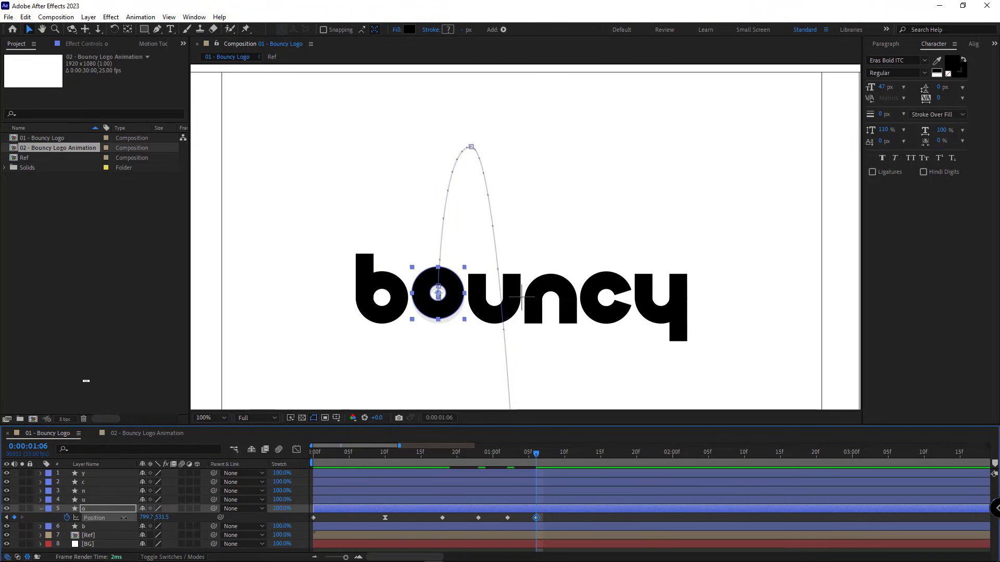
# - Copy the o's landing Position keyframe from 0:00:01:02 and paste it at 0:00:01:10
pyautogui.press('pagedown')
pyautogui.press('pagedown')
pyautogui.press('pagedown')
pyautogui.press('pagedown')
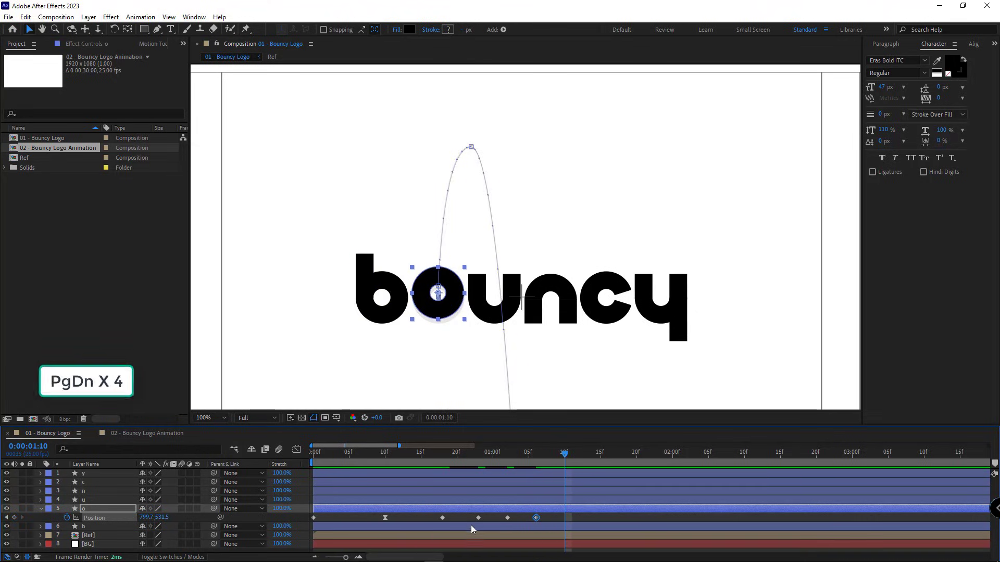
pyautogui.click(508, 517)
pyautogui.hotkey('ctrl', 'c')
pyautogui.hotkey('ctrl', 'v')
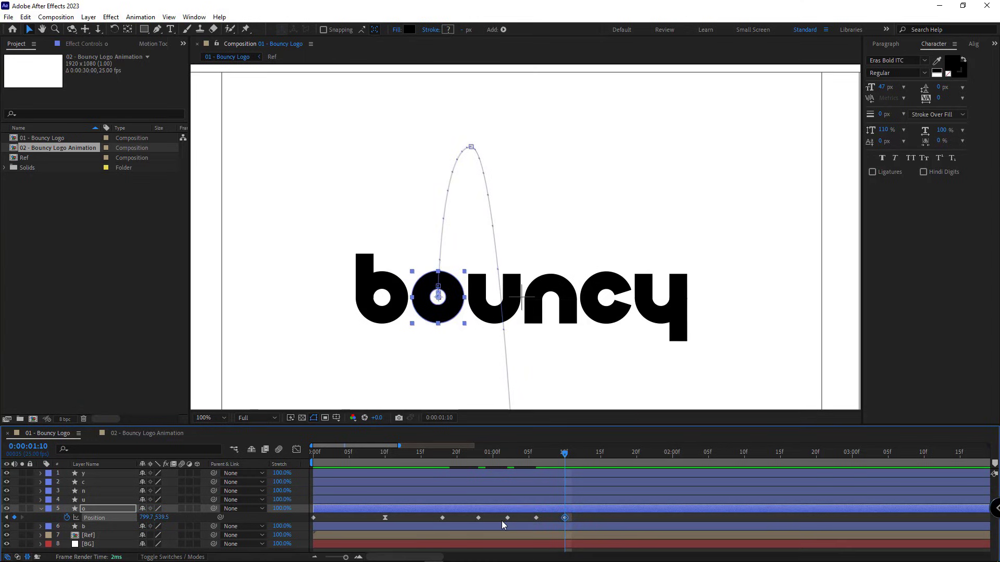
# - Apply Easy Ease to the o's two rebound-peak Position keyframes at 0:00:00:23 and 0:00:01:06
pyautogui.moveTo(544, 516); pyautogui.dragTo(531, 523)
pyautogui.click(535, 456)
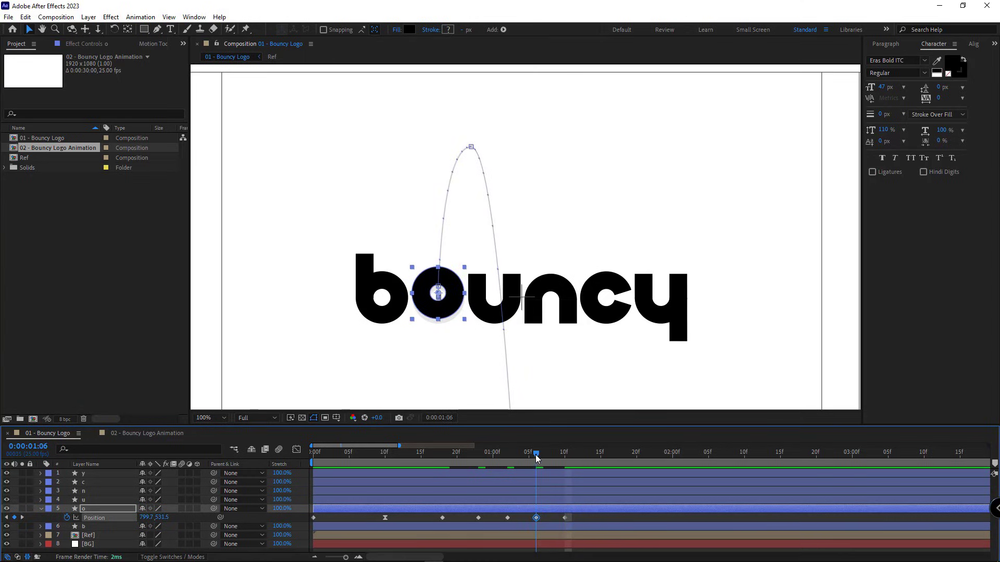
pyautogui.press('pageup')
pyautogui.press('pageup')
pyautogui.press('pageup')
pyautogui.press('pageup')
pyautogui.moveTo(526, 460); pyautogui.dragTo(538, 458)
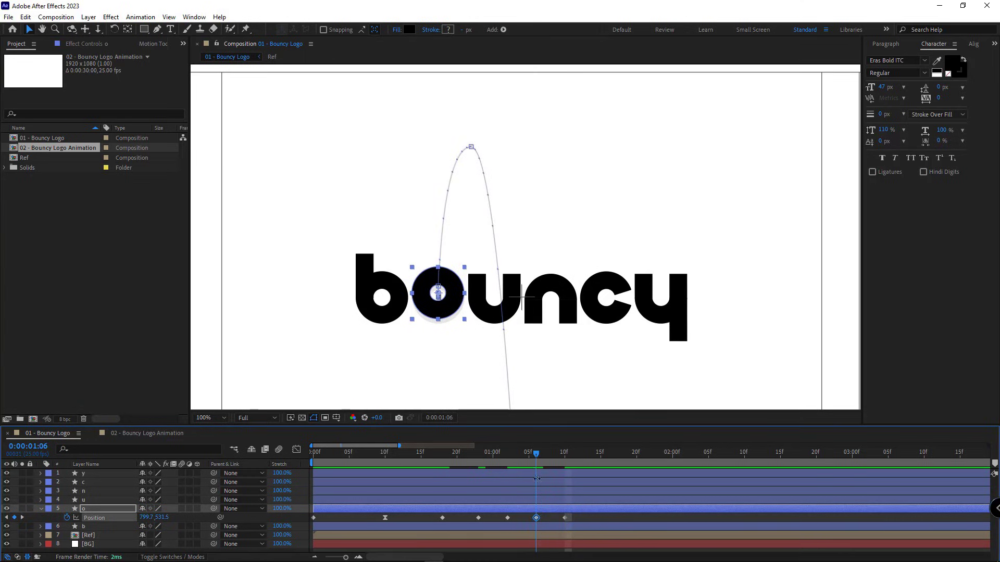
pyautogui.rightClick(480, 523)
pyautogui.moveTo(520, 515)
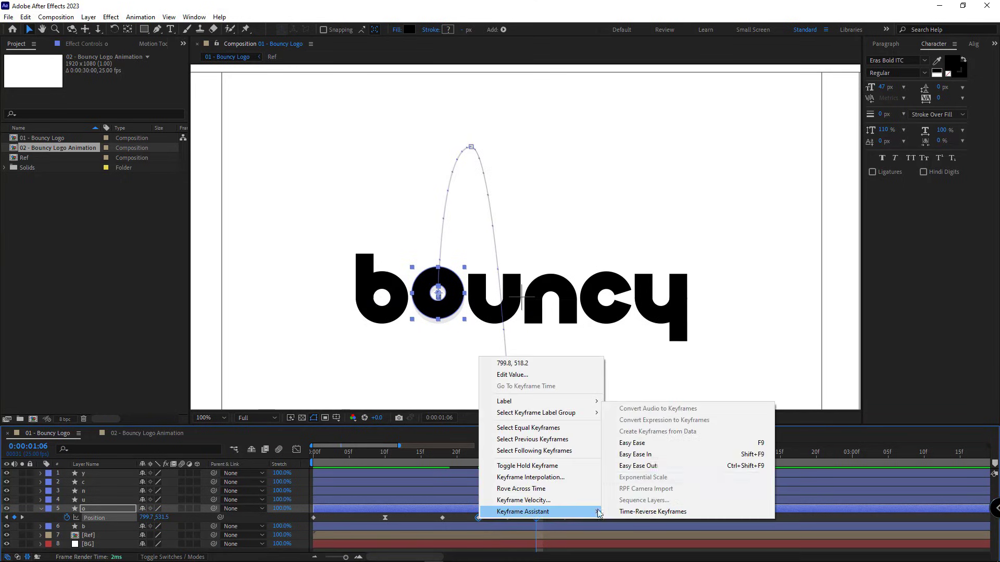
pyautogui.click(650, 443)
pyautogui.scroll(-1, 564, 516)
pyautogui.click(563, 516)
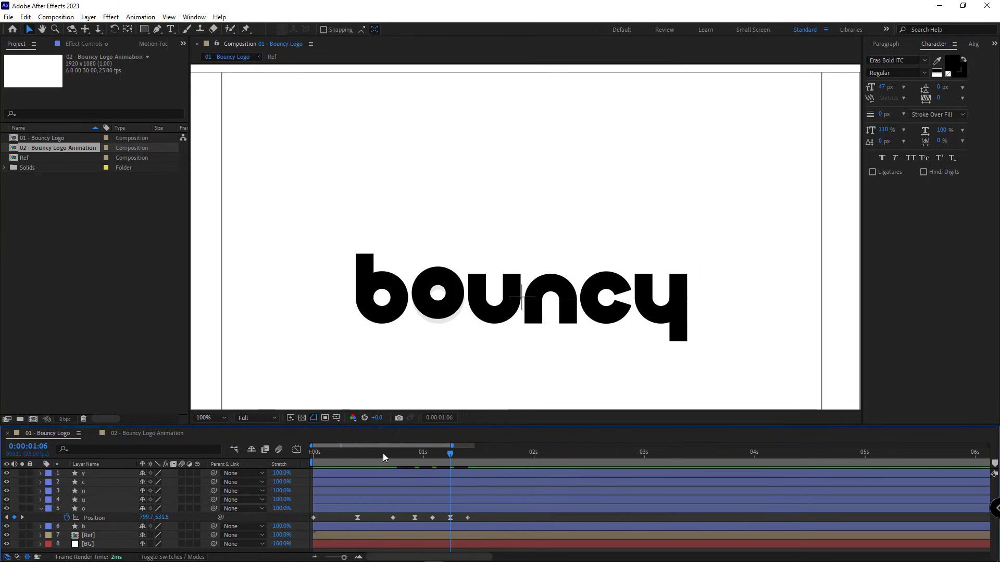
# - Preview the o's bounce from the start, including the two smaller rebounds after landing
pyautogui.press('space')
pyautogui.scroll(-4, 385, 345)
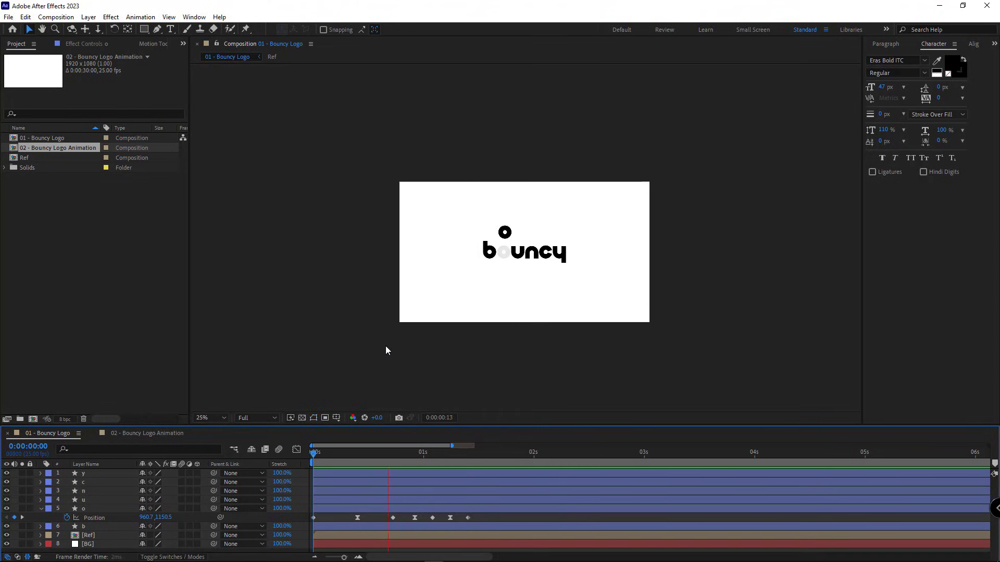
pyautogui.scroll(4, 446, 296)
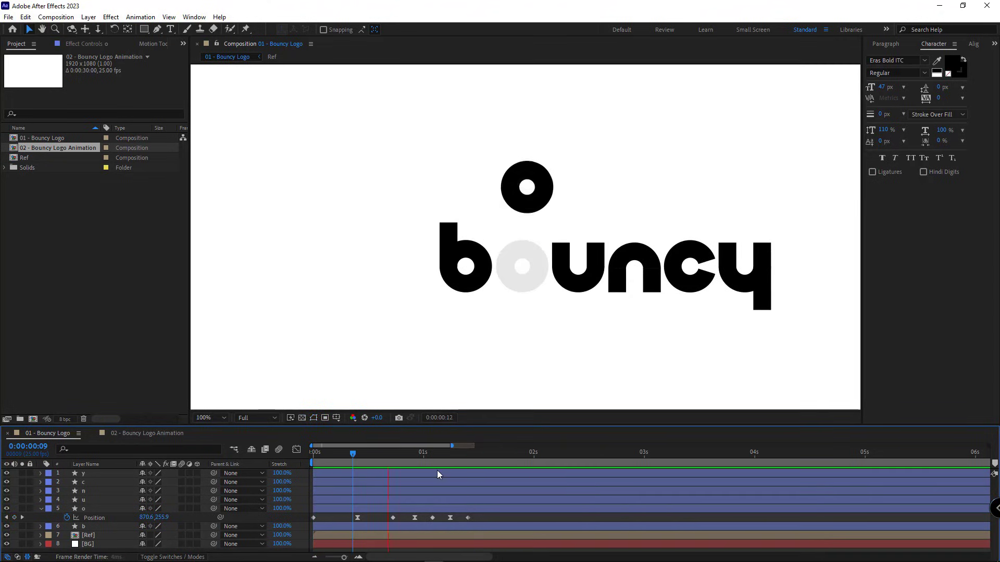
# - Set the ease of the o's rebound-peak Position keyframe at 0:00:00:23 to 72 with Motion Tools and preview the bounce
pyautogui.click(416, 518)
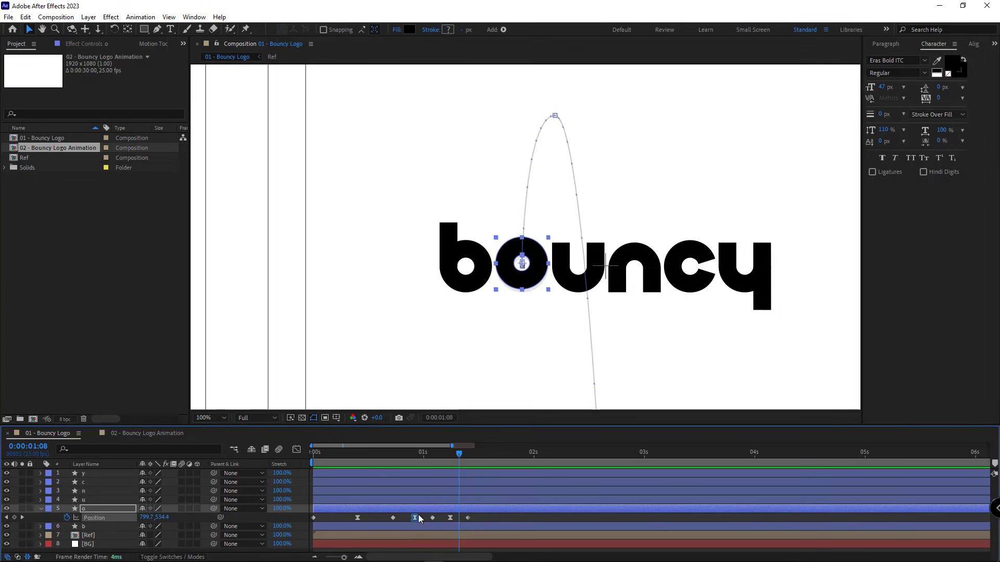
pyautogui.click(416, 519)
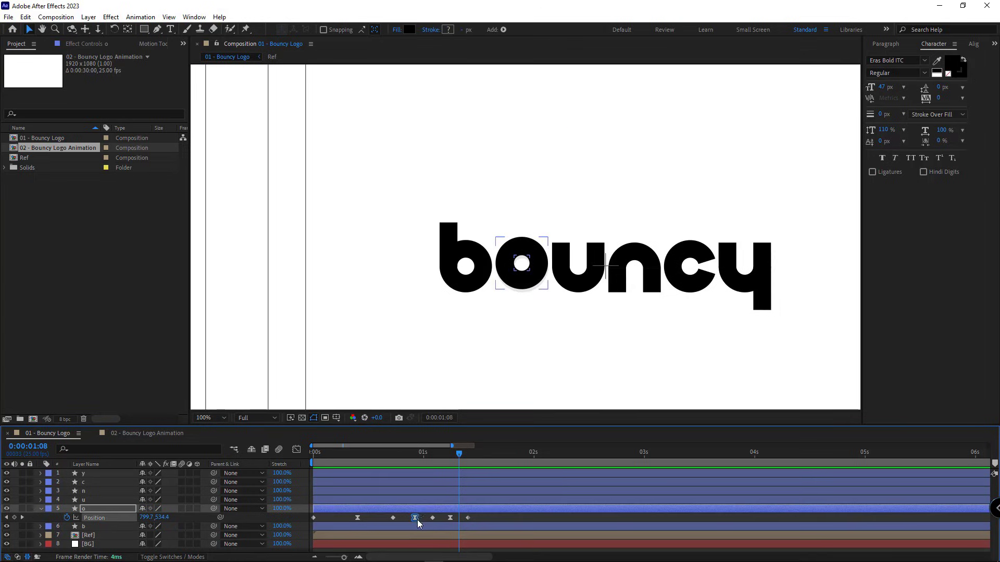
pyautogui.click(151, 44)
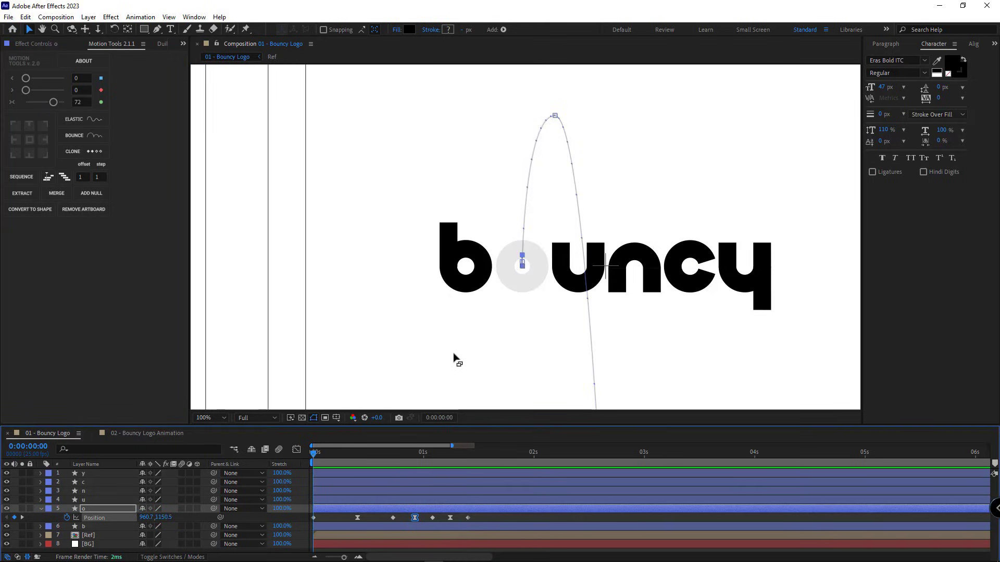
pyautogui.press('space')
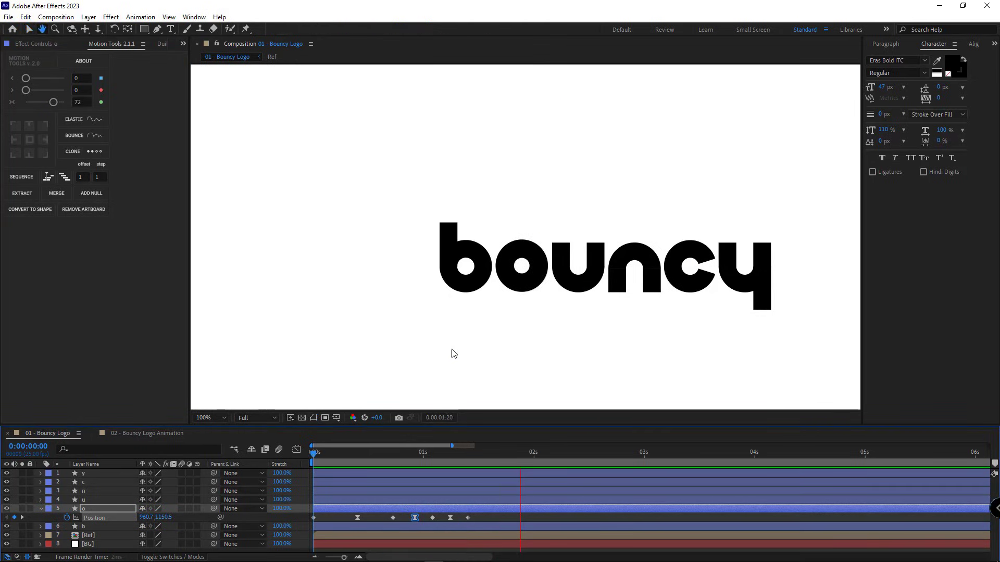
pyautogui.press('space')
pyautogui.scroll(-1, 483, 304)
pyautogui.moveTo(355, 454); pyautogui.dragTo(282, 456)
pyautogui.press('space')
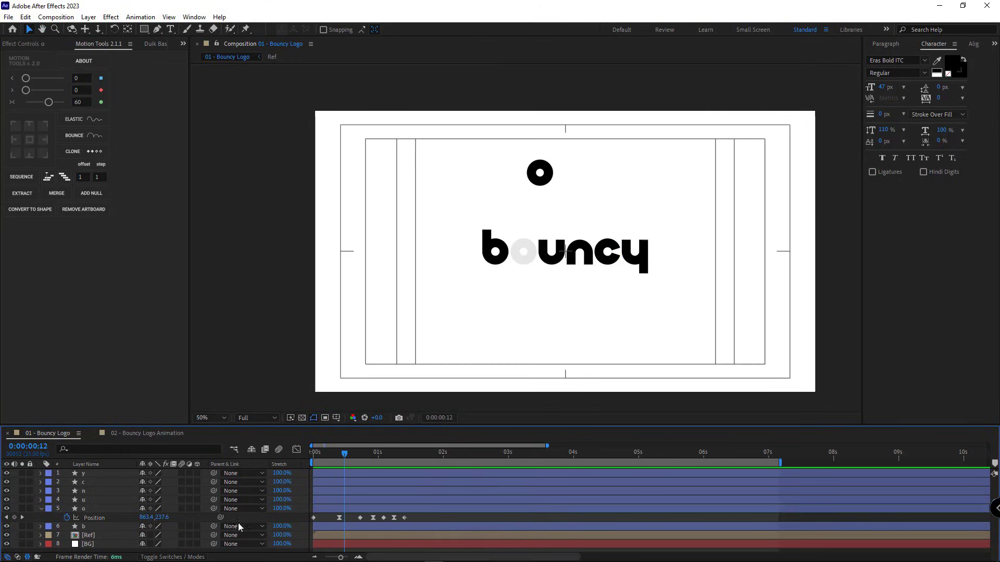
# - Expand the o layer's contents to Ellipse 1, the inner circle, and enable keyframing for its Size
pyautogui.click(45, 517)
pyautogui.click(57, 513)
pyautogui.click(50, 504)
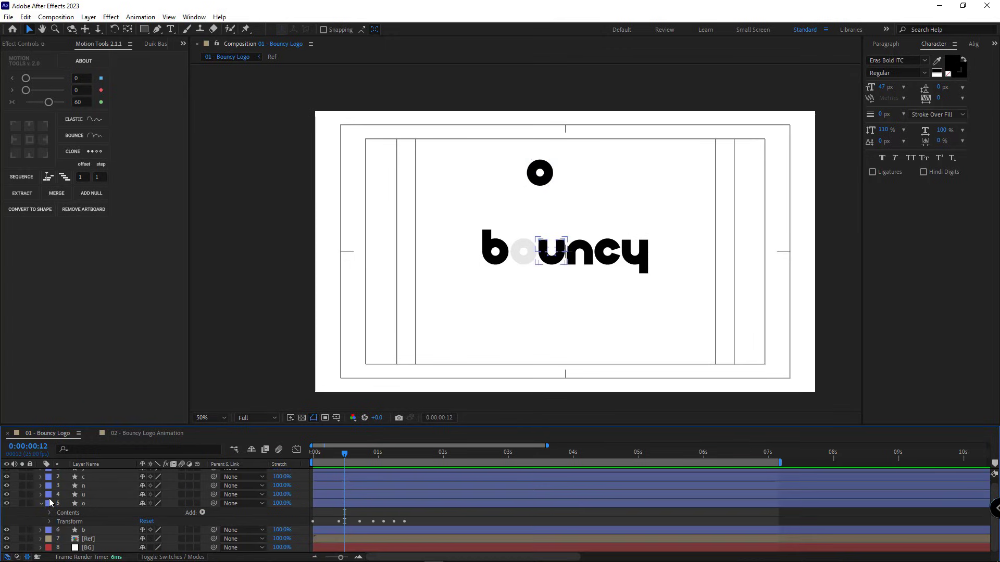
pyautogui.click(49, 512)
pyautogui.click(58, 522)
pyautogui.scroll(-1, 50, 520)
pyautogui.click(85, 496)
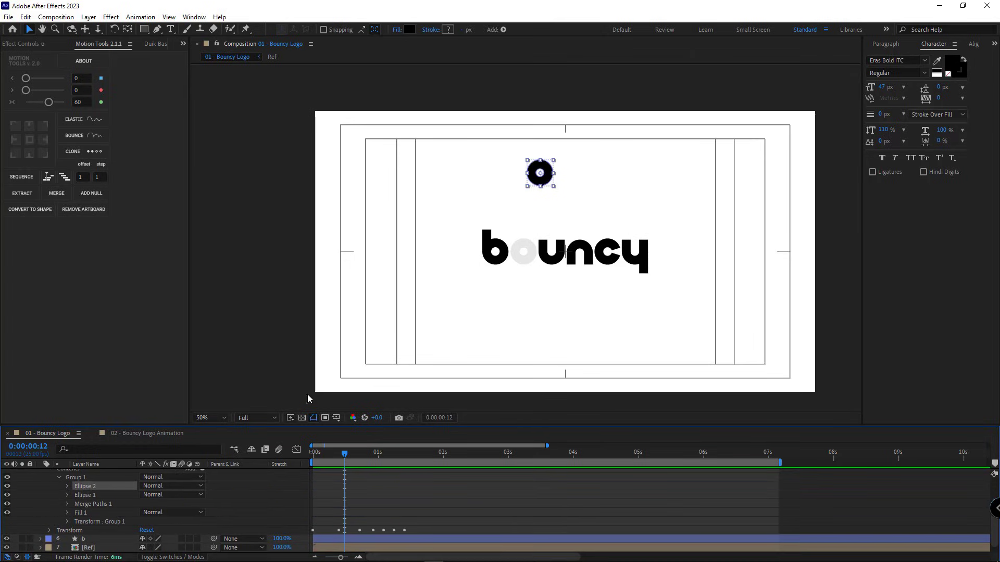
pyautogui.scroll(3, 473, 270)
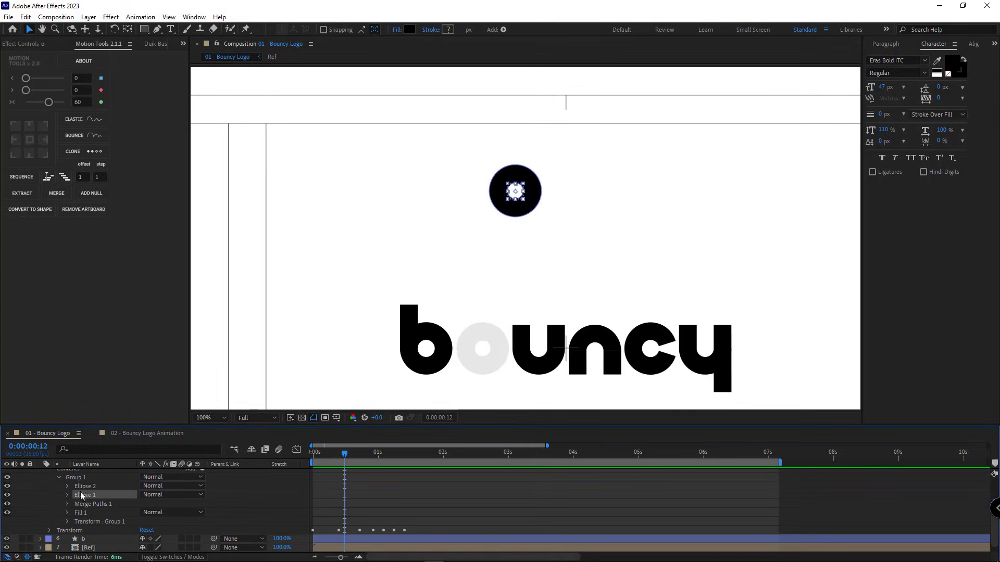
pyautogui.click(68, 495)
pyautogui.click(77, 504)
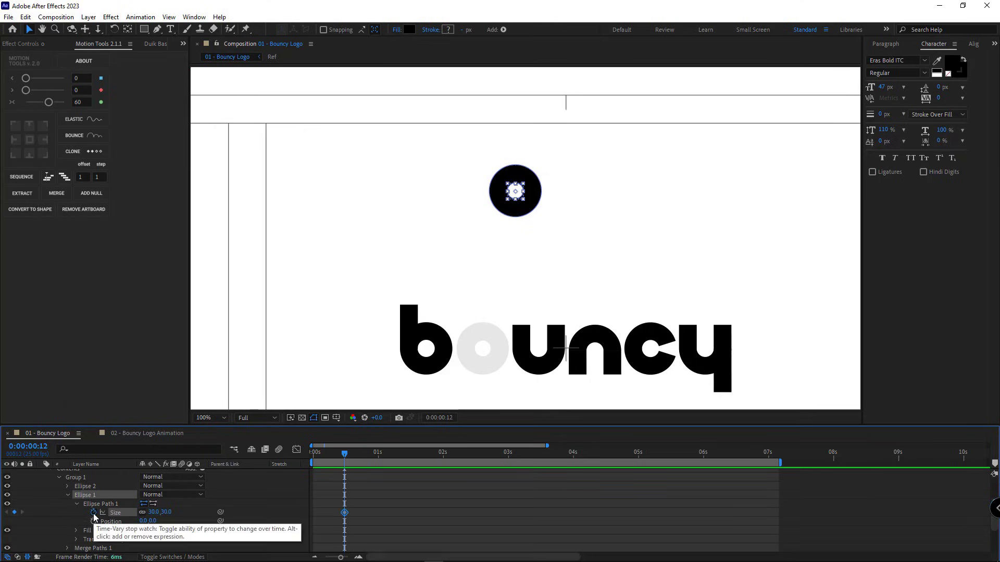
# - Move the inner circle's Size keyframe to 0:00:00:23 and set the size to 0 there
pyautogui.press('u')
pyautogui.moveTo(348, 457); pyautogui.dragTo(373, 457)
pyautogui.moveTo(346, 516); pyautogui.dragTo(374, 514)
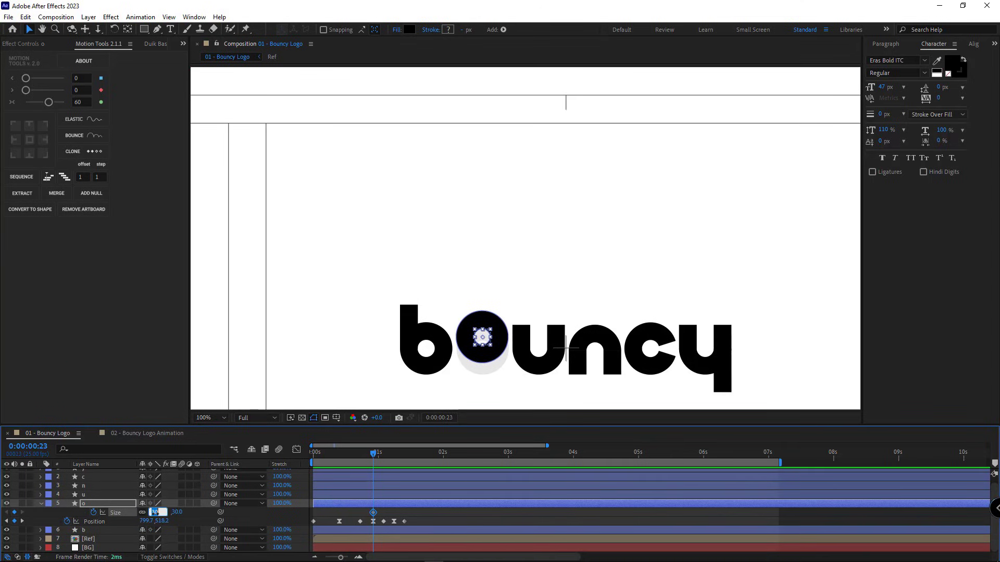
pyautogui.write('0')
pyautogui.press('Return')
# - Apply Easy Ease to the zero-size keyframe and add a Size keyframe of 30 at 0:00:01:02
pyautogui.rightClick(373, 512)
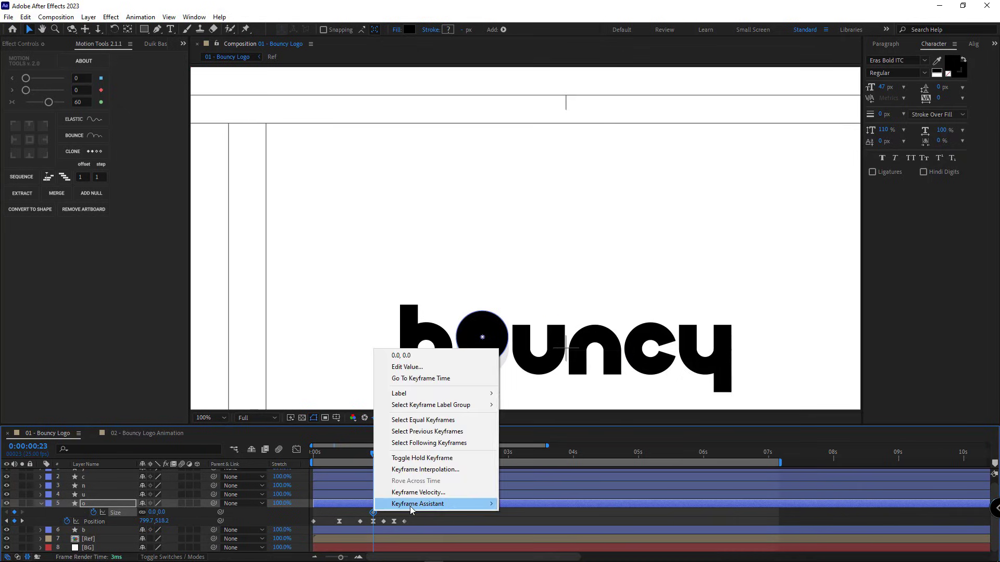
pyautogui.moveTo(414, 503)
pyautogui.click(541, 446)
pyautogui.click(383, 454)
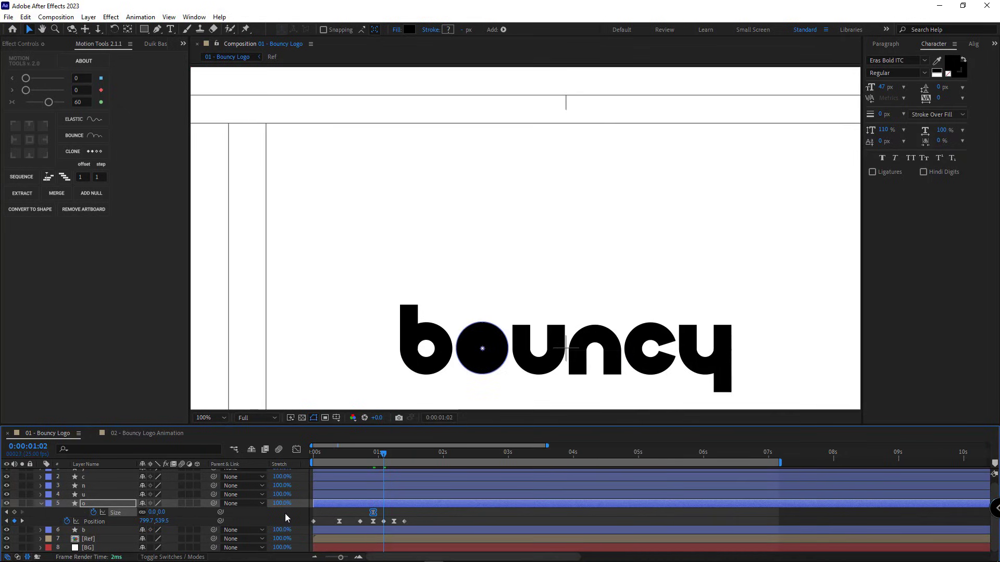
pyautogui.write('30')
pyautogui.press('Return')
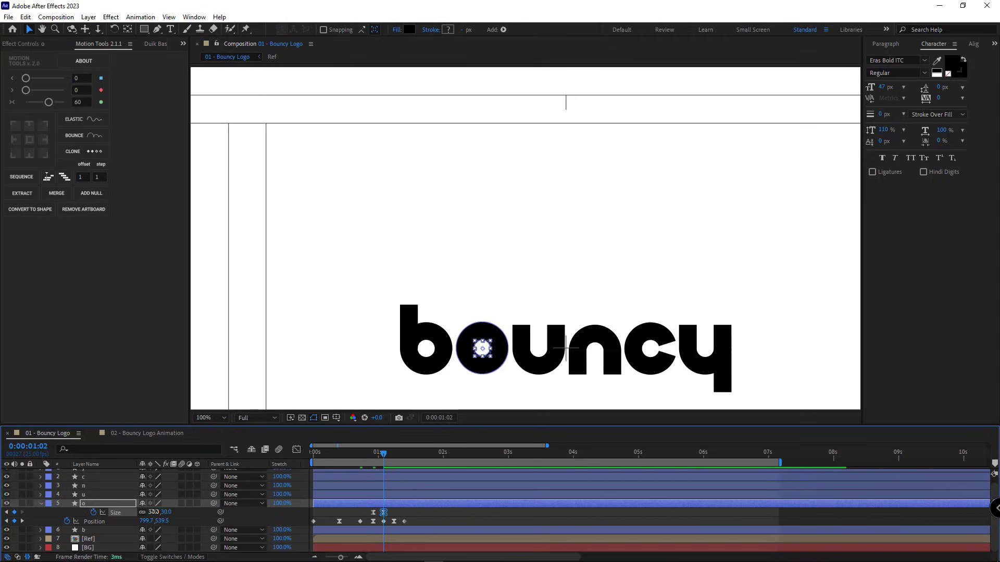
# - Preview the o's bounce from the start to check its hole opening during the rebound
pyautogui.click(413, 518)
pyautogui.scroll(-2, 456, 330)
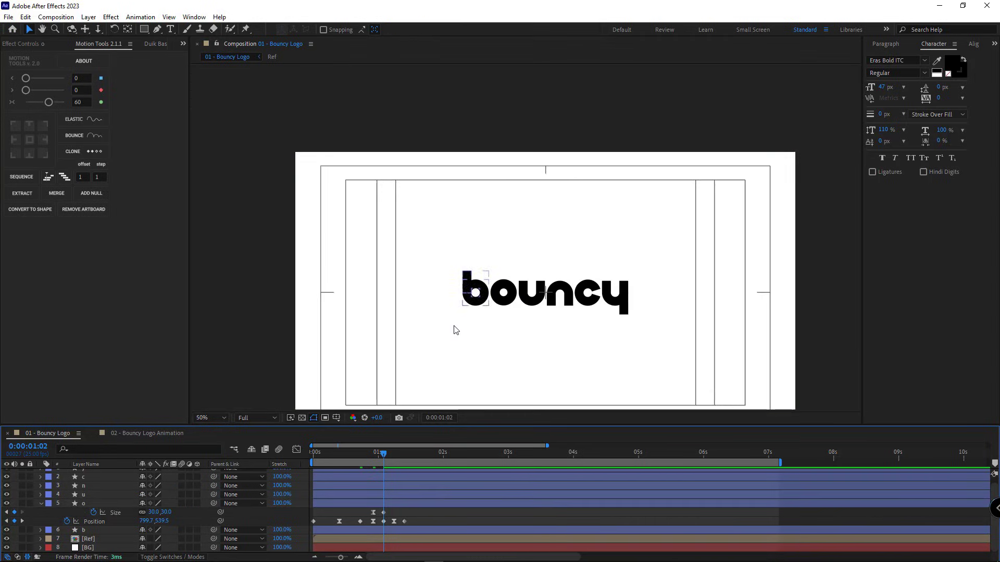
pyautogui.press('space')
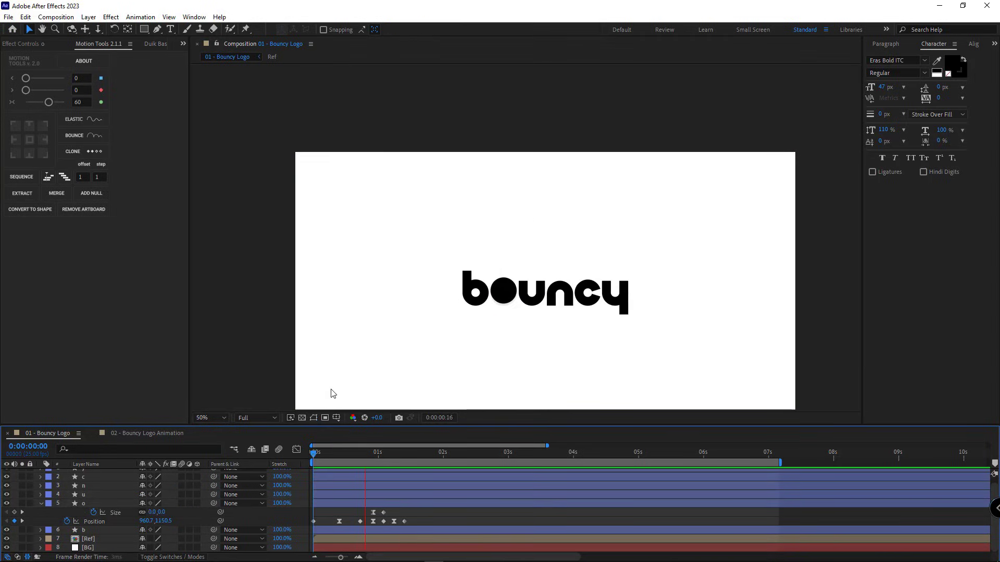
pyautogui.press('space')
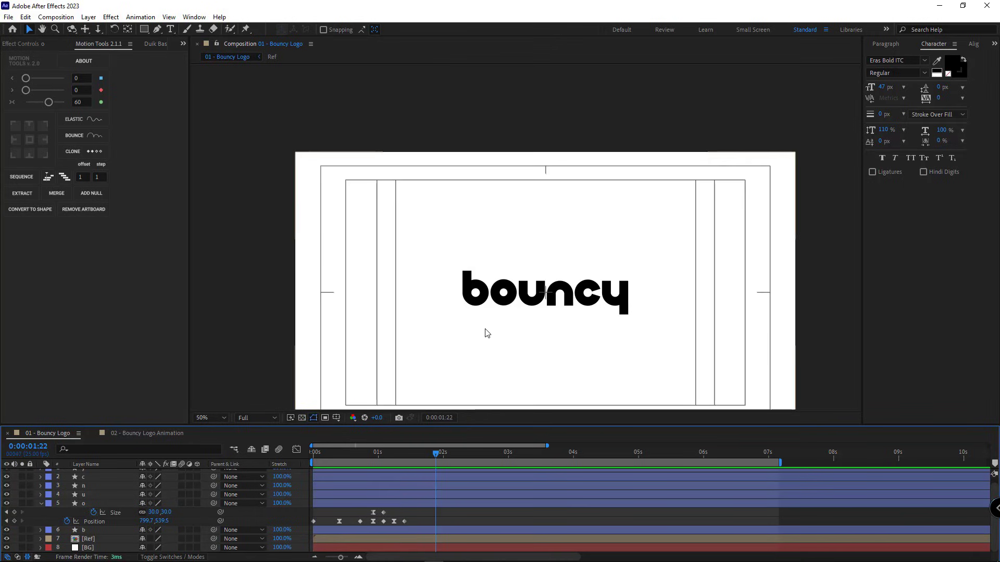
# - Reveal the b layer's Position and Rotation and enable keyframes for both at 0:00:01:22
pyautogui.click(506, 301)
pyautogui.scroll(2, 503, 301)
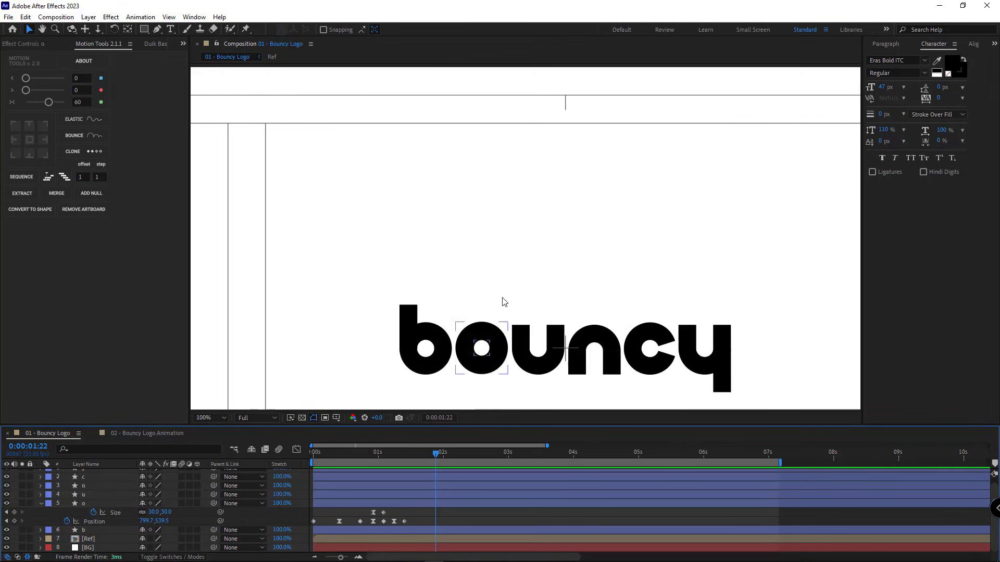
pyautogui.click(413, 304)
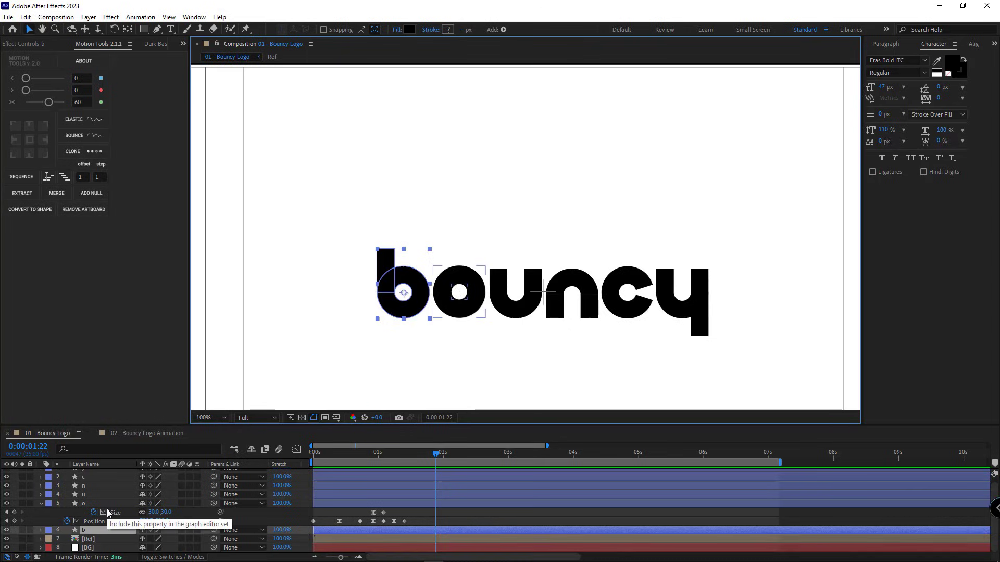
pyautogui.press('p')
pyautogui.hotkey('shift', 'r')
pyautogui.scroll(-2, 105, 507)
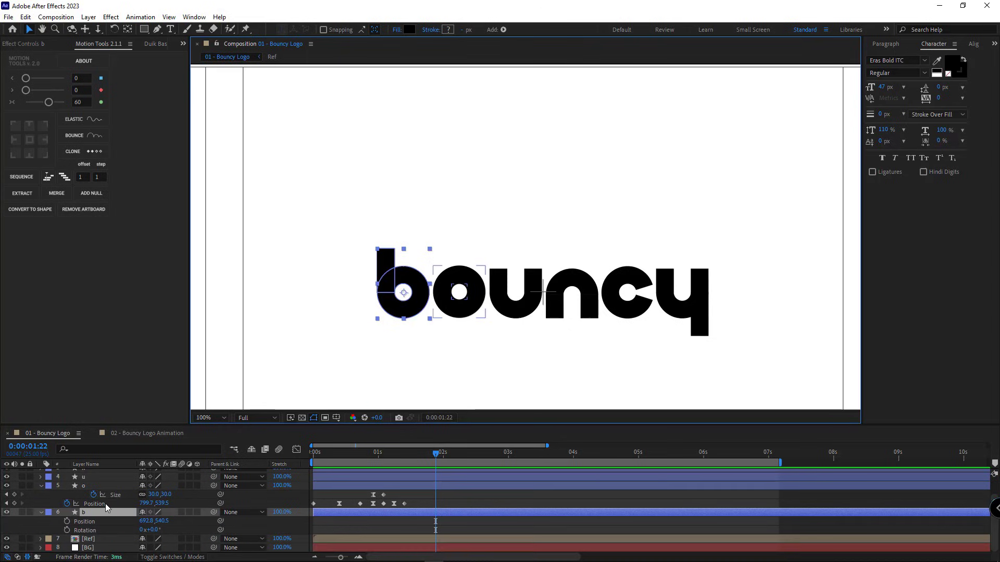
pyautogui.moveTo(67, 522); pyautogui.dragTo(67, 530)
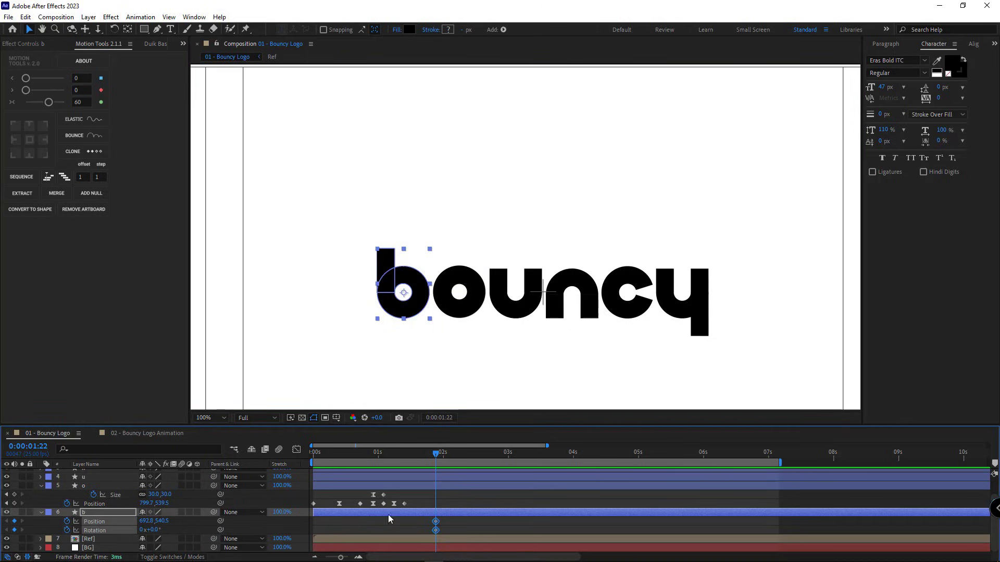
# - Shift the b's existing keyframes later, and keyframe it directly over the o at 0:00:00:18 with Position 800.8, 540.5 and Rotation 0°
pyautogui.moveTo(390, 455); pyautogui.dragTo(361, 456)
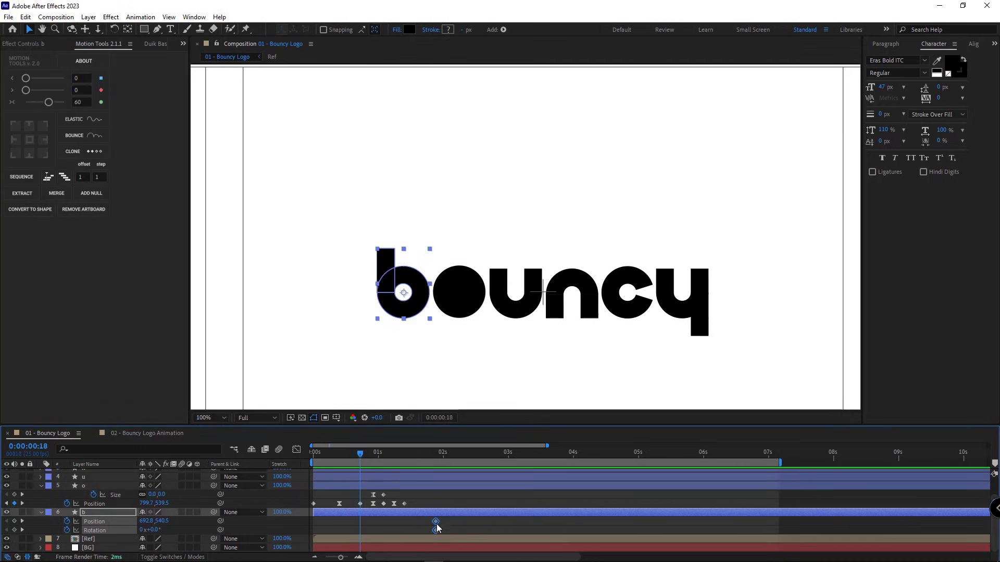
pyautogui.moveTo(436, 523); pyautogui.dragTo(551, 522)
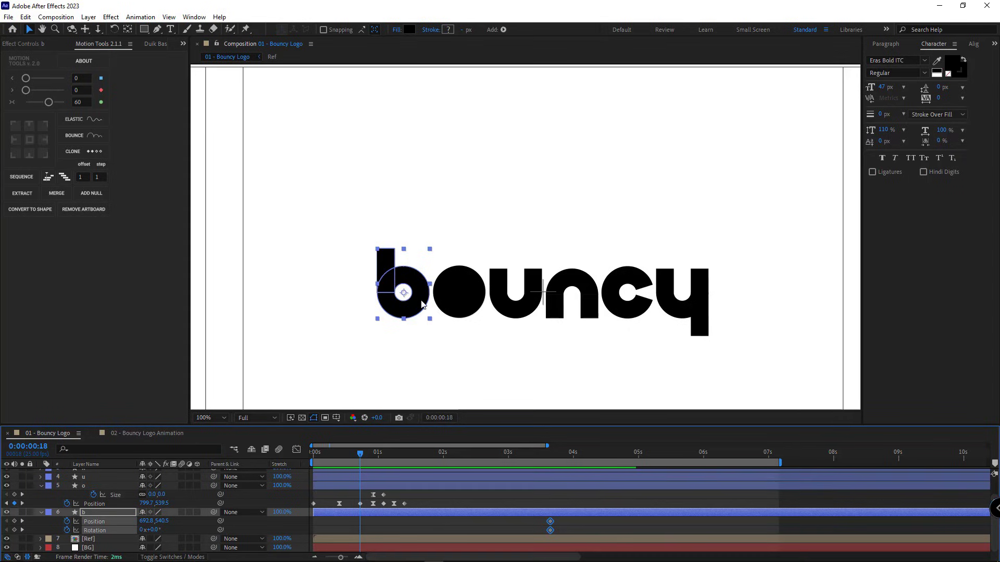
pyautogui.moveTo(407, 304); pyautogui.dragTo(463, 304)
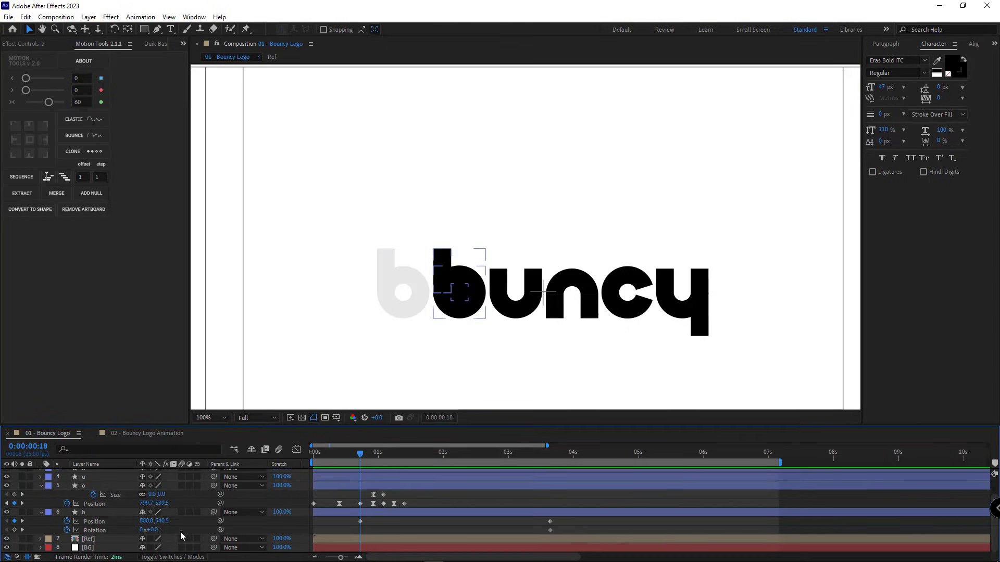
pyautogui.click(14, 530)
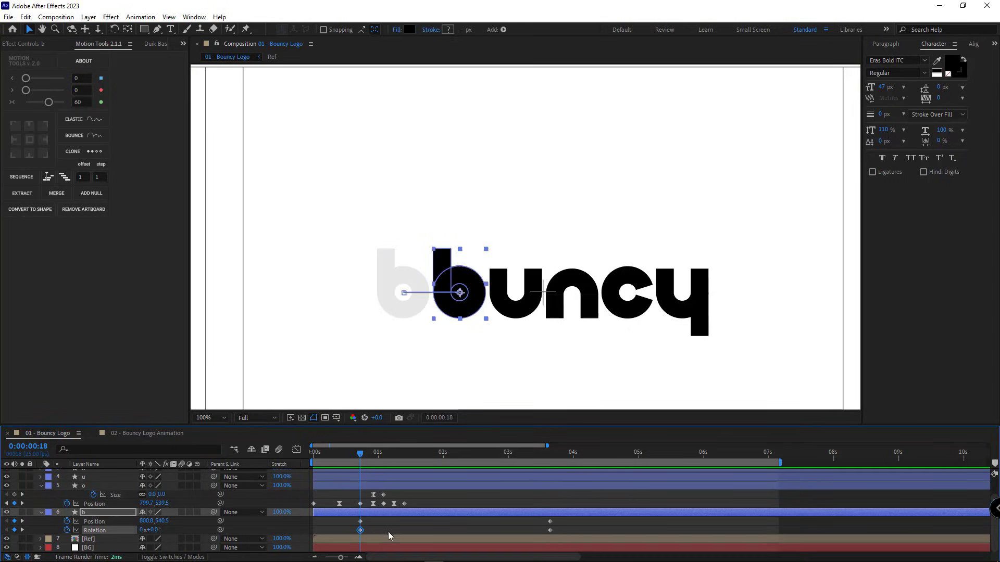
# - Seven frames further on, at 0:00:01:00, raise the b between the two letter places to Position 734.4, 408.5
pyautogui.press('pagedown')
pyautogui.press('pagedown')
pyautogui.press('pagedown')
pyautogui.press('pagedown')
pyautogui.press('pagedown')
pyautogui.press('pagedown')
pyautogui.press('pagedown')
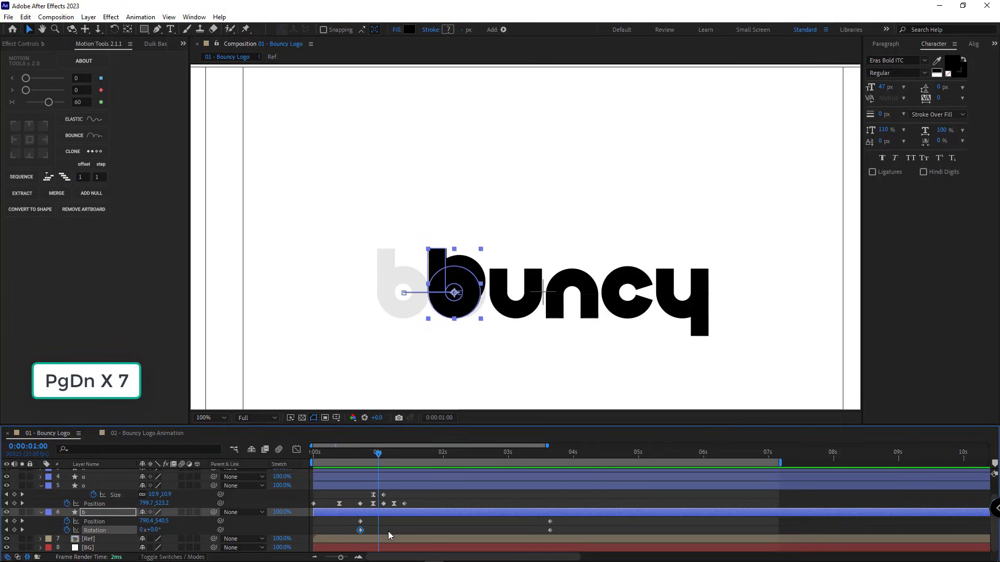
pyautogui.moveTo(462, 305); pyautogui.dragTo(432, 233)
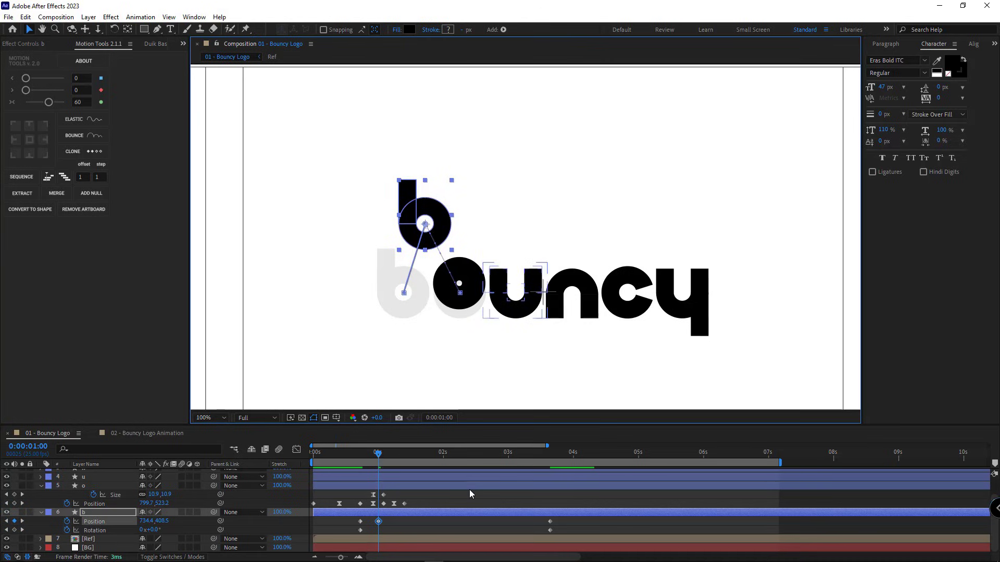
# - Move the b's final Position and Rotation keyframes to 0:00:01:07, seven frames after the peak
pyautogui.press('pagedown')
pyautogui.press('pagedown')
pyautogui.press('pagedown')
pyautogui.press('pagedown')
pyautogui.press('pagedown')
pyautogui.press('pagedown')
pyautogui.press('pagedown')
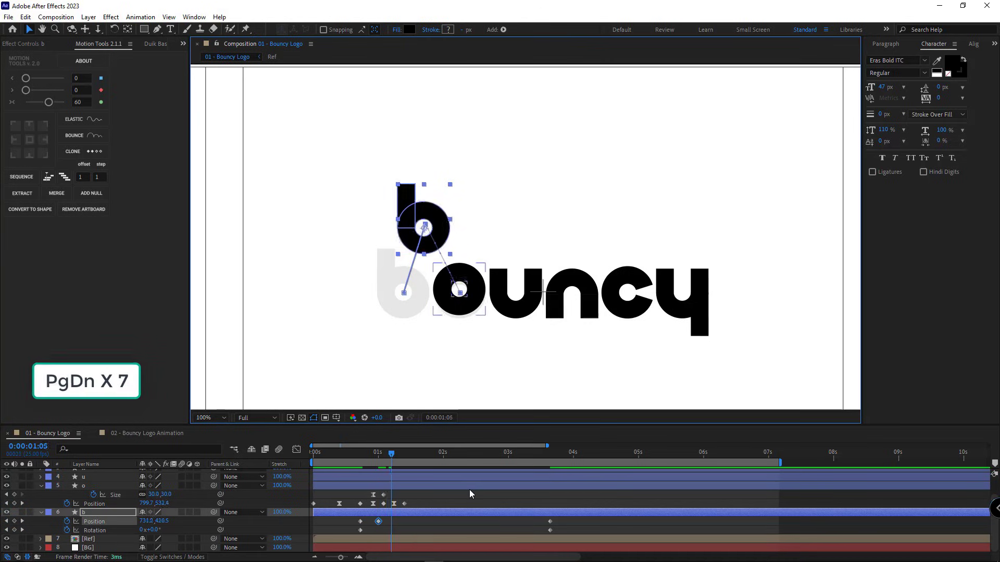
pyautogui.moveTo(571, 525); pyautogui.dragTo(396, 524)
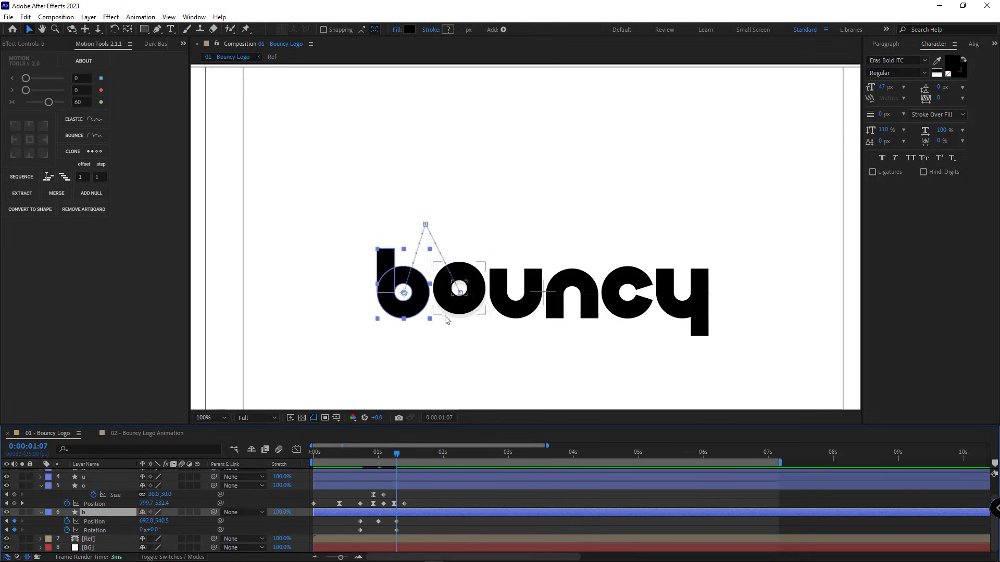
# - Curve the b's motion path into a rounded arc at its peak and set that Position keyframe's ease to 75 with Motion Tools
pyautogui.press('g')
pyautogui.moveTo(433, 222); pyautogui.dragTo(424, 229)
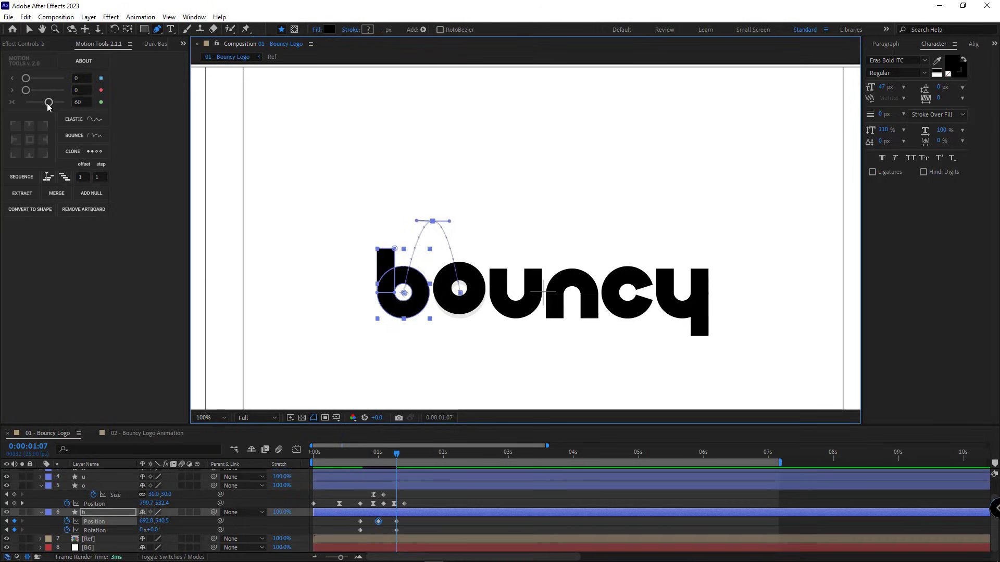
pyautogui.moveTo(48, 103); pyautogui.dragTo(61, 108)
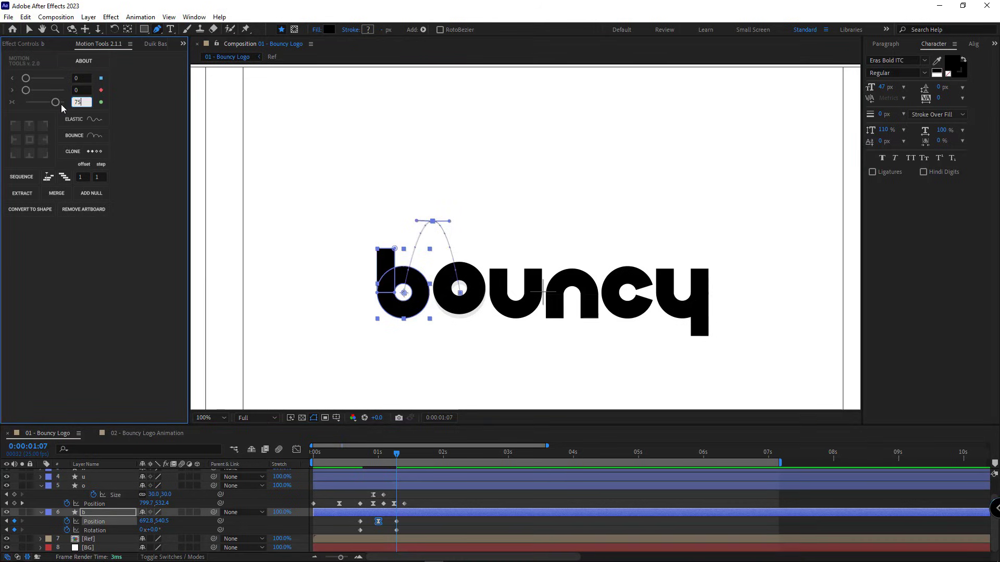
# - Scrub through the b's jump, and give its peak Position keyframe at 0:00:01:00 a continuous velocity with a speed above 0 pixels/sec
pyautogui.click(335, 499)
pyautogui.moveTo(359, 456)
pyautogui.mouseDown()
pyautogui.moveTo(387, 463)
pyautogui.moveTo(371, 460)
pyautogui.mouseUp()
pyautogui.click(379, 455)
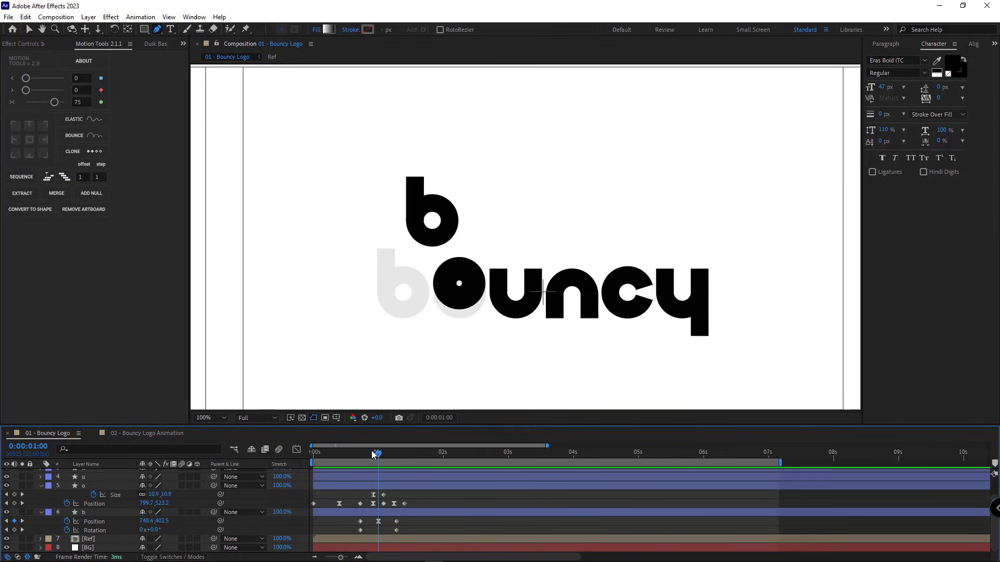
pyautogui.moveTo(360, 455); pyautogui.dragTo(379, 458)
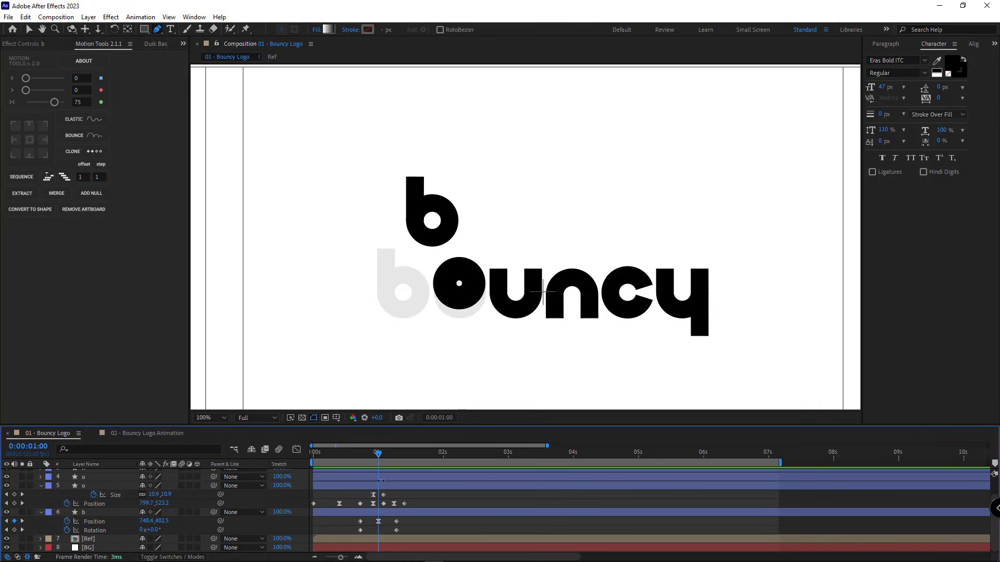
pyautogui.rightClick(378, 523)
pyautogui.click(411, 500)
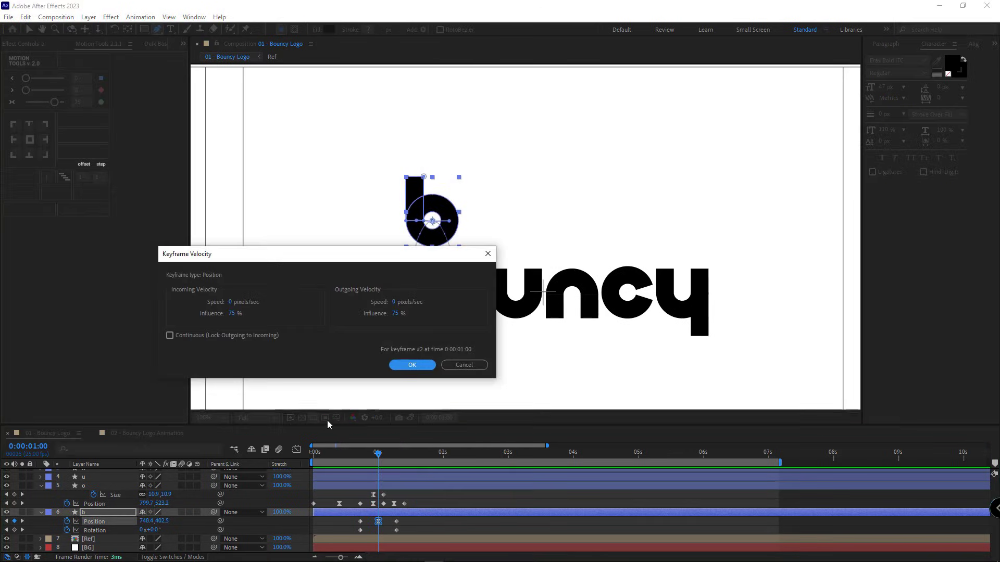
pyautogui.click(233, 307)
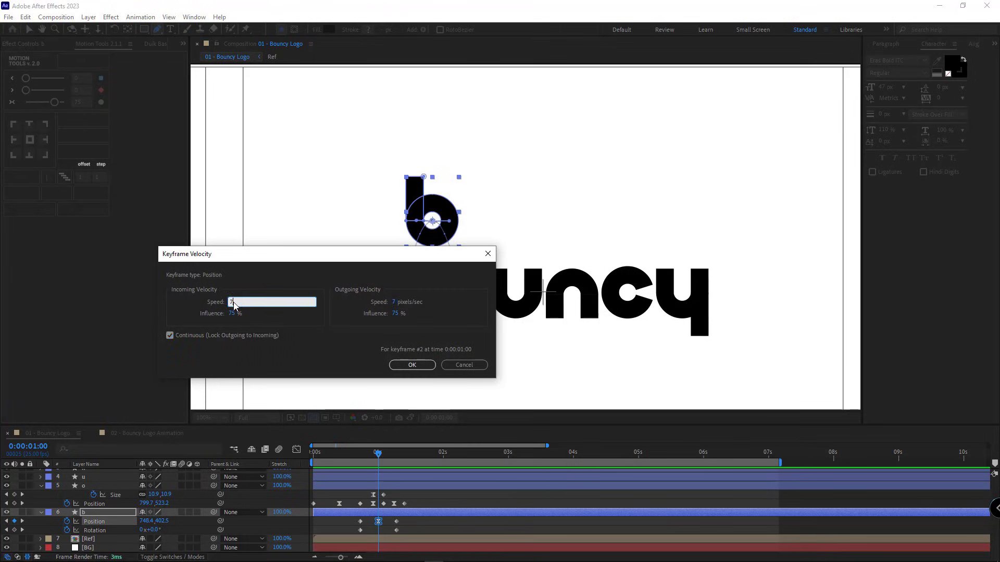
pyautogui.click(432, 367)
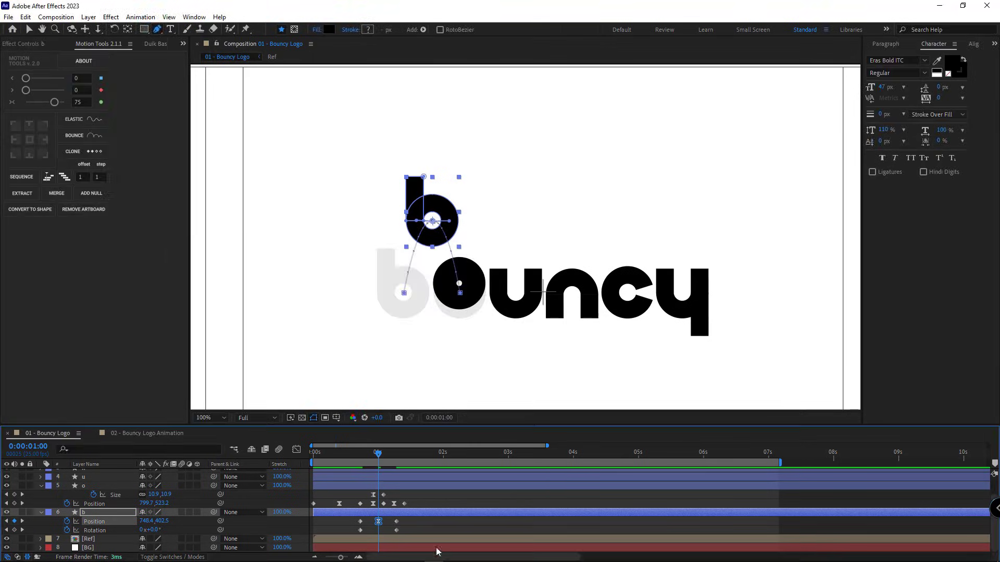
# - Set the b's Rotation to 180° at its first keyframe, 0:00:00:18, and play back the jump
pyautogui.moveTo(378, 455)
pyautogui.mouseDown()
pyautogui.moveTo(359, 453)
pyautogui.moveTo(394, 461)
pyautogui.moveTo(359, 466)
pyautogui.moveTo(360, 455)
pyautogui.mouseUp()
pyautogui.press('space')
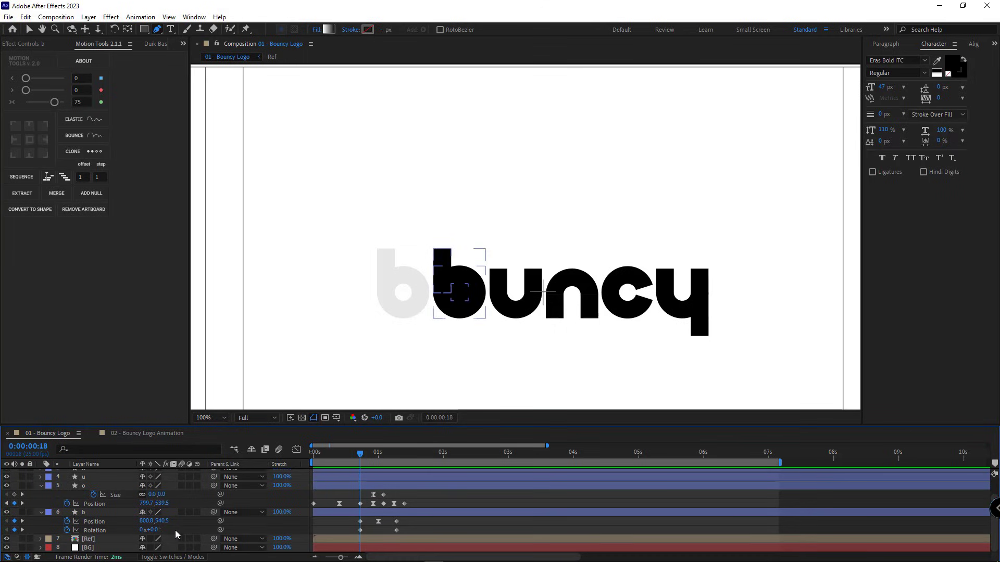
pyautogui.moveTo(153, 530); pyautogui.dragTo(172, 542)
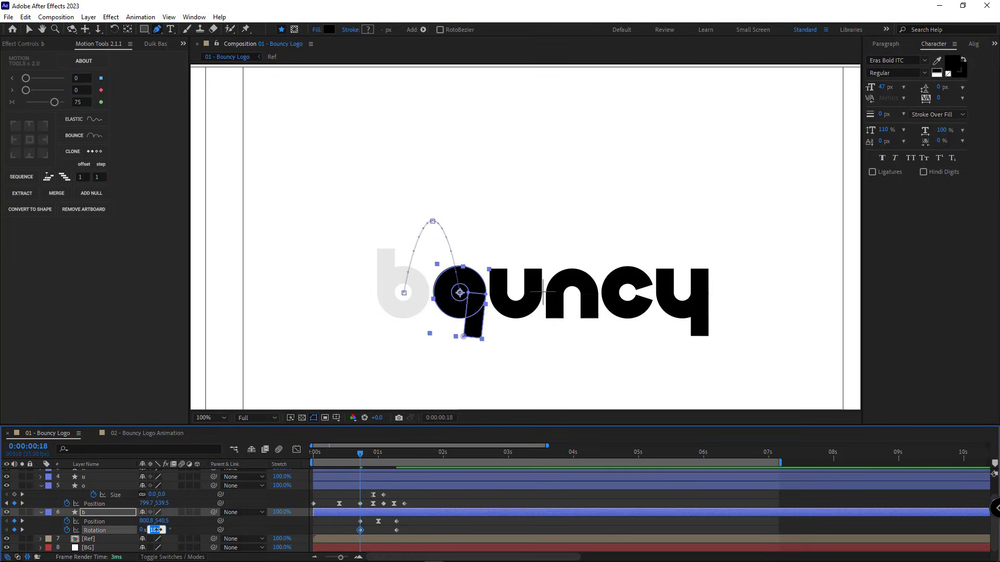
pyautogui.press('space')
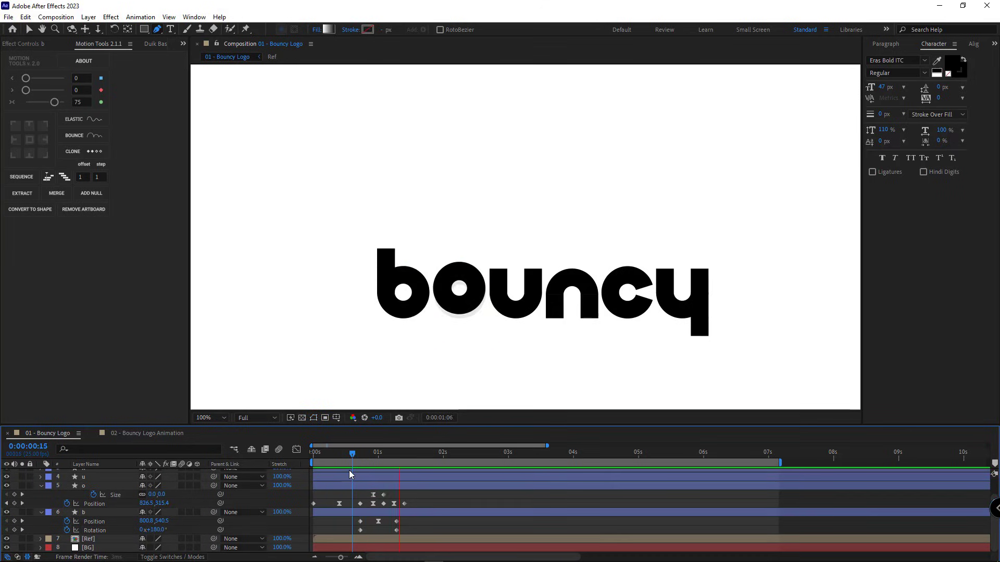
pyautogui.press('space')
pyautogui.click(354, 457)
pyautogui.press('space')
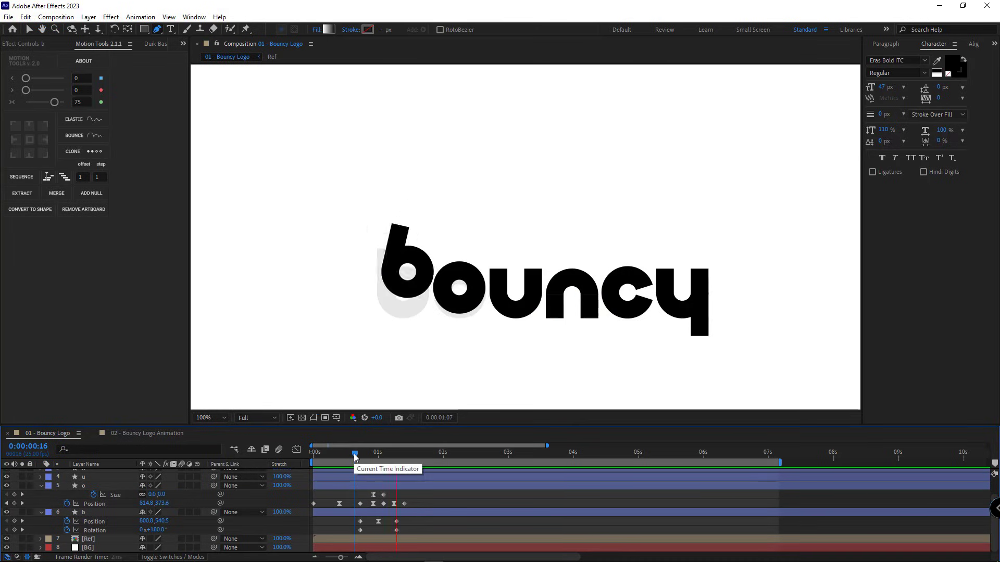
pyautogui.press('space')
# - Trim the start of the b layer to 0:00:00:19
pyautogui.click(362, 457)
pyautogui.click(375, 513)
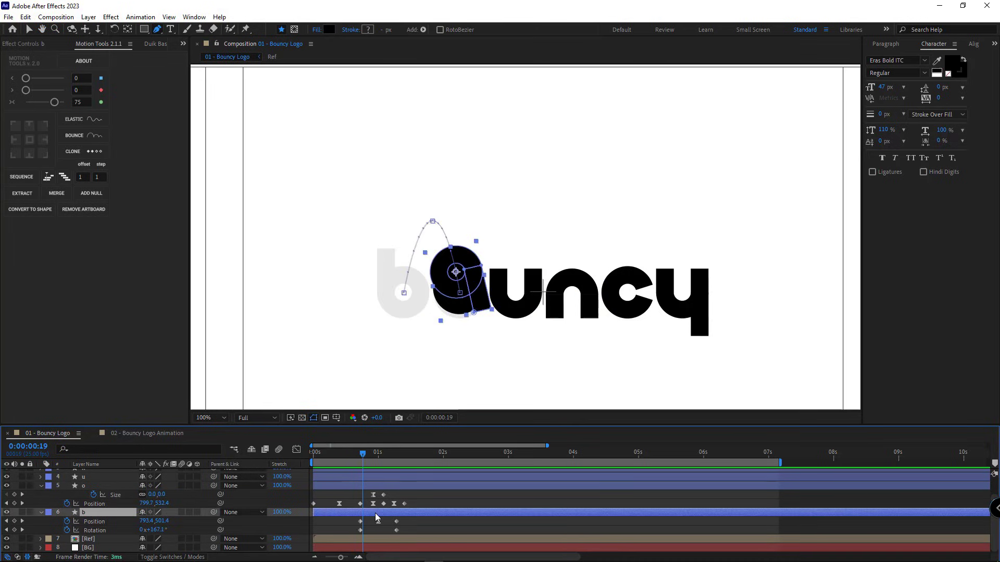
pyautogui.click(414, 529)
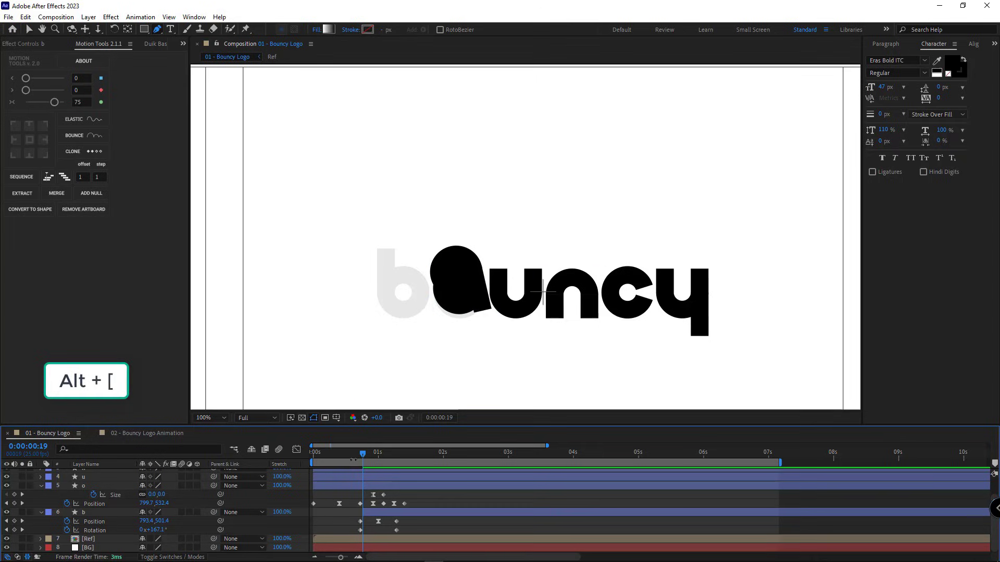
# - Hide the u, n, c and y layers and play the animation from the start
pyautogui.scroll(1, 78, 500)
pyautogui.click(74, 501)
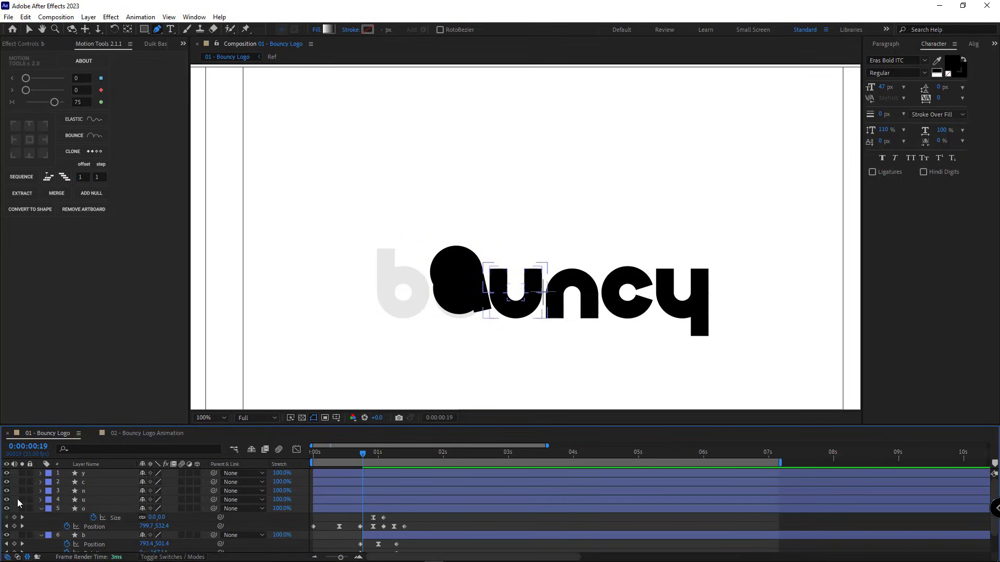
pyautogui.scroll(-1, 305, 475)
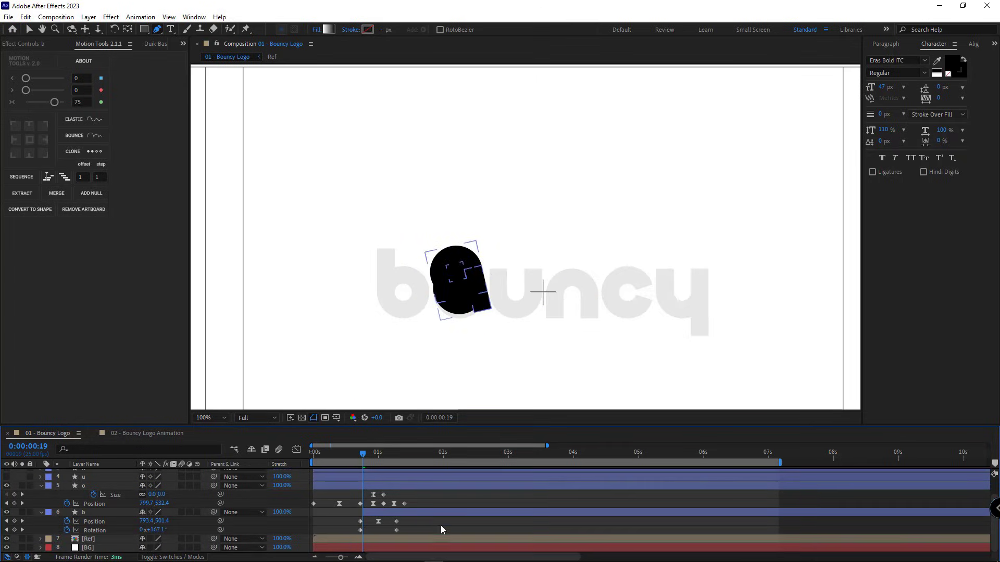
pyautogui.press('Home')
pyautogui.press('space')
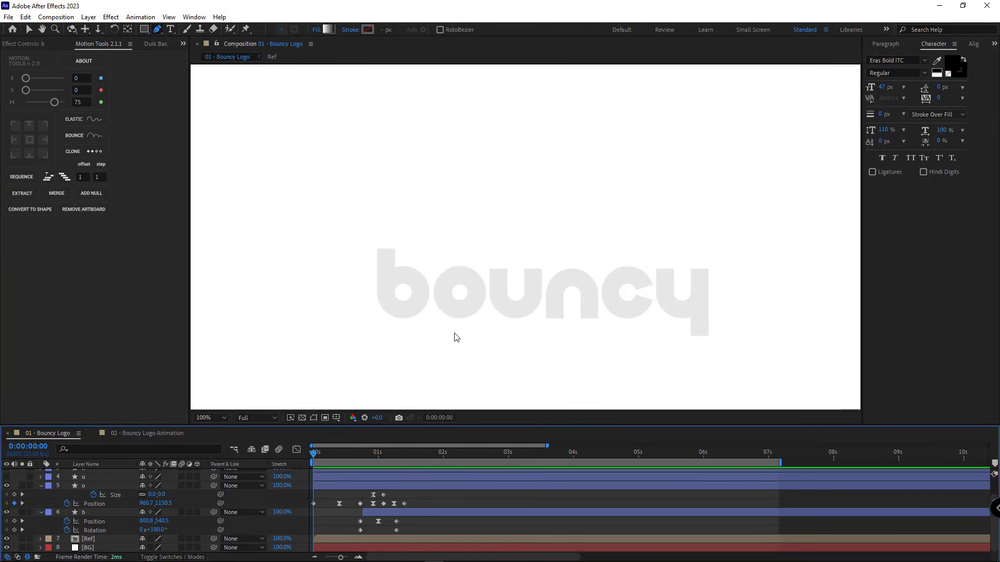
pyautogui.press('space')
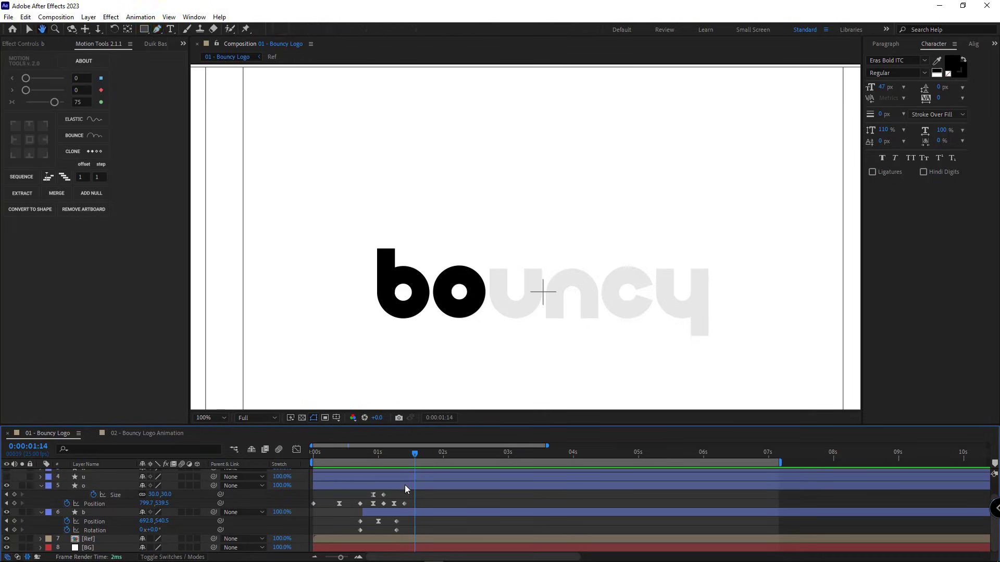
# - Scrub through the b's jump and paste the bounce expression with amp .1, freq 1, decay 1.5 and time_max 4 onto its Position
pyautogui.moveTo(359, 456); pyautogui.dragTo(388, 465)
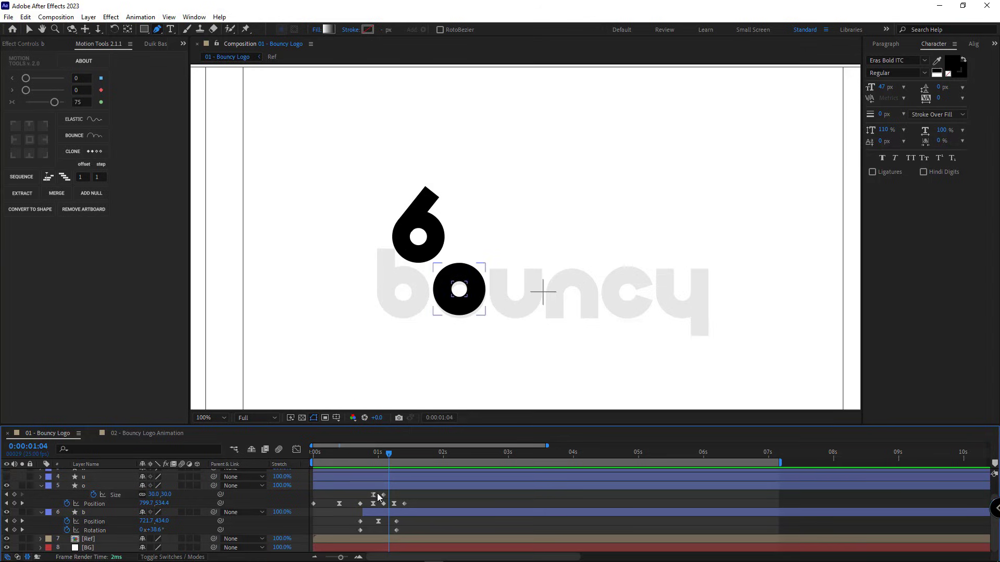
pyautogui.press('v')
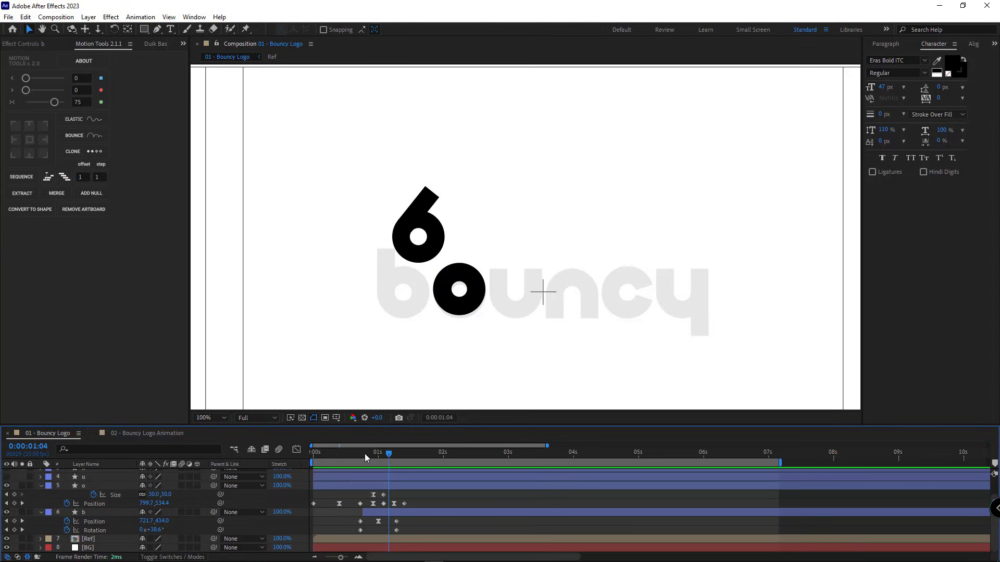
pyautogui.moveTo(364, 457)
pyautogui.mouseDown()
pyautogui.moveTo(397, 464)
pyautogui.moveTo(361, 459)
pyautogui.moveTo(376, 459)
pyautogui.mouseUp()
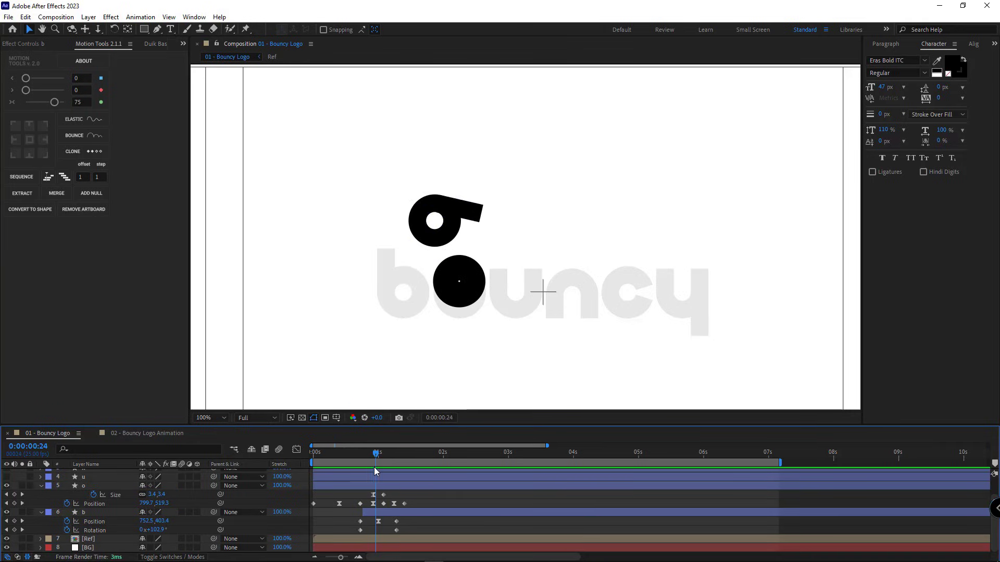
pyautogui.keyDown('alt'); pyautogui.click(68, 522); pyautogui.keyUp('alt')
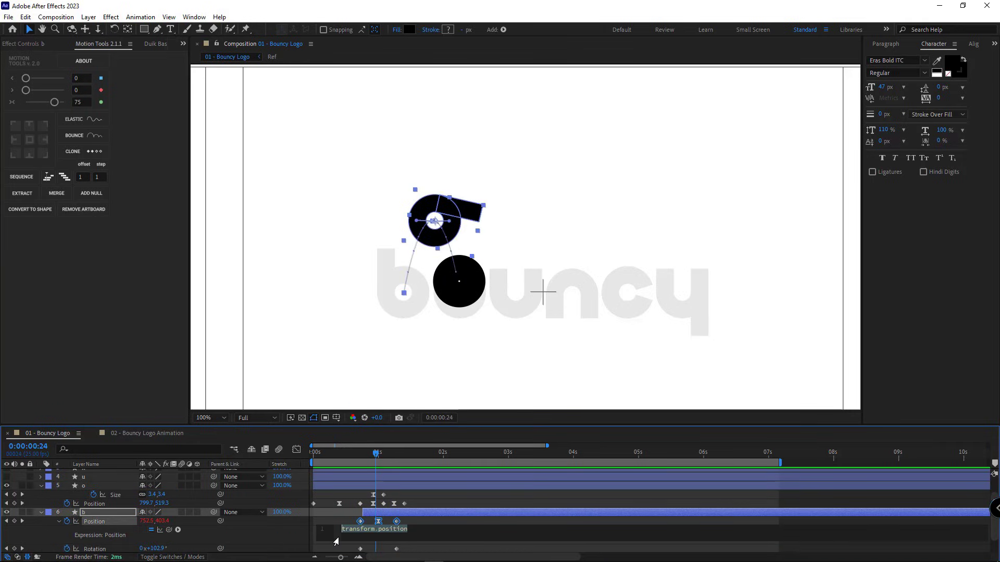
pyautogui.hotkey('ctrl', 'v')
pyautogui.scroll(4, 378, 535)
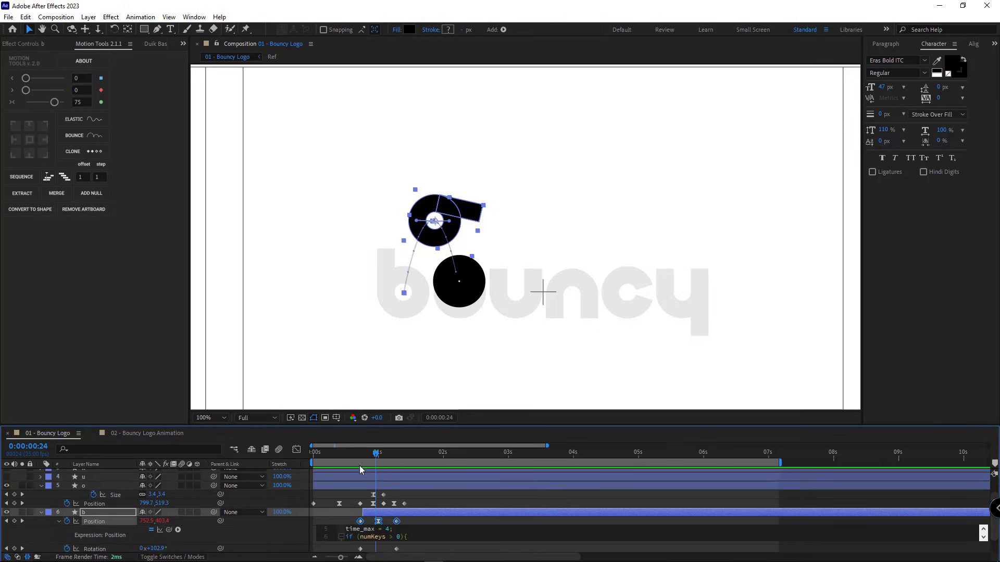
# - Enlarge the timeline and expression area to examine the amp, freq and decay variables, and play back the b's bounce
pyautogui.click(141, 480)
pyautogui.click(210, 417)
pyautogui.click(214, 234)
pyautogui.moveTo(366, 425); pyautogui.dragTo(367, 370)
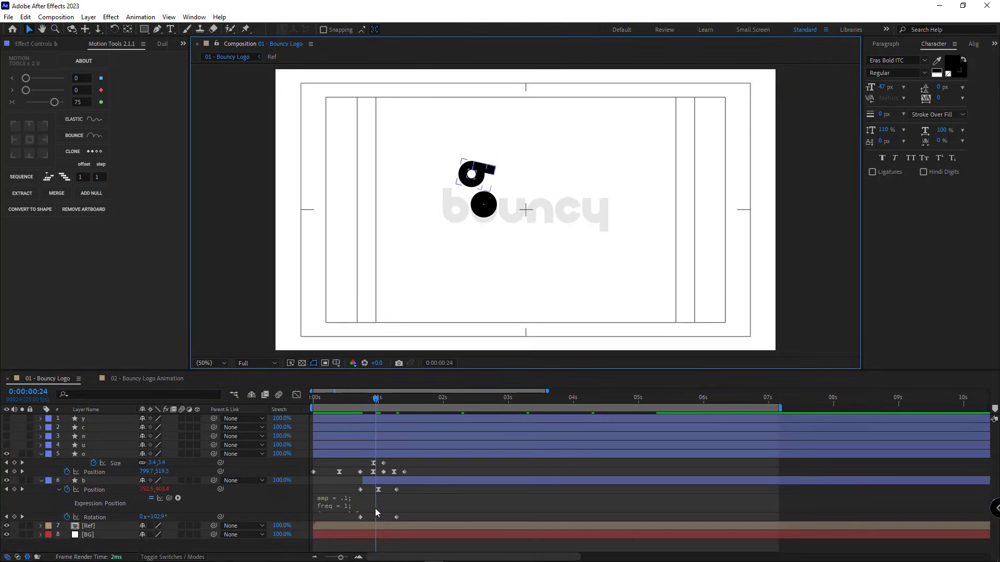
pyautogui.moveTo(375, 513); pyautogui.dragTo(375, 528)
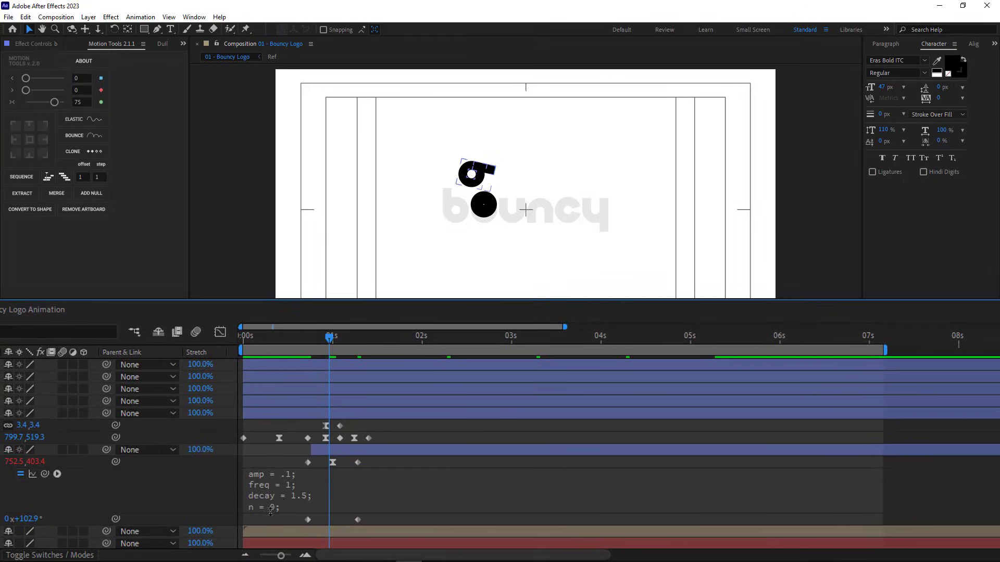
pyautogui.moveTo(314, 334); pyautogui.dragTo(300, 333)
pyautogui.press('space')
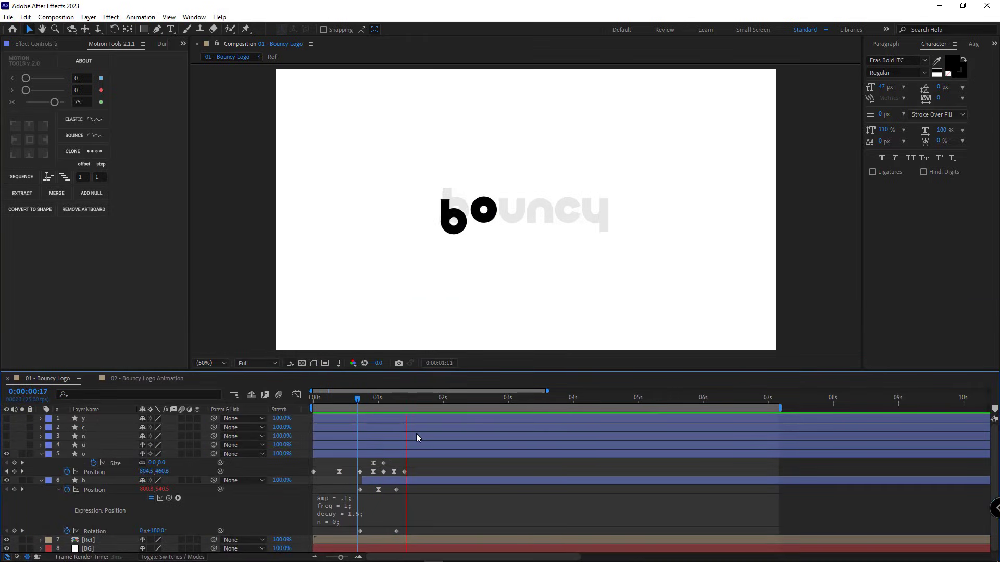
pyautogui.press('space')
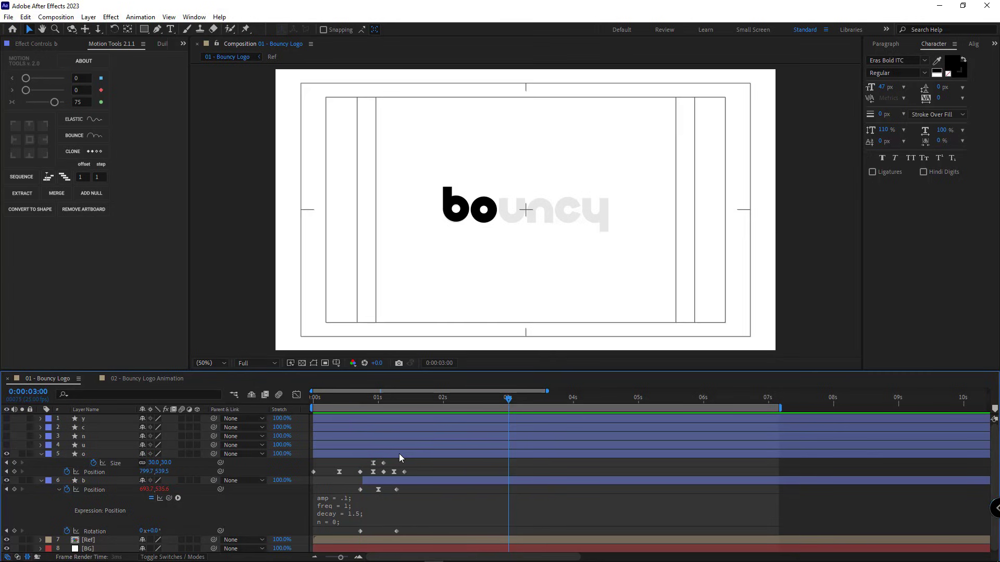
# - Copy only the expression from the b's Position onto its Rotation and play back the landing
pyautogui.click(96, 491)
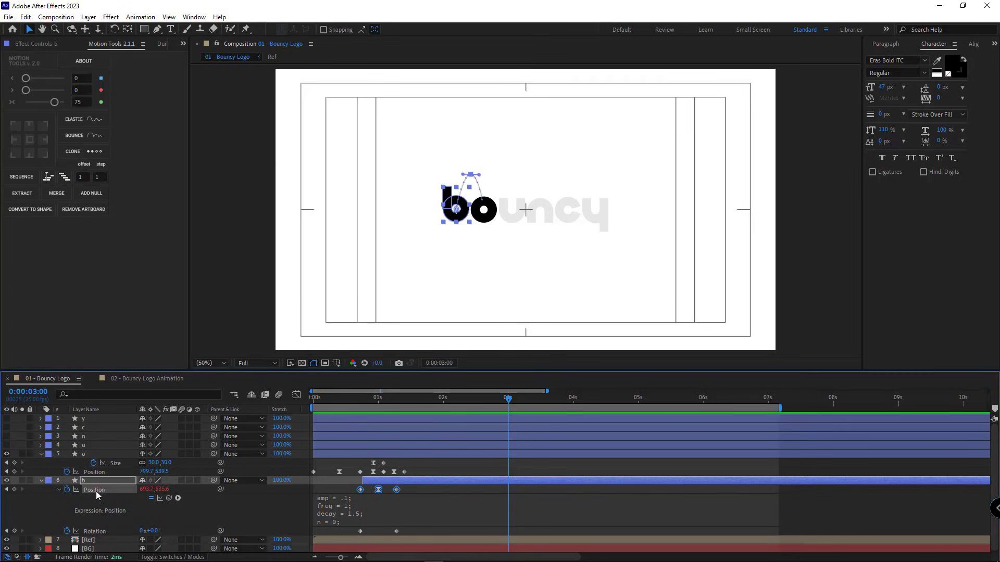
pyautogui.rightClick(95, 490)
pyautogui.click(137, 449)
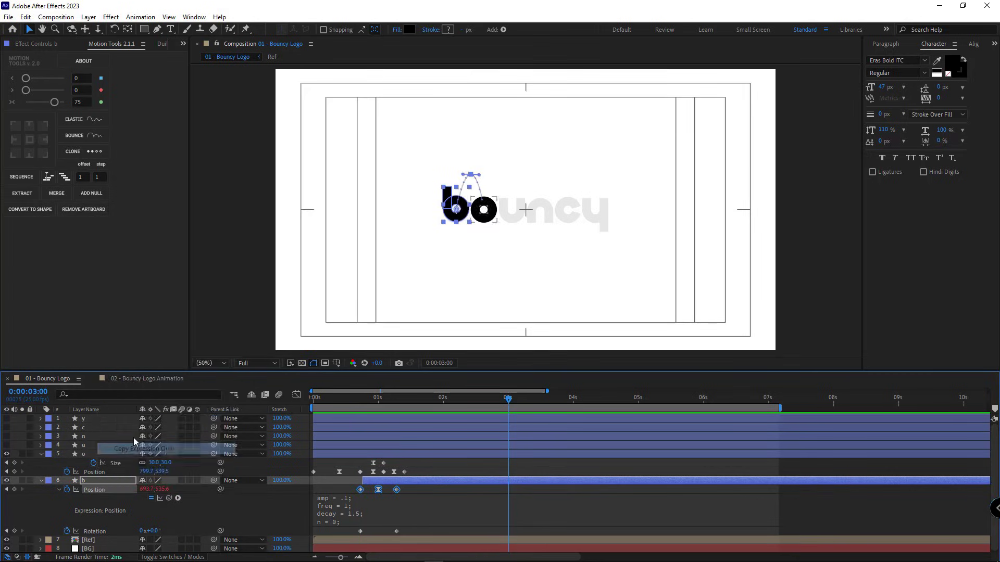
pyautogui.click(99, 531)
pyautogui.hotkey('ctrl', 'v')
pyautogui.click(132, 517)
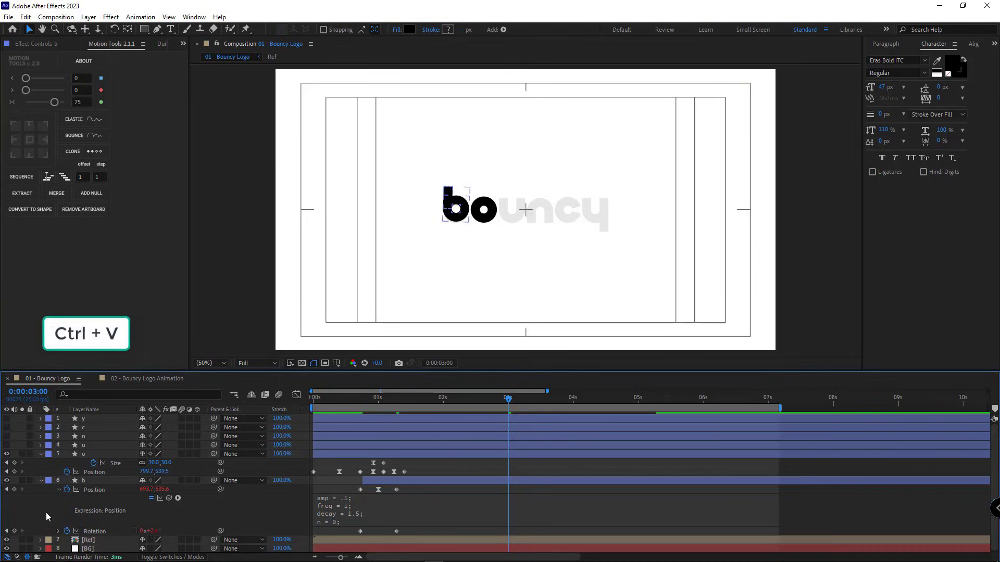
pyautogui.click(349, 397)
pyautogui.press('space')
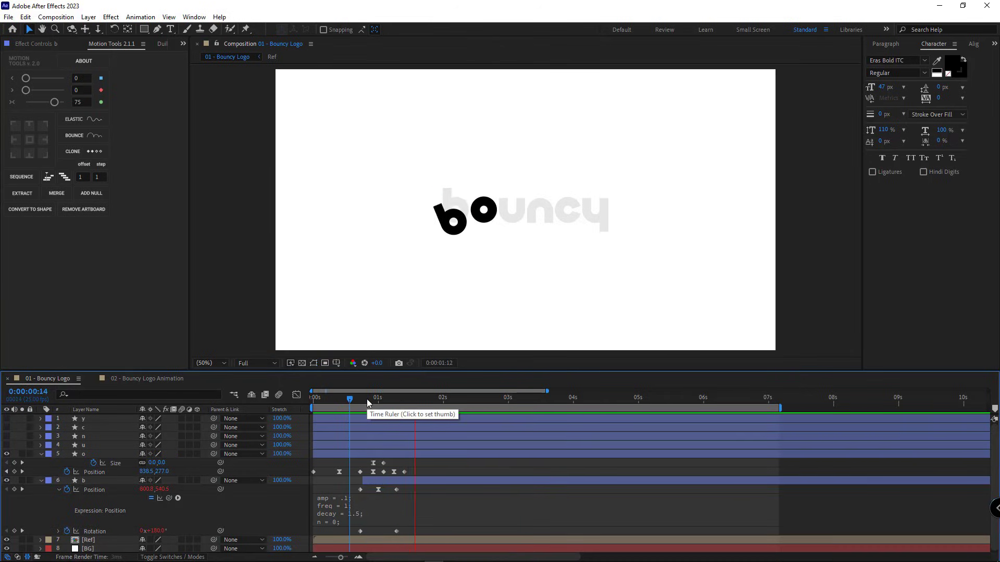
# - Move the b's last Rotation keyframe to 0:00:01:09, two frames after its last Position keyframe, and play back the result
pyautogui.click(366, 480)
pyautogui.click(59, 490)
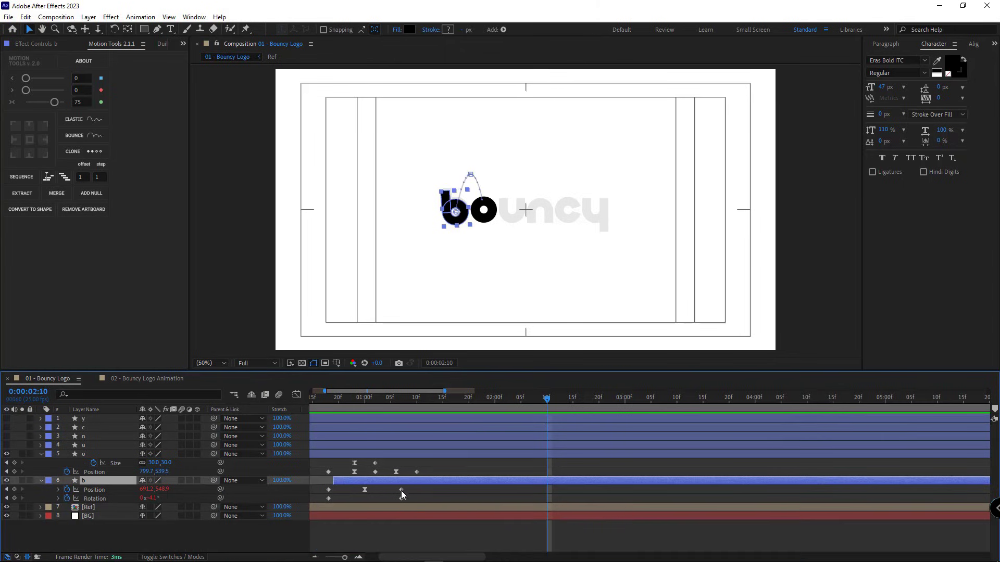
pyautogui.hscroll(-3, 401, 490)
pyautogui.scroll(1, 454, 299)
pyautogui.moveTo(427, 279); pyautogui.dragTo(484, 317)
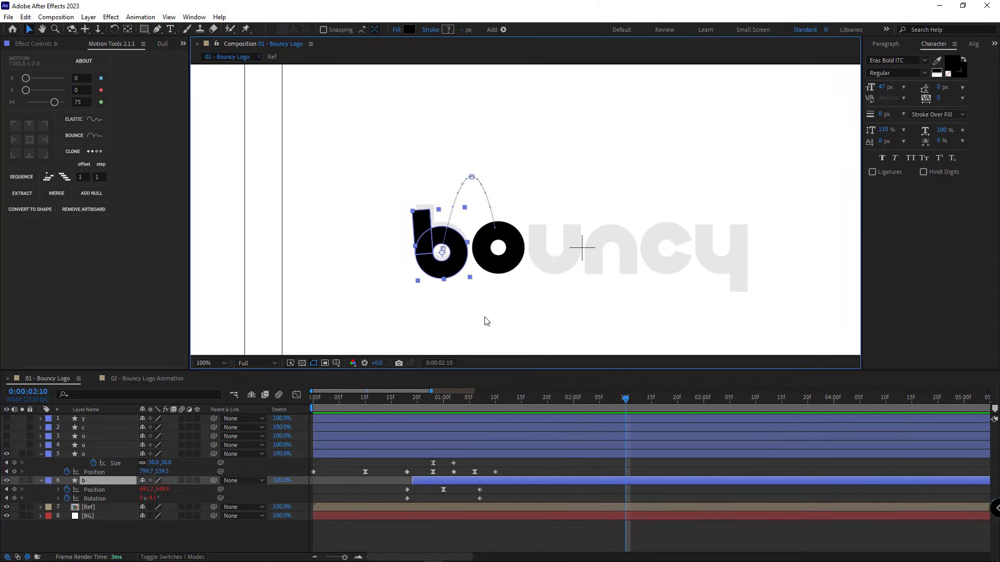
pyautogui.moveTo(479, 498); pyautogui.dragTo(490, 498)
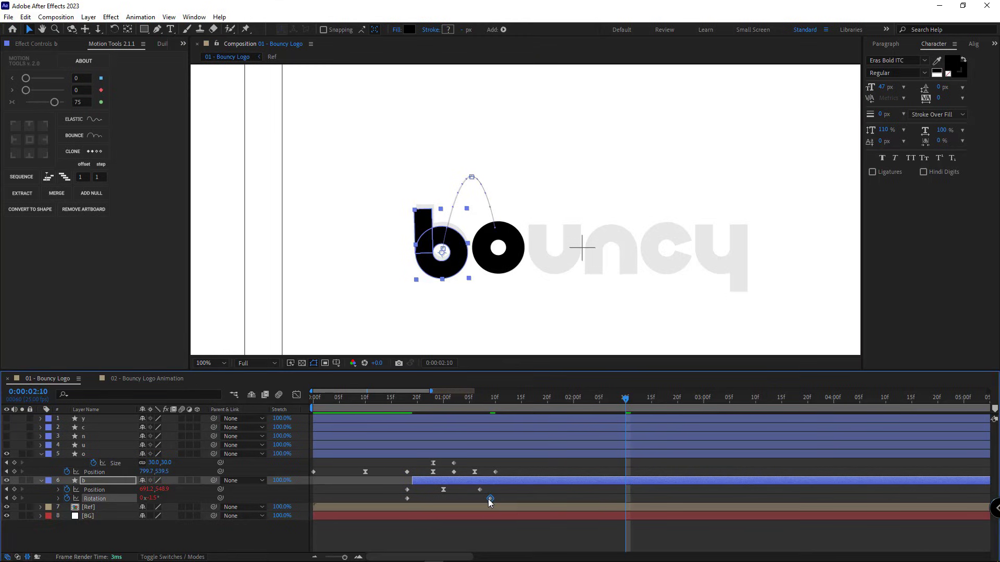
pyautogui.click(483, 536)
pyautogui.click(401, 399)
pyautogui.press('space')
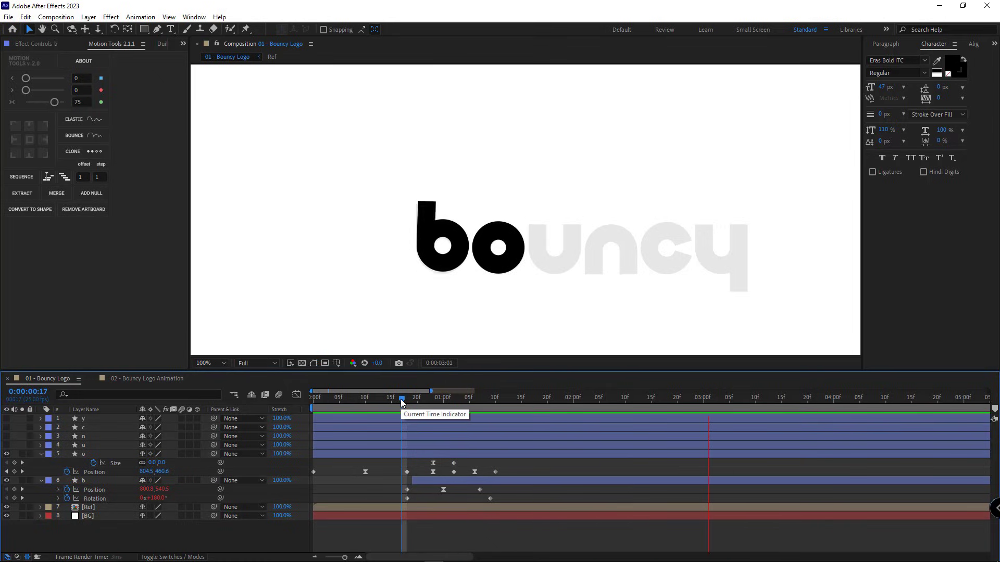
pyautogui.press('space')
# - Collapse the properties of the o and b layers and select the u layer
pyautogui.scroll(-2, 397, 402)
pyautogui.click(42, 457)
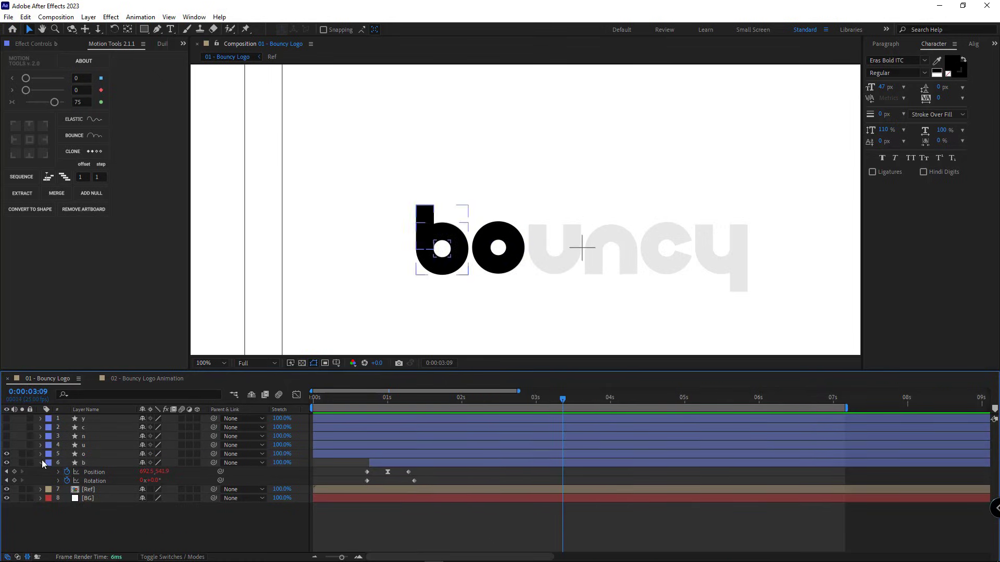
pyautogui.click(42, 461)
pyautogui.click(125, 445)
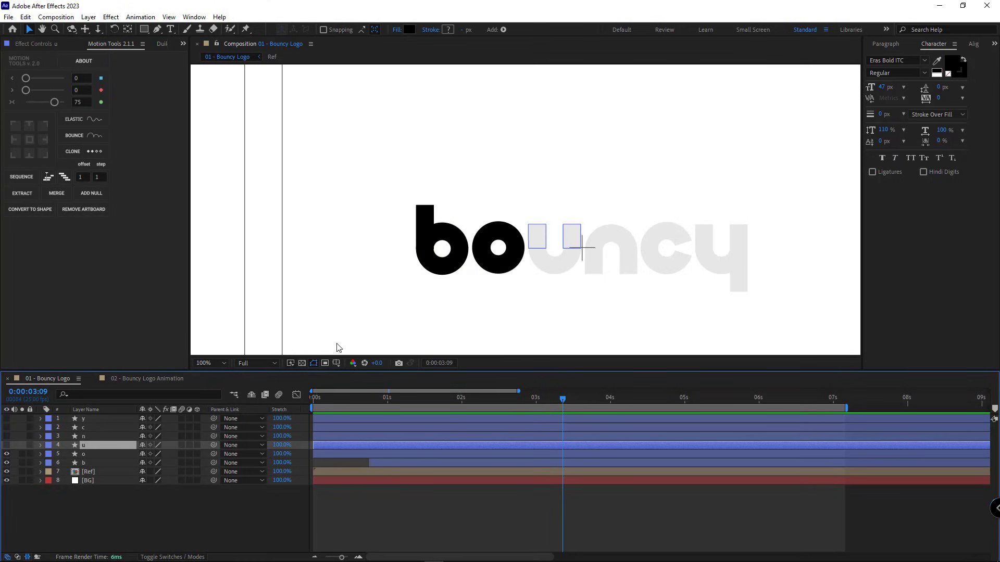
# - Show the u layer and add Position and Rotation keyframes to it at 0:00:00:19
pyautogui.click(371, 401)
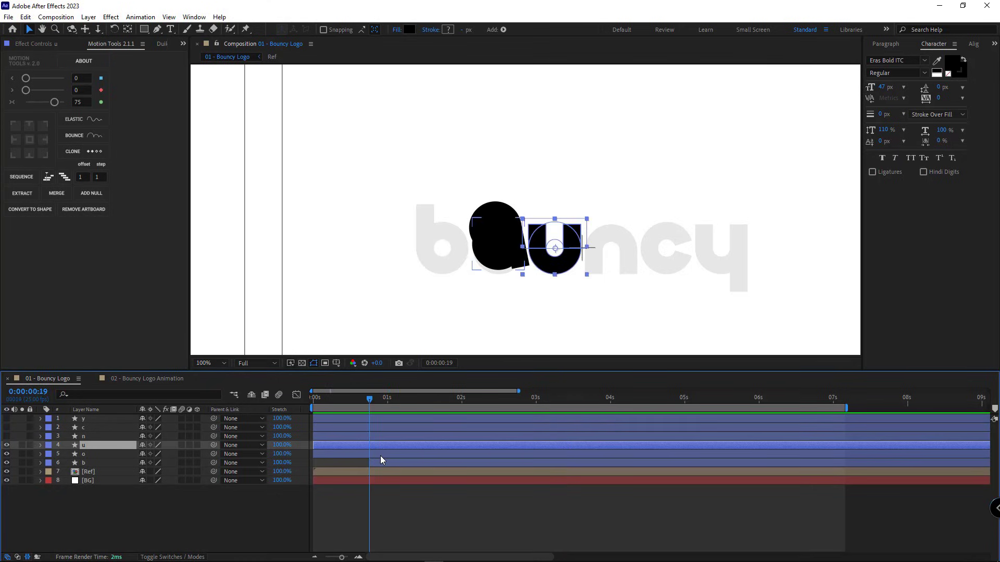
pyautogui.press('p')
pyautogui.hotkey('shift', 'r')
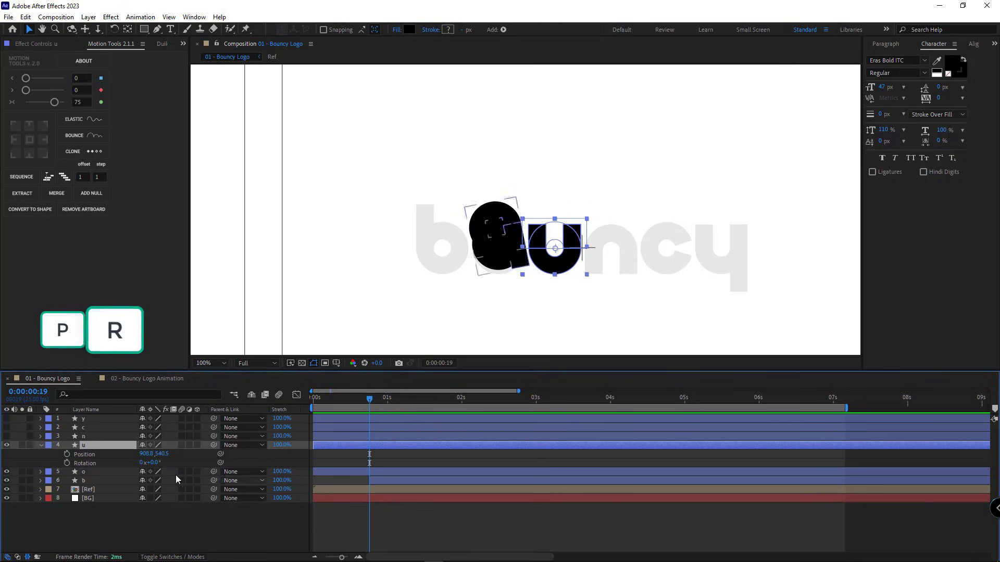
pyautogui.click(67, 454)
pyautogui.click(66, 463)
# - Reveal the b's keyframes, align the u's Position and Rotation keyframes with the b's landing at 0:00:01:07, and return to 0:00:00:18
pyautogui.click(382, 480)
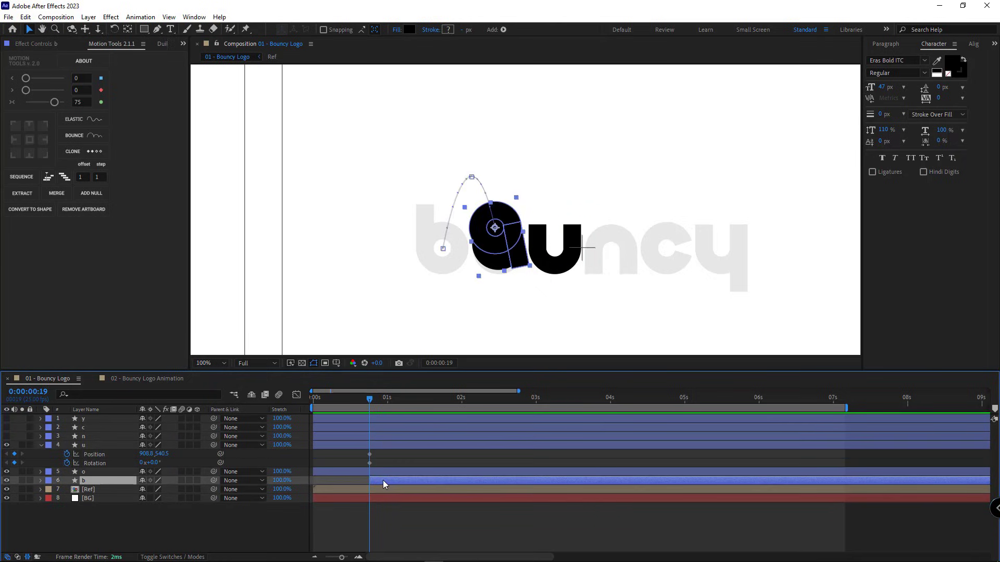
pyautogui.press('u')
pyautogui.scroll(3, 383, 484)
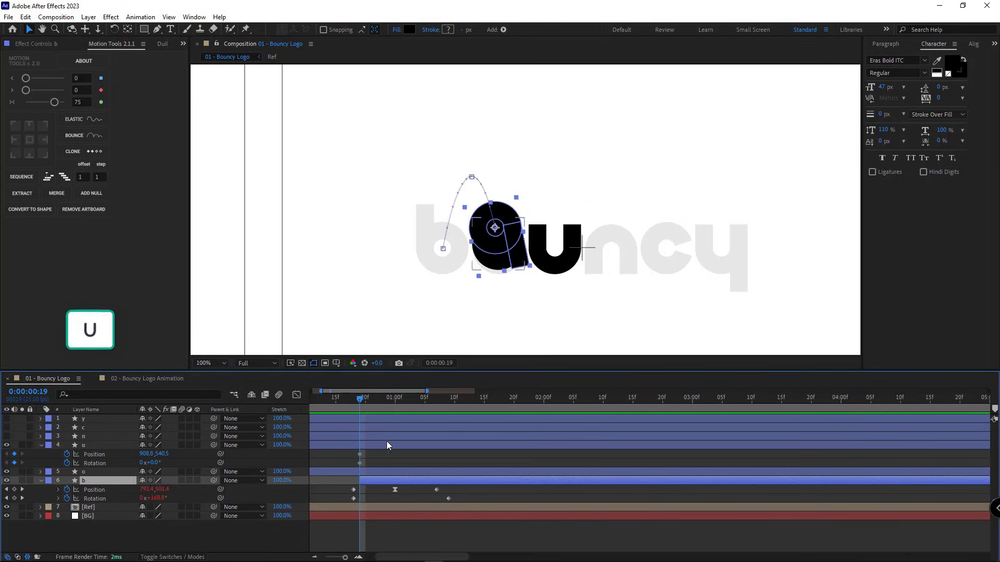
pyautogui.click(352, 401)
pyautogui.moveTo(364, 454); pyautogui.dragTo(435, 466)
pyautogui.click(366, 460)
pyautogui.click(436, 401)
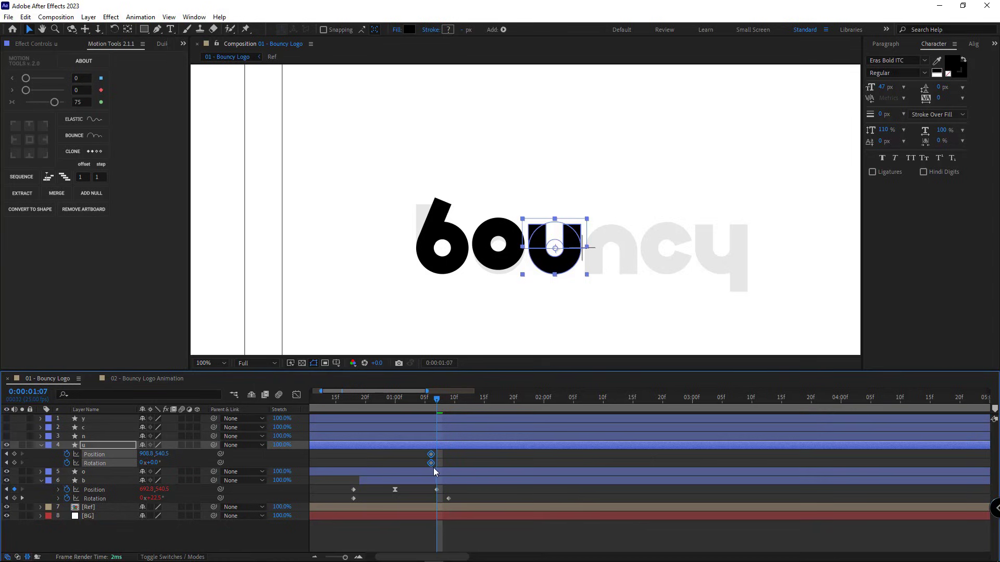
pyautogui.click(352, 398)
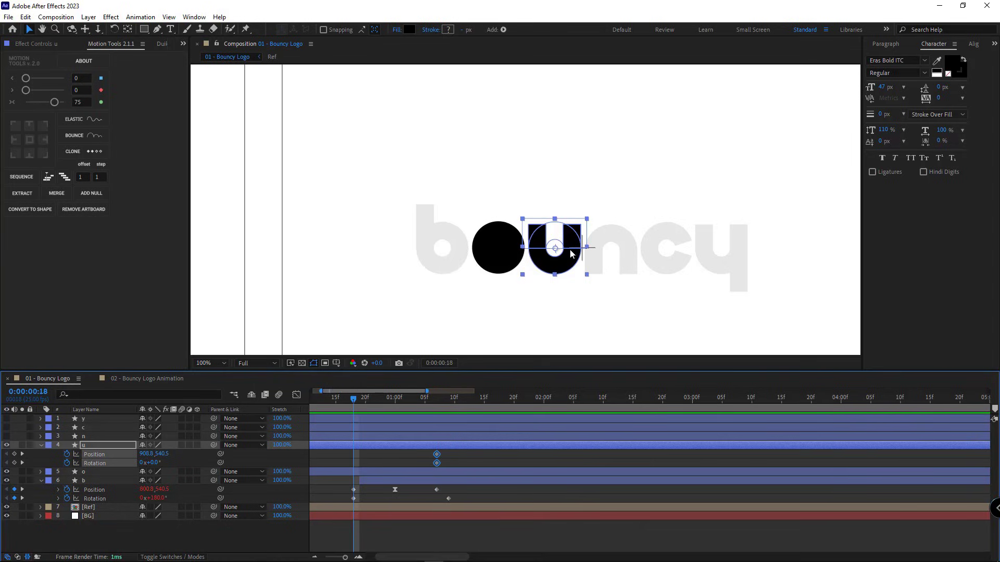
# - Place the u over the o at 0:00:00:18 and curve its motion path through a raised Position of about 857.3, 416.5 at 0:00:01:00
pyautogui.moveTo(568, 273); pyautogui.dragTo(529, 203)
pyautogui.click(394, 402)
pyautogui.press('g')
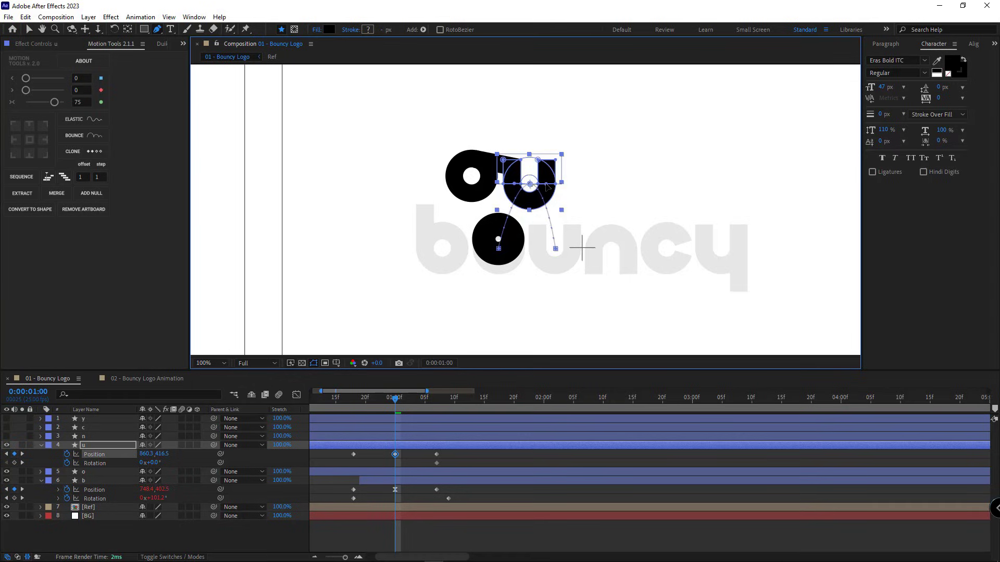
pyautogui.moveTo(548, 184); pyautogui.dragTo(548, 185)
pyautogui.press('v')
pyautogui.press('Left')
pyautogui.press('Left')
pyautogui.press('Left')
# - Return to 0:00:00:18 and add a Rotation keyframe to the u layer there
pyautogui.click(393, 462)
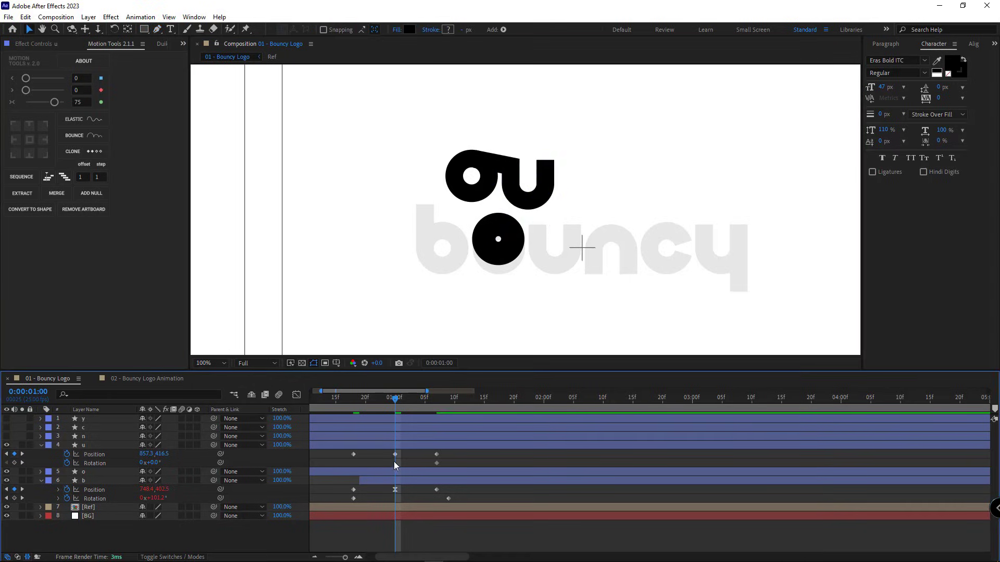
pyautogui.click(354, 398)
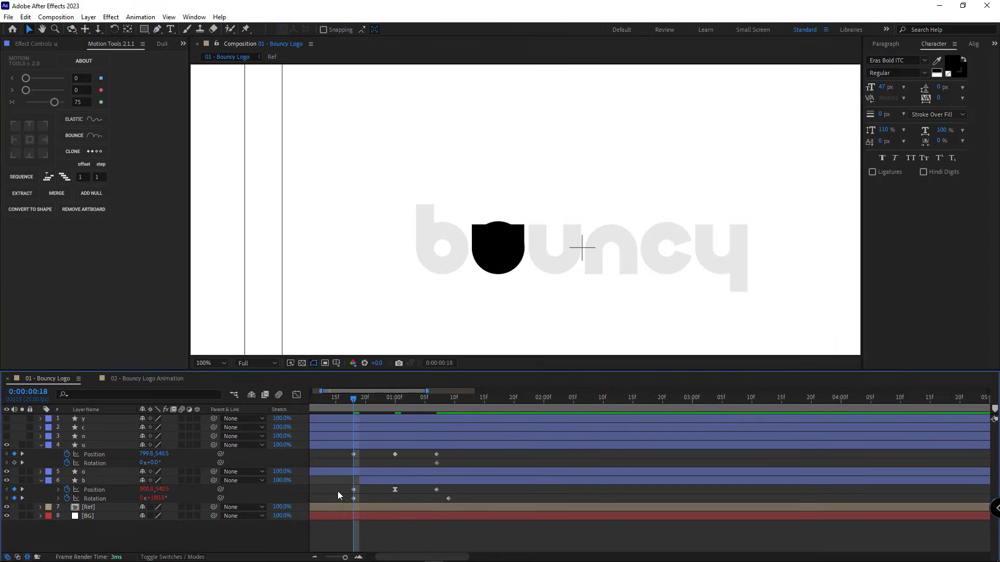
pyautogui.click(14, 463)
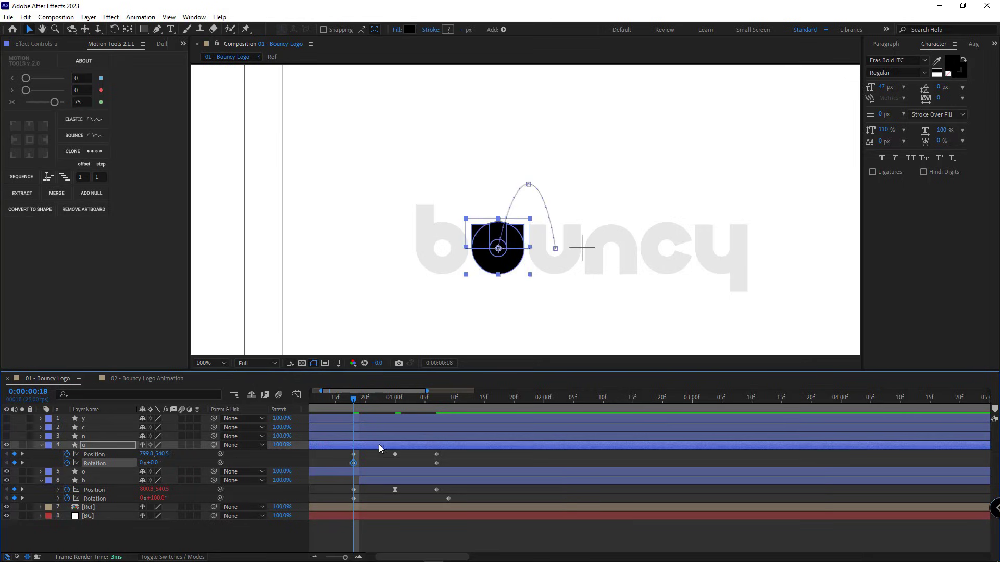
# - With Duik, pick up the easing of the b's middle Position keyframe and apply it to the u's Position keyframe at 0:00:01:00
pyautogui.click(395, 490)
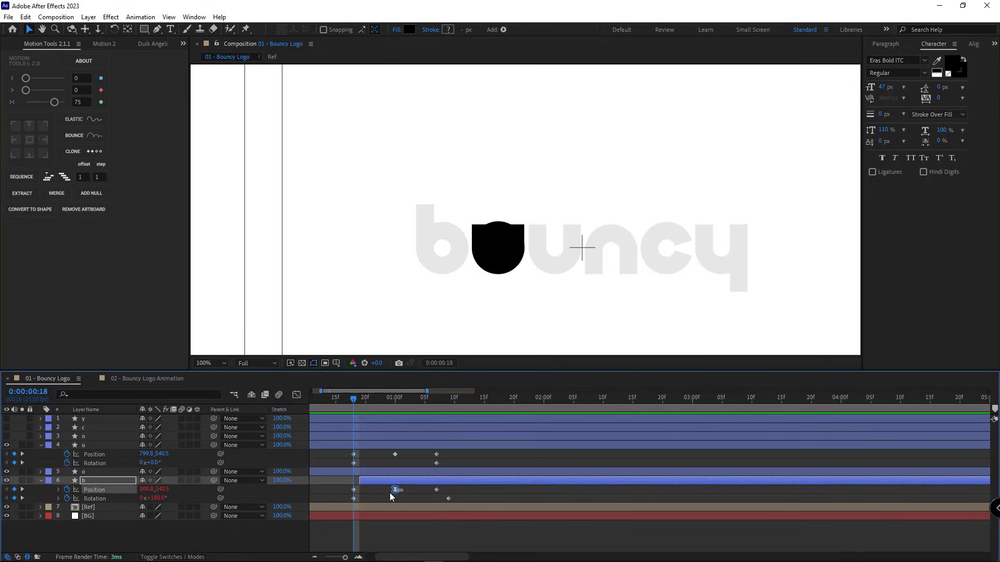
pyautogui.click(148, 45)
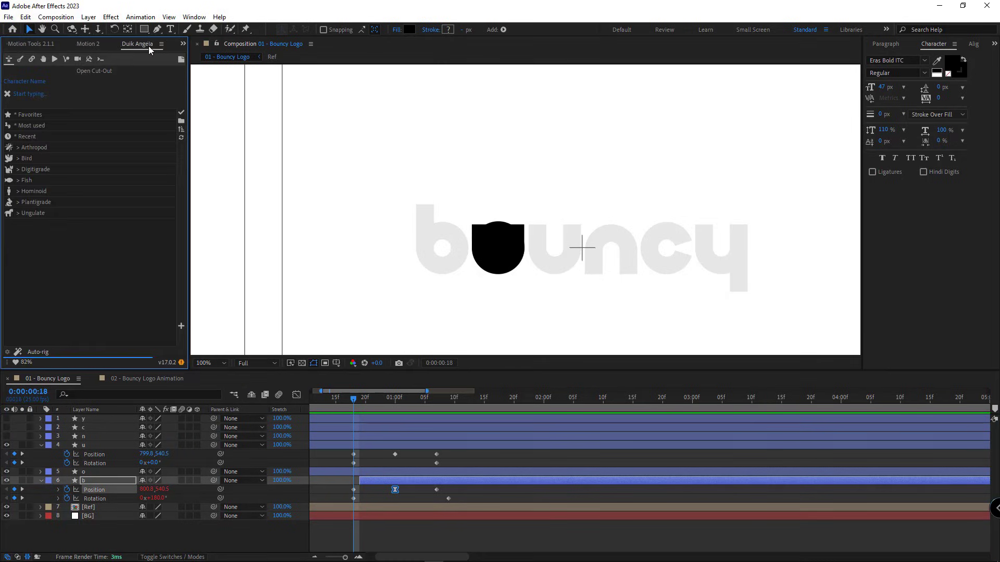
pyautogui.click(68, 63)
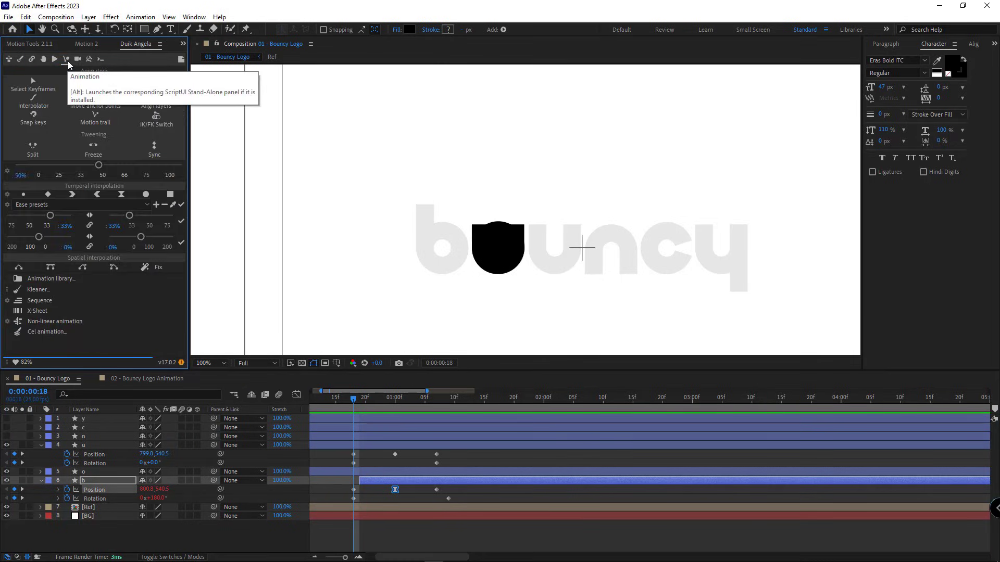
pyautogui.click(174, 205)
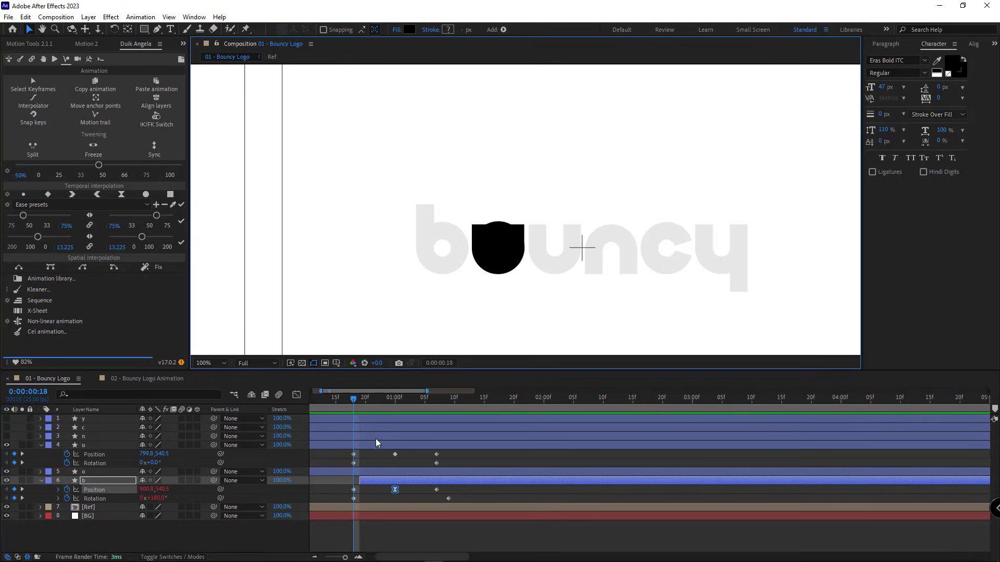
pyautogui.click(395, 454)
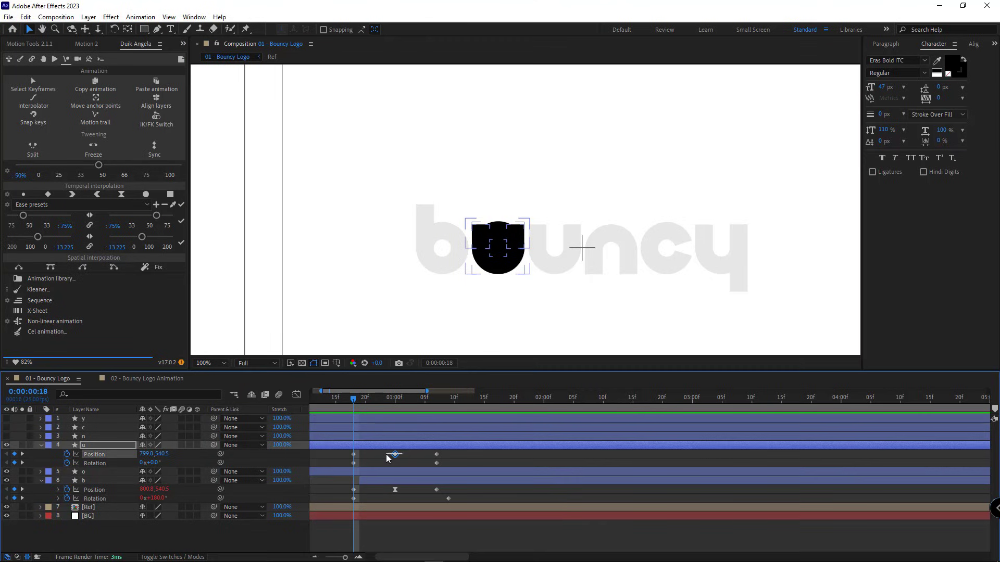
pyautogui.click(182, 205)
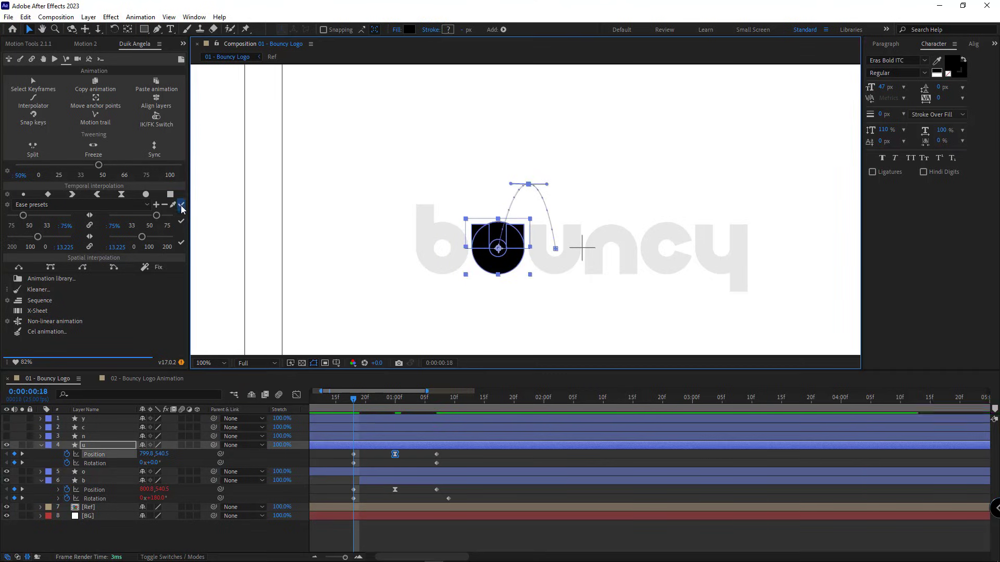
# - Check the velocity of the u's middle Position keyframe without changing it, and play back the animation from 0:00:00:18
pyautogui.rightClick(394, 454)
pyautogui.click(427, 495)
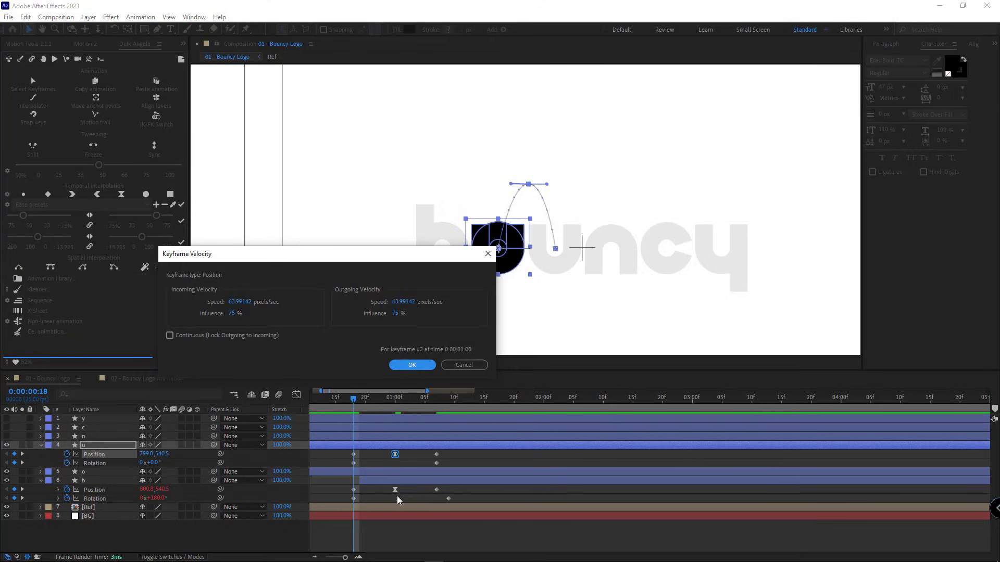
pyautogui.click(463, 365)
pyautogui.press('space')
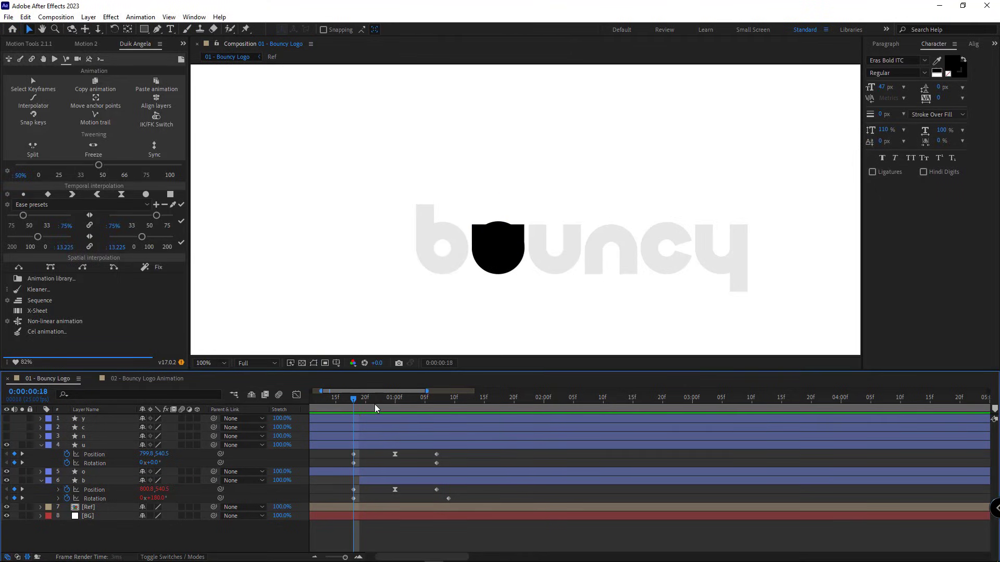
pyautogui.press('space')
pyautogui.click(354, 401)
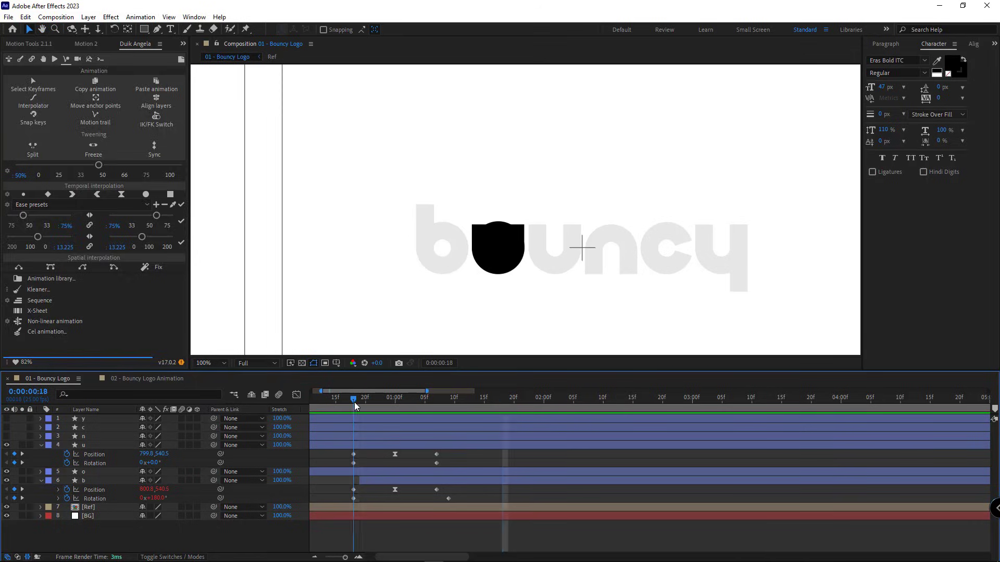
pyautogui.press('space')
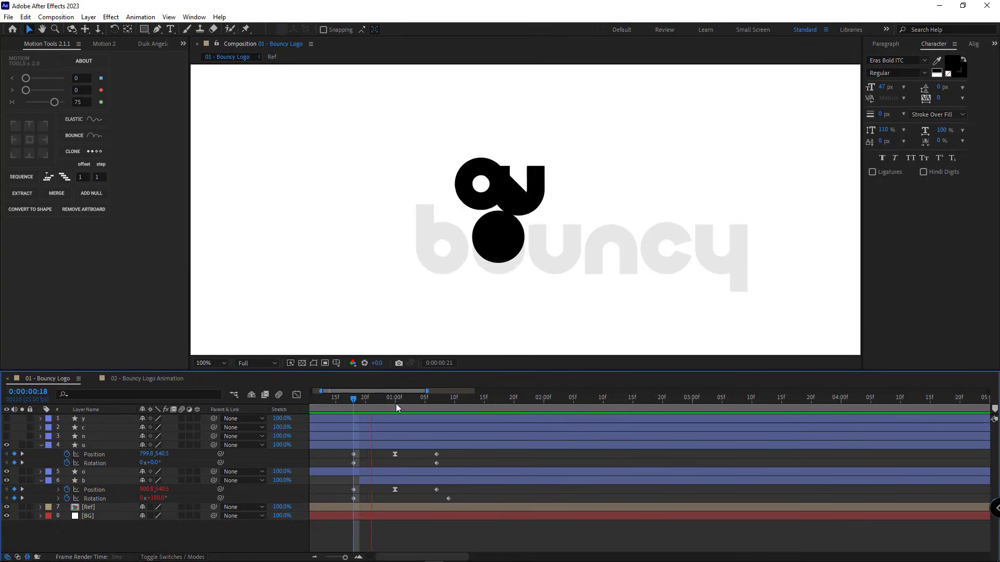
# - Give the u's middle Position keyframe a continuous velocity with a speed of 70 pixels/sec, and play back from 0:00:00:18
pyautogui.rightClick(395, 454)
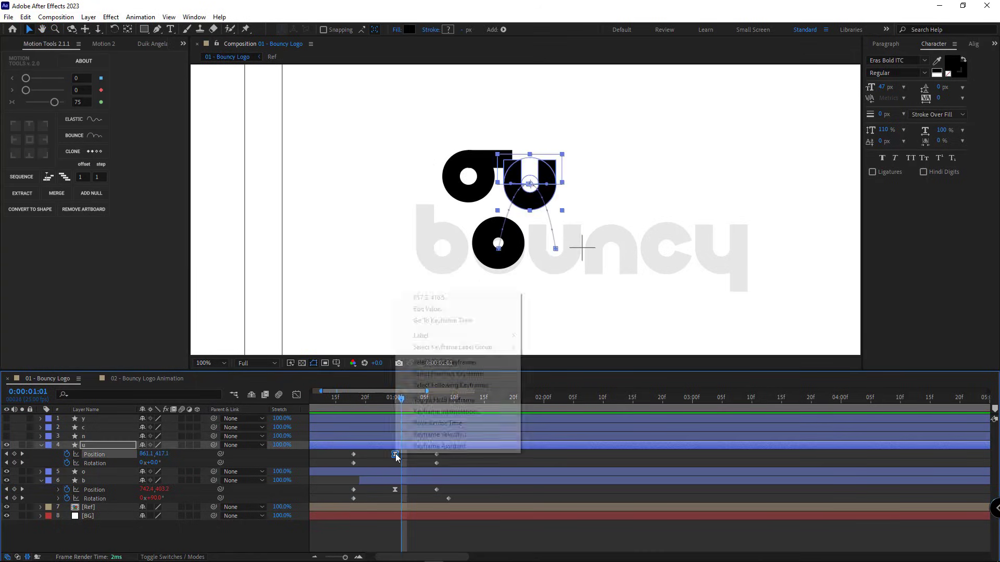
pyautogui.click(435, 435)
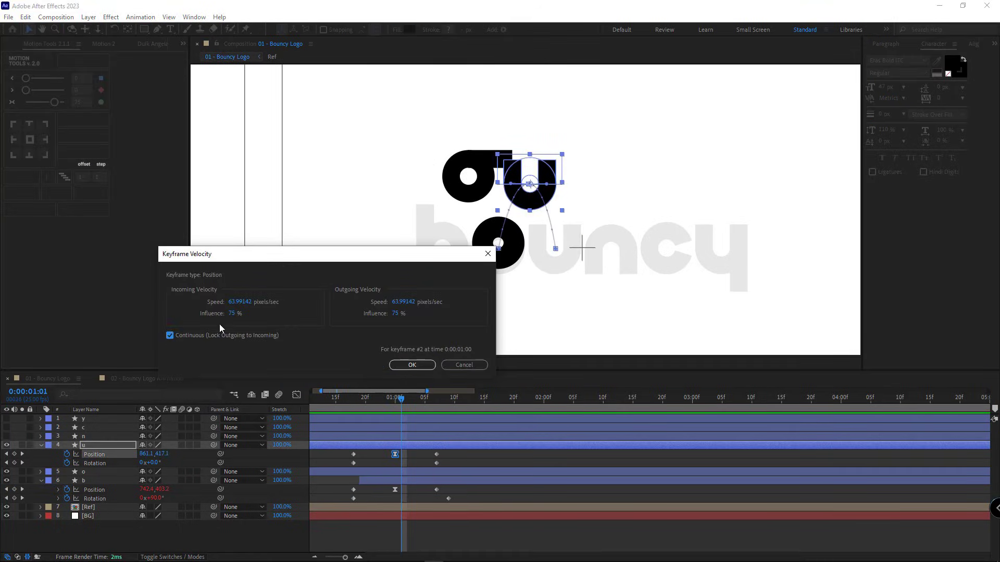
pyautogui.click(240, 303)
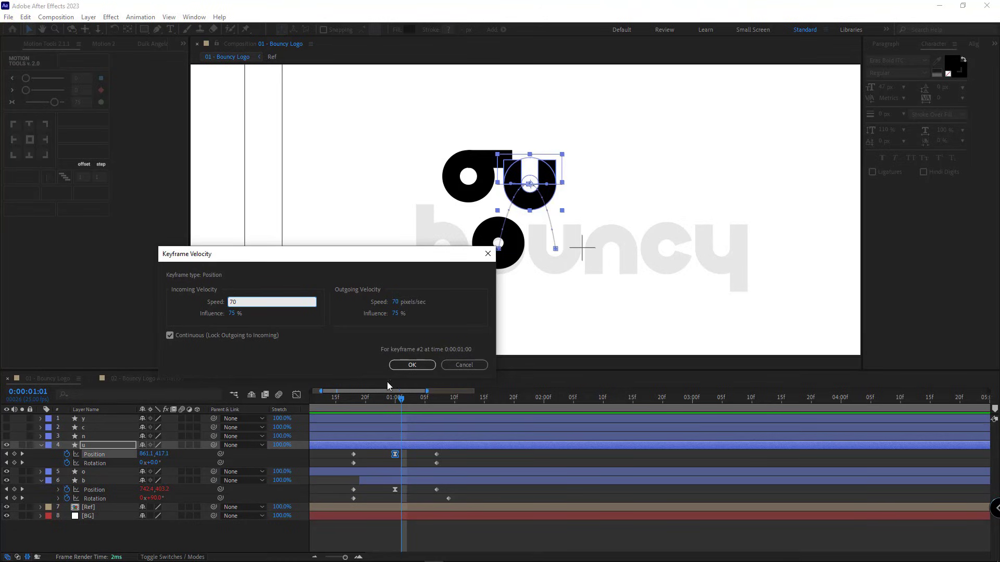
pyautogui.write('70')
pyautogui.click(417, 365)
pyautogui.click(405, 457)
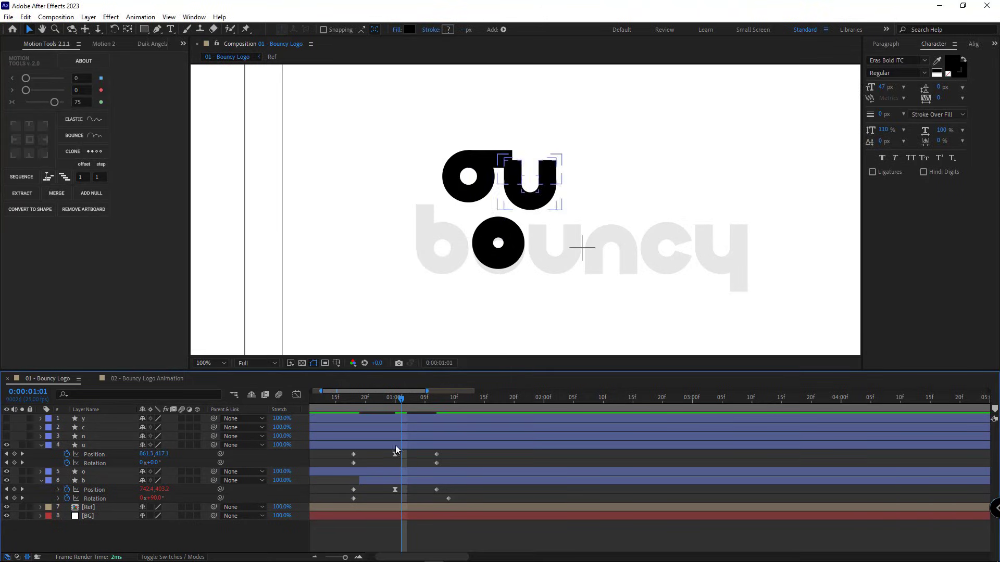
pyautogui.click(354, 401)
pyautogui.press('space')
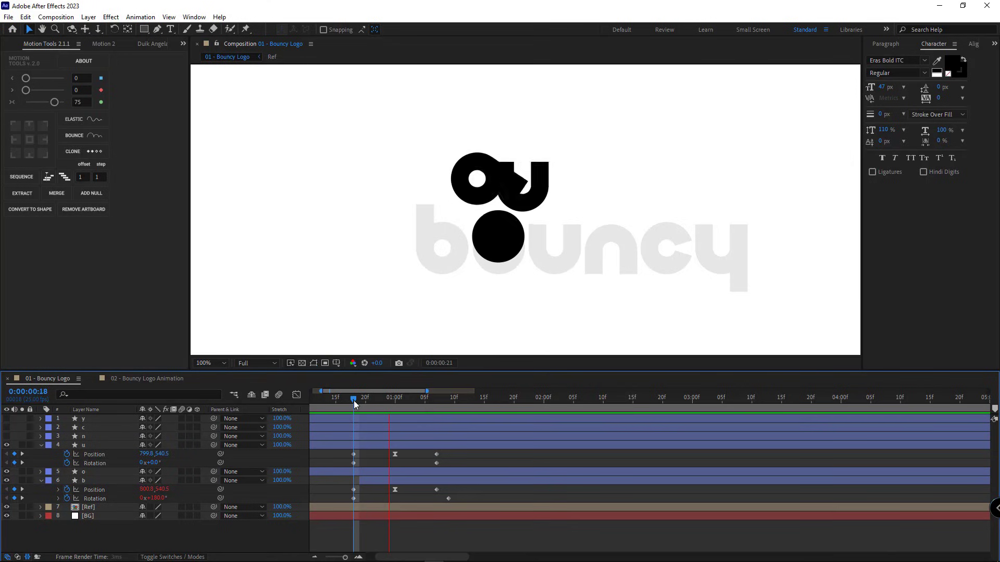
pyautogui.press('space')
# - Set the u's Rotation to -180° at 0:00:00:18
pyautogui.moveTo(155, 463)
pyautogui.mouseDown()
pyautogui.moveTo(136, 463)
pyautogui.moveTo(157, 463)
pyautogui.mouseUp()
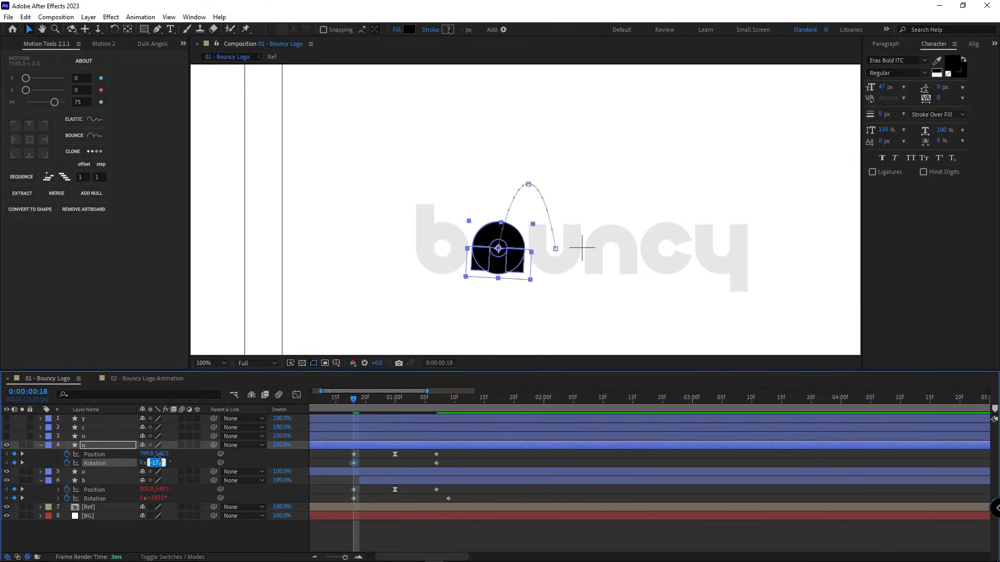
pyautogui.write('-180')
pyautogui.press('Return')
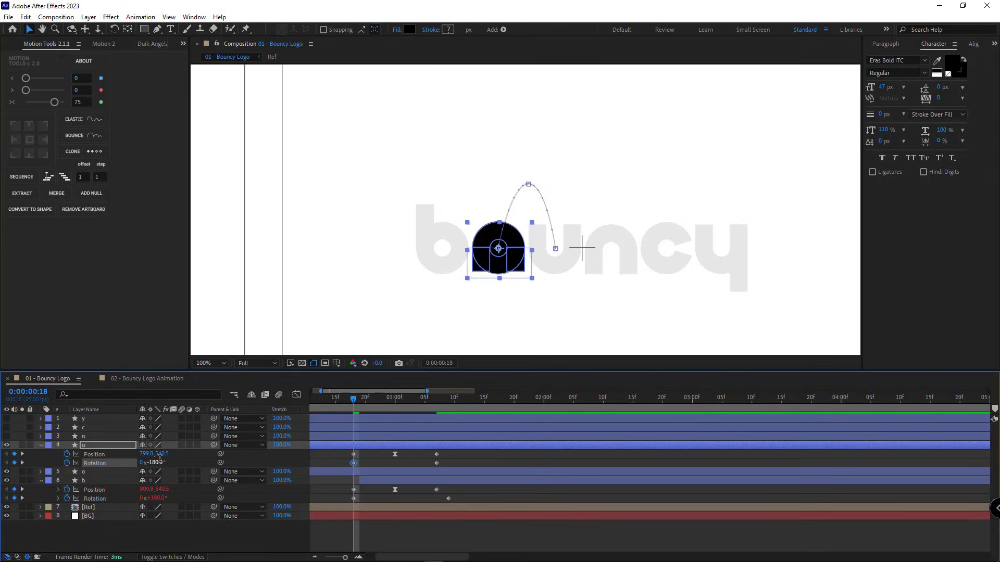
# - Trim the start of the u layer to 0:00:00:19 and play back the jump from 0:00:00:17
pyautogui.click(357, 398)
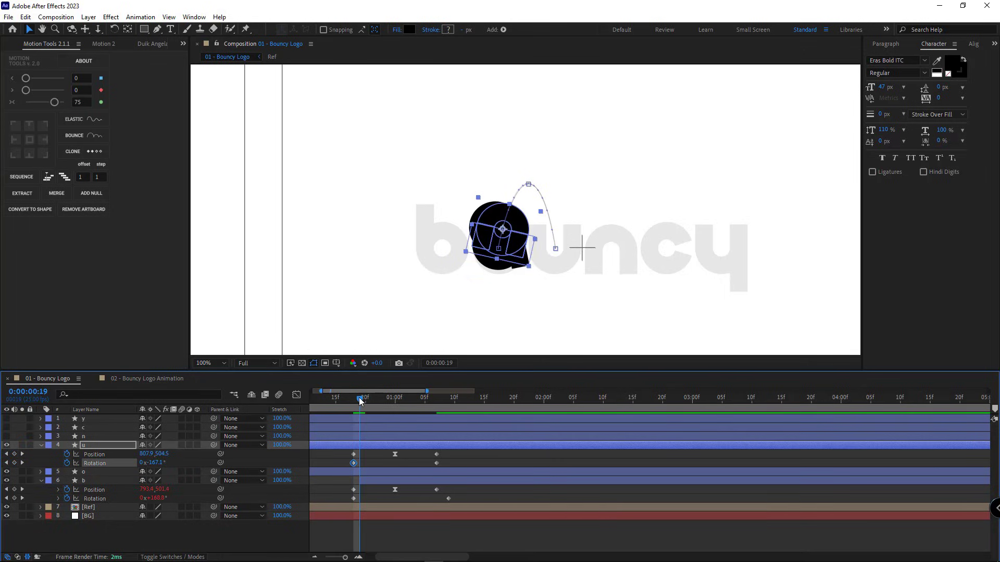
pyautogui.hotkey('alt', '[')
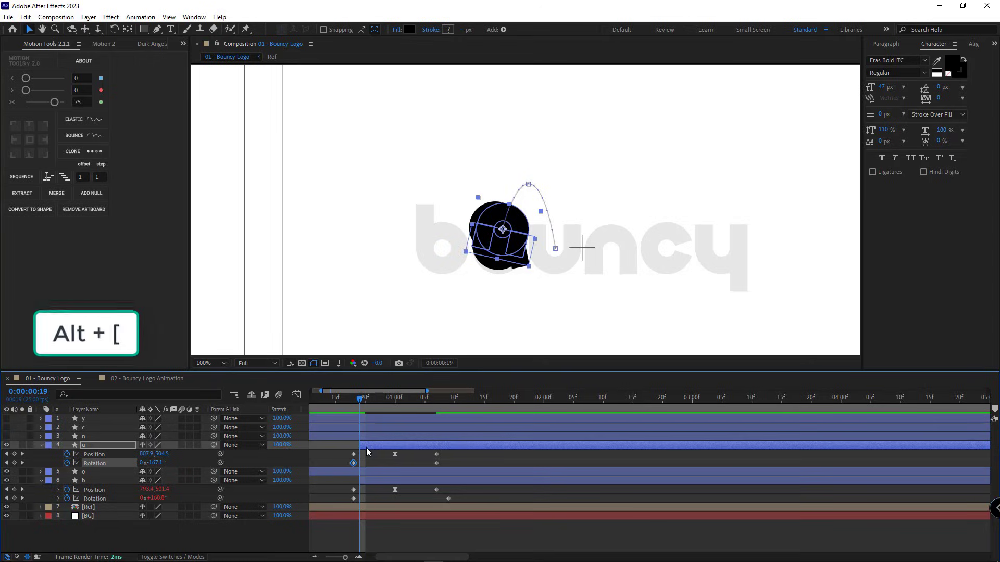
pyautogui.click(417, 458)
pyautogui.moveTo(352, 396); pyautogui.dragTo(348, 396)
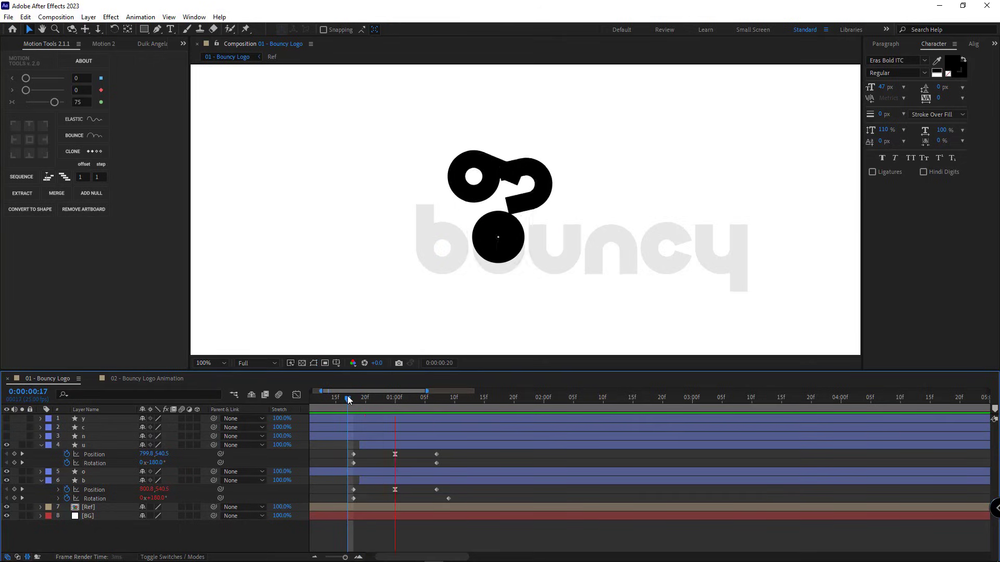
pyautogui.press('space')
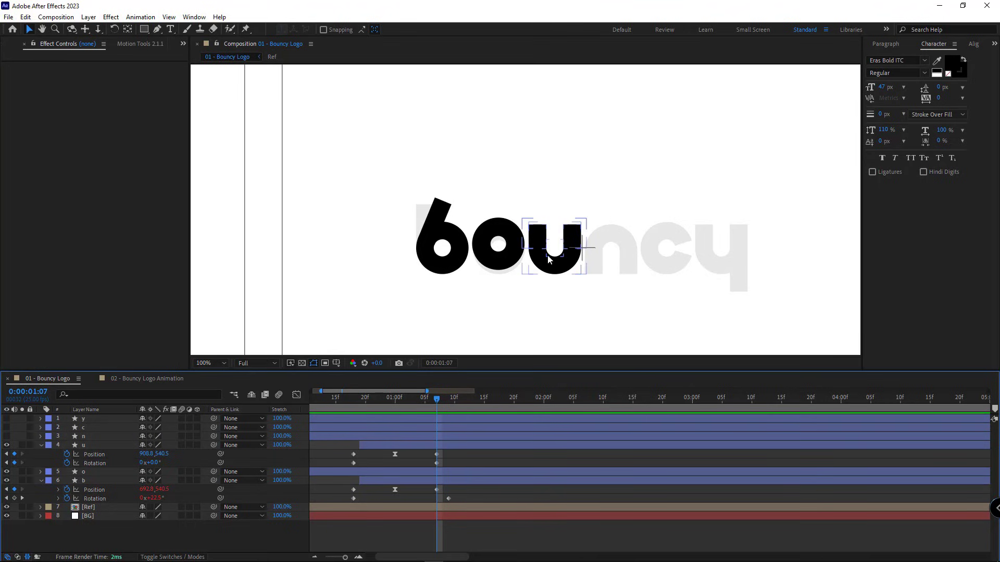
# - Five frames after the u's landing, at 0:00:01:12, raise the u slightly to Position 908.8, 528.1
pyautogui.click(548, 259)
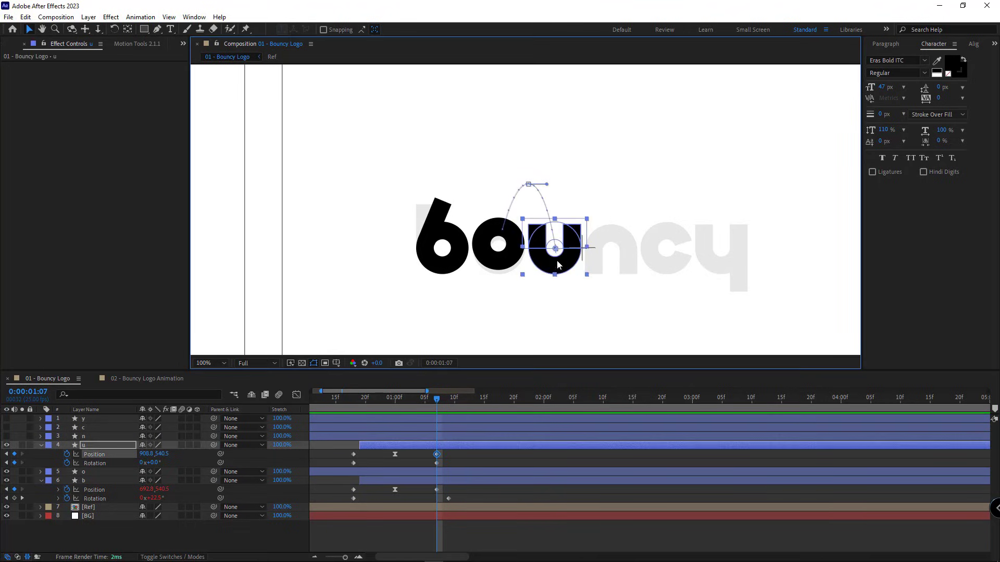
pyautogui.press('pagedown')
pyautogui.press('pagedown')
pyautogui.press('pagedown')
pyautogui.press('pagedown')
pyautogui.press('pagedown')
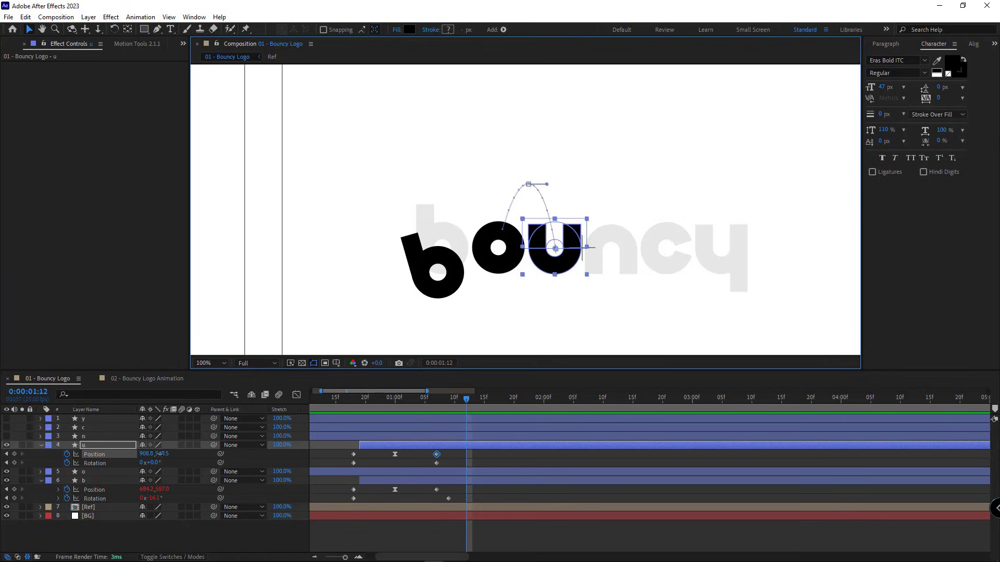
pyautogui.moveTo(162, 454); pyautogui.dragTo(102, 455)
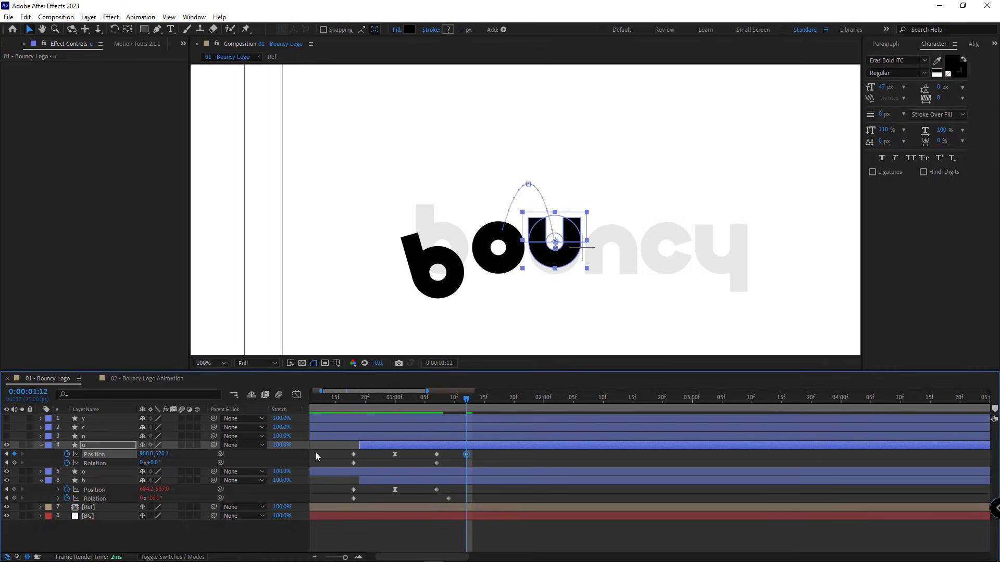
# - Copy the u's landing Position keyframe from 0:00:01:07 to 0:00:01:17
pyautogui.press('pagedown')
pyautogui.press('pagedown')
pyautogui.press('pagedown')
pyautogui.press('pagedown')
pyautogui.press('pagedown')
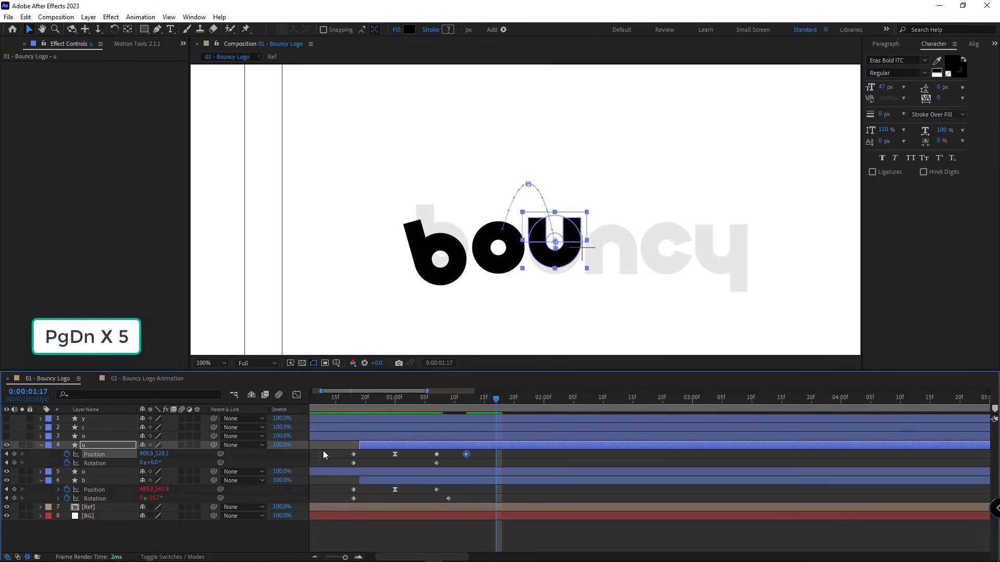
pyautogui.click(437, 454)
pyautogui.hotkey('ctrl', 'c')
pyautogui.hotkey('ctrl', 'v')
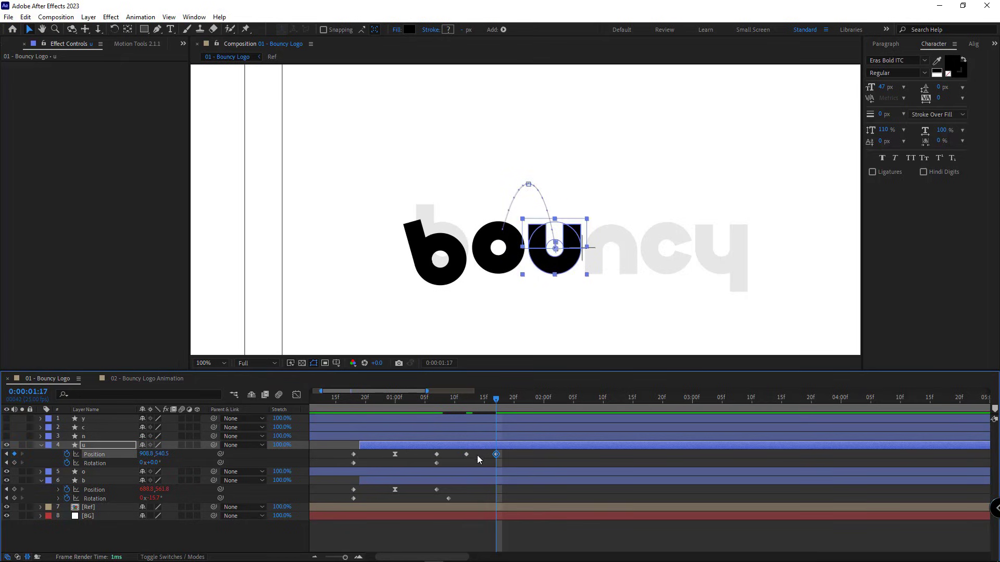
# - Ease the u's Position keyframe at 0:00:01:12 with an influence of 60 in Motion Tools and play back the bounce
pyautogui.click(466, 454)
pyautogui.click(137, 43)
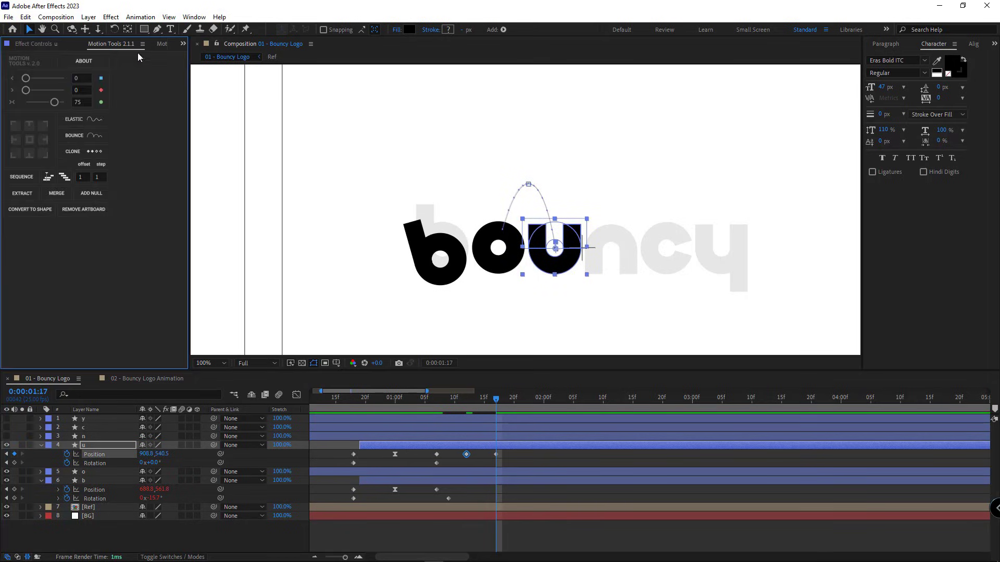
pyautogui.click(49, 103)
pyautogui.click(513, 462)
pyautogui.click(425, 401)
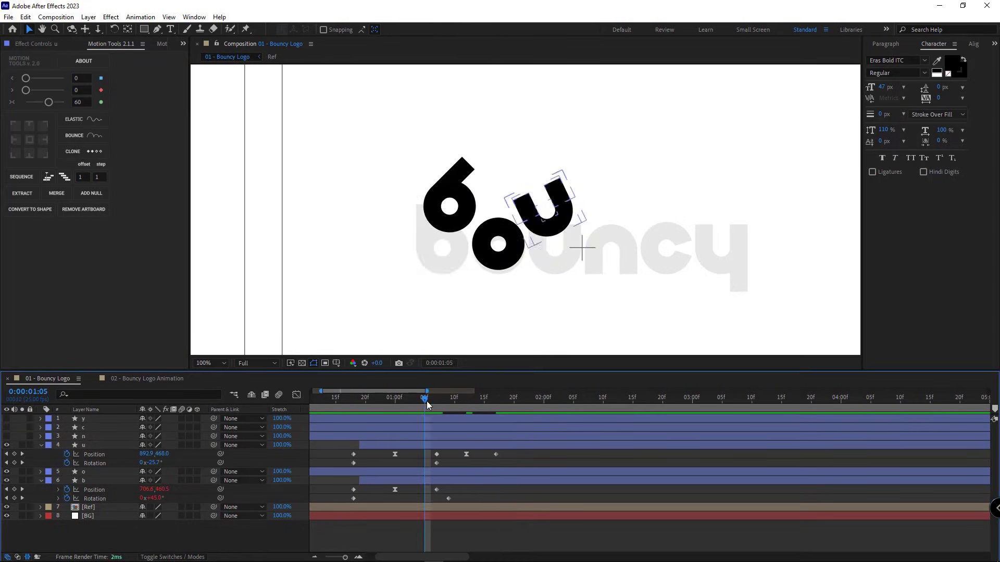
pyautogui.press('space')
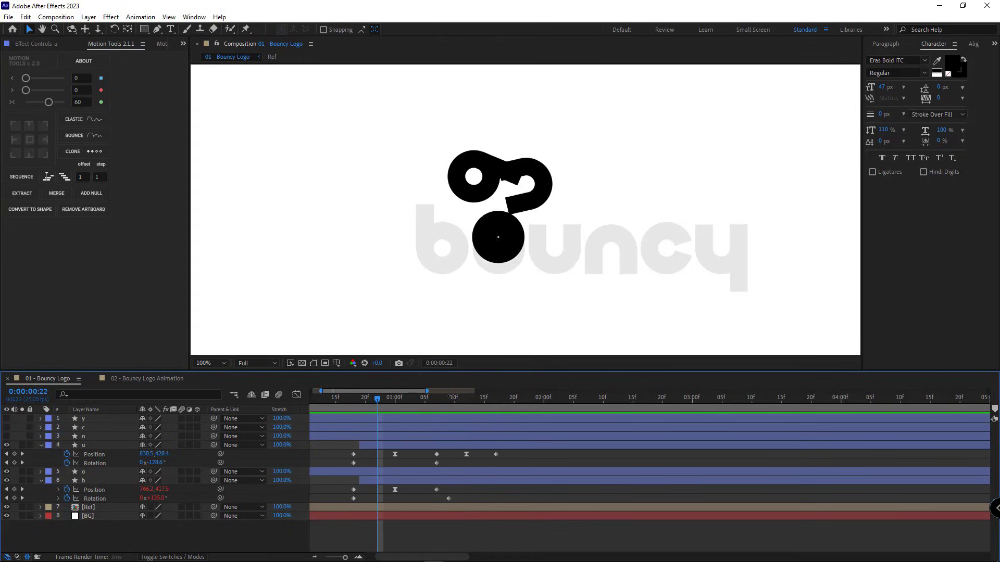
# - Copy only the expression from the b's Rotation onto the u's Rotation and play back the result from 0:00:00:16
pyautogui.click(385, 472)
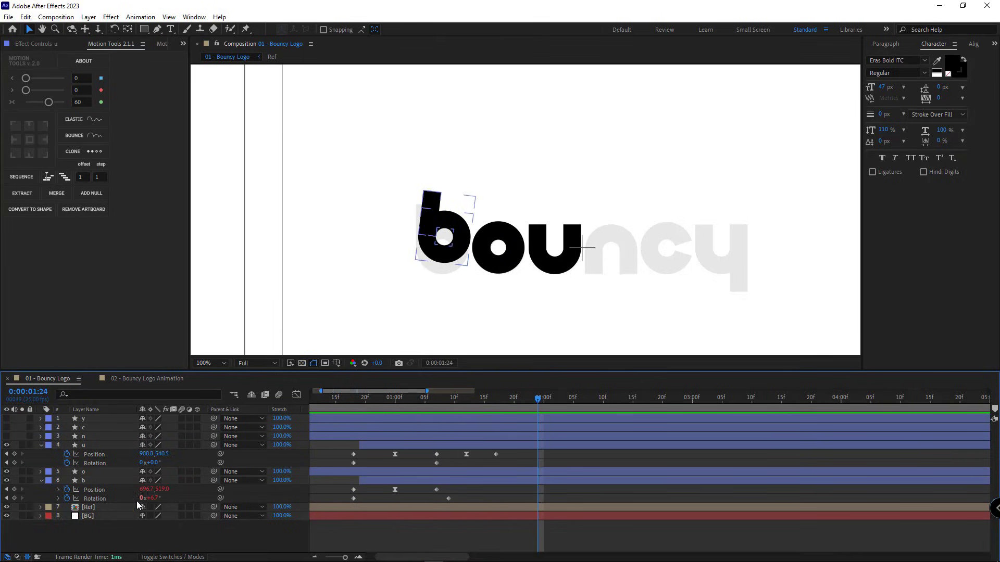
pyautogui.rightClick(98, 500)
pyautogui.click(143, 459)
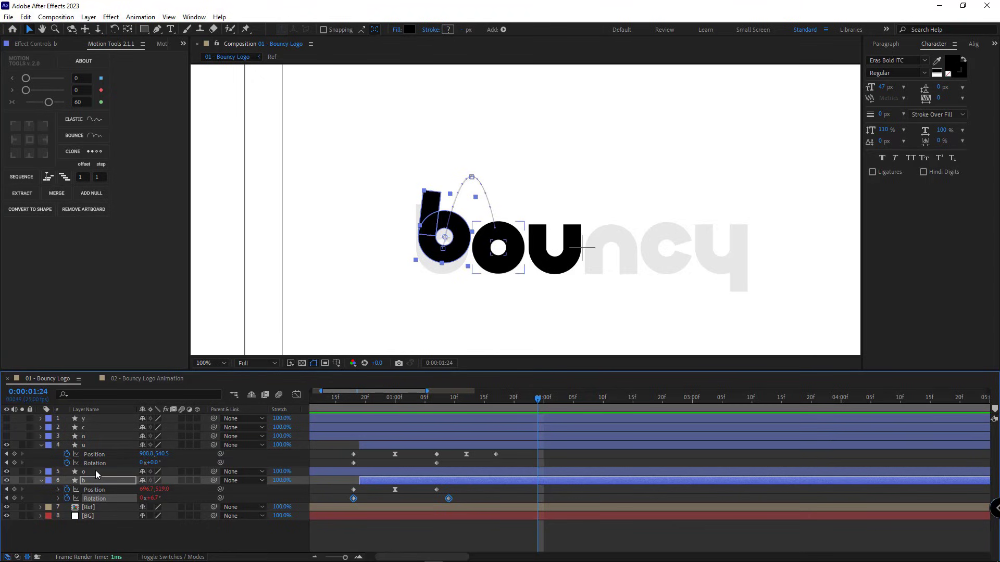
pyautogui.click(96, 463)
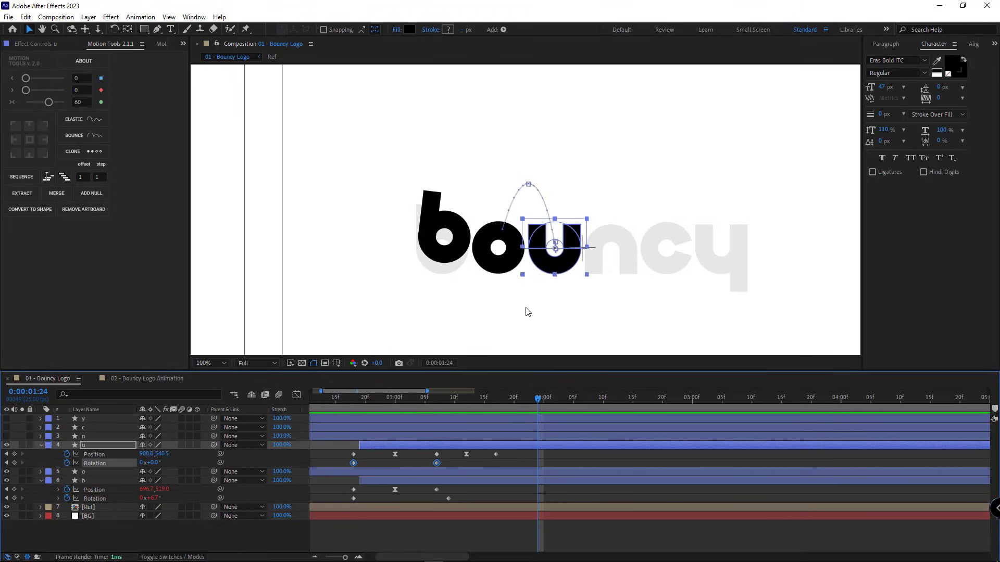
pyautogui.hotkey('ctrl', 'v')
pyautogui.click(459, 538)
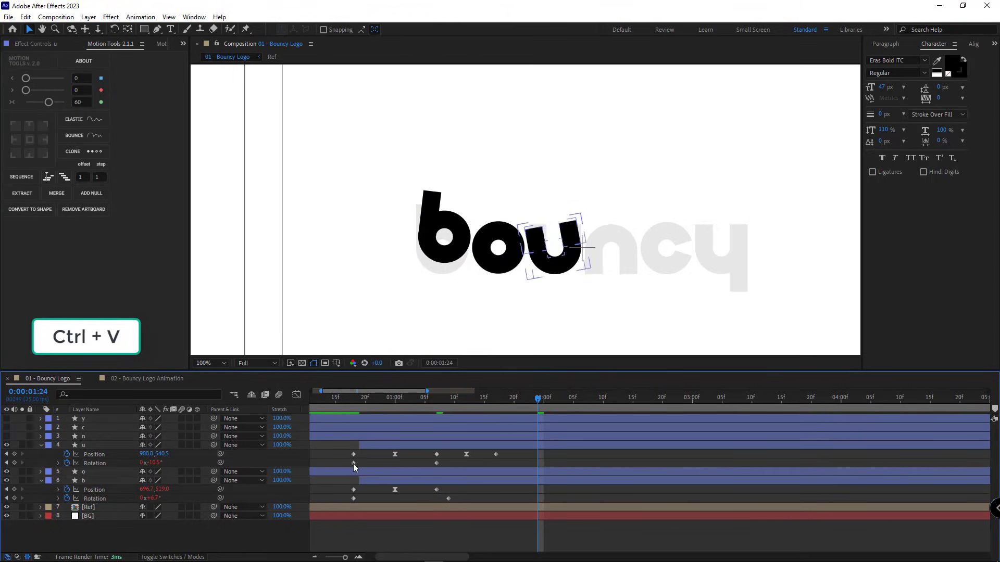
pyautogui.click(352, 398)
pyautogui.press('space')
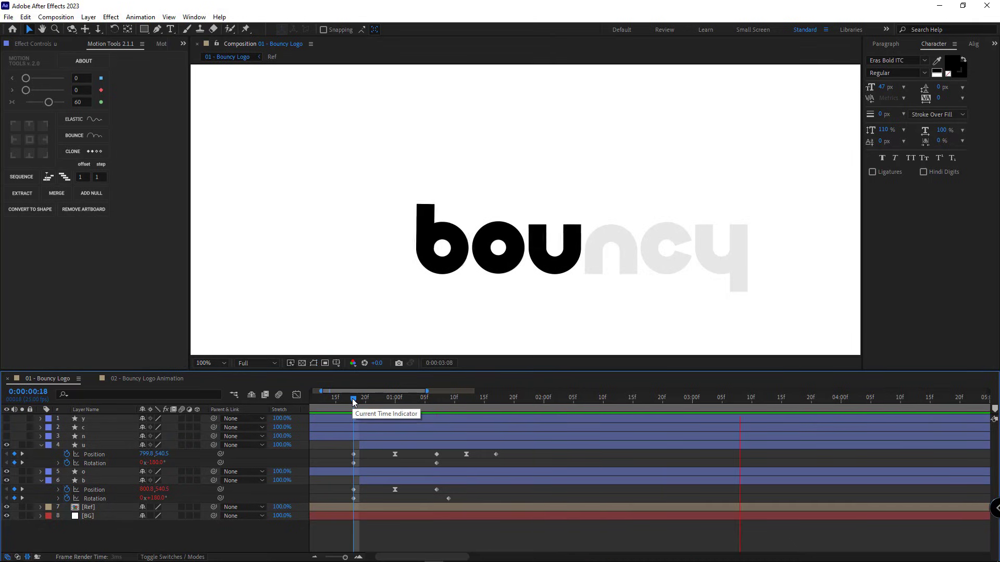
pyautogui.press('space')
pyautogui.click(342, 398)
pyautogui.press('space')
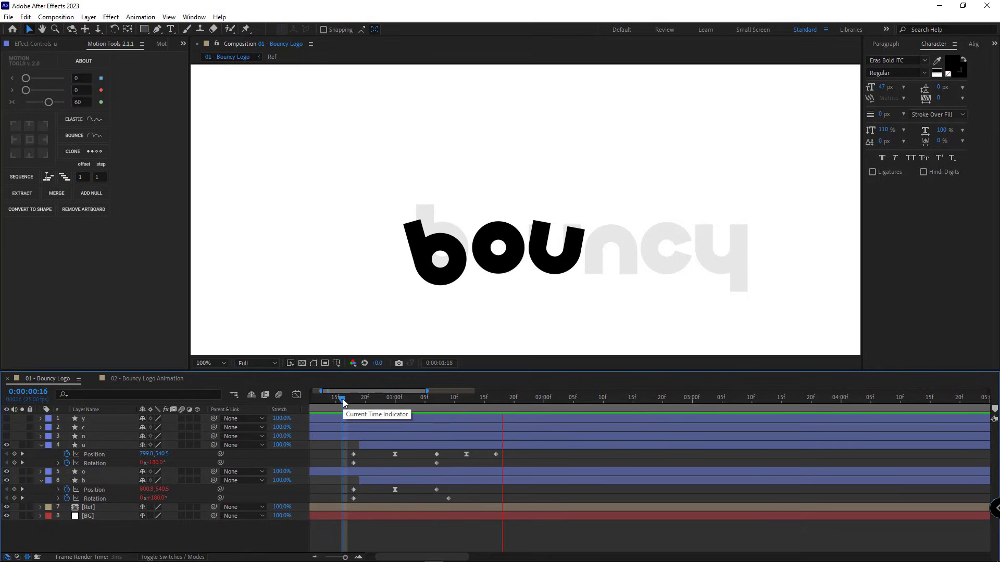
pyautogui.press('space')
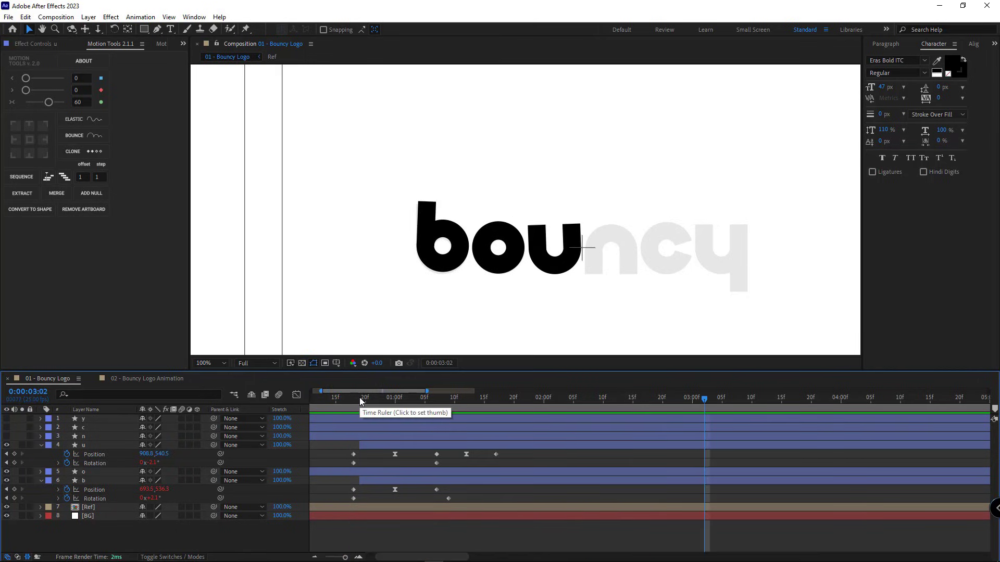
# - Show the n layer and add its first Position and Rotation keyframes at 0:00:00:18
pyautogui.click(95, 438)
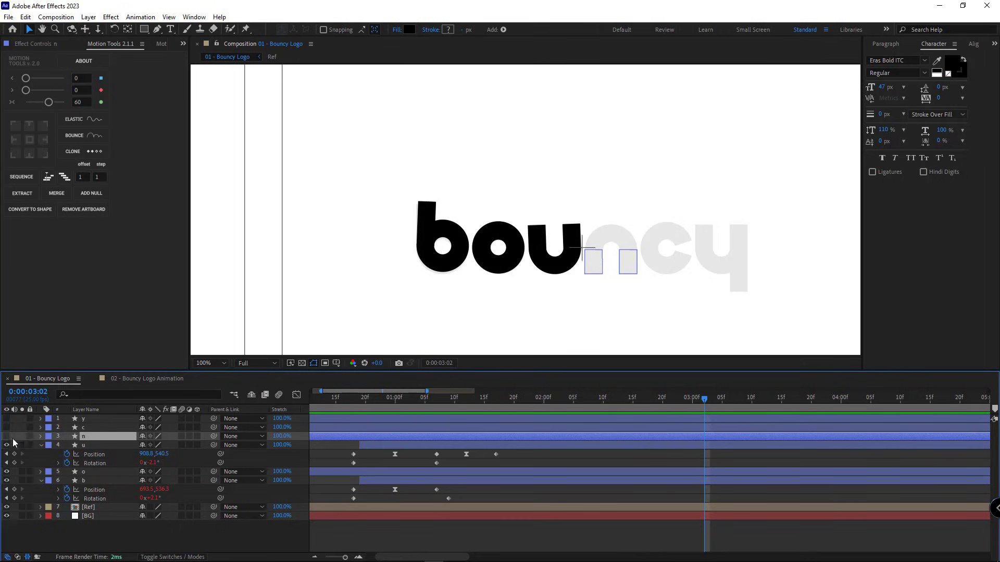
pyautogui.click(8, 437)
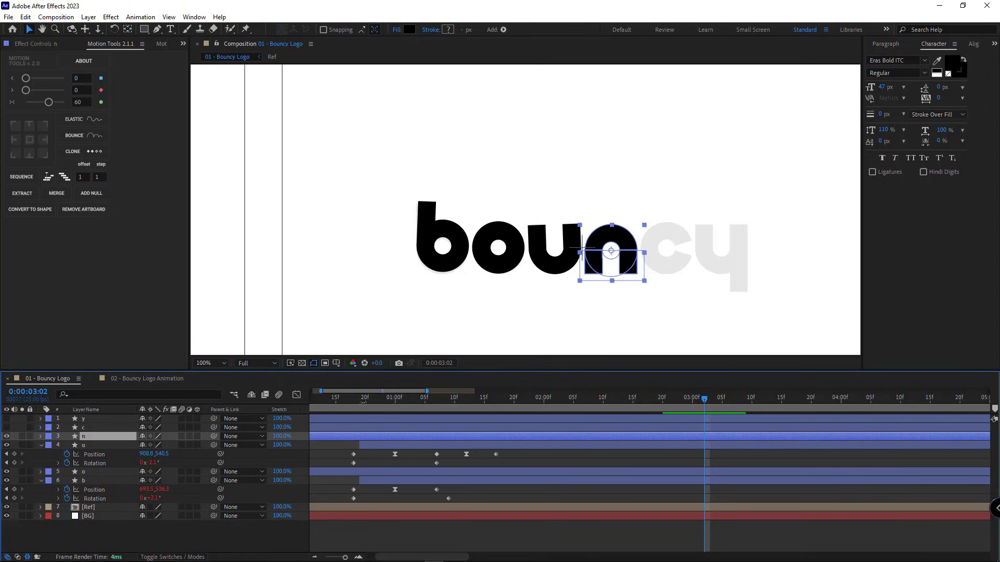
pyautogui.click(354, 398)
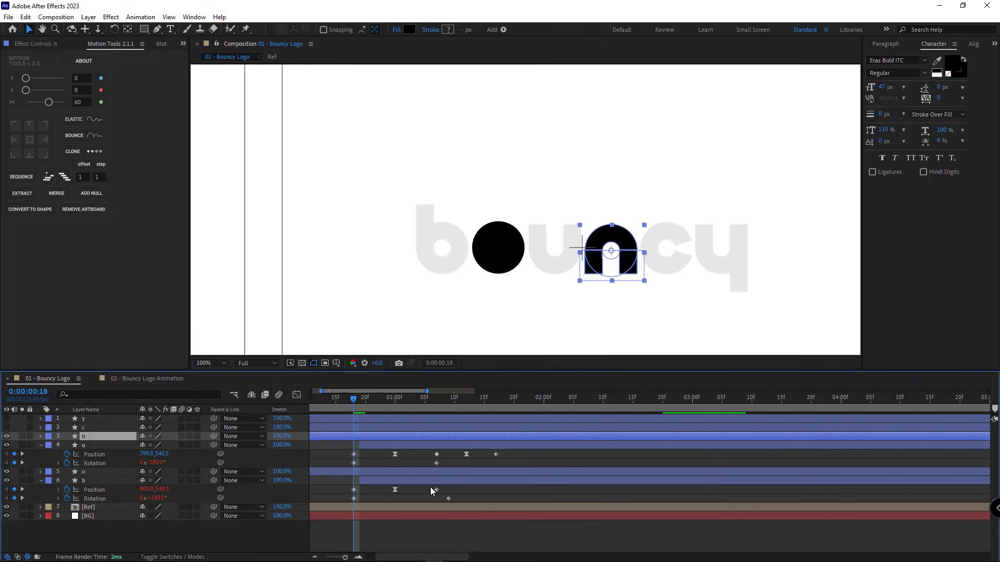
pyautogui.press('p')
pyautogui.hotkey('shift', 'r')
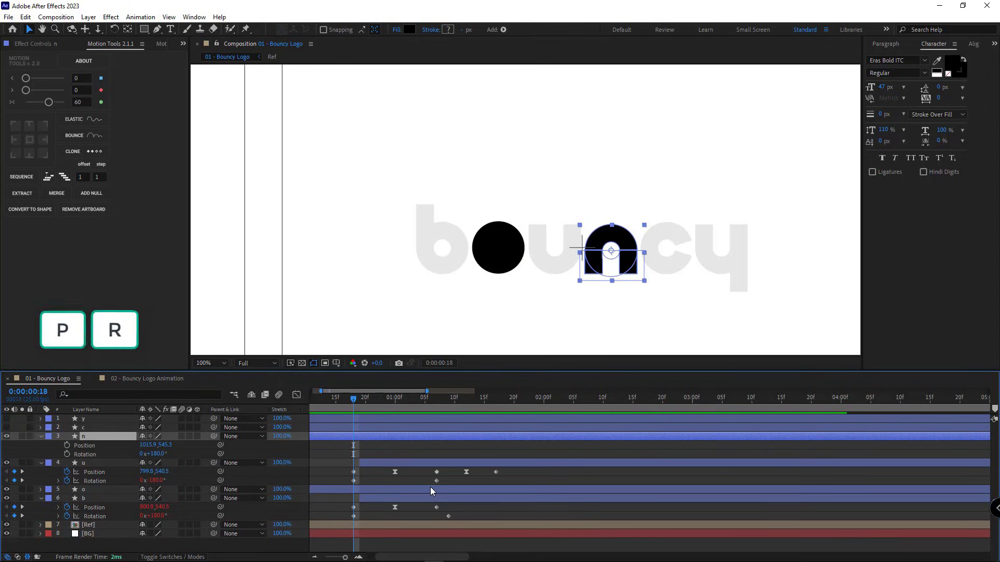
pyautogui.click(66, 446)
pyautogui.hotkey('alt', 'shift', 'r')
# - Ten frames further, at 0:00:01:03, raise the n above the other letters to about Position 901.9, 297.3
pyautogui.hotkey('shift', 'pagedown')
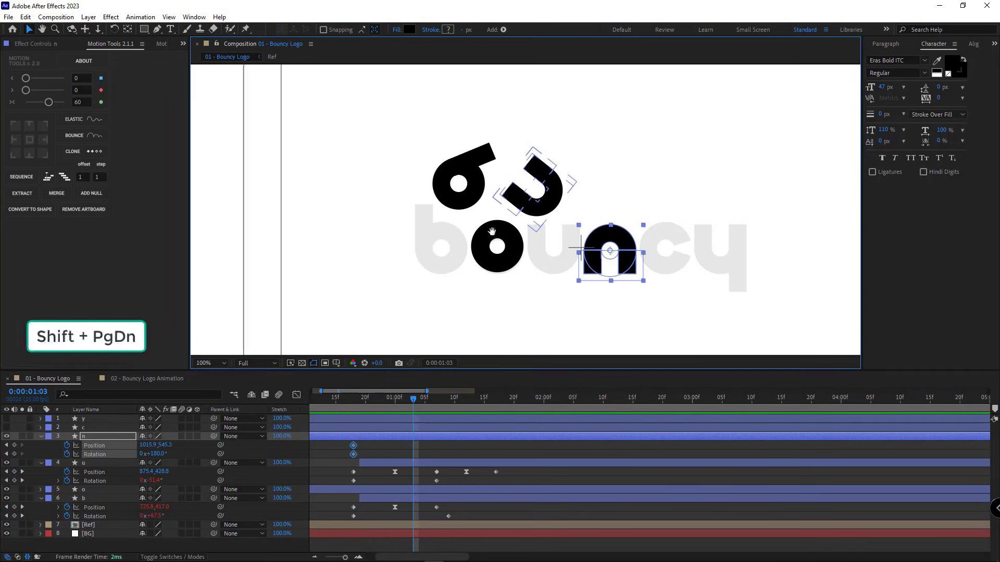
pyautogui.moveTo(492, 232); pyautogui.dragTo(449, 277)
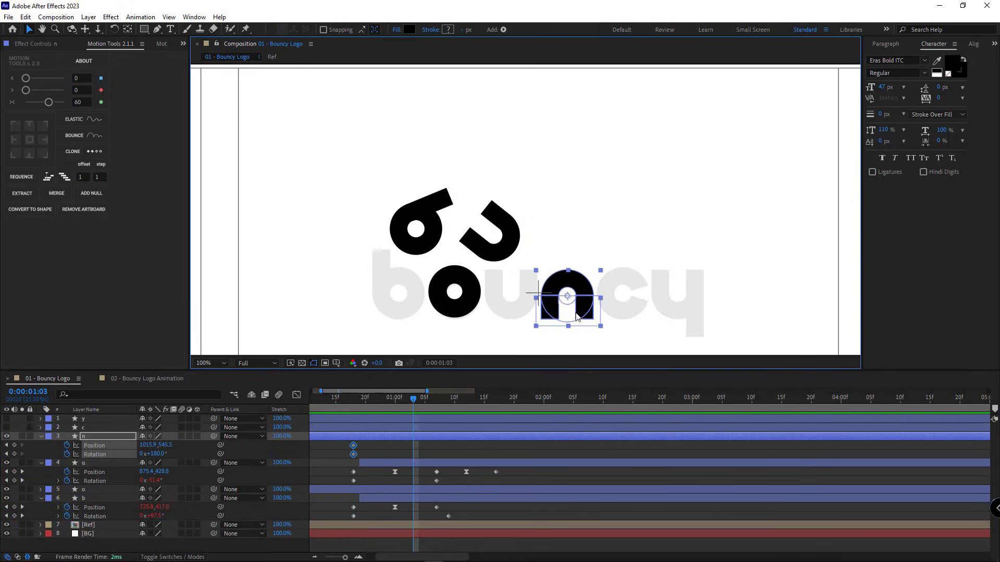
pyautogui.moveTo(576, 316); pyautogui.dragTo(517, 185)
# - Move the n's Position and Rotation keyframes from 0:00:00:18 to 0:00:01:17, and place the n over the o at 0:00:00:18
pyautogui.moveTo(373, 443); pyautogui.dragTo(351, 457)
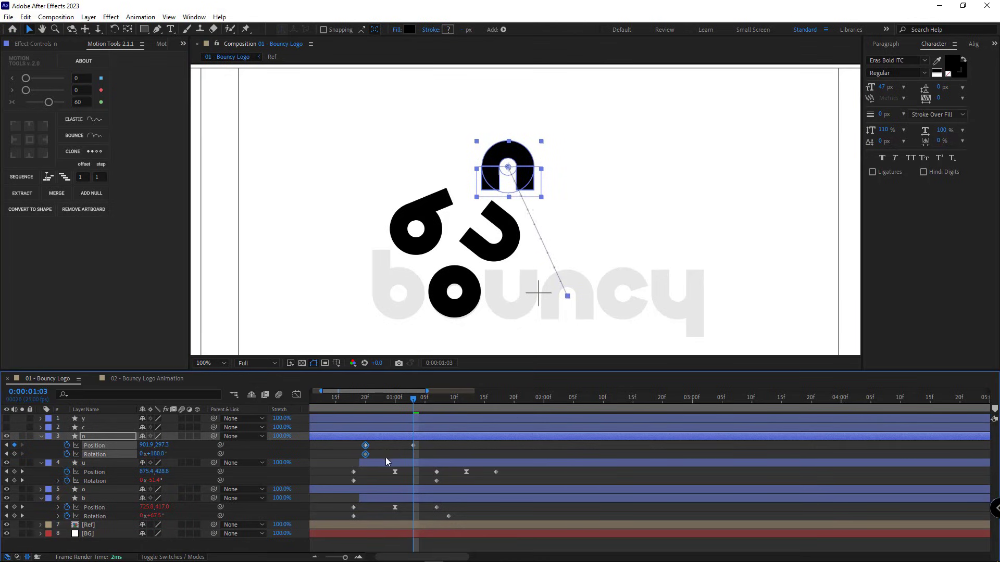
pyautogui.moveTo(494, 453); pyautogui.dragTo(500, 453)
pyautogui.click(357, 401)
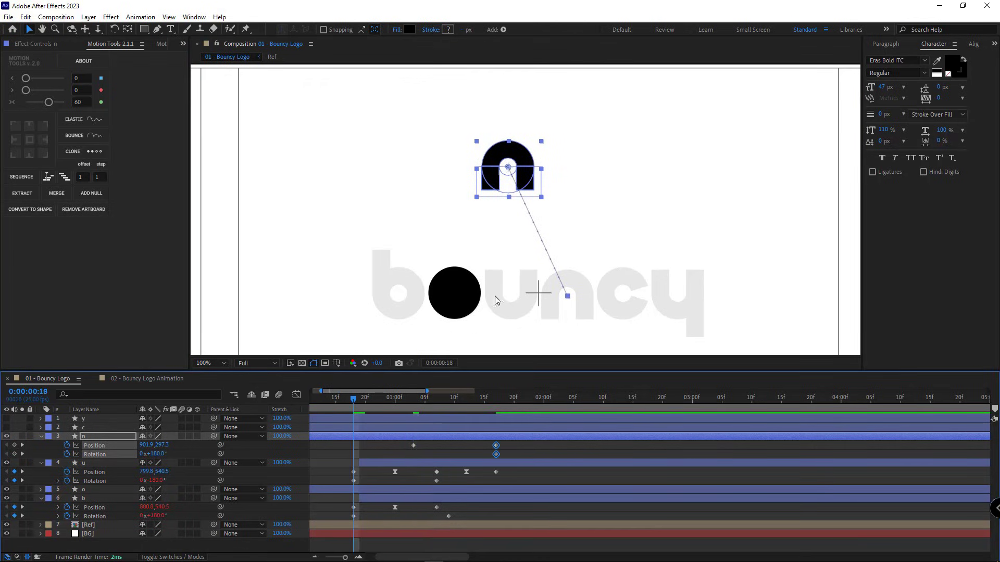
pyautogui.moveTo(525, 165); pyautogui.dragTo(472, 293)
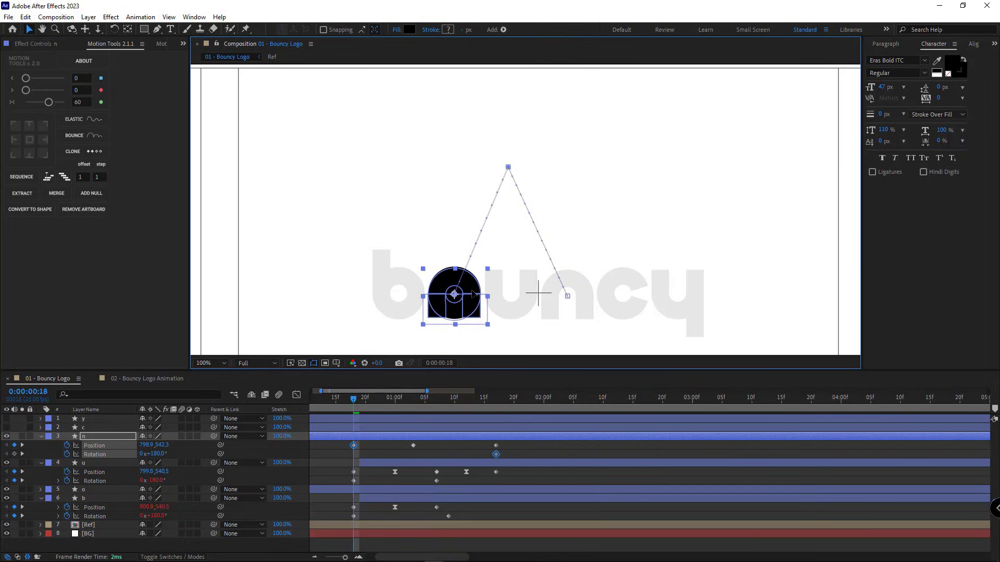
# - At 0:00:01:12, move the n to about Position 944.1, 431.7, and shift the peak point of its motion path slightly left
pyautogui.moveTo(360, 399); pyautogui.dragTo(414, 404)
pyautogui.hotkey('ctrl', 'z')
pyautogui.hotkey('shift', 'pagedown')
pyautogui.press('pageup')
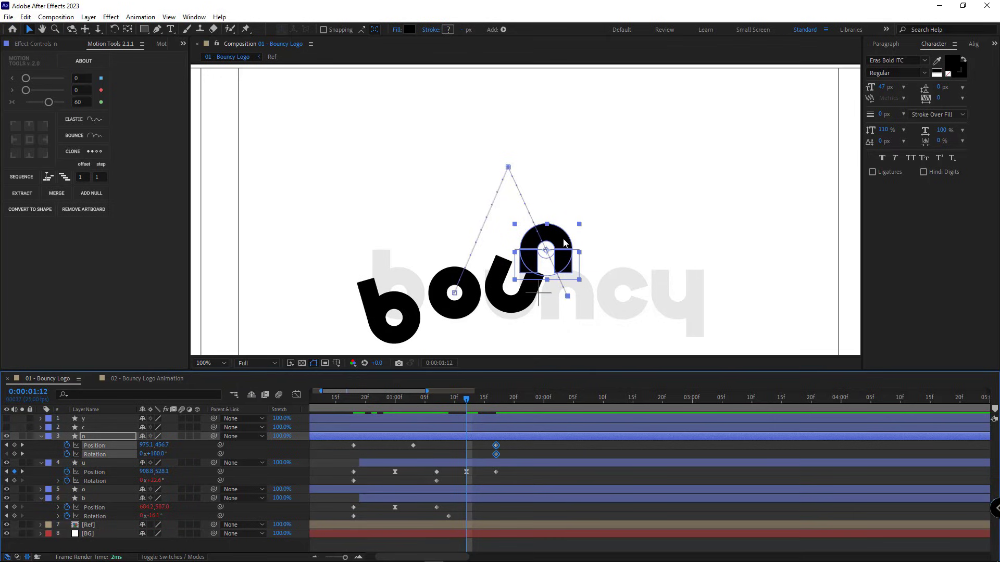
pyautogui.moveTo(566, 244); pyautogui.dragTo(547, 227)
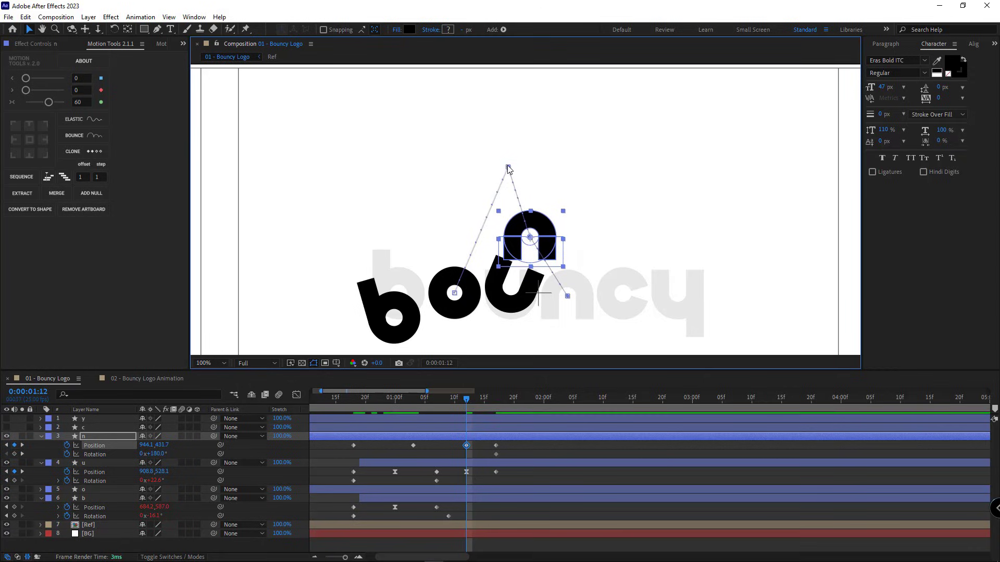
pyautogui.moveTo(508, 168); pyautogui.dragTo(489, 167)
pyautogui.click(482, 450)
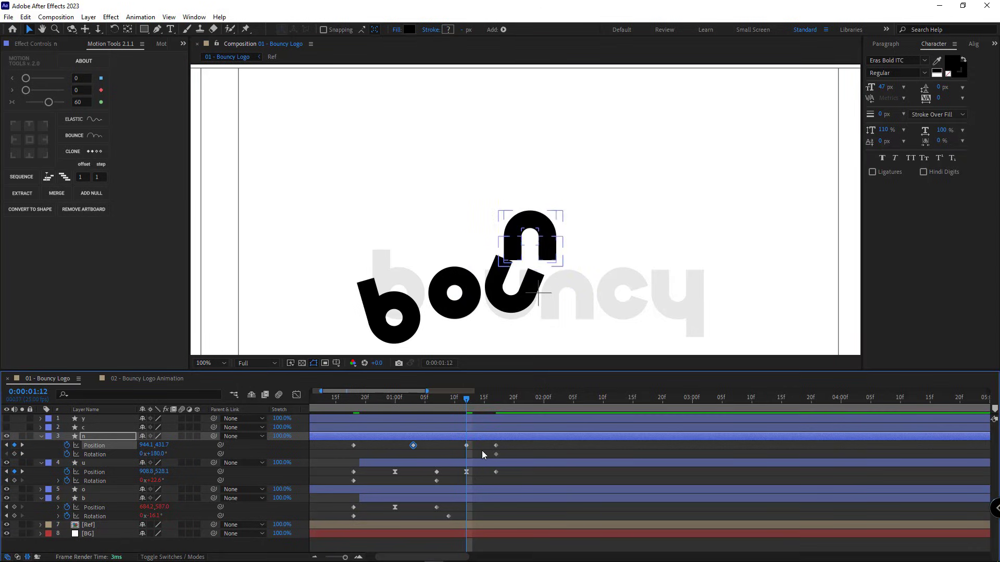
# - Move the n's last Position and Rotation keyframes to 0:00:01:19 and raise the n there to about Position 984.8, 386.3
pyautogui.press('pagedown')
pyautogui.press('pagedown')
pyautogui.press('pagedown')
pyautogui.press('pagedown')
pyautogui.press('pagedown')
pyautogui.press('pagedown')
pyautogui.press('pagedown')
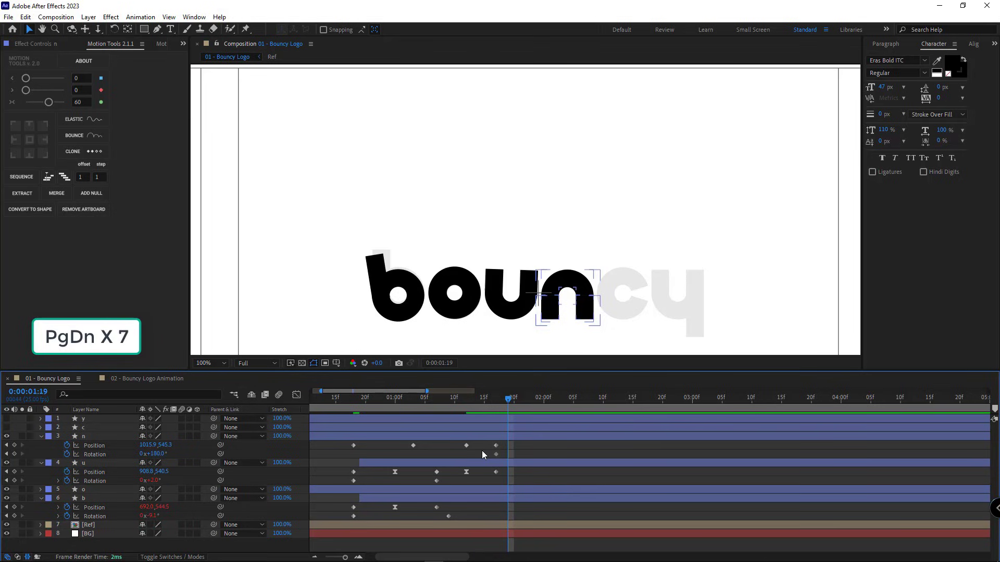
pyautogui.moveTo(511, 443)
pyautogui.mouseDown()
pyautogui.moveTo(495, 460)
pyautogui.moveTo(507, 454)
pyautogui.mouseUp()
pyautogui.moveTo(583, 295)
pyautogui.mouseDown()
pyautogui.moveTo(562, 212)
pyautogui.moveTo(573, 299)
pyautogui.mouseUp()
# - Seven frames further, at 0:00:02:01, land the n on its grey reference letter at Position 1016.9, 545.0
pyautogui.press('pagedown')
pyautogui.press('pagedown')
pyautogui.press('pagedown')
pyautogui.press('pagedown')
pyautogui.press('pagedown')
pyautogui.press('pagedown')
pyautogui.press('pagedown')
pyautogui.scroll(4, 576, 302)
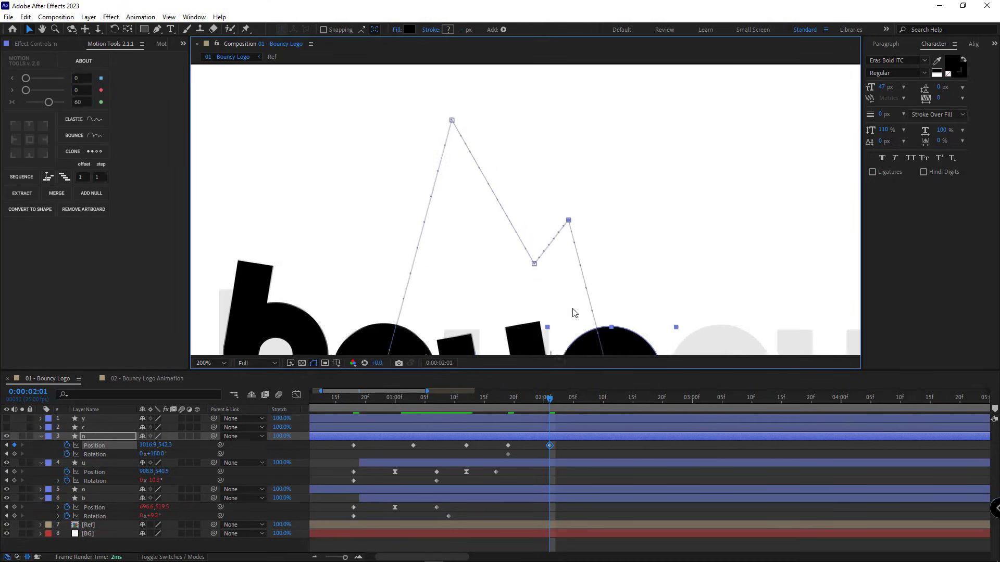
pyautogui.scroll(-4, 586, 221)
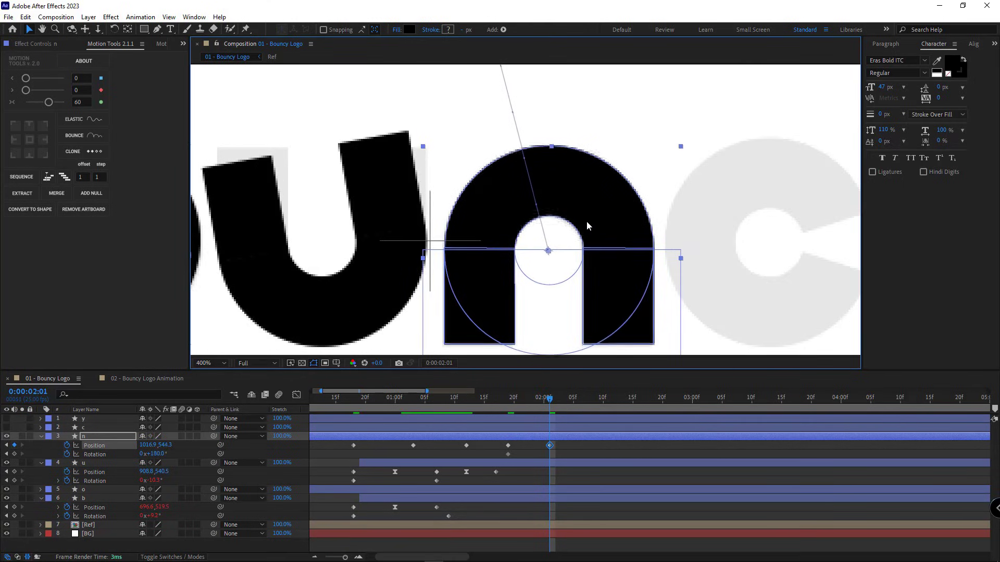
# - Round both peaks of the n's motion path into smooth arcs with the Pen tool
pyautogui.click(544, 144)
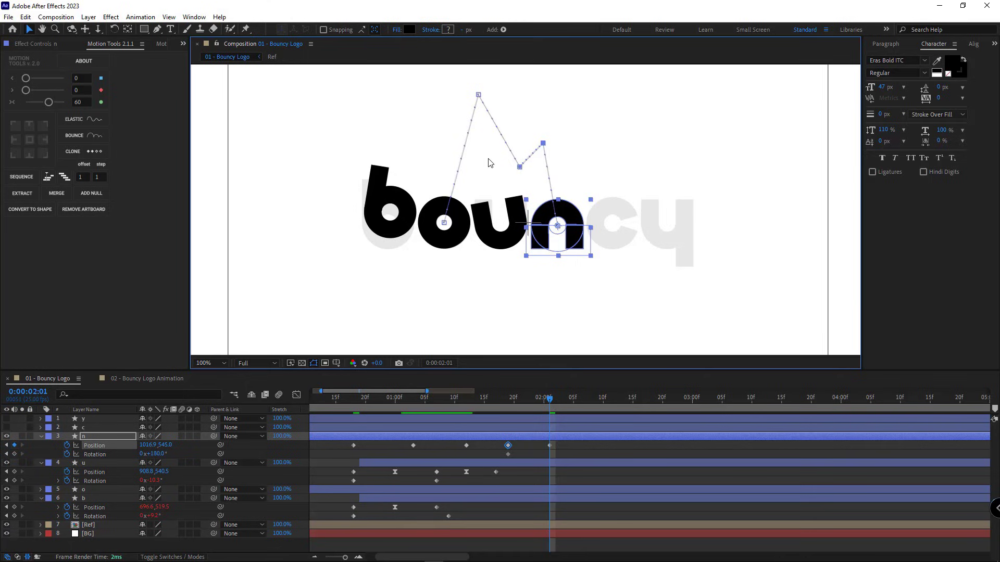
pyautogui.press('g')
pyautogui.moveTo(478, 94)
pyautogui.mouseDown()
pyautogui.moveTo(497, 94)
pyautogui.moveTo(484, 95)
pyautogui.mouseUp()
pyautogui.moveTo(543, 143)
pyautogui.mouseDown()
pyautogui.moveTo(558, 145)
pyautogui.moveTo(529, 145)
pyautogui.mouseUp()
pyautogui.press('v')
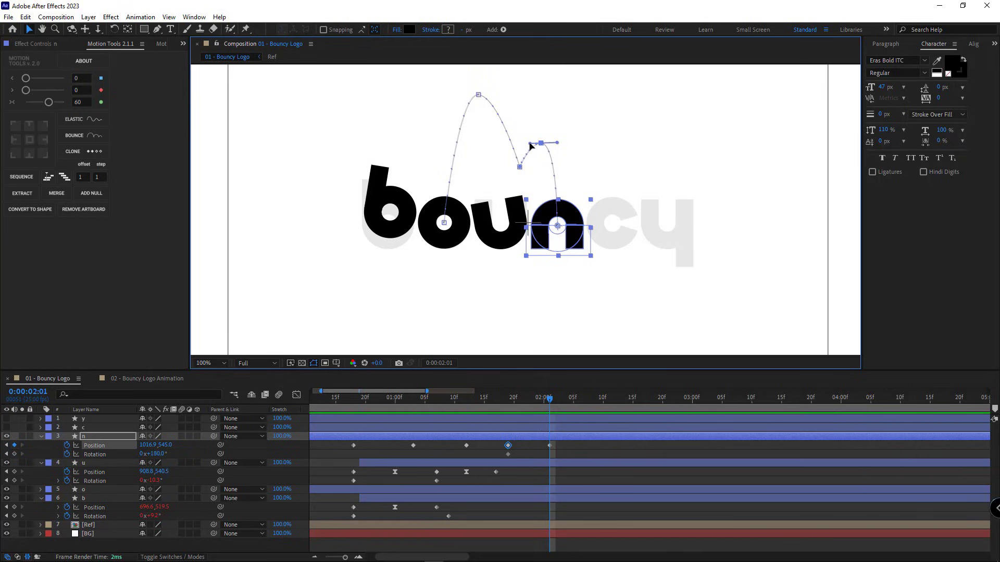
# - Set the n's Position keyframe velocity at 0:00:01:03 to continuous, with 75% influence both ways and a speed of 100 pixels/sec
pyautogui.moveTo(420, 442); pyautogui.dragTo(404, 452)
pyautogui.rightClick(413, 444)
pyautogui.click(465, 426)
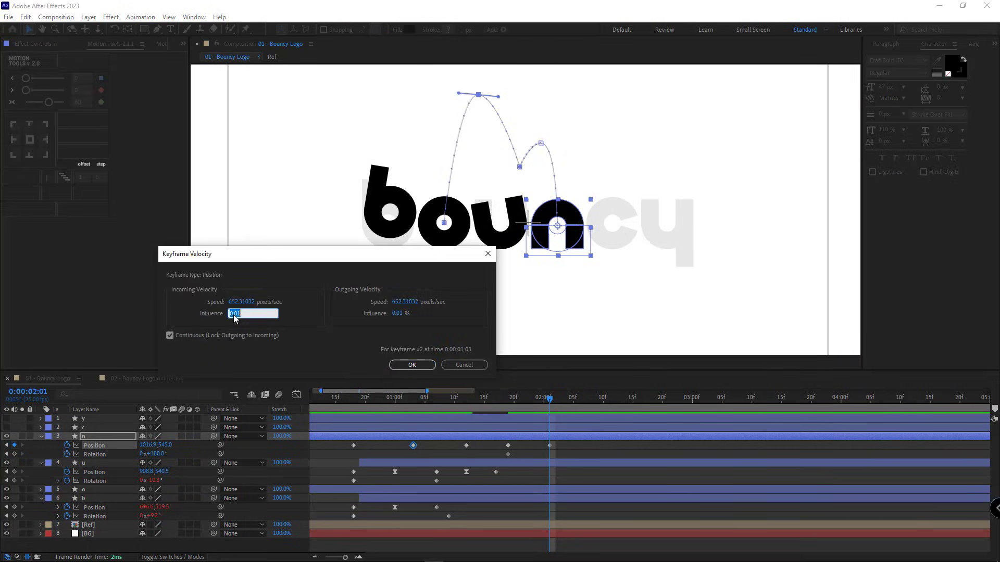
pyautogui.click(396, 313)
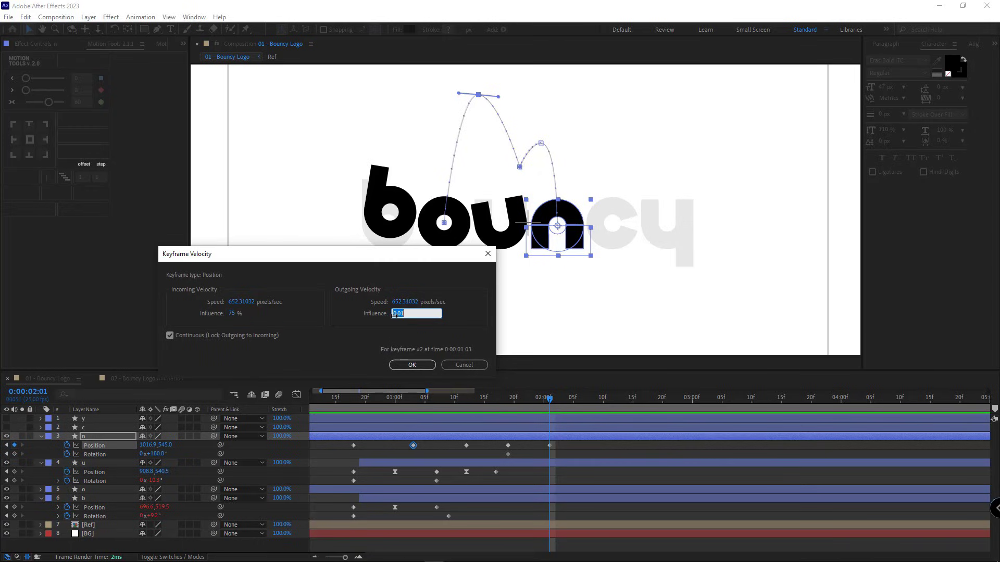
pyautogui.click(242, 302)
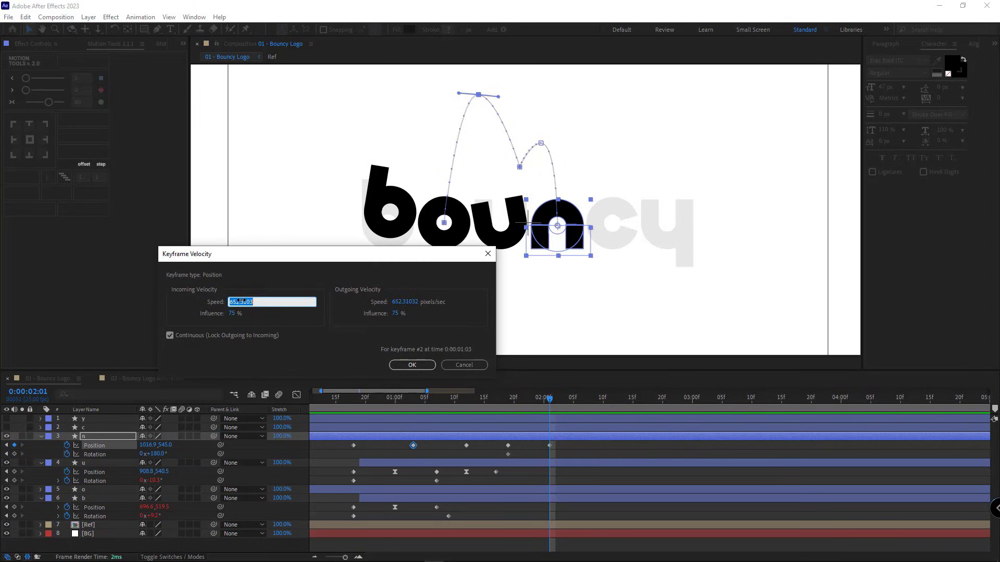
pyautogui.click(328, 369)
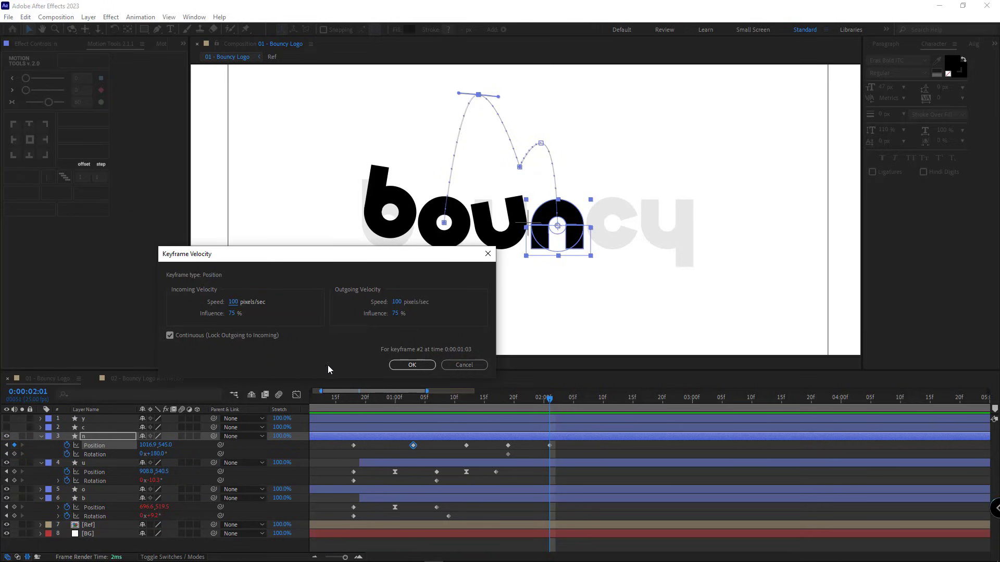
pyautogui.click(412, 365)
# - Set the n's Position keyframe velocity at 0:00:01:19 to continuous, with 75% influence both ways and a speed of 70 pixels/sec
pyautogui.rightClick(508, 447)
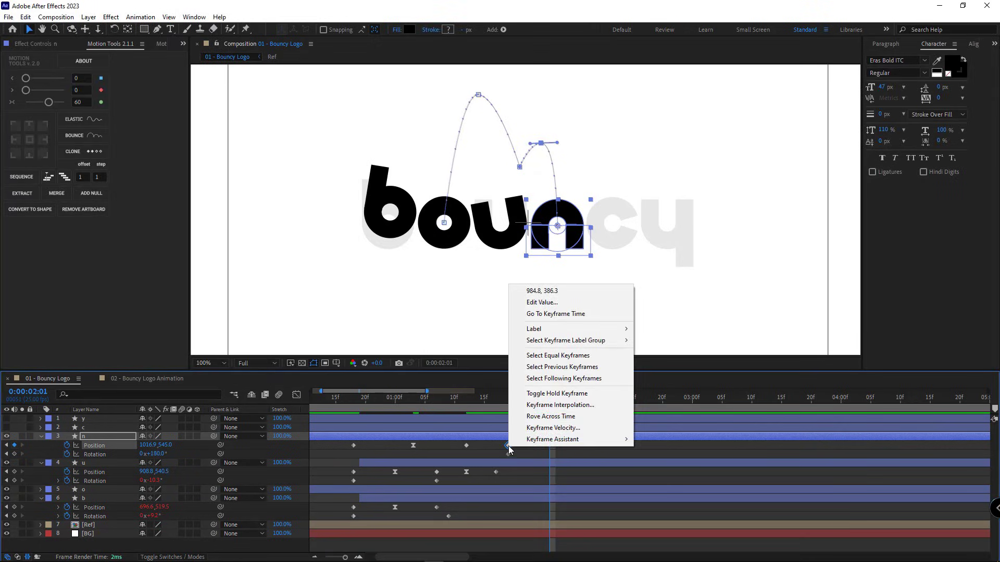
pyautogui.click(549, 428)
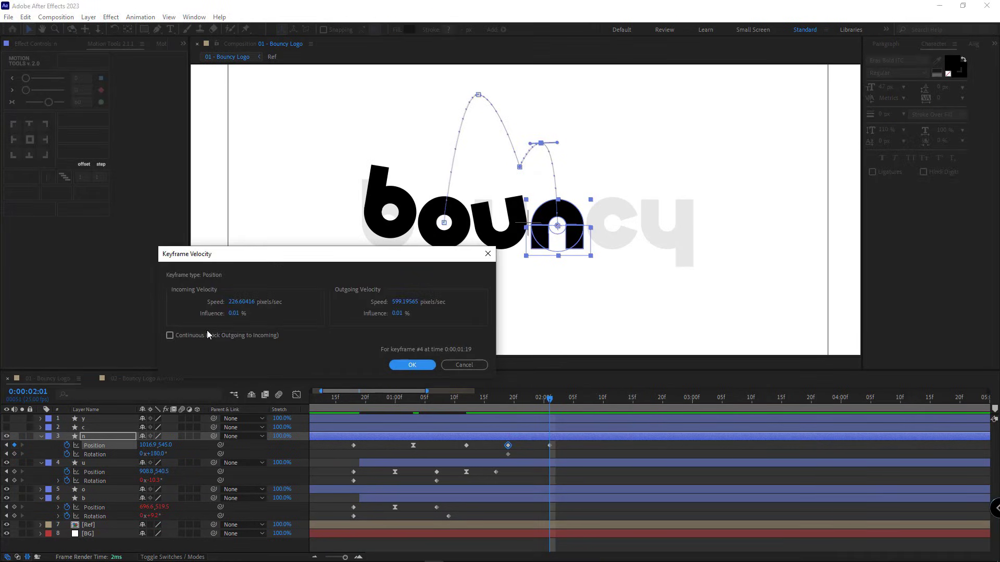
pyautogui.write('75')
pyautogui.press('Tab')
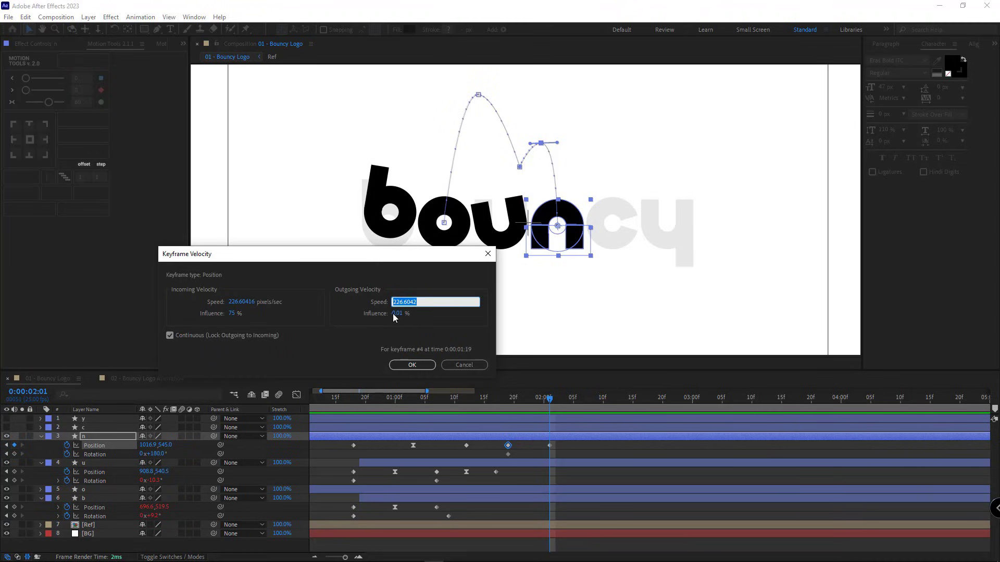
pyautogui.click(397, 313)
pyautogui.click(234, 302)
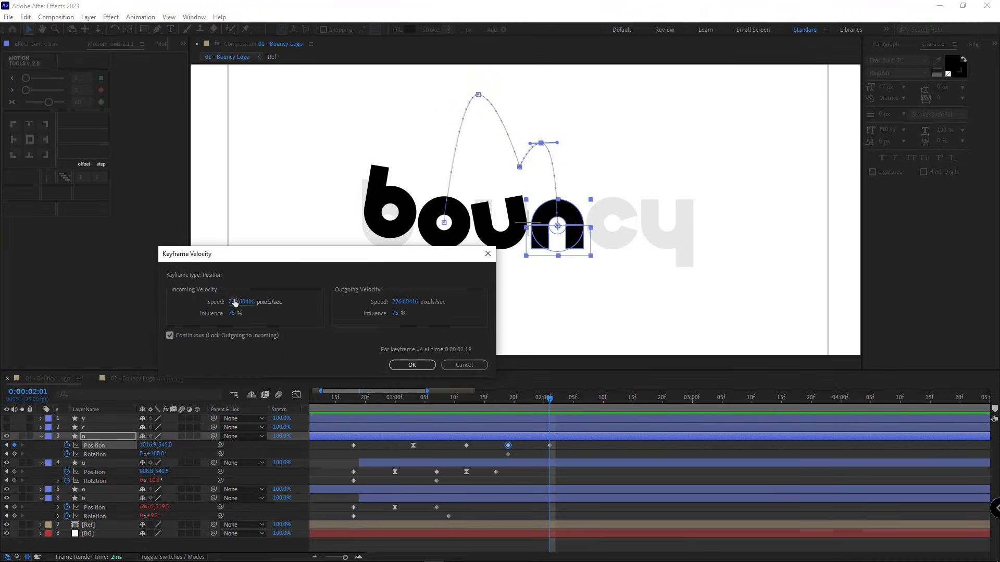
pyautogui.write('70')
pyautogui.click(422, 365)
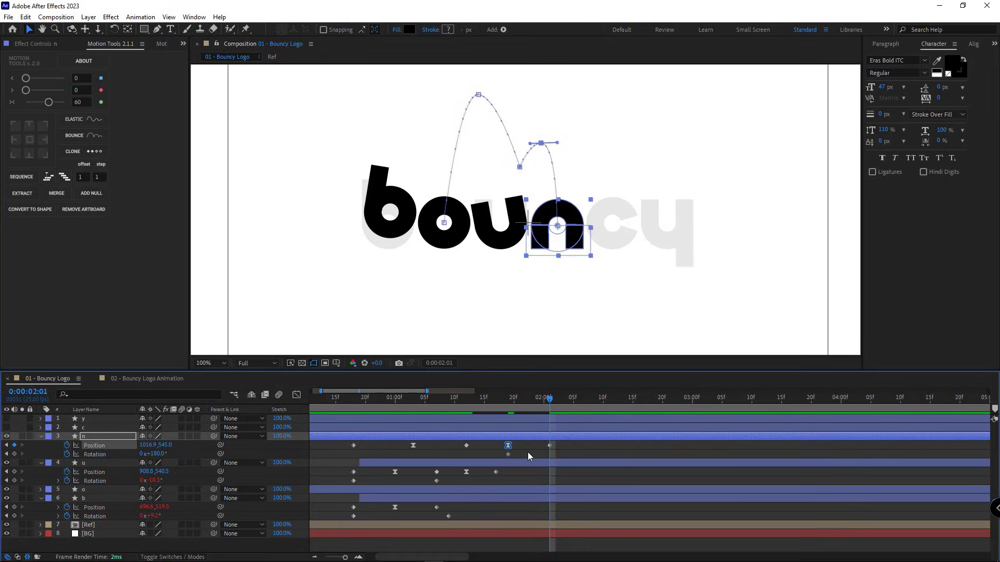
# - Move the n's 180° Rotation keyframe to 0:00:02:01 and set its starting Rotation to 0° at 0:00:00:18
pyautogui.click(367, 400)
pyautogui.moveTo(370, 404); pyautogui.dragTo(552, 455)
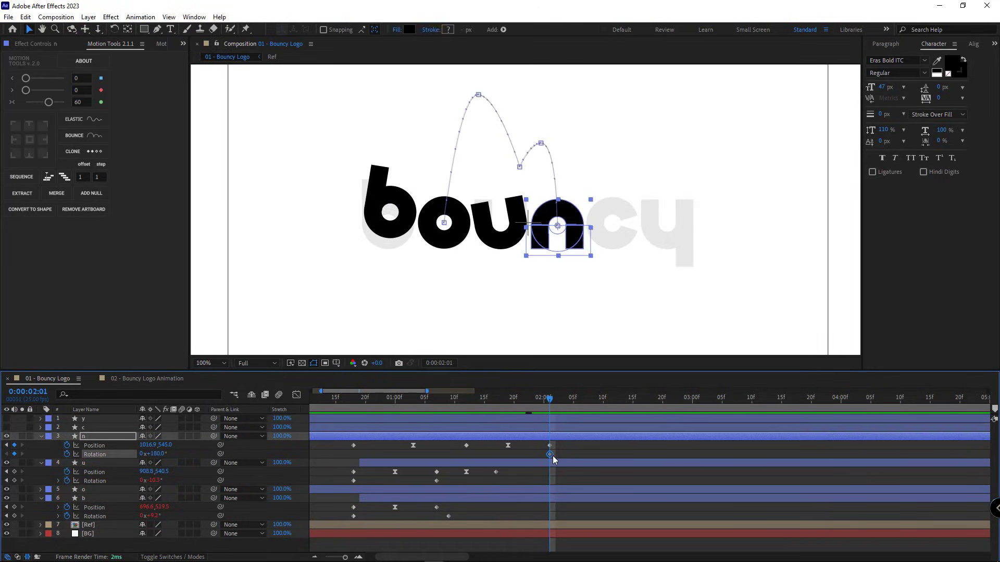
pyautogui.click(354, 397)
pyautogui.click(157, 454)
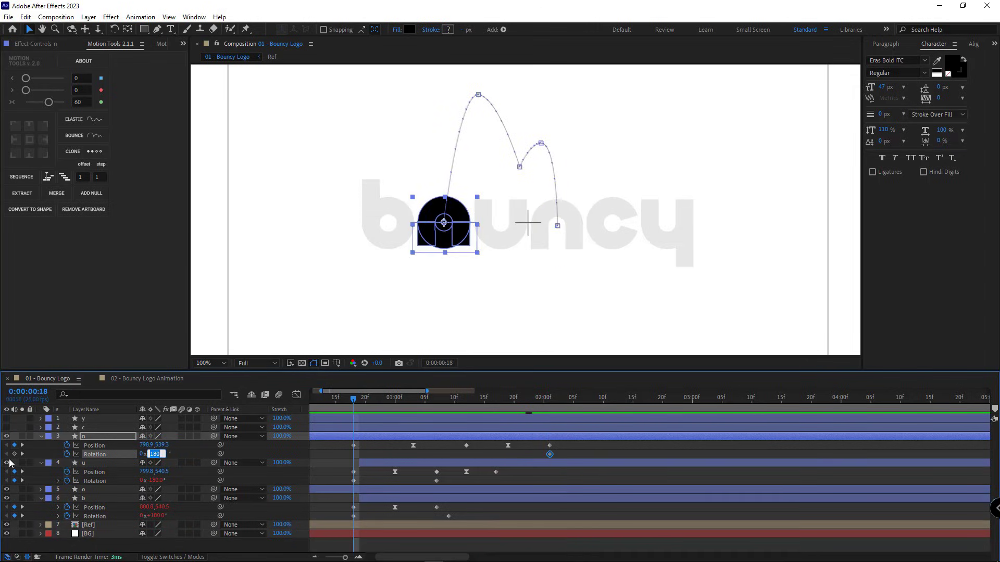
pyautogui.click(14, 453)
pyautogui.moveTo(157, 454); pyautogui.dragTo(162, 485)
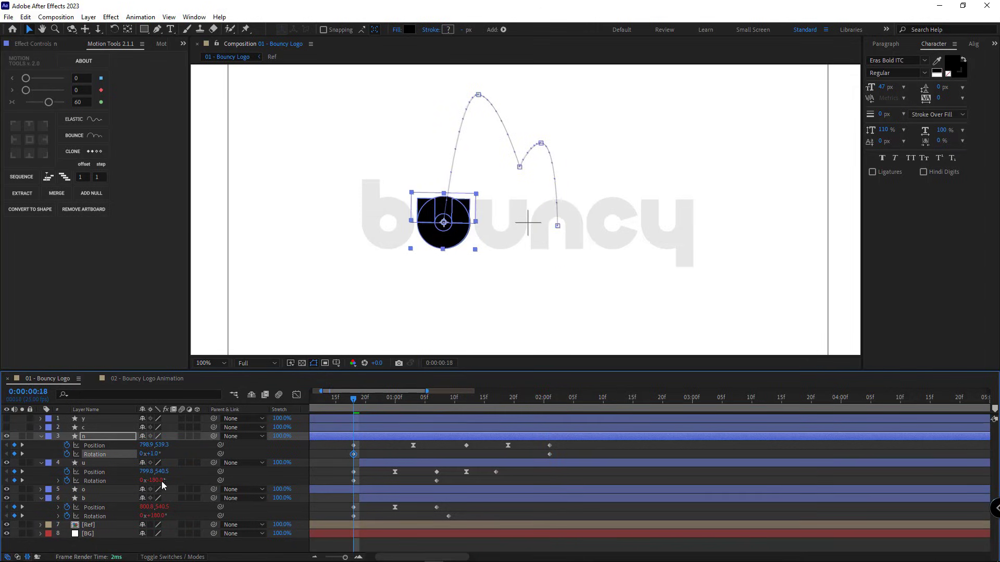
pyautogui.click(155, 455)
pyautogui.write('0')
pyautogui.press('Return')
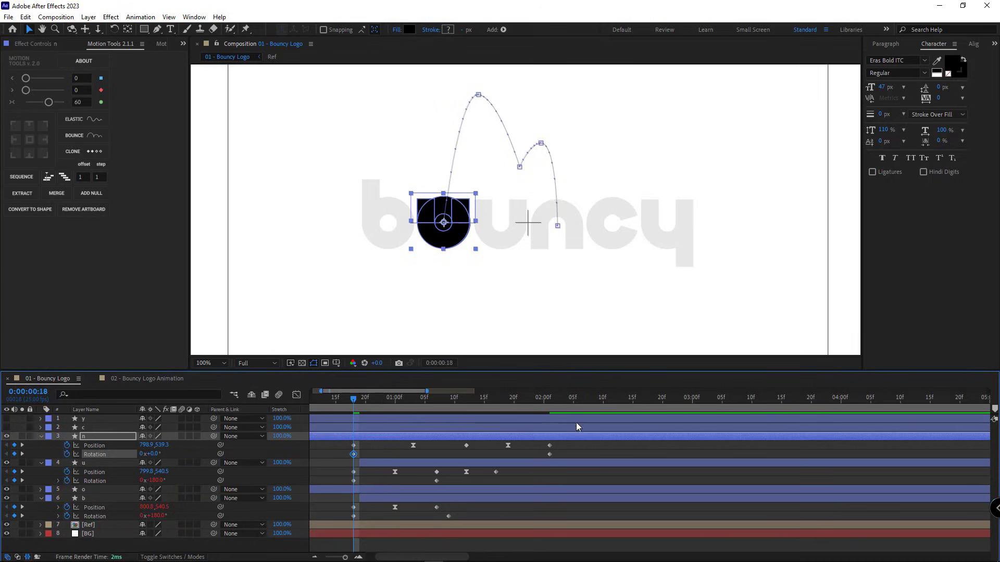
# - Preview the letters' animation from 0:00:00:18 to check the n's jump and rotation
pyautogui.click(567, 445)
pyautogui.press('space')
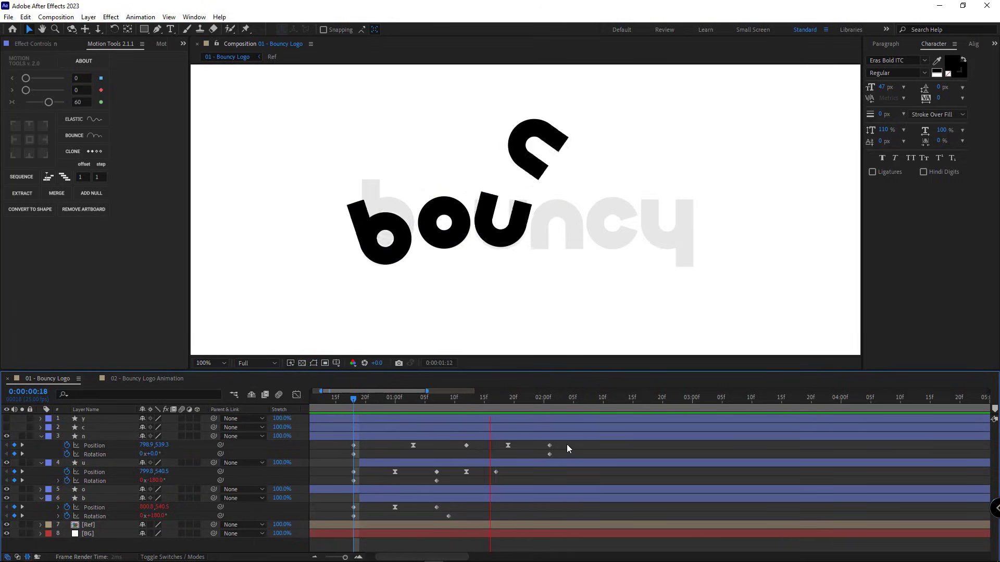
pyautogui.press('space')
pyautogui.moveTo(344, 393); pyautogui.dragTo(335, 393)
pyautogui.click(420, 401)
pyautogui.press('space')
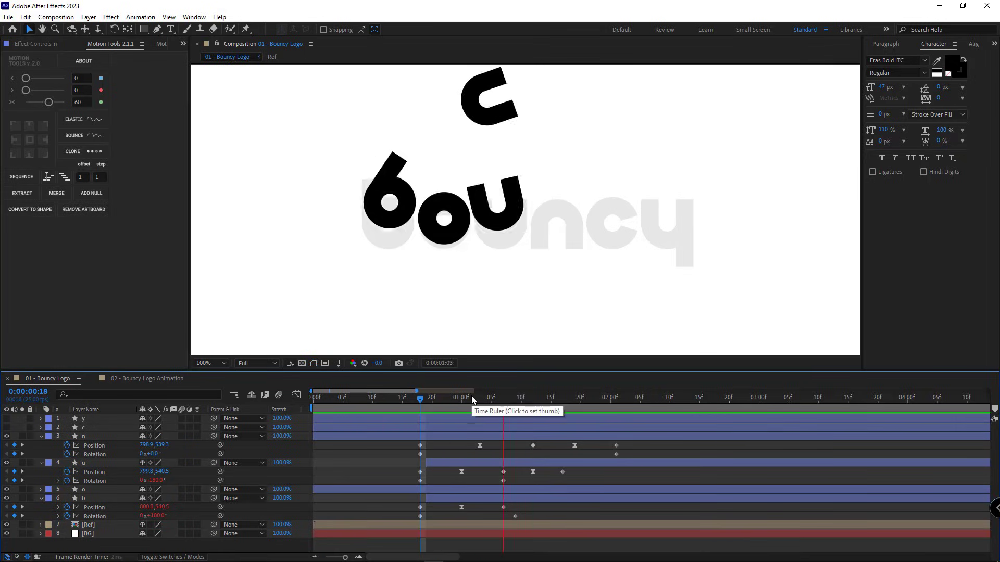
# - Lower the n's bounce point at 0:00:01:12 to Position 938.6, 441.2 and preview the animation from 0:00:00:18
pyautogui.moveTo(473, 397); pyautogui.dragTo(533, 421)
pyautogui.click(552, 437)
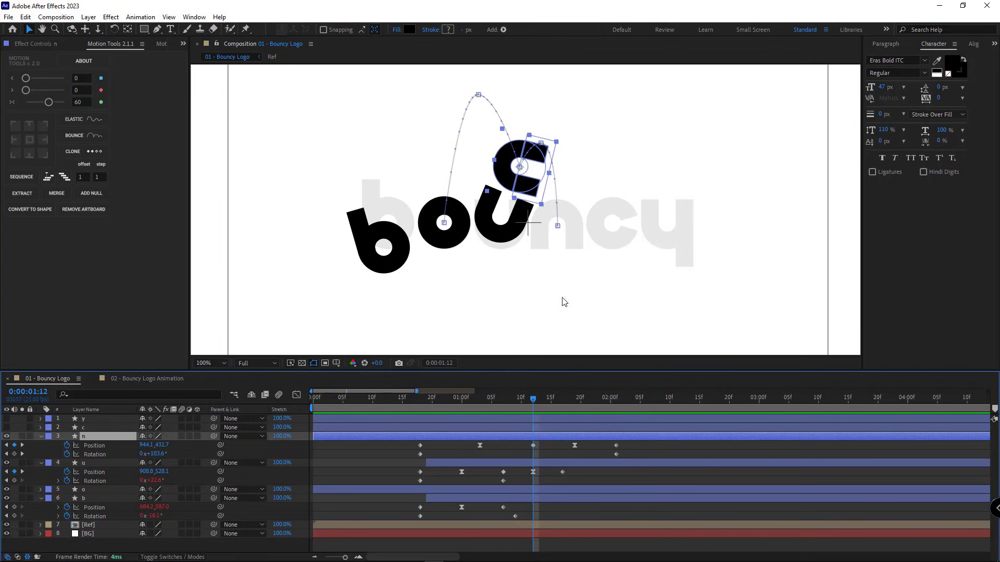
pyautogui.scroll(1, 521, 180)
pyautogui.moveTo(521, 181); pyautogui.dragTo(495, 251)
pyautogui.moveTo(504, 214); pyautogui.dragTo(498, 227)
pyautogui.scroll(-1, 499, 203)
pyautogui.click(588, 455)
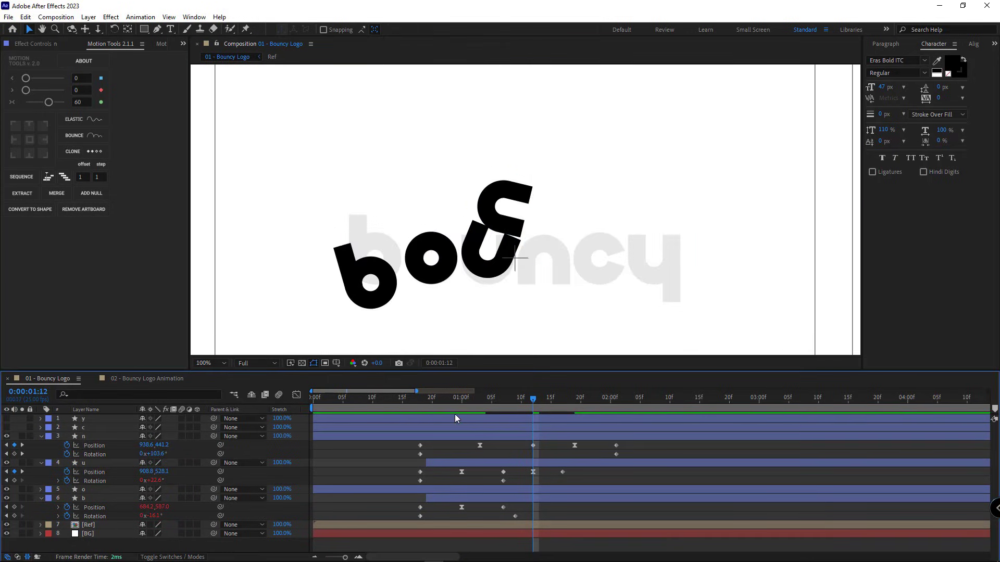
pyautogui.click(420, 400)
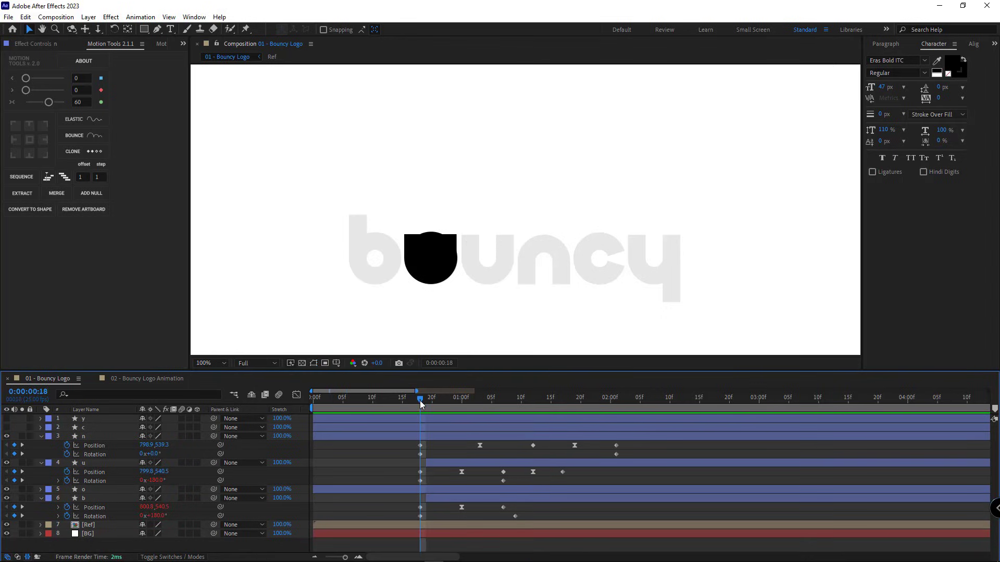
pyautogui.press('space')
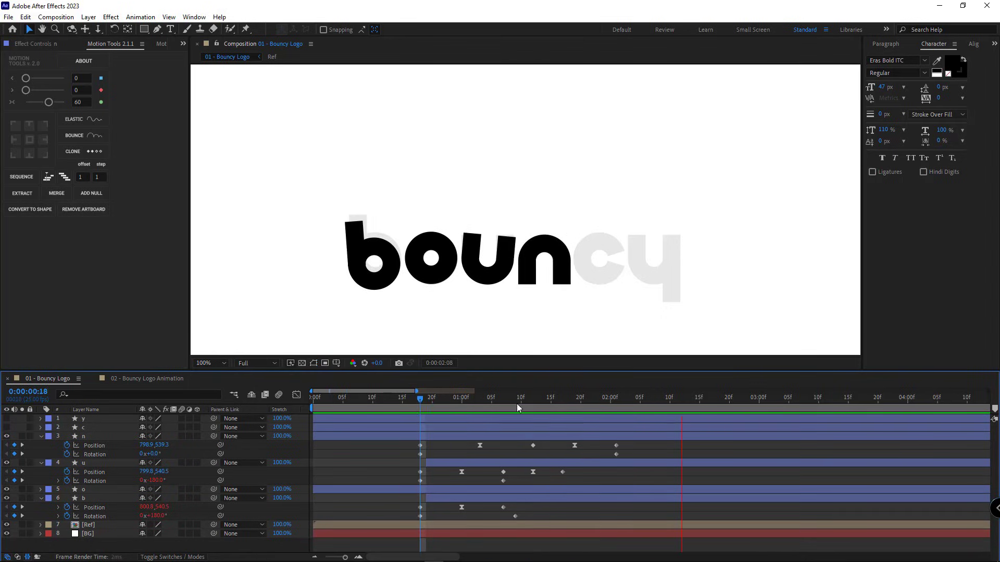
# - Reveal the y layer's Position and Rotation and add keyframes for both at 0:00:00:18 and 0:00:02:01
pyautogui.click(614, 399)
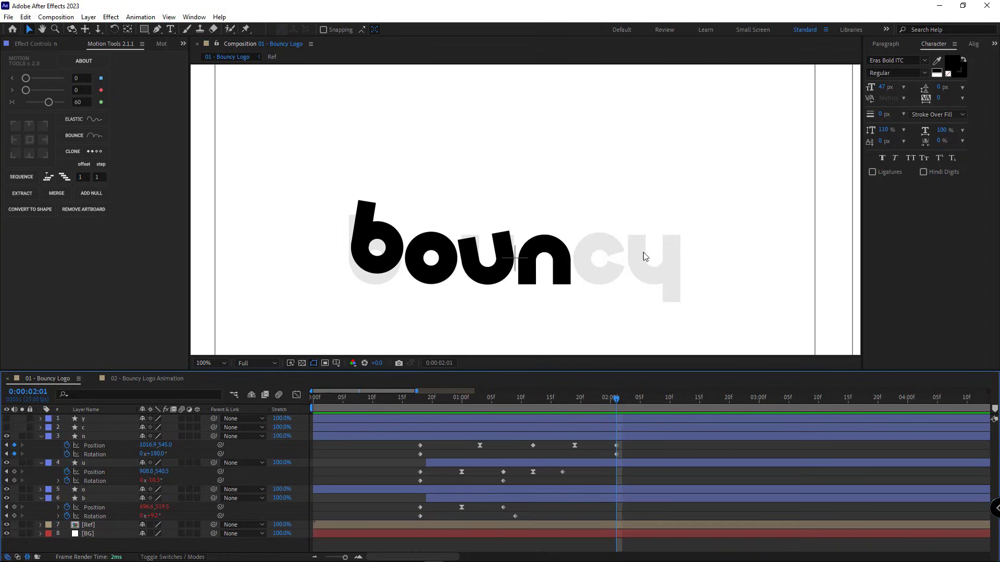
pyautogui.click(89, 420)
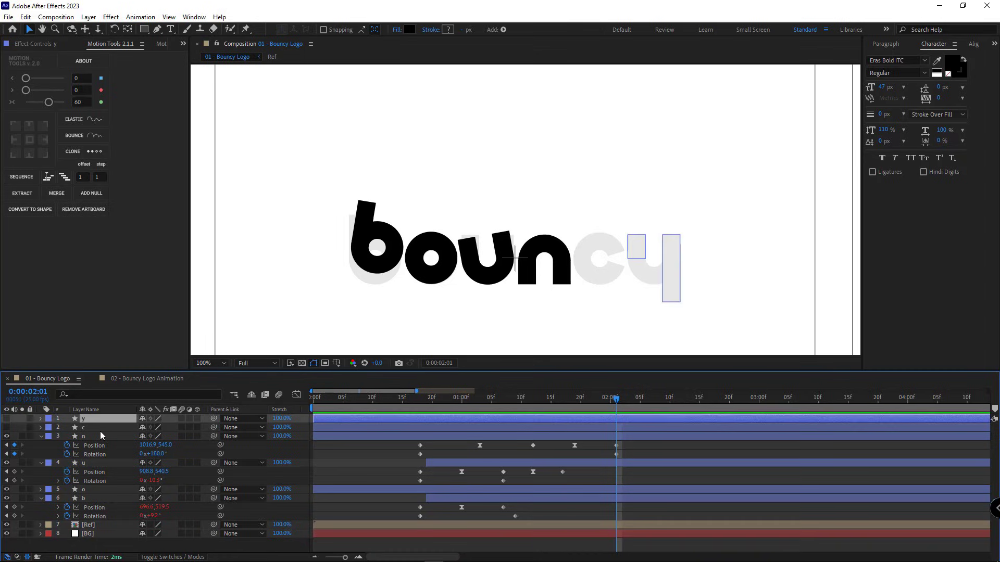
pyautogui.press('p')
pyautogui.hotkey('shift', 'r')
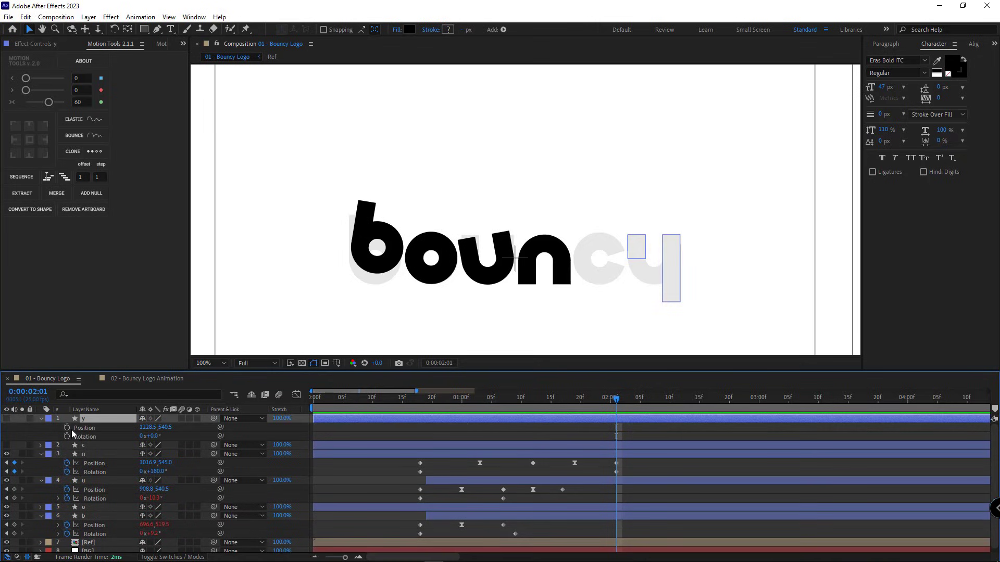
pyautogui.click(420, 399)
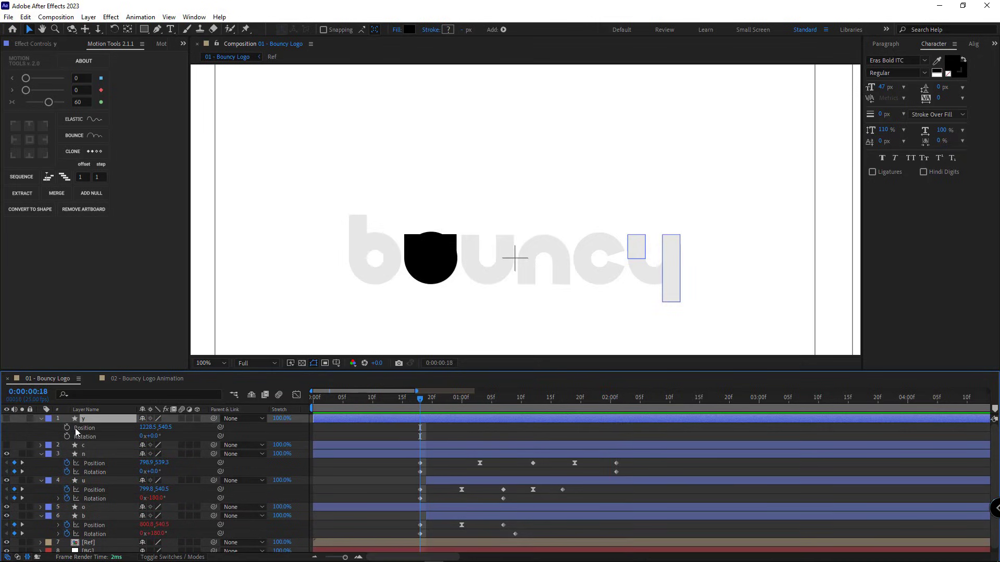
pyautogui.moveTo(67, 428); pyautogui.dragTo(67, 436)
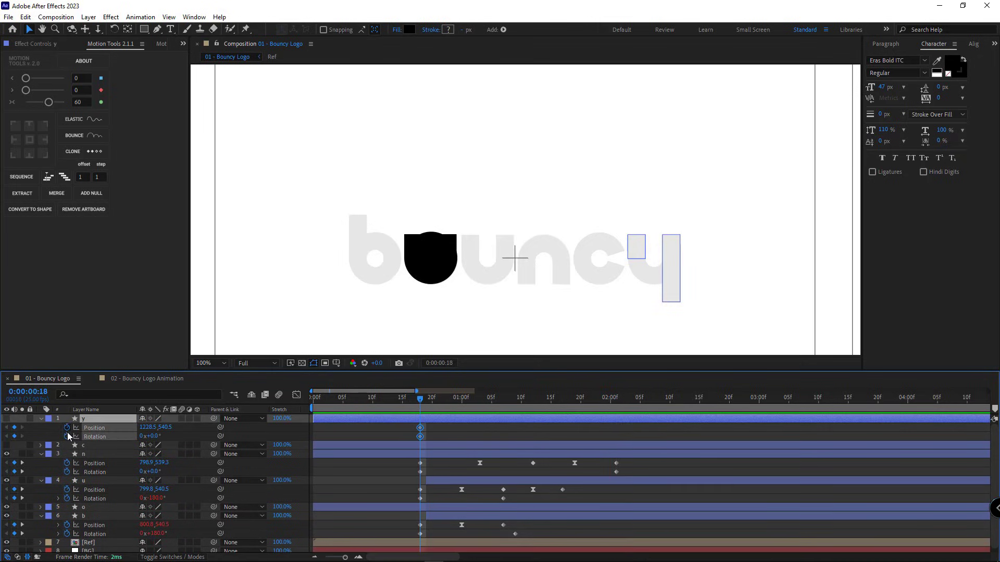
pyautogui.click(616, 399)
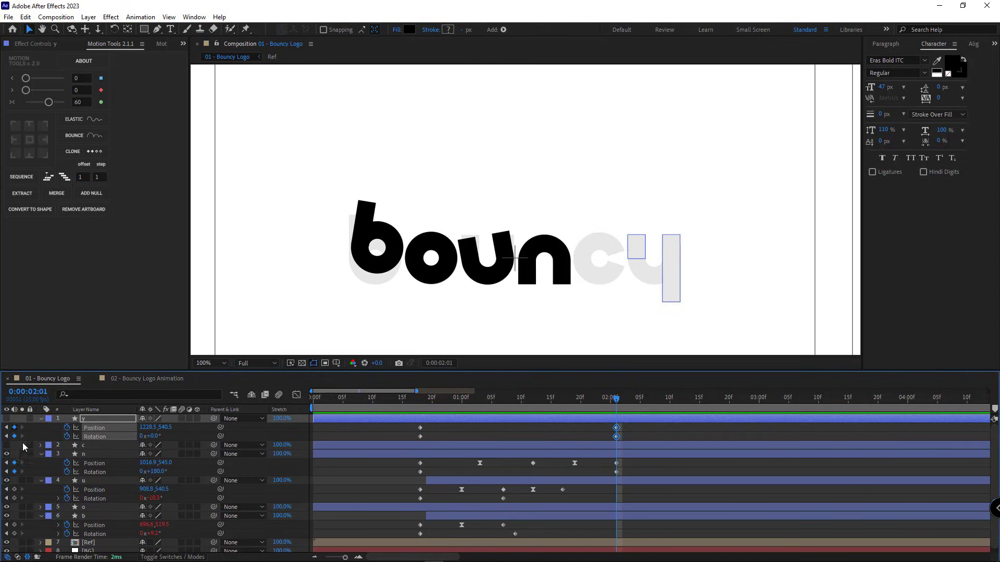
# - Make the y layer visible and, at 0:00:00:18, place the y over the o
pyautogui.click(422, 399)
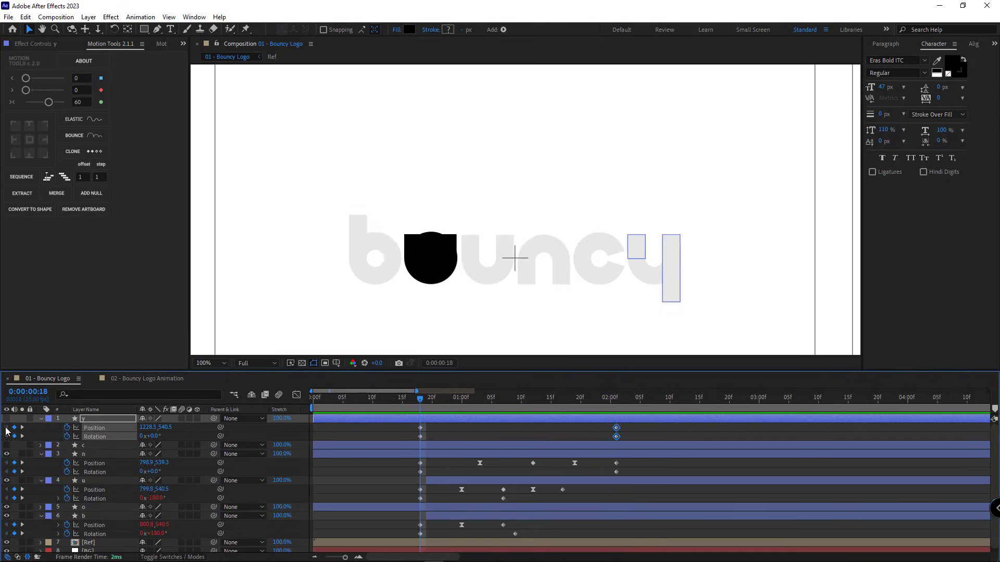
pyautogui.click(6, 418)
pyautogui.moveTo(663, 281); pyautogui.dragTo(441, 284)
# - Thirteen frames further, at 0:00:01:06, move the y up above the word to set its jump peak
pyautogui.click(464, 428)
pyautogui.press('pagedown')
pyautogui.press('pagedown')
pyautogui.press('pagedown')
pyautogui.press('pagedown')
pyautogui.press('pagedown')
pyautogui.press('pagedown')
pyautogui.press('pagedown')
pyautogui.press('pagedown')
pyautogui.press('pagedown')
pyautogui.press('pagedown')
pyautogui.press('pagedown')
pyautogui.press('pagedown')
pyautogui.press('pagedown')
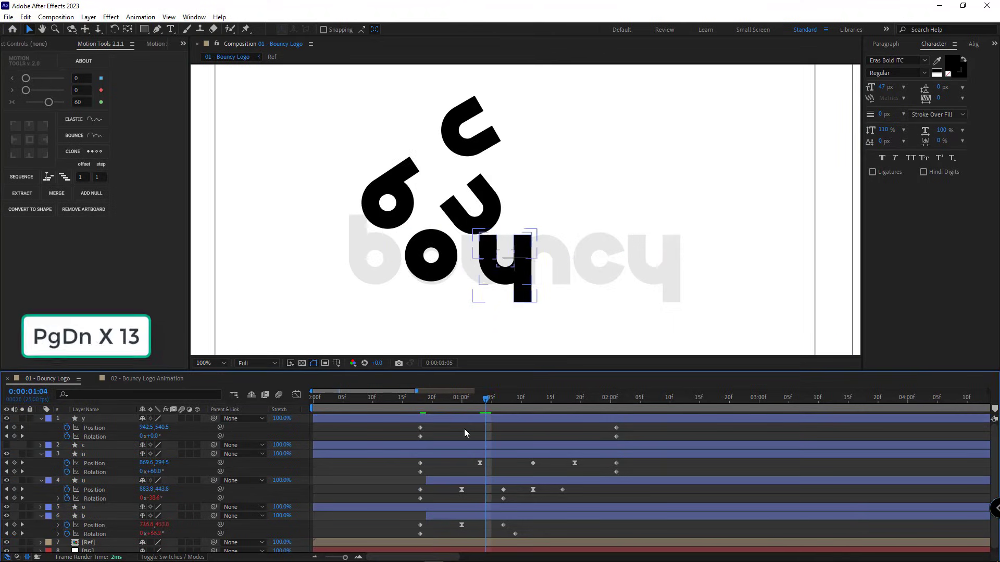
pyautogui.click(479, 456)
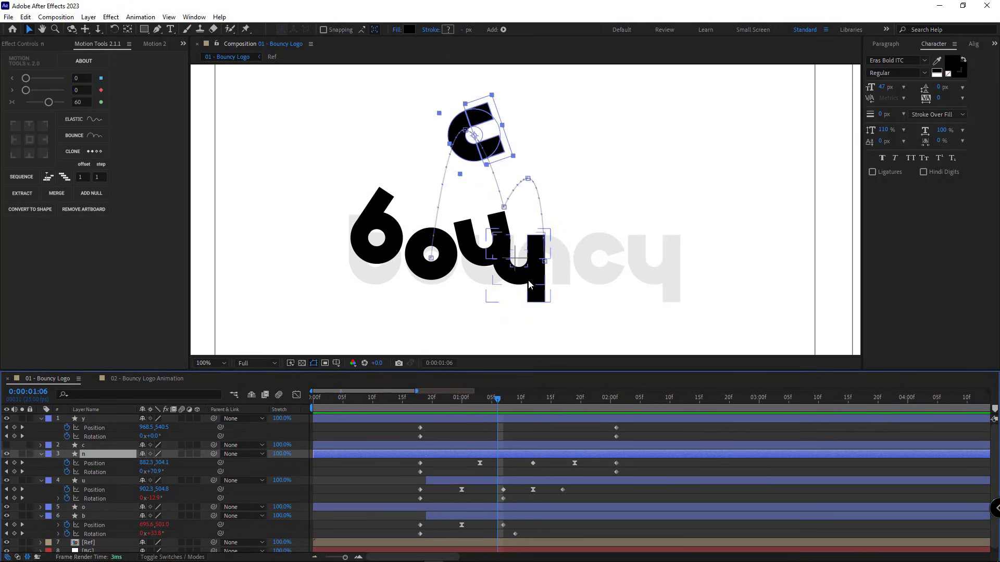
pyautogui.moveTo(524, 278); pyautogui.dragTo(569, 200)
# - Trim the start of the n layer to 0:00:00:19
pyautogui.moveTo(497, 400); pyautogui.dragTo(424, 419)
pyautogui.click(466, 455)
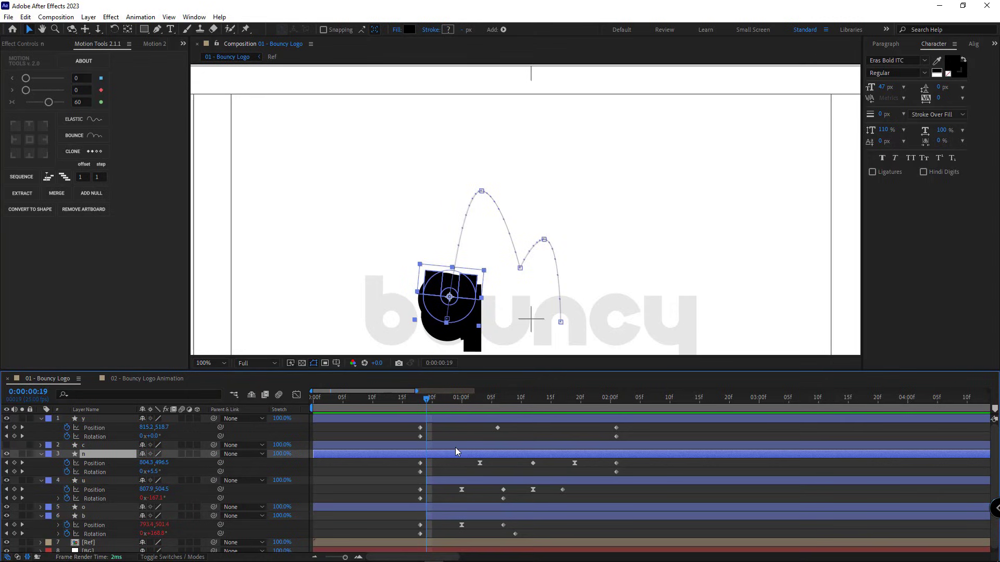
pyautogui.hotkey('alt', '[')
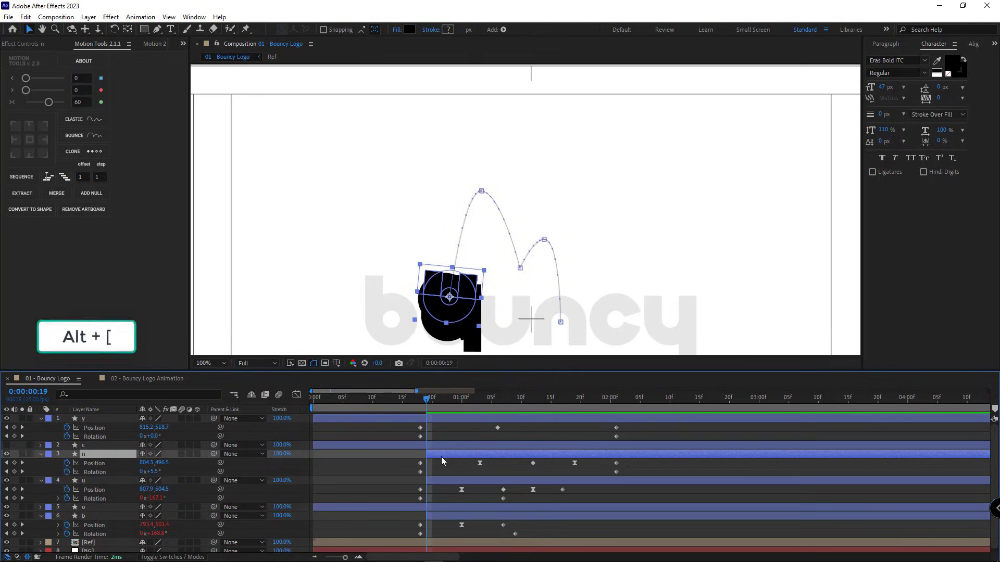
pyautogui.click(439, 472)
pyautogui.click(459, 420)
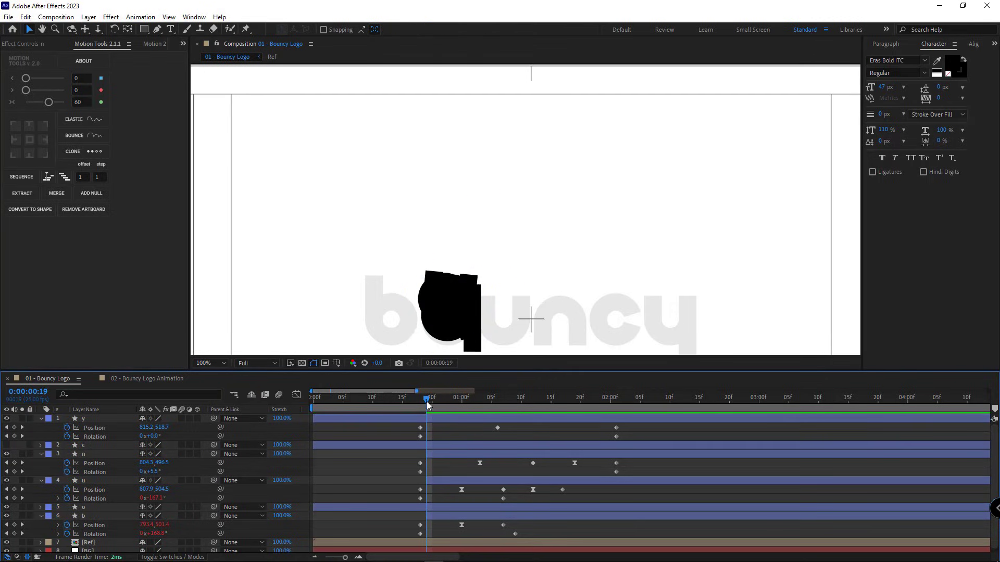
# - At 0:00:01:06, raise the y to Position 1013.5, 206.5 and round its motion path's peak into a wide arc with the Pen tool
pyautogui.moveTo(427, 405); pyautogui.dragTo(497, 405)
pyautogui.moveTo(586, 203); pyautogui.dragTo(642, 151)
pyautogui.press('g')
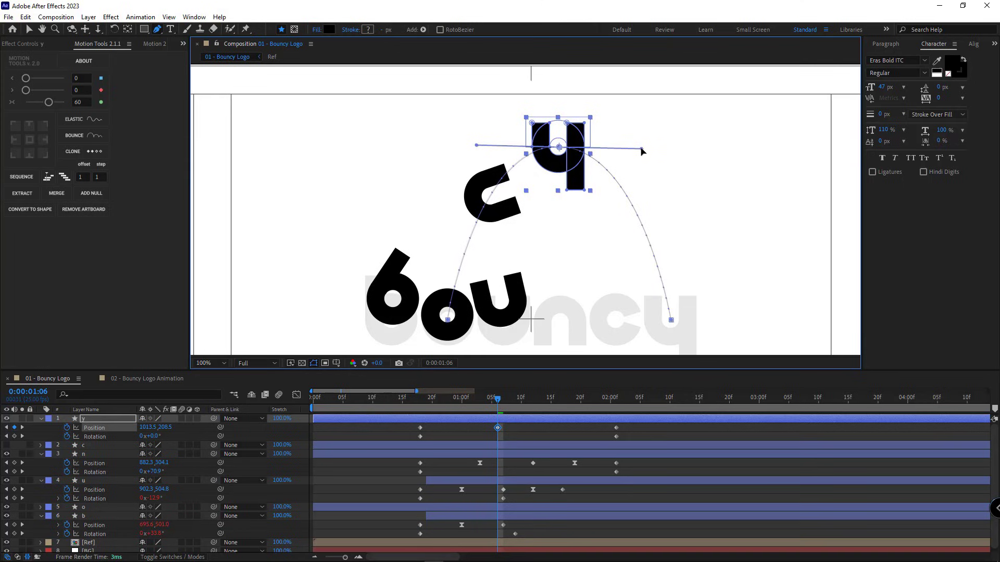
# - Move the y layer's last Position and Rotation keyframes to 0:00:01:16
pyautogui.press('v')
pyautogui.hotkey('shift', 'pagedown')
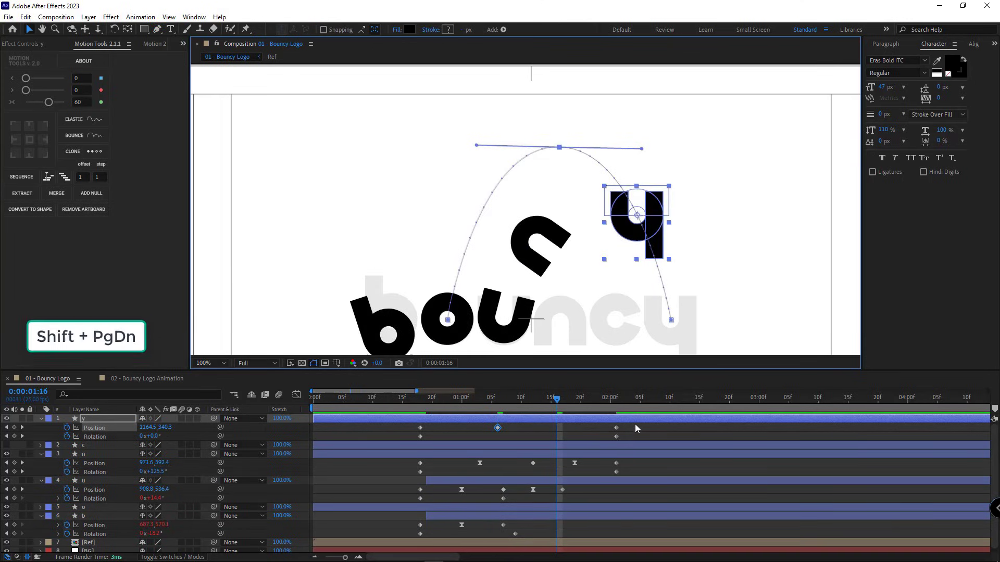
pyautogui.moveTo(624, 426); pyautogui.dragTo(557, 436)
pyautogui.moveTo(648, 328); pyautogui.dragTo(646, 303)
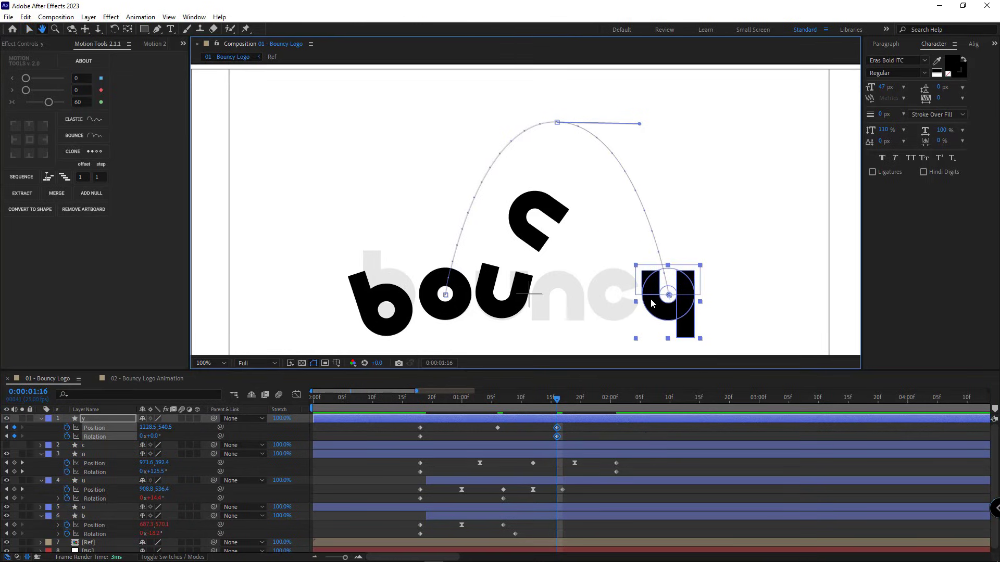
pyautogui.click(621, 436)
# - Raise the y layer's landing point at 0:00:01:16 by setting its Y position to about 517.7
pyautogui.click(168, 428)
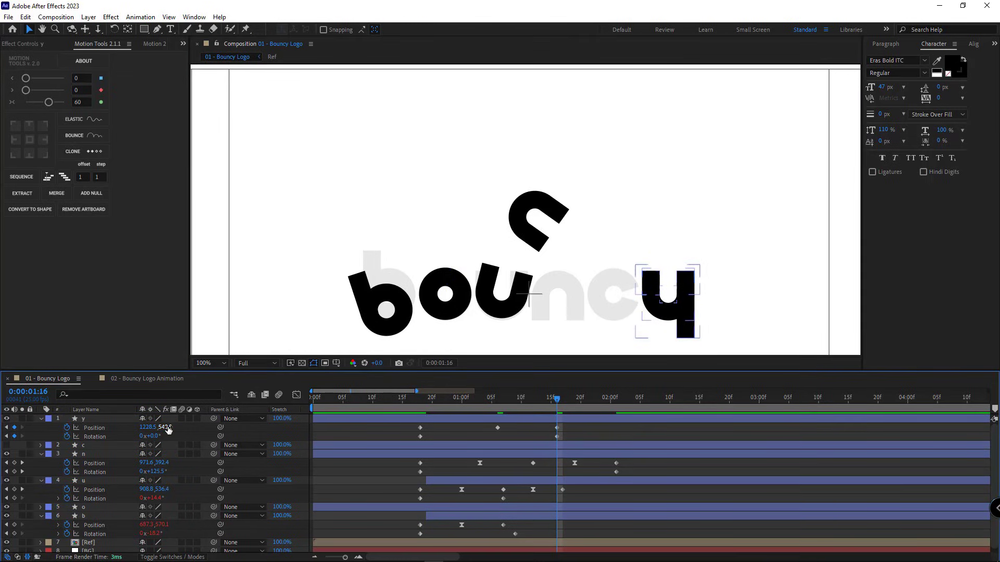
pyautogui.moveTo(168, 429); pyautogui.dragTo(62, 415)
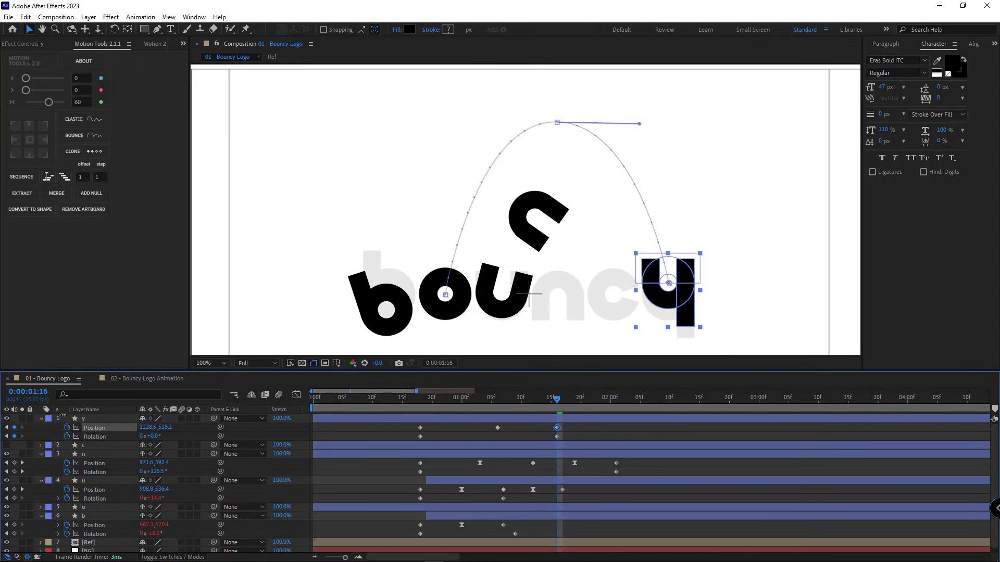
pyautogui.click(518, 436)
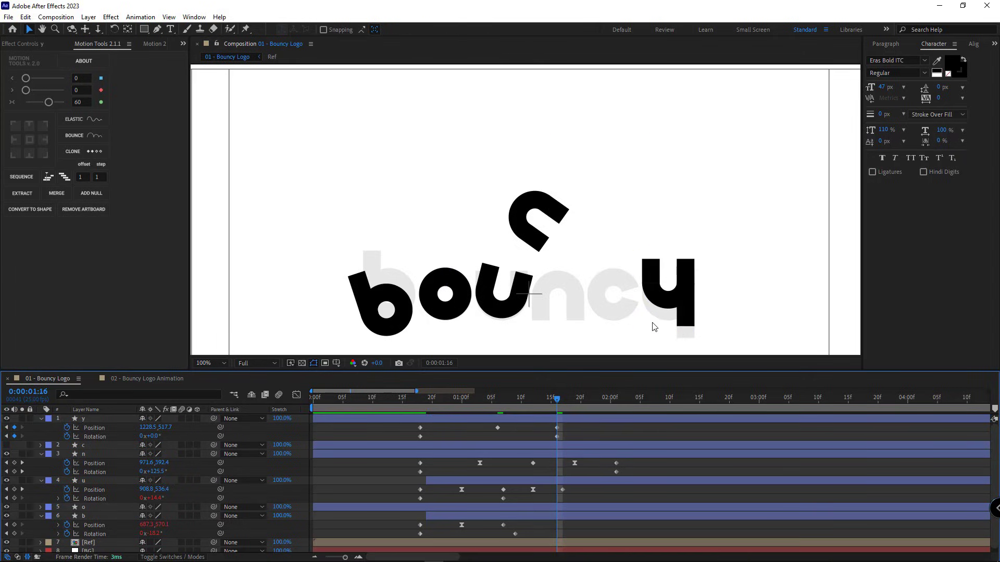
# - Set the y layer's middle Position keyframe velocity to continuous, with 75% incoming and outgoing influence and a speed of 100 pixels/sec
pyautogui.click(666, 284)
pyautogui.click(497, 427)
pyautogui.rightClick(497, 428)
pyautogui.click(526, 541)
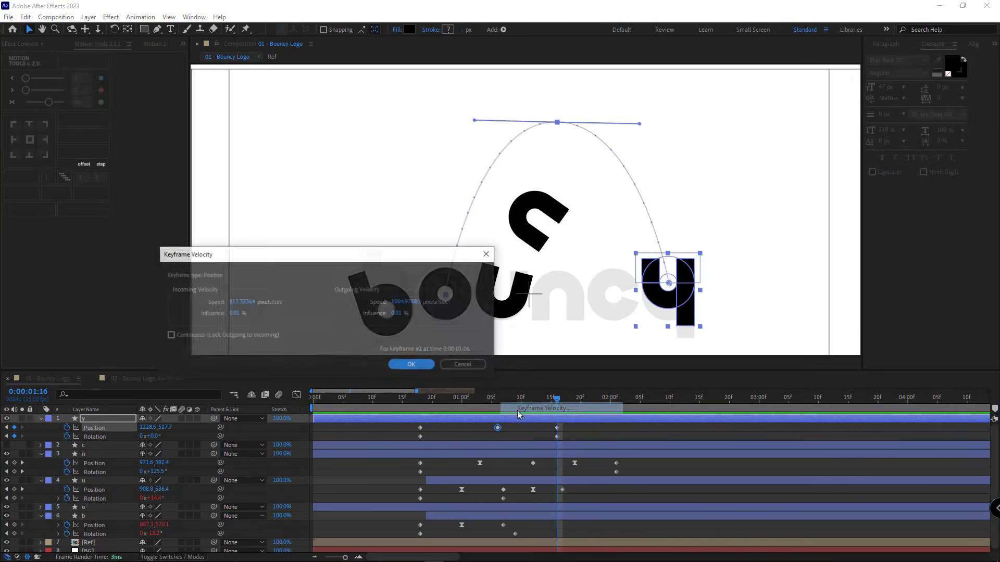
pyautogui.click(192, 335)
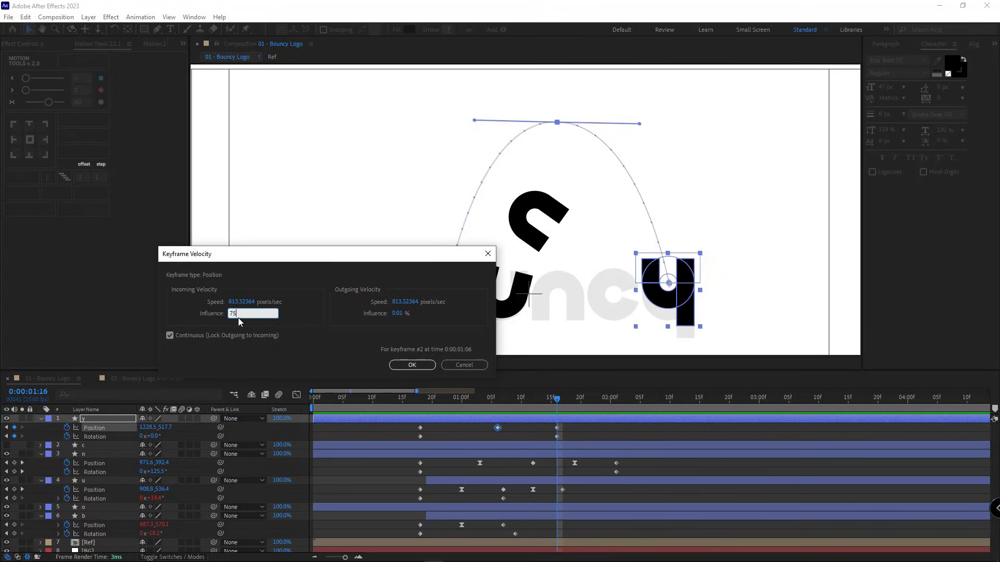
pyautogui.click(396, 314)
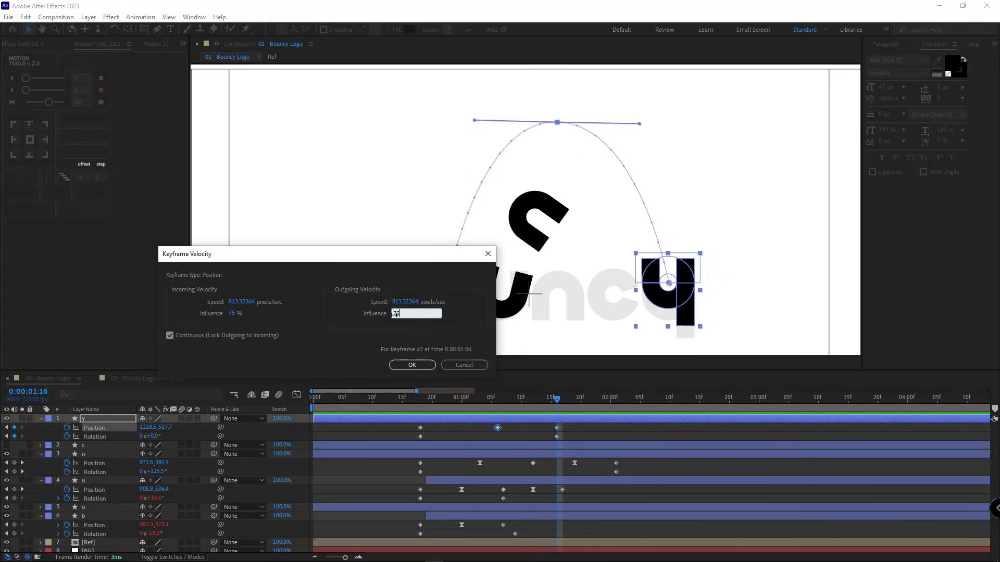
pyautogui.click(239, 303)
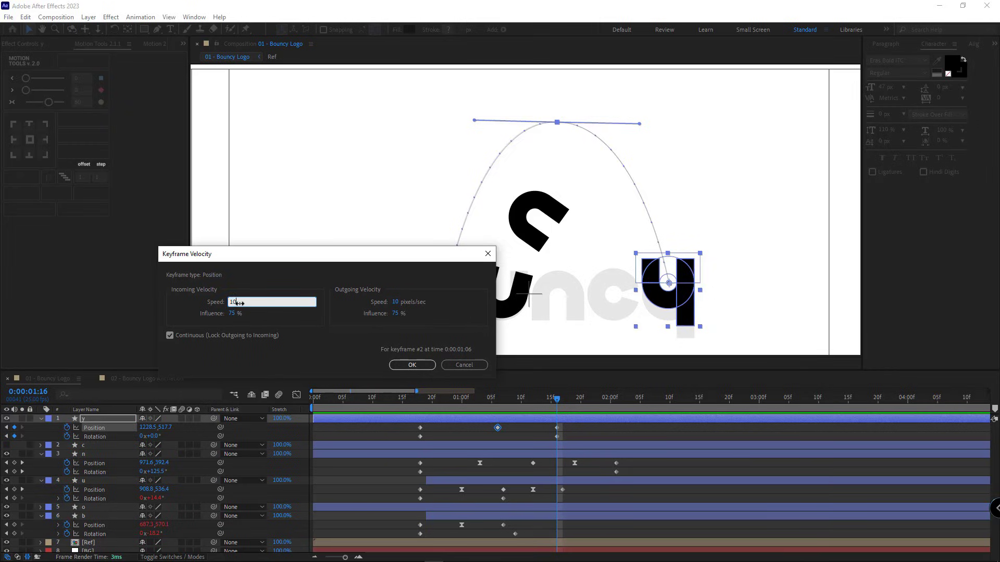
pyautogui.click(425, 366)
# - Preview the y layer's jump from its starting keyframes
pyautogui.click(431, 398)
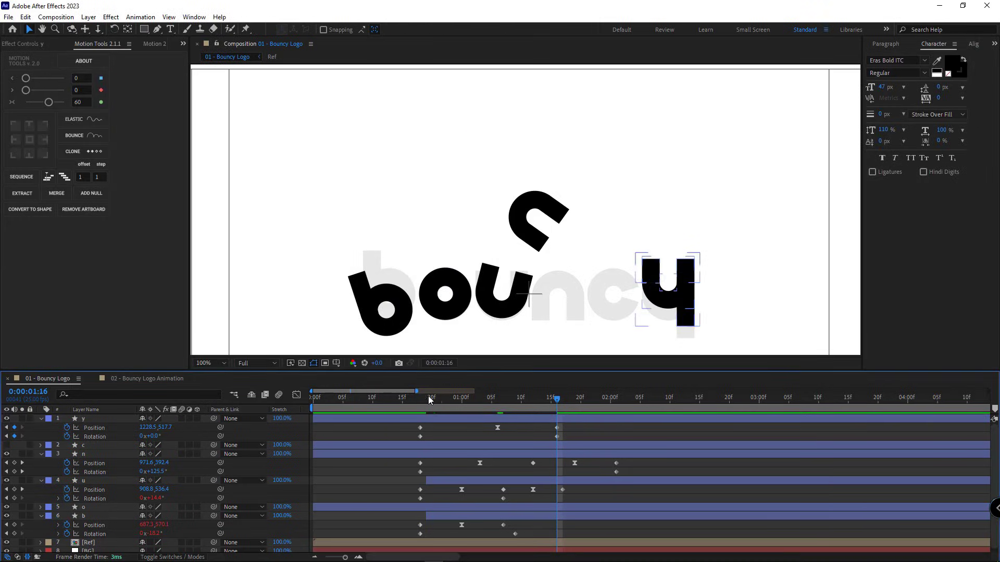
pyautogui.moveTo(437, 401)
pyautogui.mouseDown()
pyautogui.moveTo(535, 415)
pyautogui.moveTo(478, 426)
pyautogui.moveTo(511, 419)
pyautogui.moveTo(486, 432)
pyautogui.moveTo(498, 430)
pyautogui.moveTo(420, 400)
pyautogui.mouseUp()
pyautogui.press('space')
# - Set the velocity speed of the y layer's middle Position keyframe to 150 pixels/sec
pyautogui.click(498, 428)
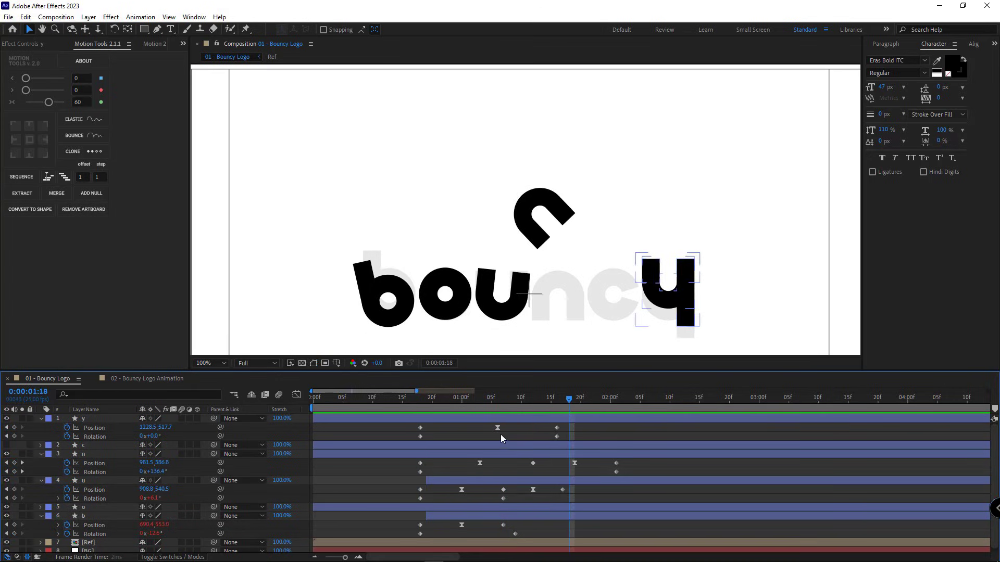
pyautogui.rightClick(496, 433)
pyautogui.click(506, 410)
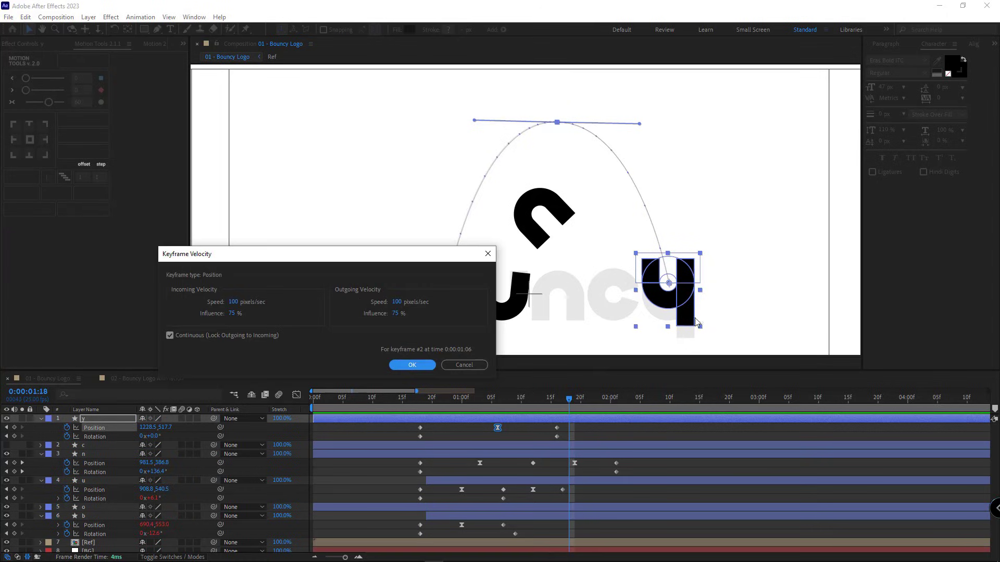
pyautogui.click(234, 303)
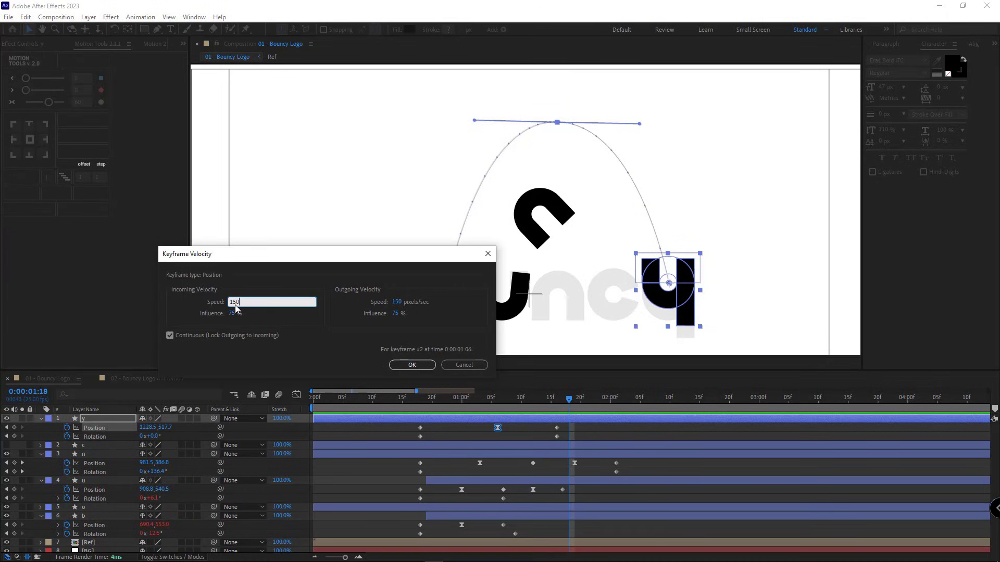
pyautogui.press('Return')
# - Replay the animation from around 0:00:00:19 to check the y layer's motion along its arc
pyautogui.click(432, 412)
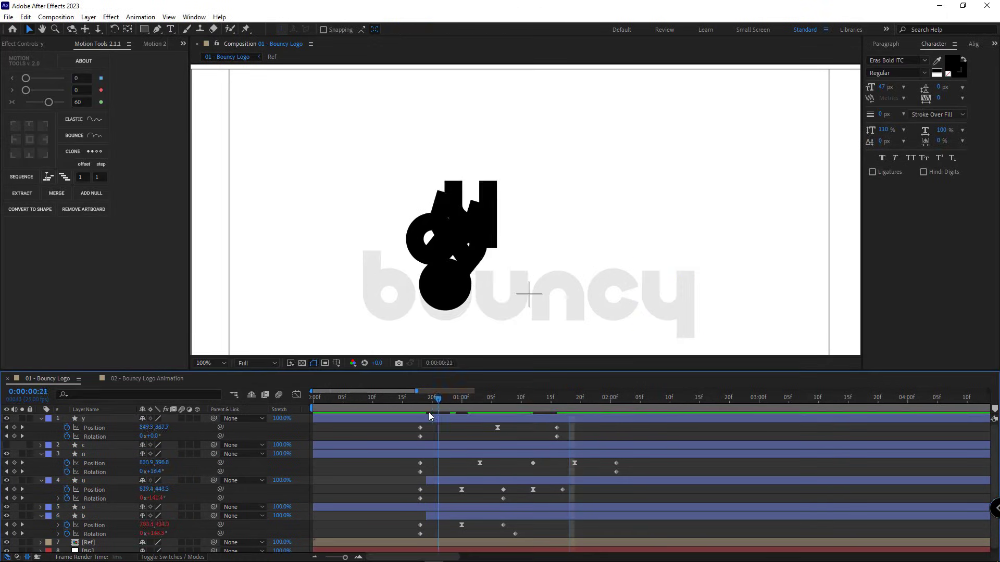
pyautogui.press('space')
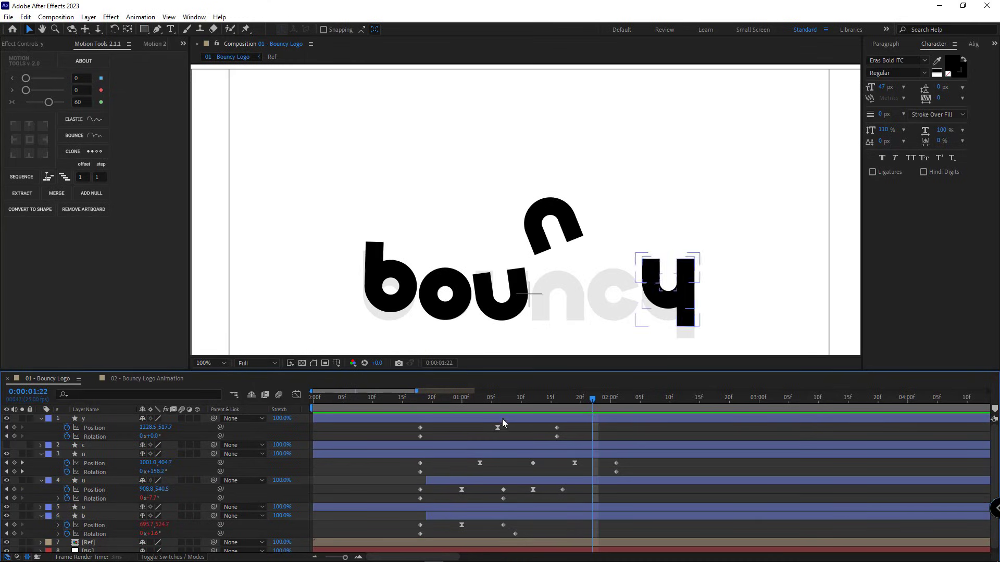
pyautogui.press("'")
pyautogui.click(427, 400)
pyautogui.press('space')
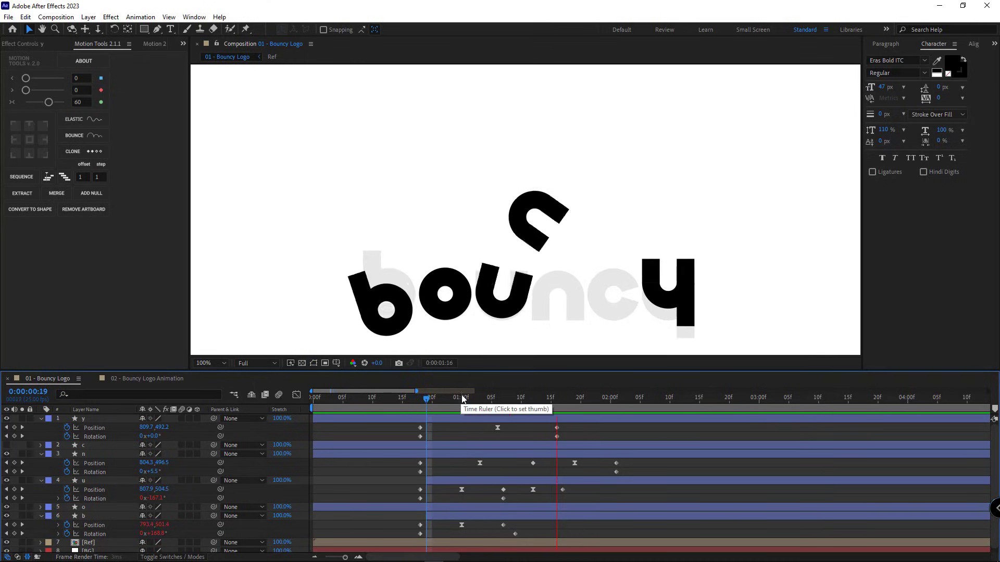
pyautogui.press('space')
# - Set the y layer's Position keyframe velocity at 0:00:01:06 to 200 pixels/sec and preview the jump
pyautogui.moveTo(436, 396); pyautogui.dragTo(497, 425)
pyautogui.rightClick(498, 426)
pyautogui.click(526, 407)
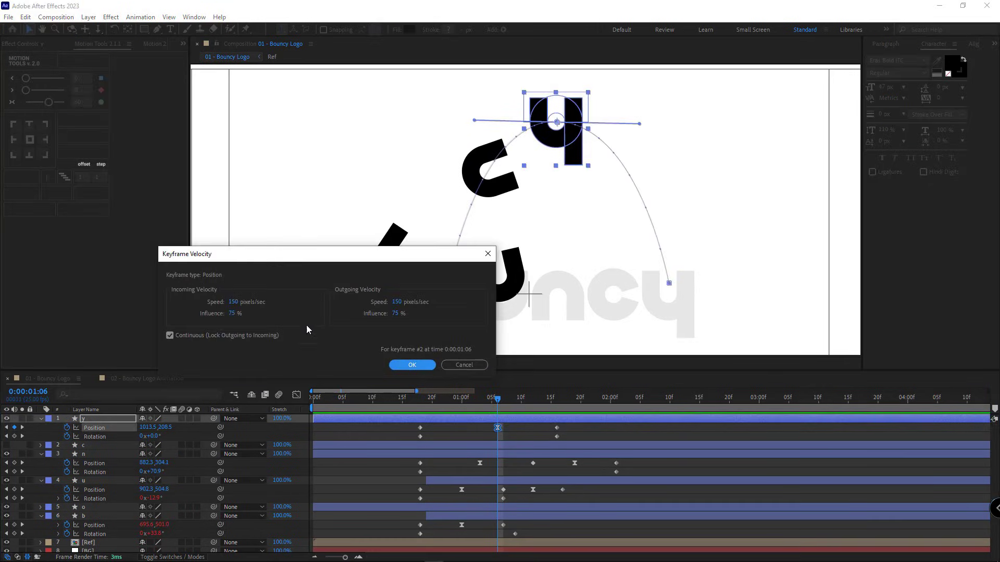
pyautogui.click(234, 304)
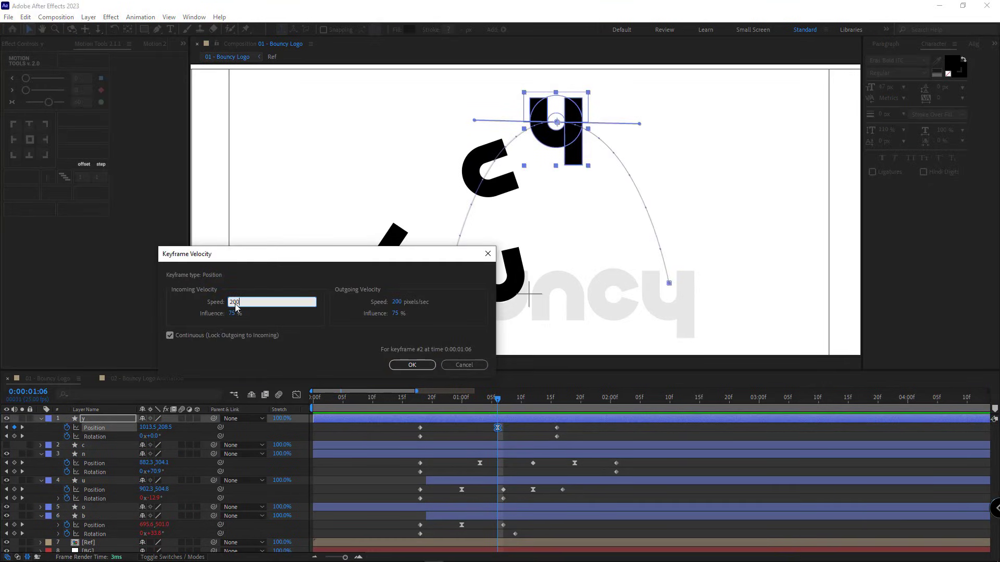
pyautogui.write('200')
pyautogui.press('Return')
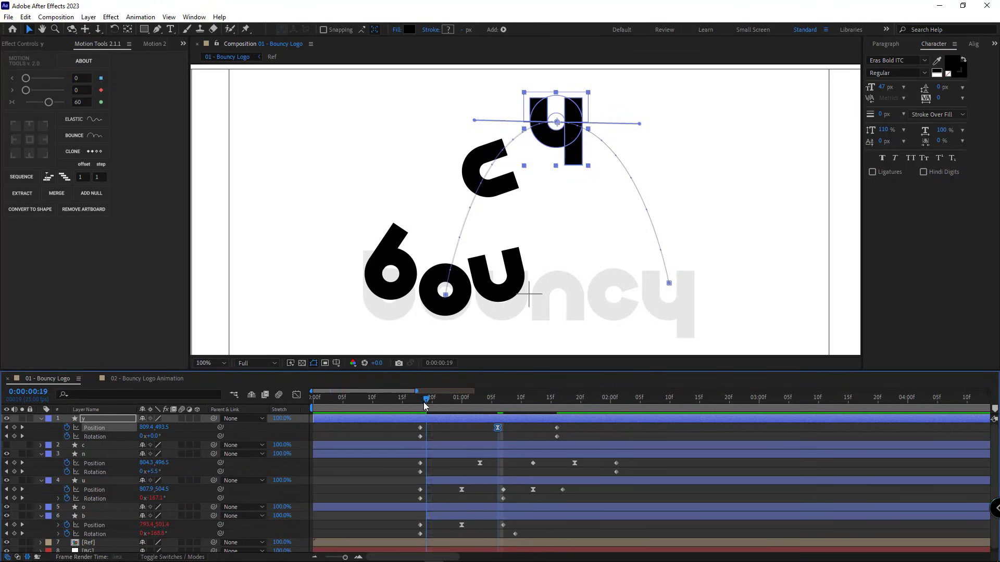
pyautogui.press('space')
pyautogui.press('space')
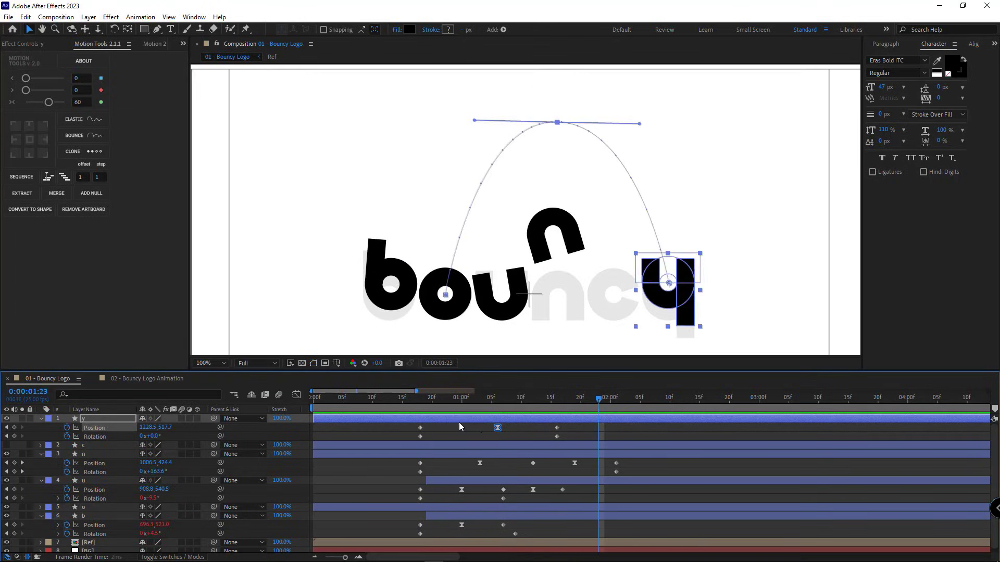
# - Set the y layer's starting Rotation at 0:00:00:18 to -180°
pyautogui.moveTo(440, 400); pyautogui.dragTo(418, 406)
pyautogui.moveTo(151, 436); pyautogui.dragTo(119, 478)
pyautogui.click(157, 439)
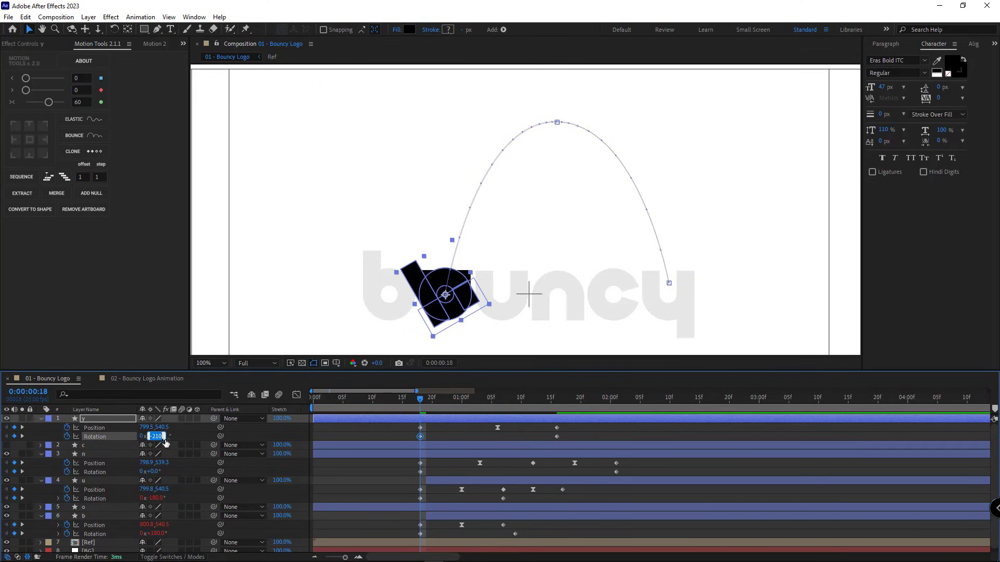
pyautogui.write('-180')
pyautogui.press('Return')
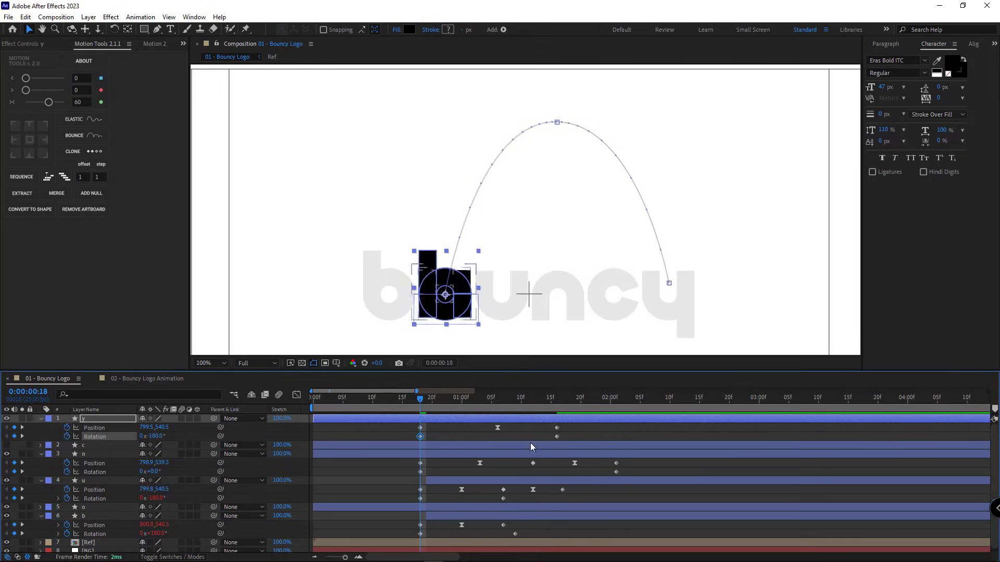
# - Preview the y layer's spinning jump from 0:00:00:18
pyautogui.click(539, 434)
pyautogui.press('space')
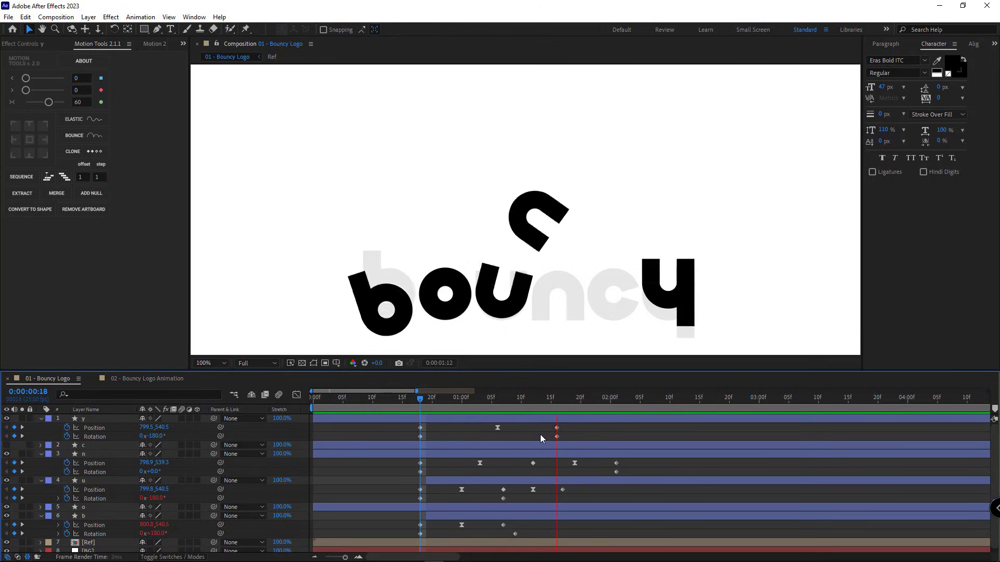
pyautogui.click(421, 400)
pyautogui.press('space')
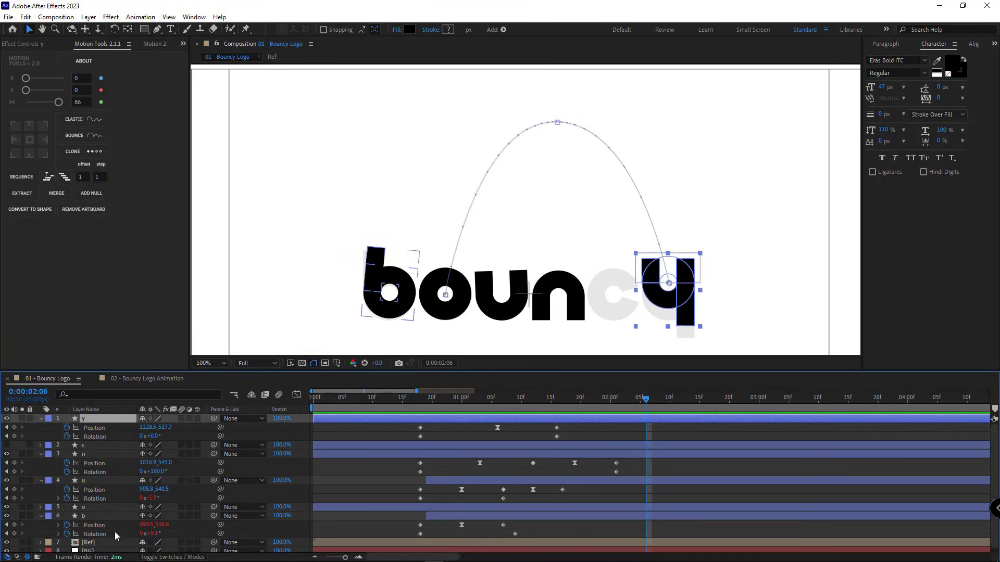
# - Copy only the expression from the b layer's Position and paste it onto the y layer's Position
pyautogui.rightClick(100, 527)
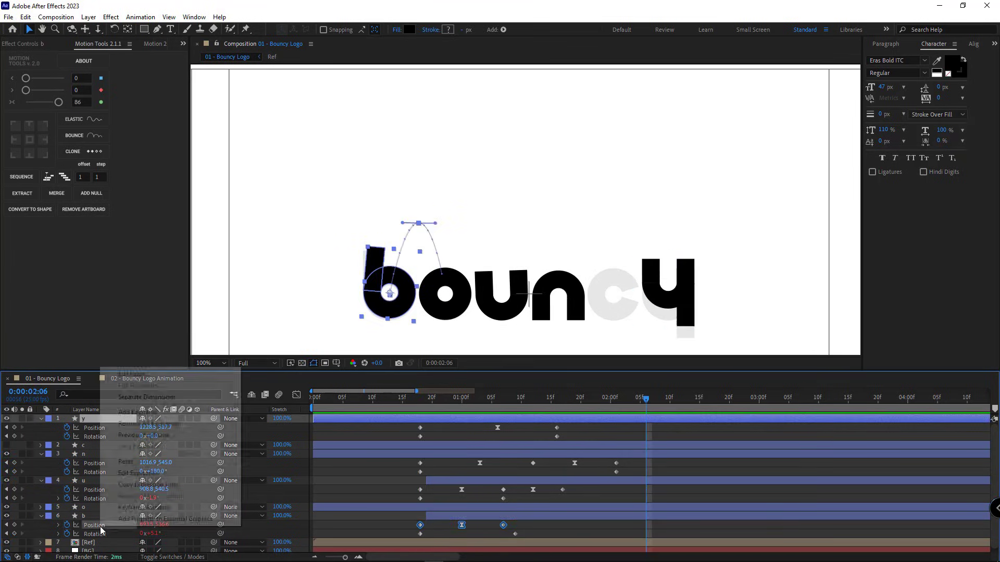
pyautogui.click(133, 484)
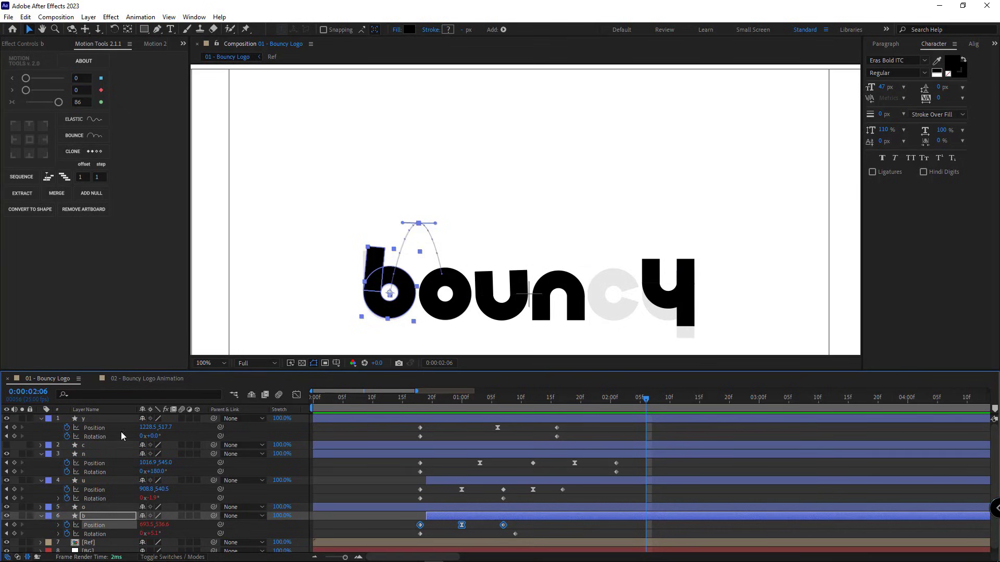
pyautogui.click(81, 427)
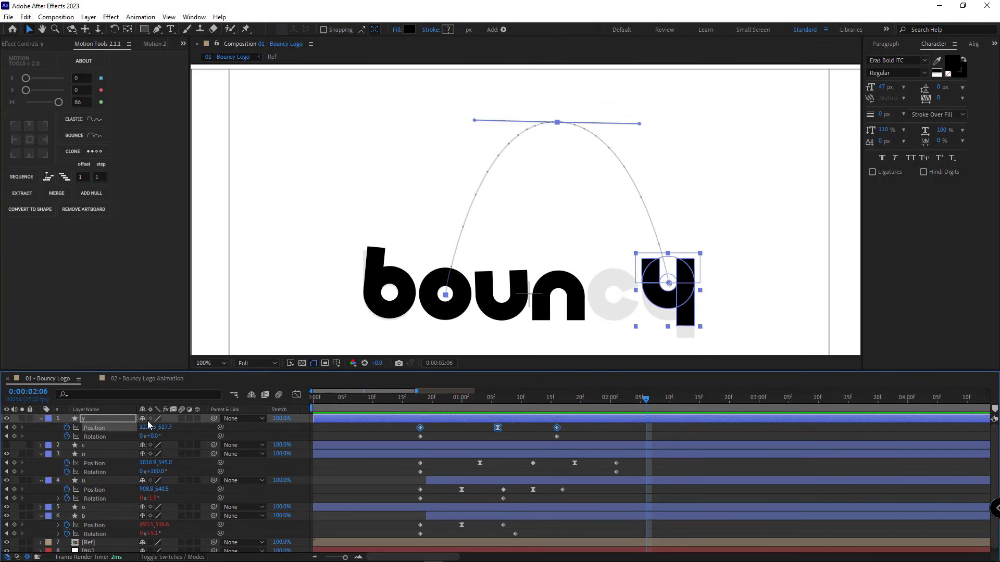
pyautogui.hotkey('ctrl', 'v')
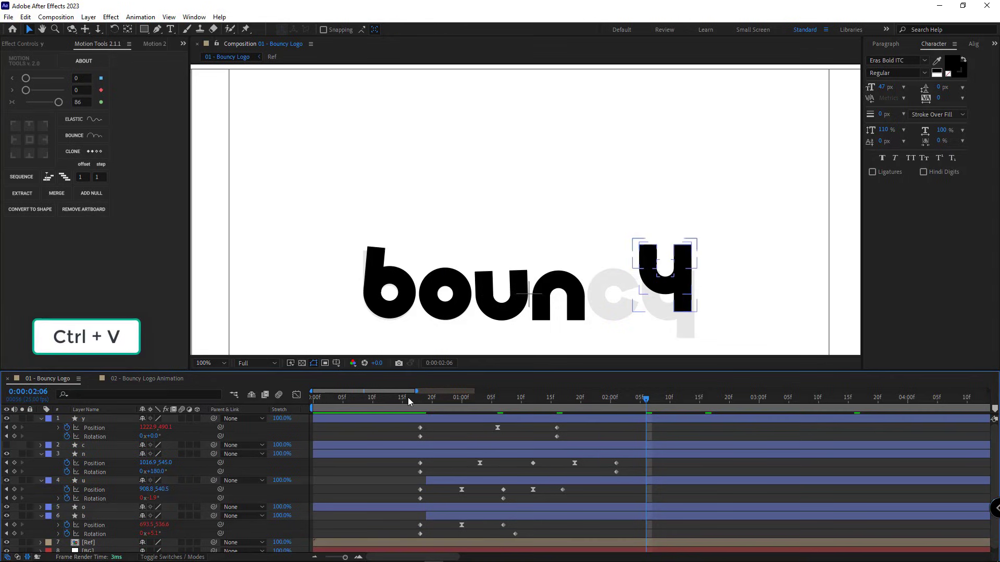
# - Play the animation from 0:00:00:18 to check the y layer's bounce after landing
pyautogui.click(421, 398)
pyautogui.press('space')
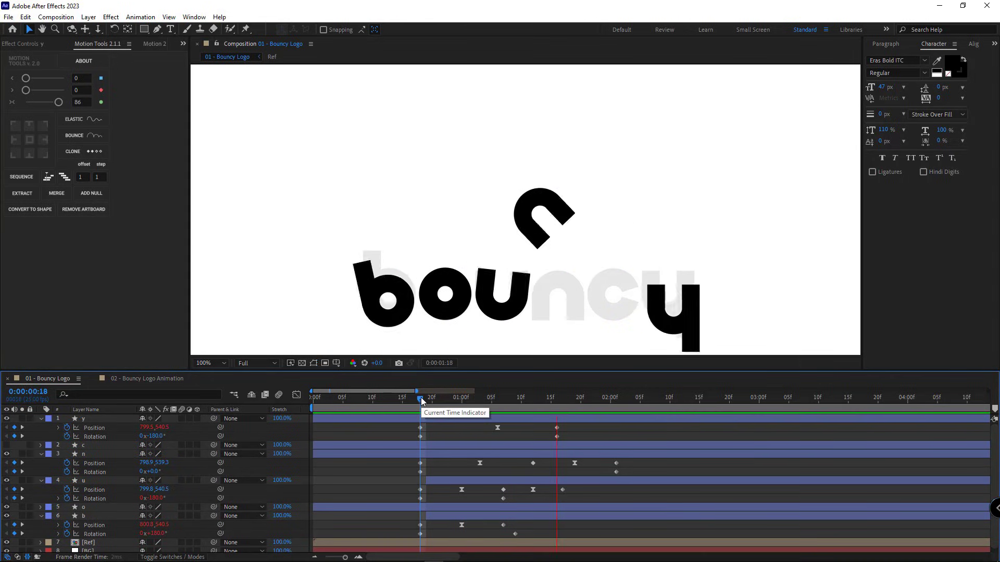
pyautogui.press('space')
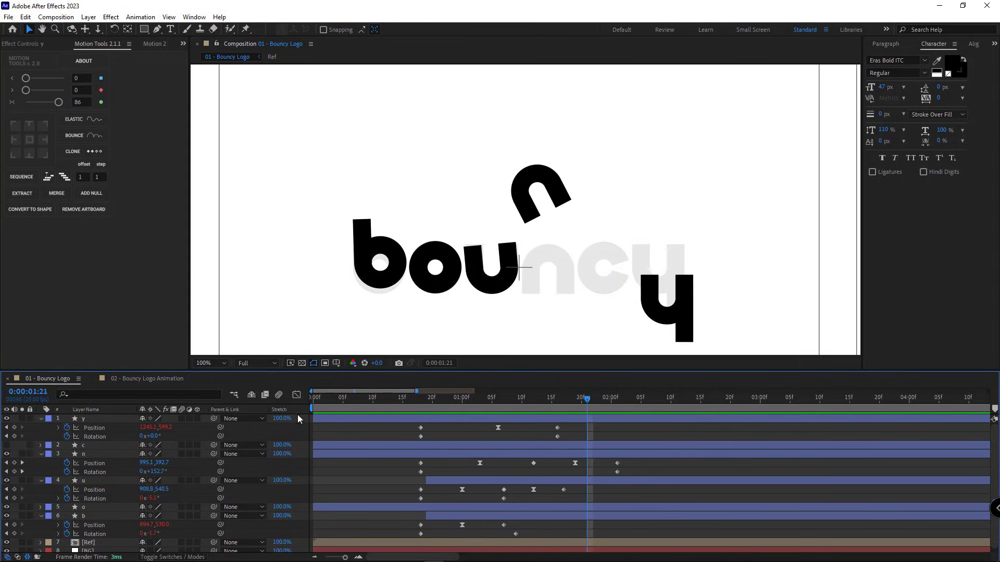
# - Set amp to .05 in the y layer's Position expression
pyautogui.click(59, 427)
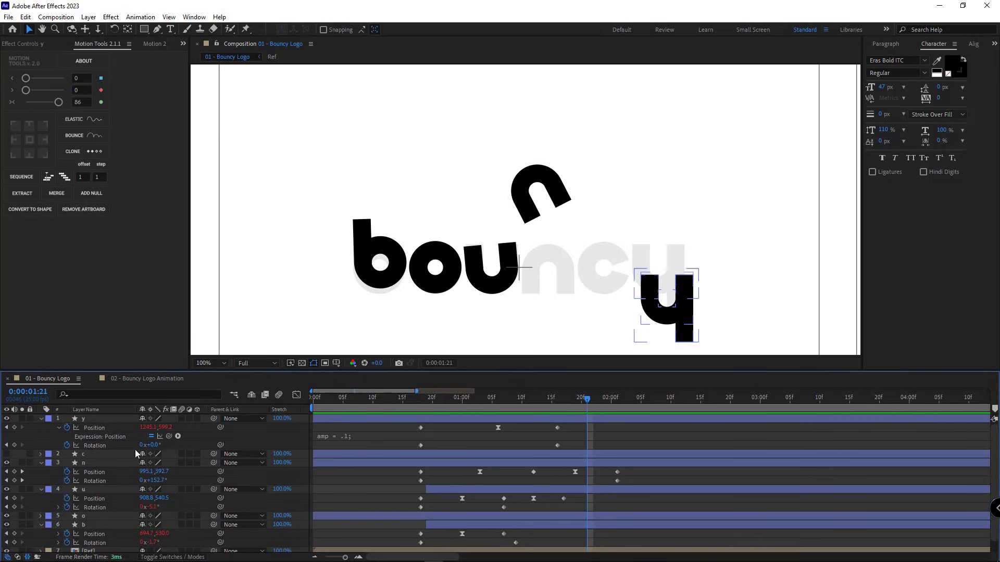
pyautogui.click(354, 437)
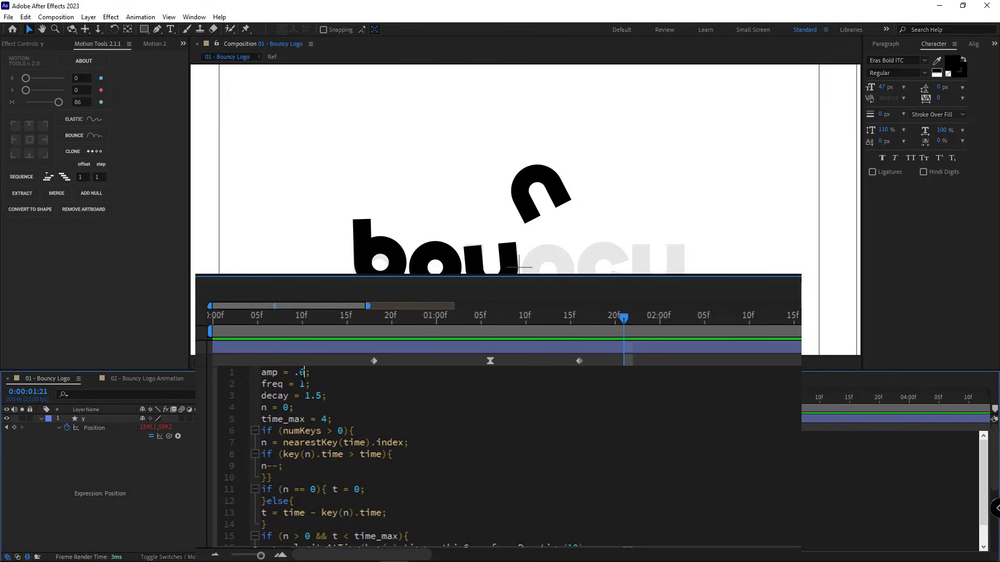
pyautogui.press('KP_Enter')
# - Preview the y layer's adjusted bounce from 0:00:00:15
pyautogui.click(404, 401)
pyautogui.press('space')
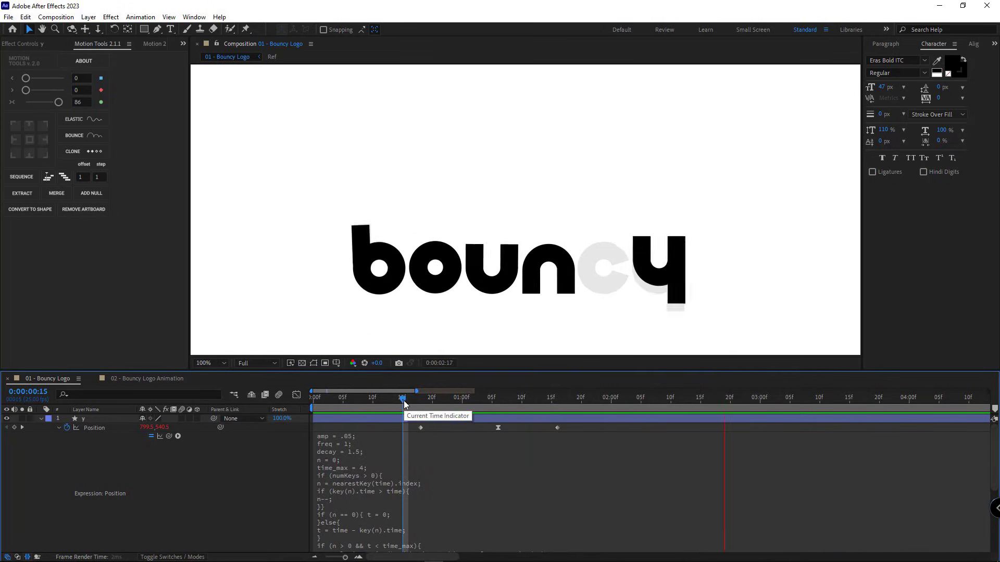
pyautogui.press('space')
# - Copy only the expression from the b layer's Rotation and paste it onto the y layer's Rotation
pyautogui.click(59, 428)
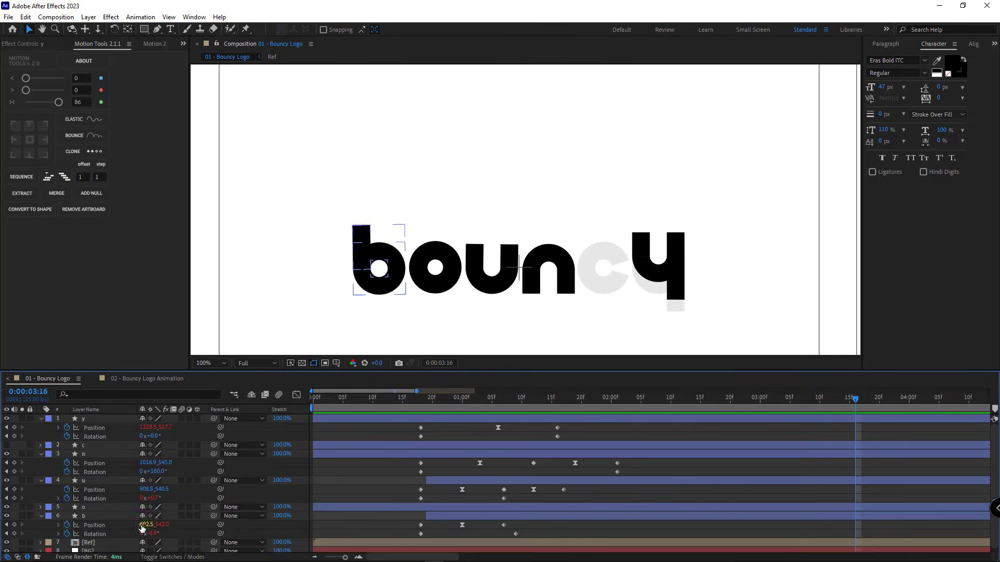
pyautogui.rightClick(101, 534)
pyautogui.click(148, 491)
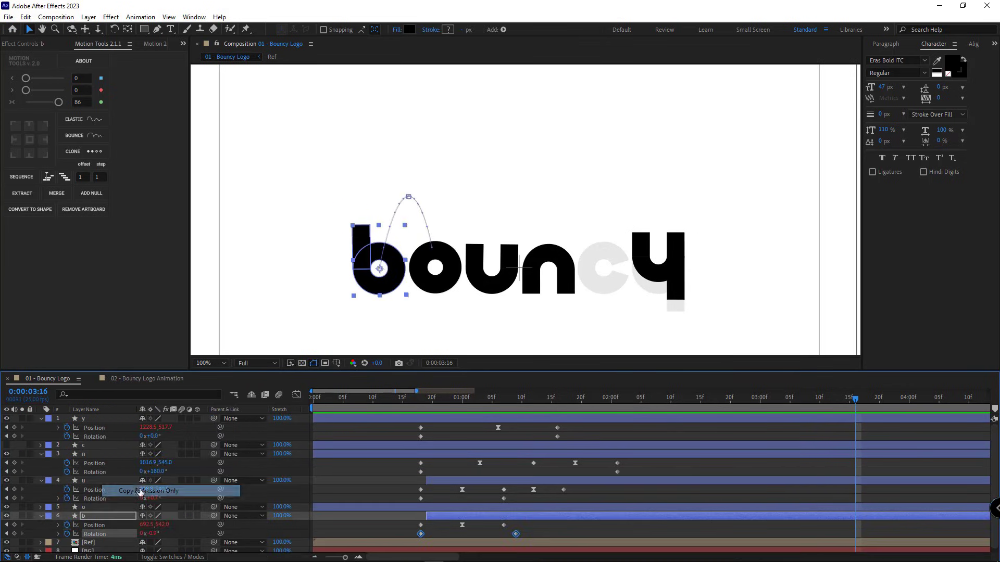
pyautogui.keyDown('ctrl'); pyautogui.click(94, 436); pyautogui.keyUp('ctrl')
pyautogui.click(105, 436)
pyautogui.hotkey('ctrl', 'v')
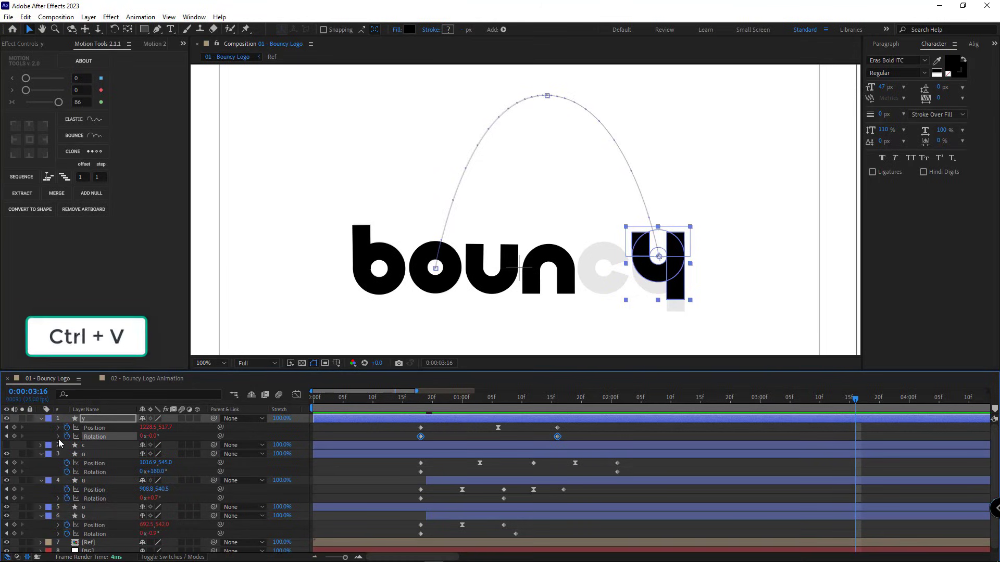
# - Preview the y layer's rotation bounce from 0:00:00:17
pyautogui.click(417, 401)
pyautogui.press('space')
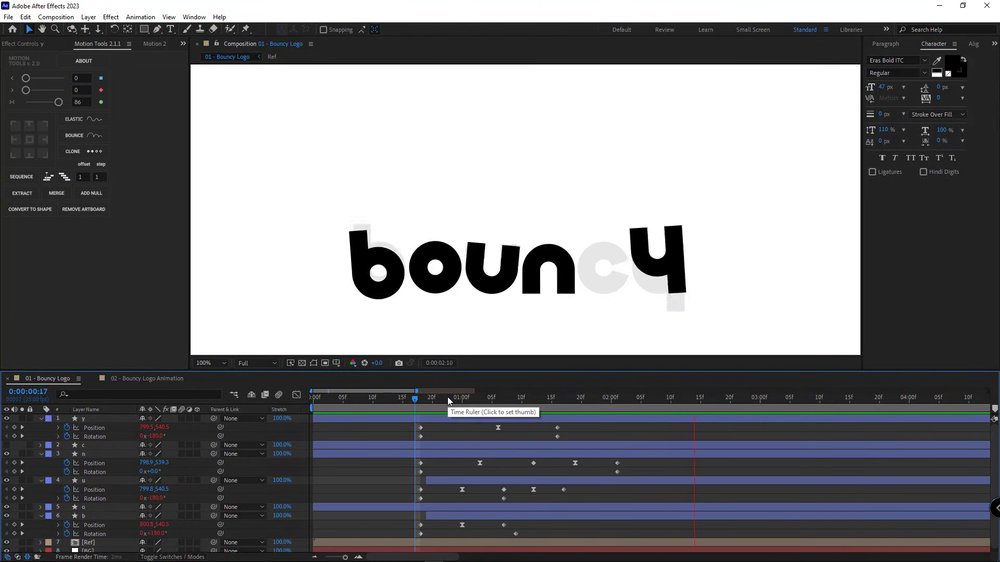
pyautogui.press('space')
# - Delay the y layer's last Rotation keyframe by two frames to 0:00:01:18 and preview the landing from 0:00:00:18
pyautogui.moveTo(555, 439); pyautogui.dragTo(568, 440)
pyautogui.click(420, 402)
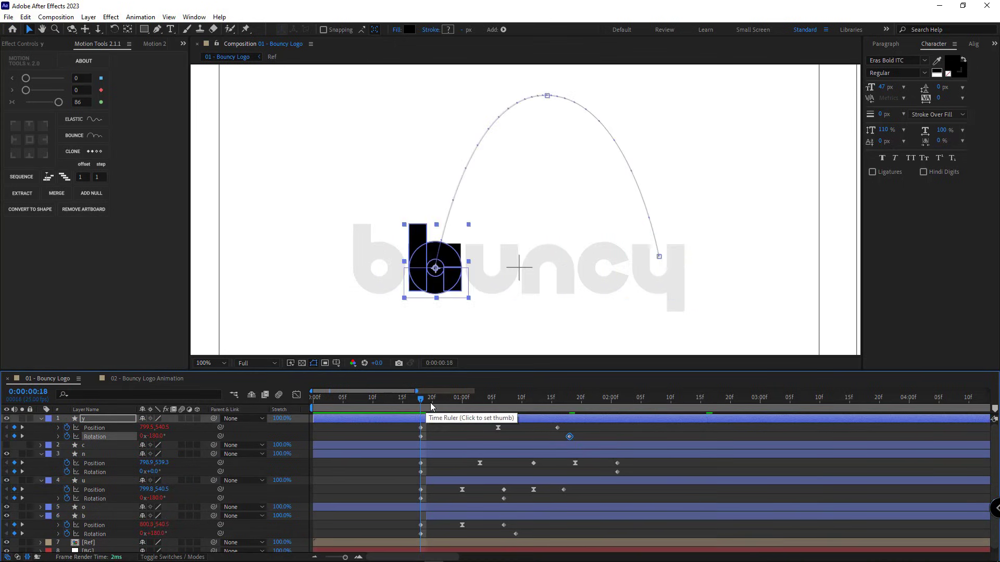
pyautogui.press('space')
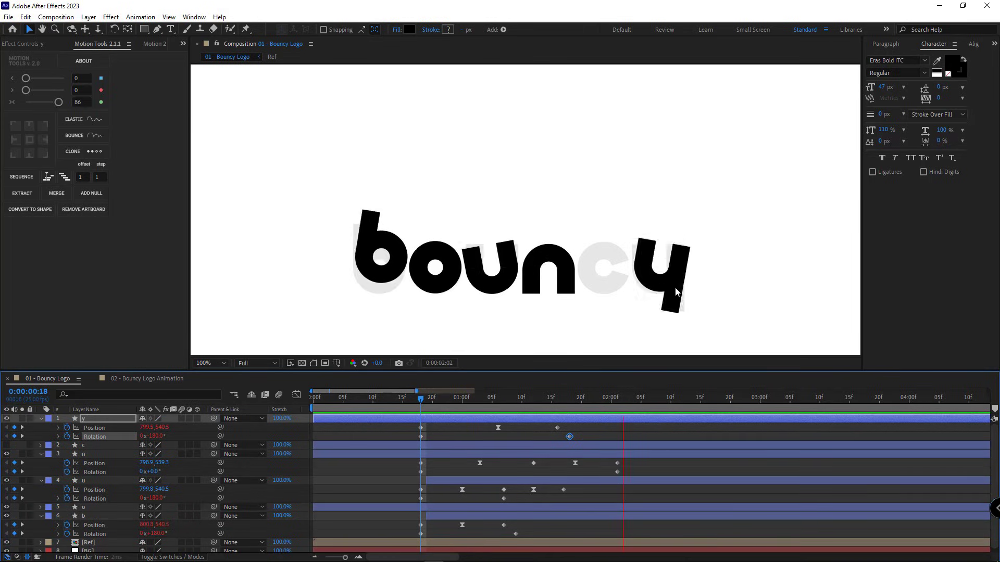
pyautogui.press('space')
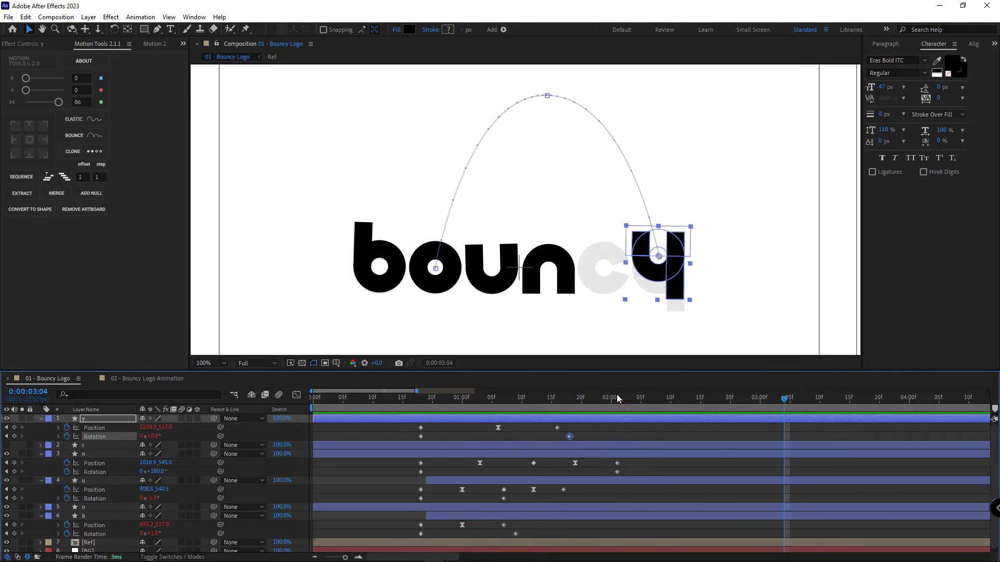
pyautogui.press('space')
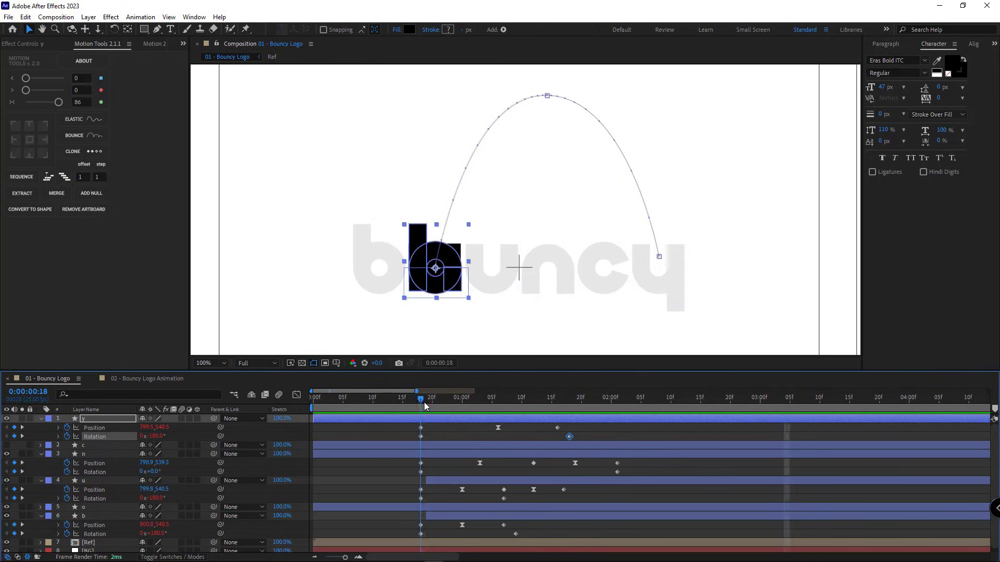
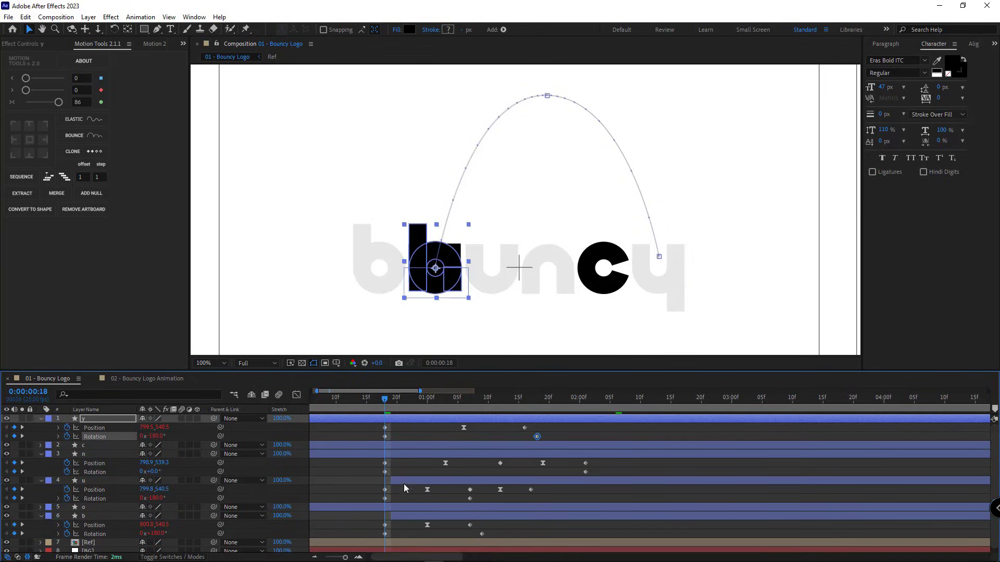
# - Trim the starts of the y and n layers to 0:00:00:19, in line with the u and b layers
pyautogui.hscroll(-2, 404, 484)
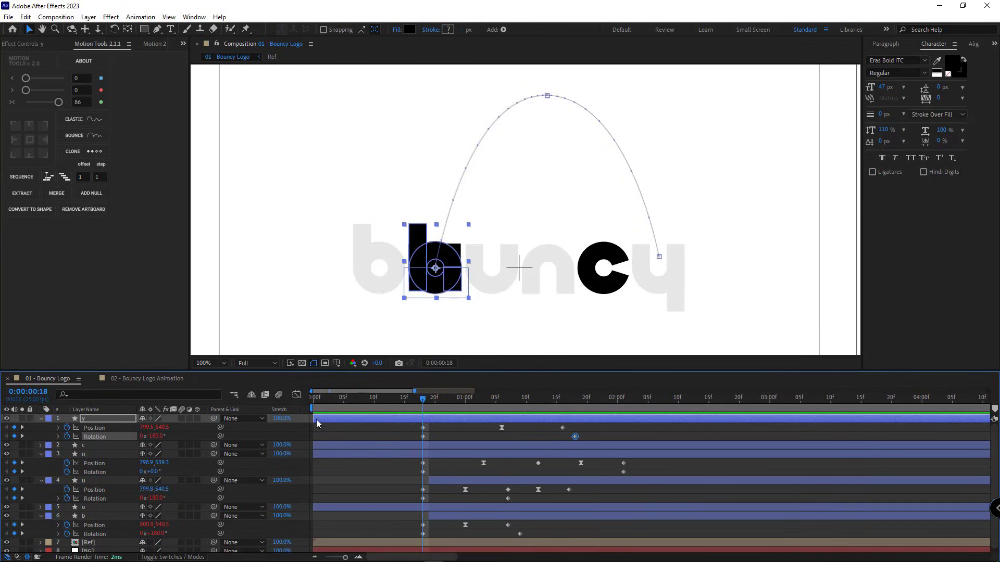
pyautogui.moveTo(314, 419); pyautogui.dragTo(429, 419)
pyautogui.click(443, 435)
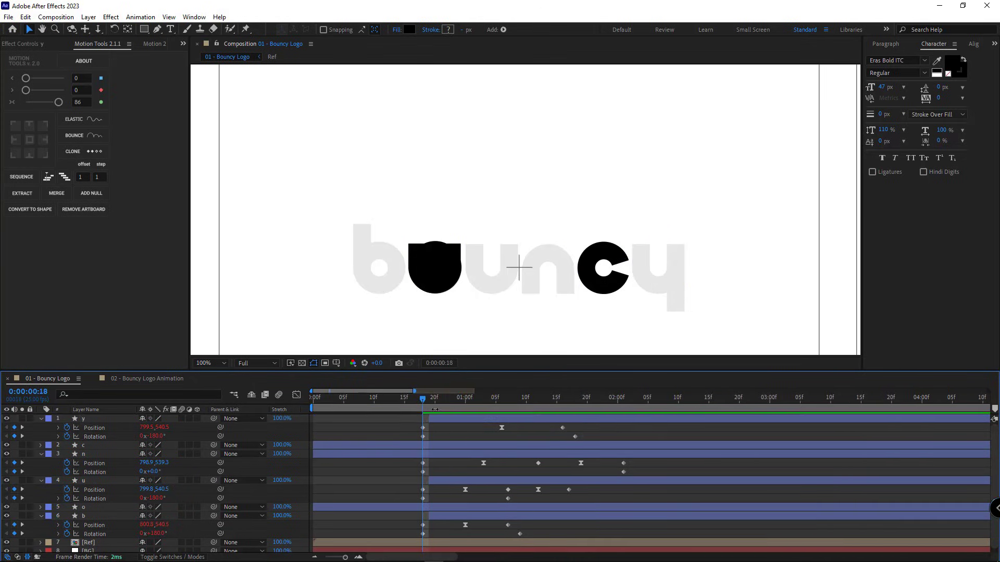
pyautogui.click(462, 462)
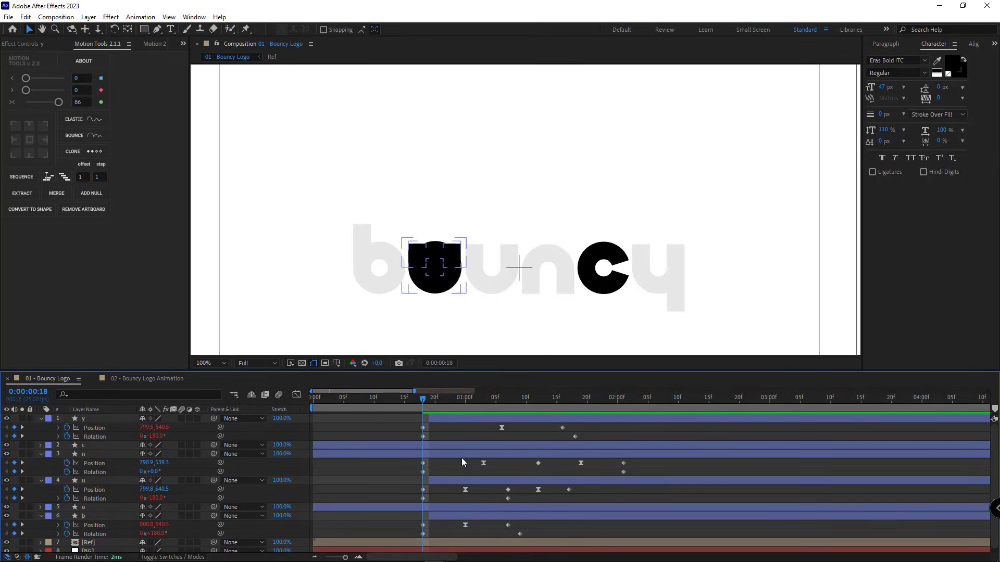
pyautogui.moveTo(315, 454); pyautogui.dragTo(429, 454)
pyautogui.click(467, 469)
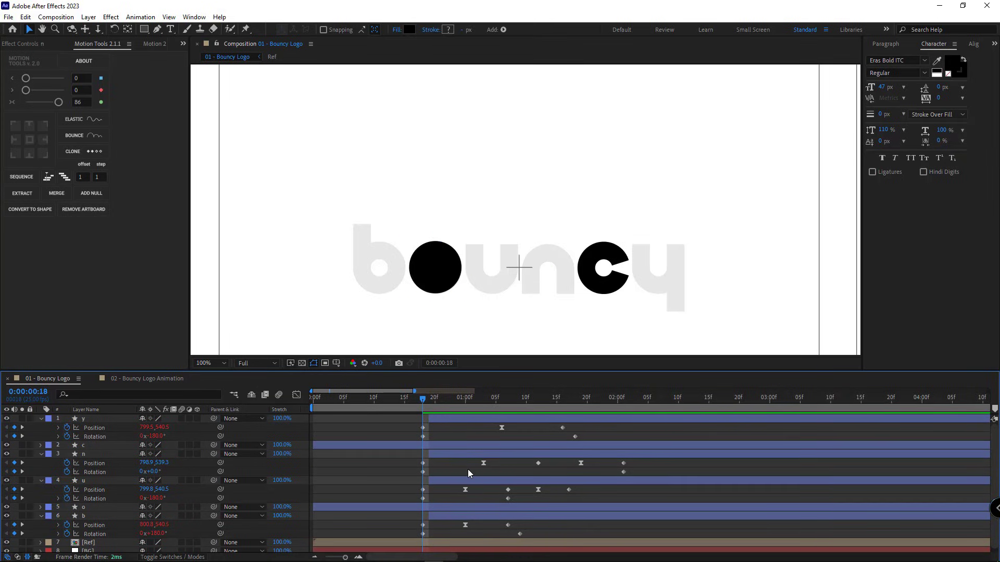
# - Add Position and Rotation keyframes to the c layer and move both to about 0:00:02:24 as its final pose
pyautogui.click(490, 446)
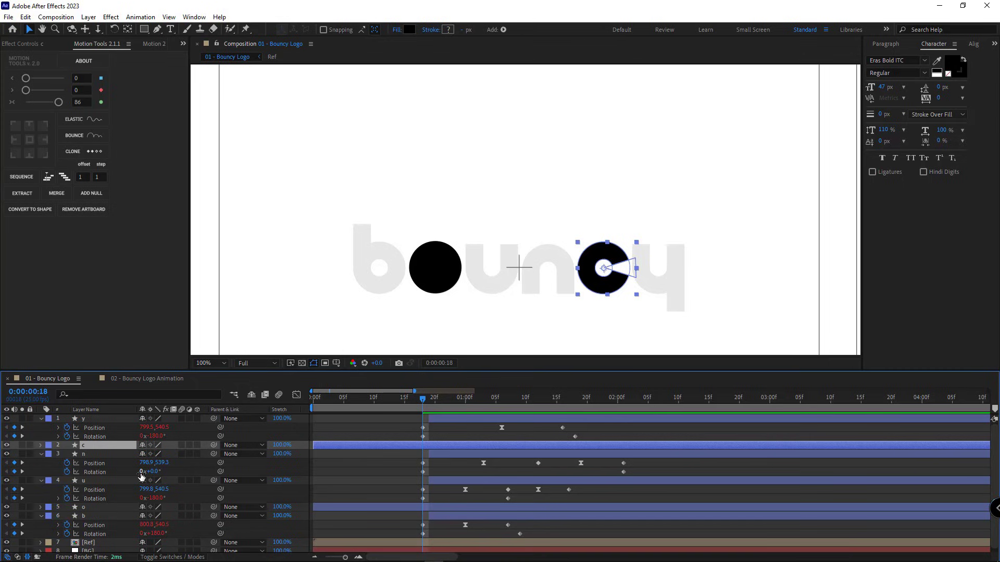
pyautogui.press('p')
pyautogui.hotkey('shift', 'r')
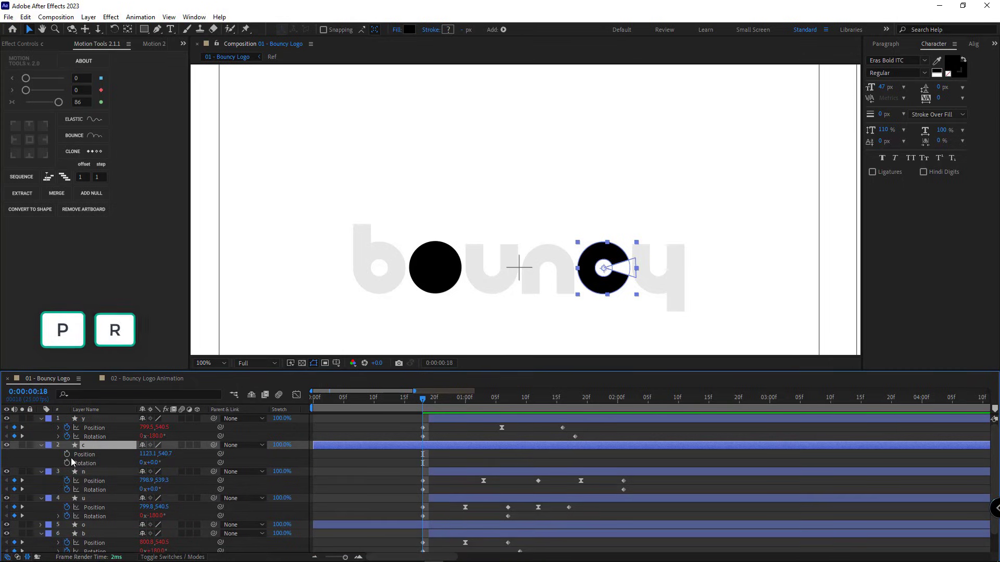
pyautogui.moveTo(67, 455); pyautogui.dragTo(67, 463)
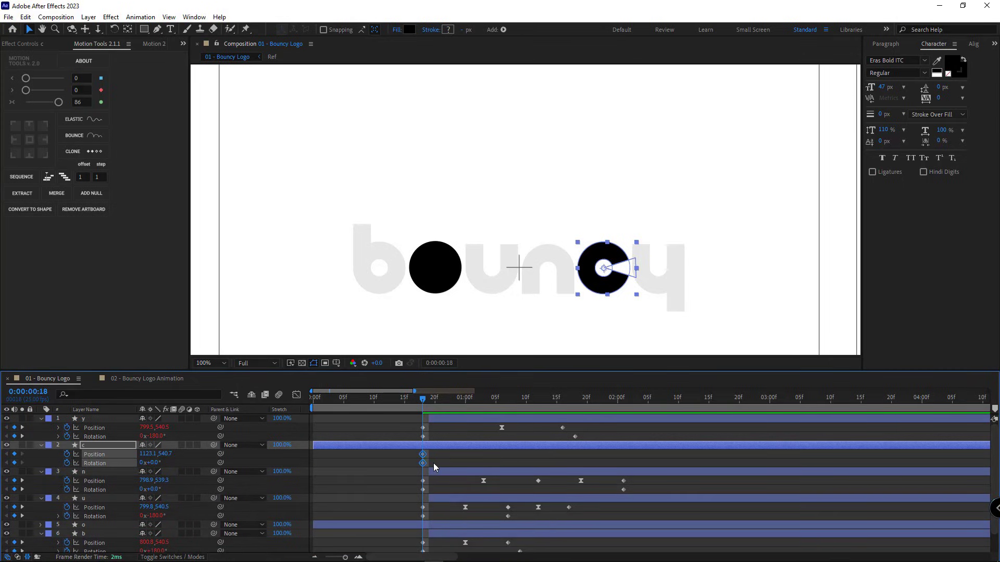
pyautogui.moveTo(422, 465); pyautogui.dragTo(764, 461)
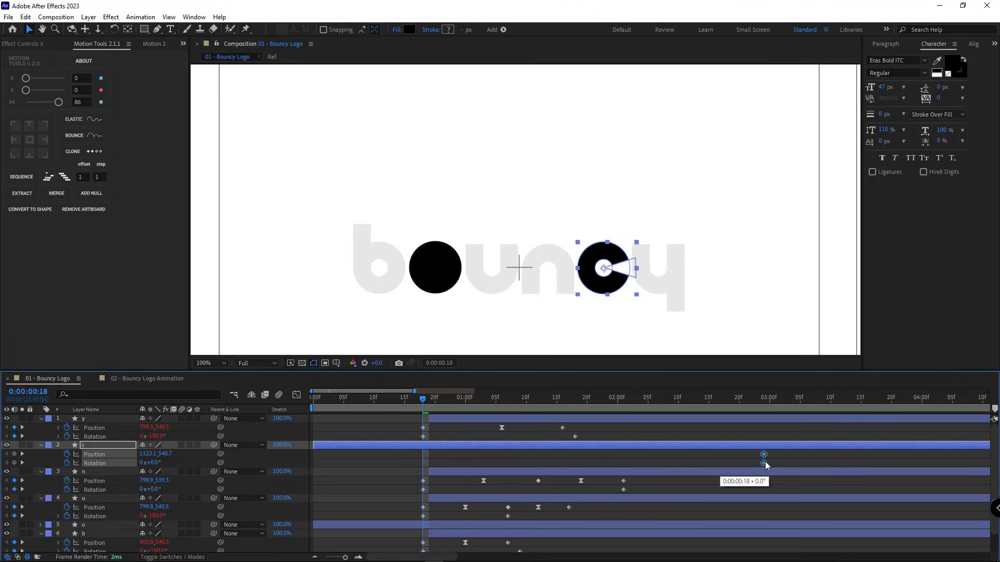
pyautogui.click(714, 466)
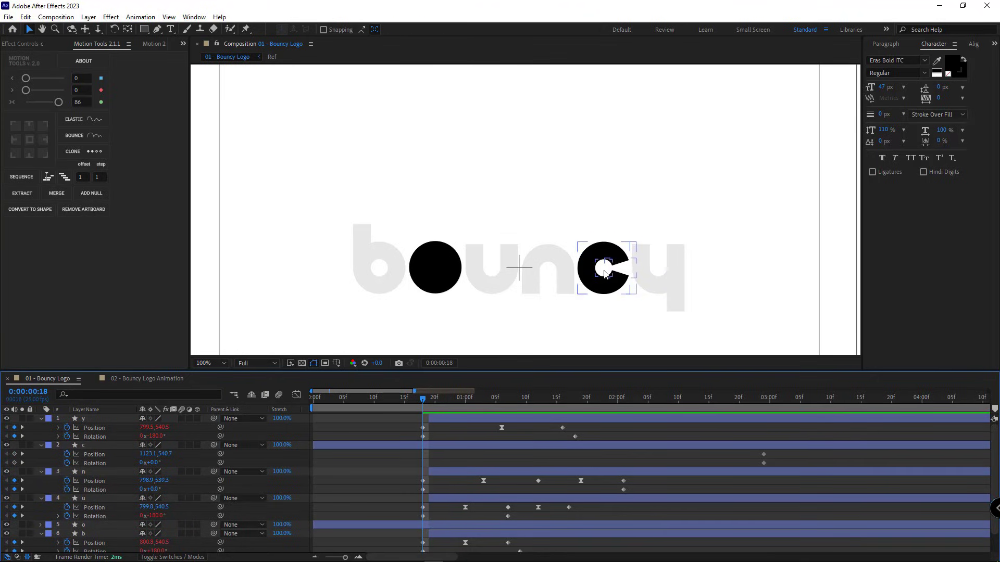
# - At 0:00:00:18, move the c onto the o at Position 800.1, 540.7 and add a starting Rotation keyframe
pyautogui.moveTo(604, 274); pyautogui.dragTo(437, 274)
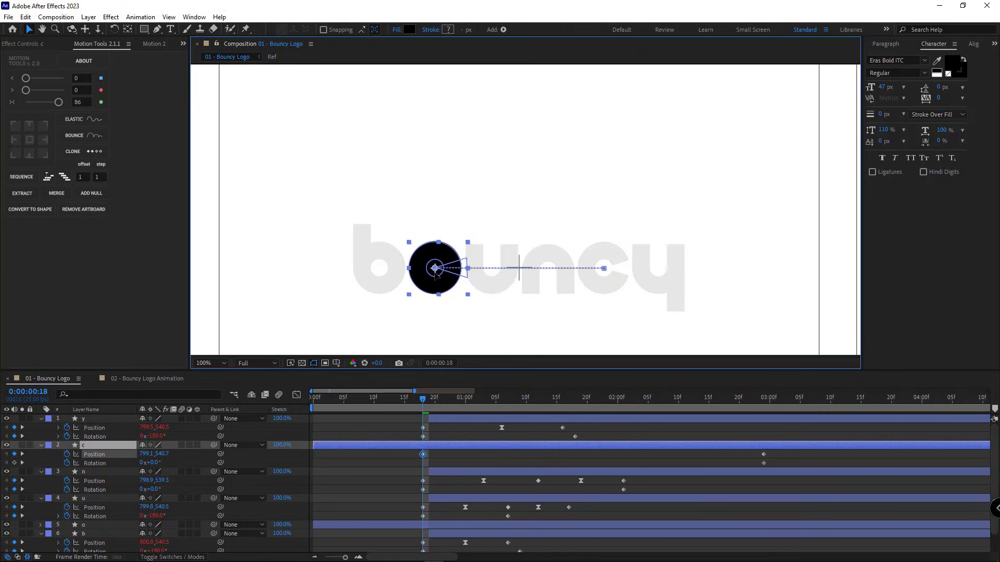
pyautogui.click(458, 433)
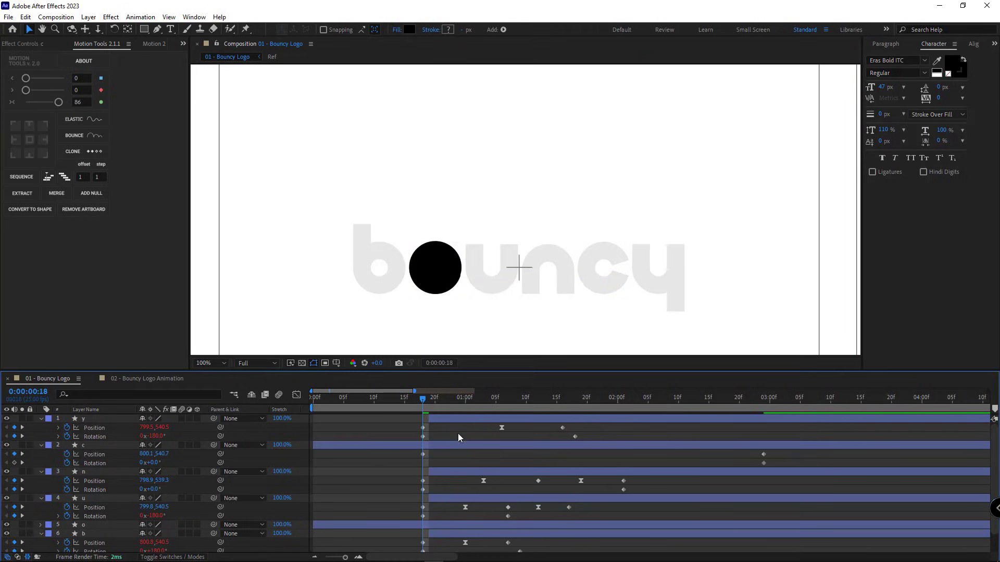
pyautogui.click(15, 463)
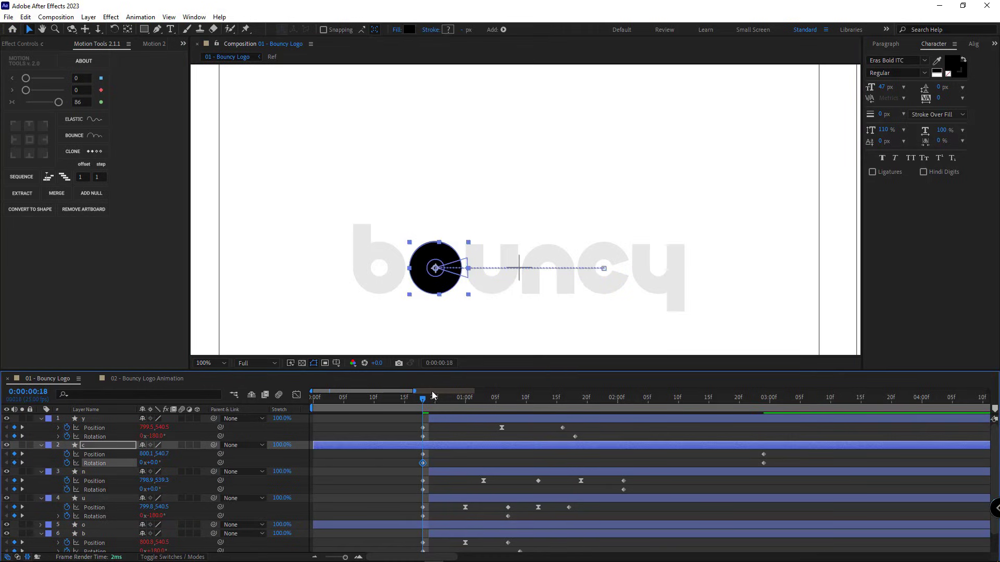
# - At 0:00:01:05, raise the c high above the o to create a Position keyframe at its first jump peak
pyautogui.moveTo(423, 399); pyautogui.dragTo(495, 405)
pyautogui.moveTo(466, 280); pyautogui.dragTo(504, 108)
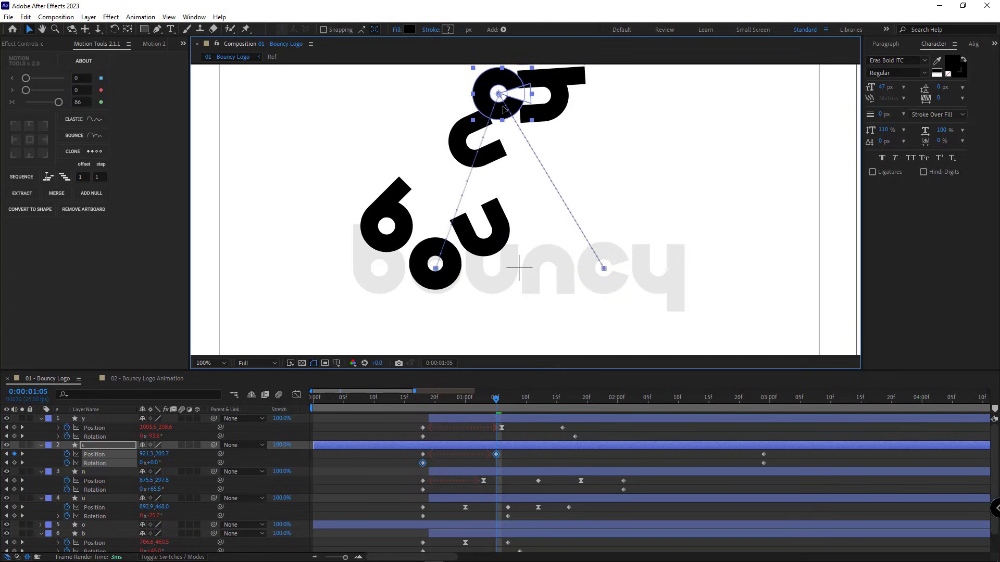
pyautogui.moveTo(530, 209); pyautogui.dragTo(495, 170)
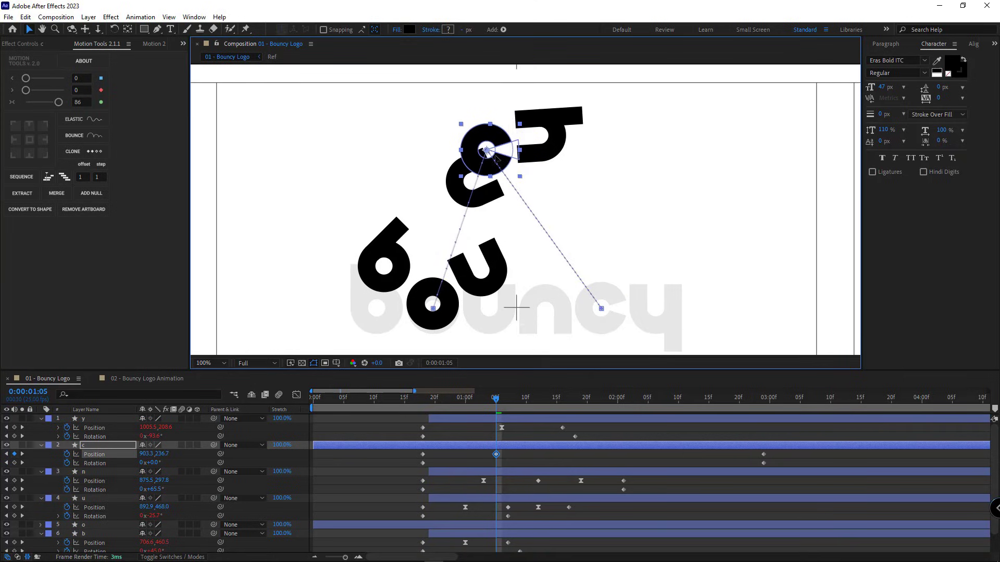
# - Compare the n's jump peak at 0:00:01:03, then reposition the c's 0:00:01:05 peak to about 930.3, 212.7
pyautogui.click(460, 191)
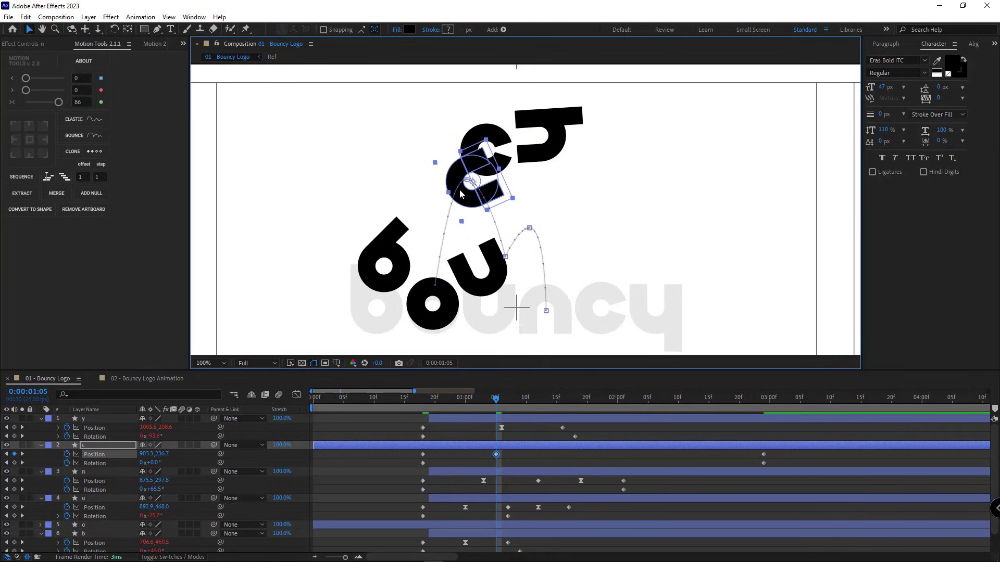
pyautogui.click(483, 396)
pyautogui.click(483, 481)
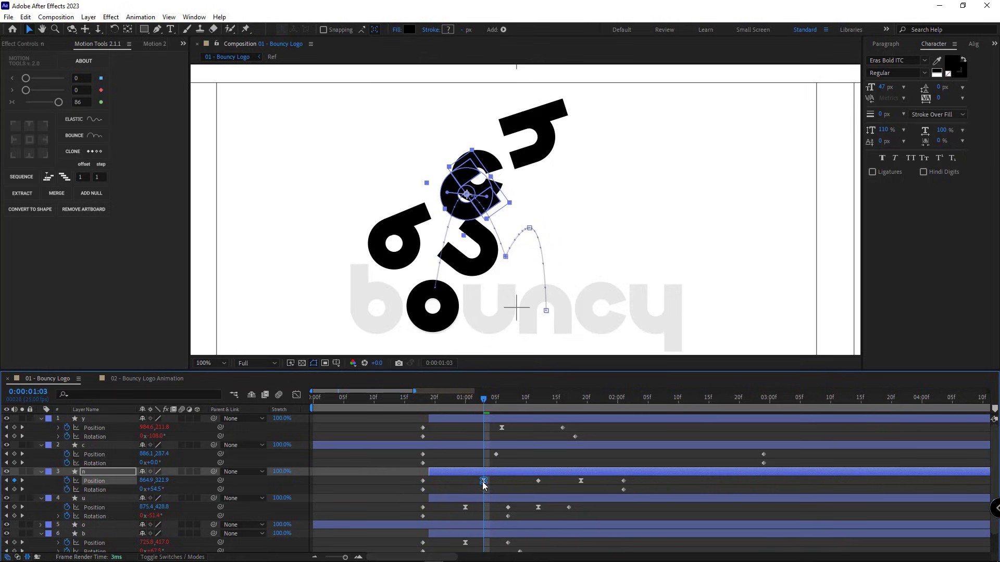
pyautogui.click(485, 463)
pyautogui.moveTo(485, 398); pyautogui.dragTo(495, 397)
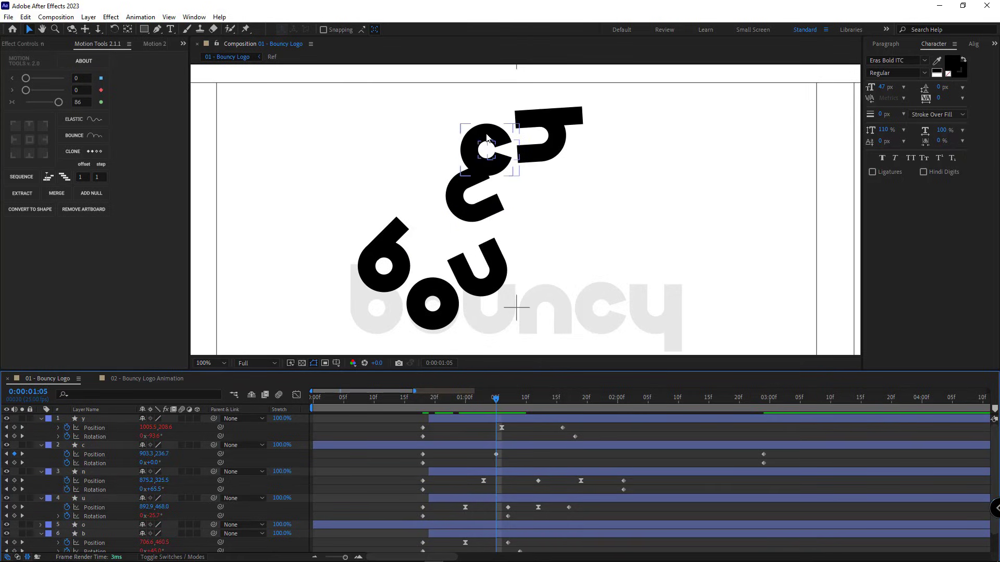
pyautogui.moveTo(486, 137); pyautogui.dragTo(500, 125)
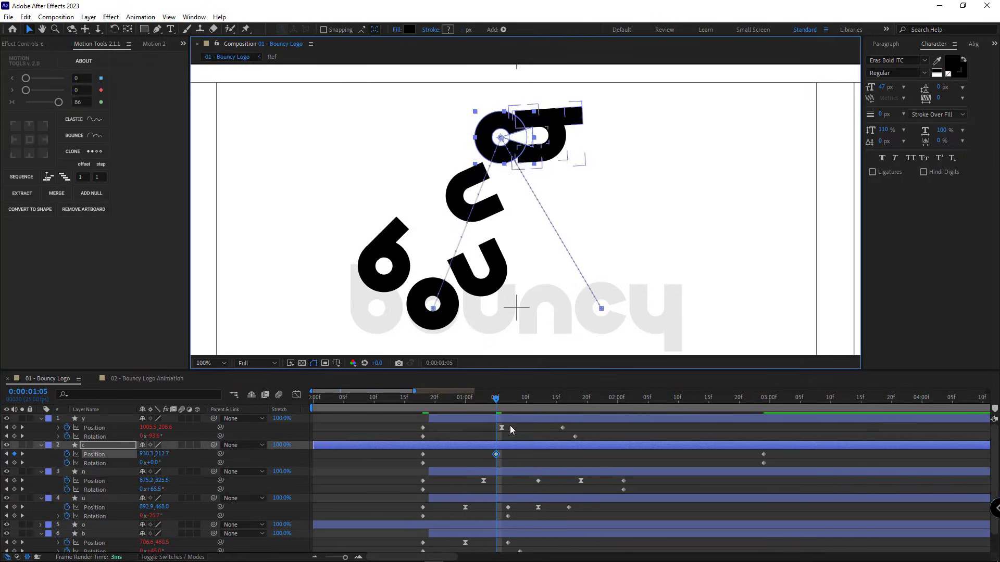
# - At 0:00:01:06, shift the y's jump peak away from the c to Position about 1038.5, 202.5
pyautogui.click(499, 403)
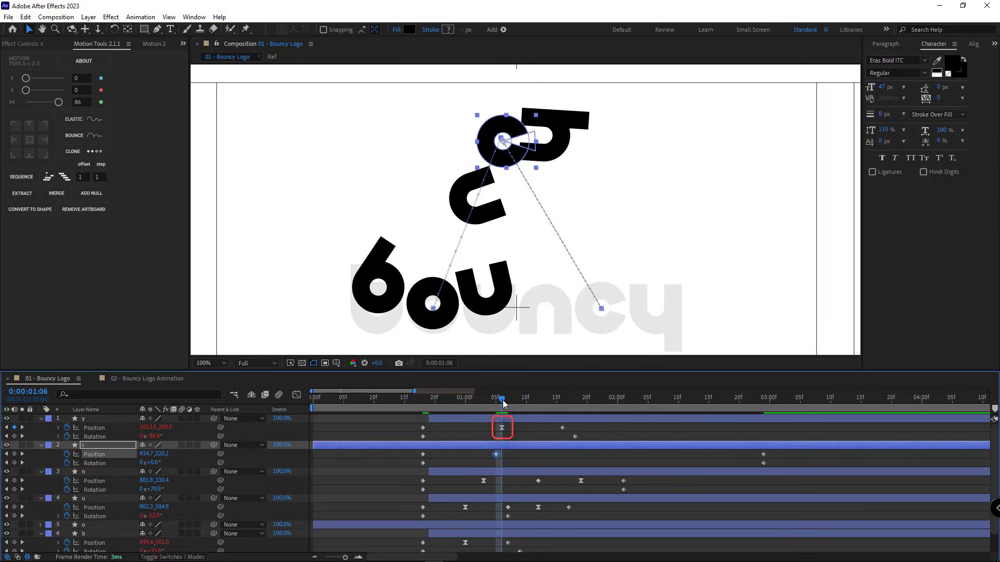
pyautogui.click(561, 141)
pyautogui.moveTo(553, 129); pyautogui.dragTo(566, 124)
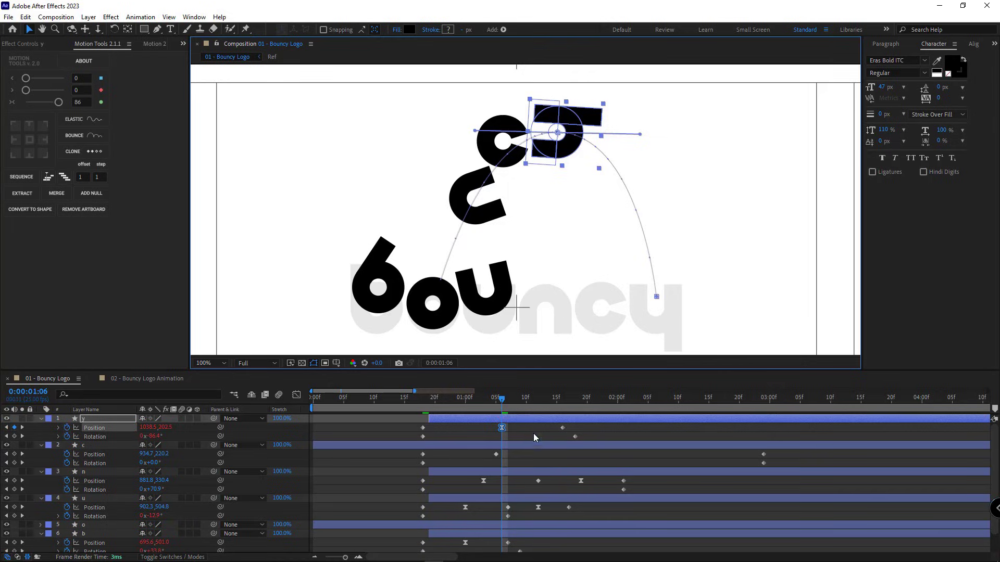
pyautogui.click(477, 419)
# - At 0:00:01:15, place the c just above the n at Position about 986.1, 301.3
pyautogui.moveTo(424, 399); pyautogui.dragTo(504, 371)
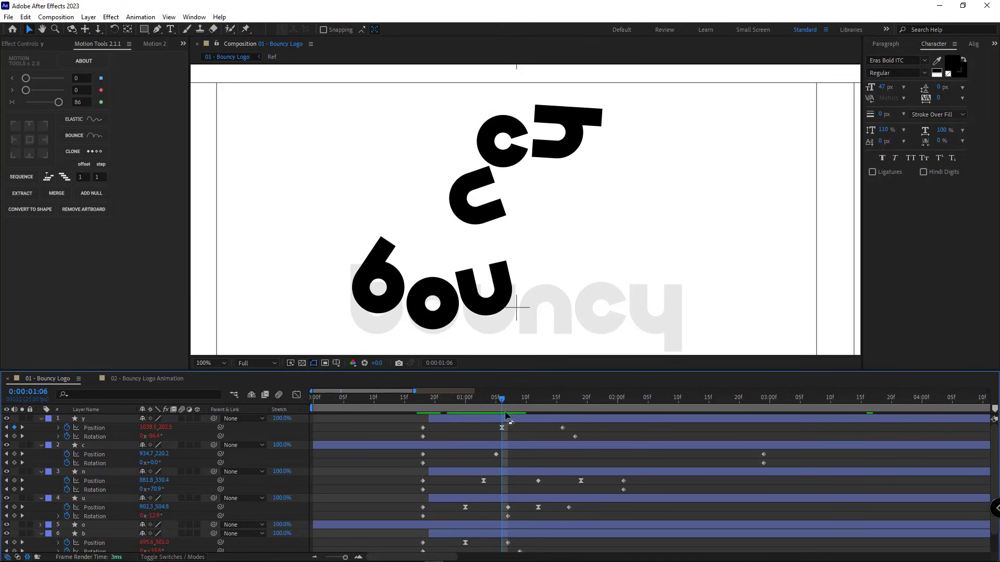
pyautogui.hotkey('shift', 'pagedown')
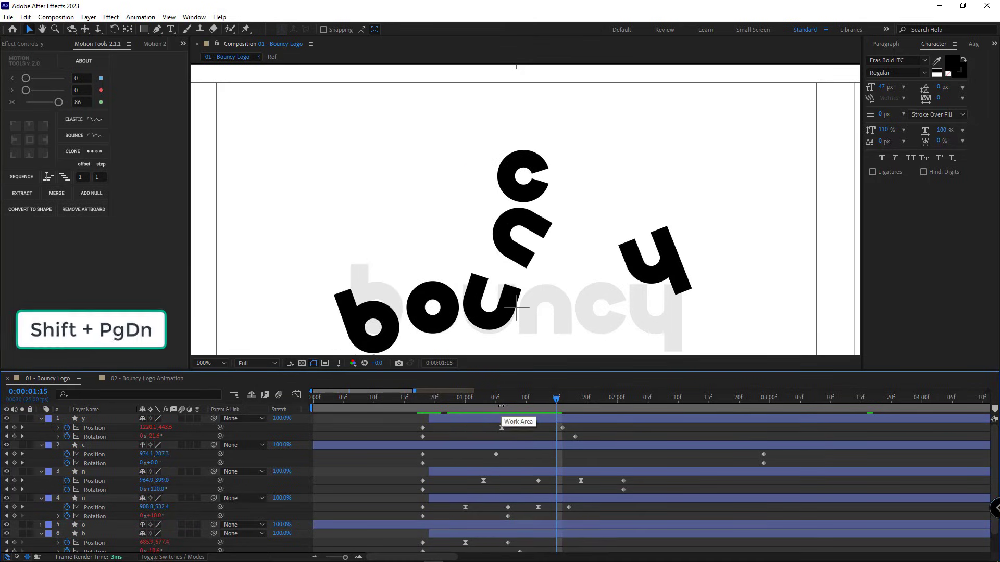
pyautogui.moveTo(517, 185); pyautogui.dragTo(523, 188)
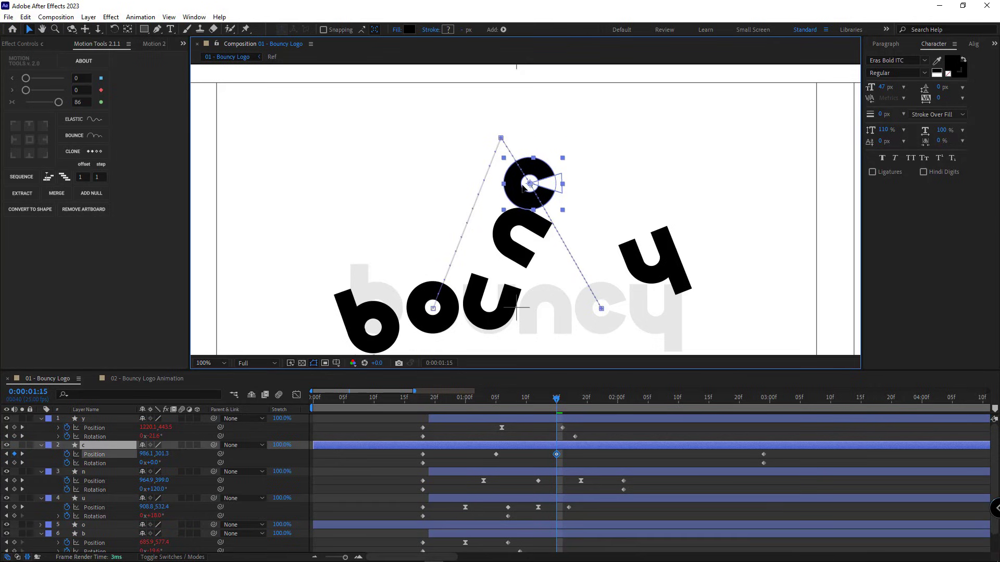
# - Go seven frames ahead to 0:00:01:22 and raise the c off the n to form its second jump peak
pyautogui.press('pagedown')
pyautogui.press('pagedown')
pyautogui.press('pagedown')
pyautogui.press('pagedown')
pyautogui.press('pagedown')
pyautogui.press('pagedown')
pyautogui.press('pagedown')
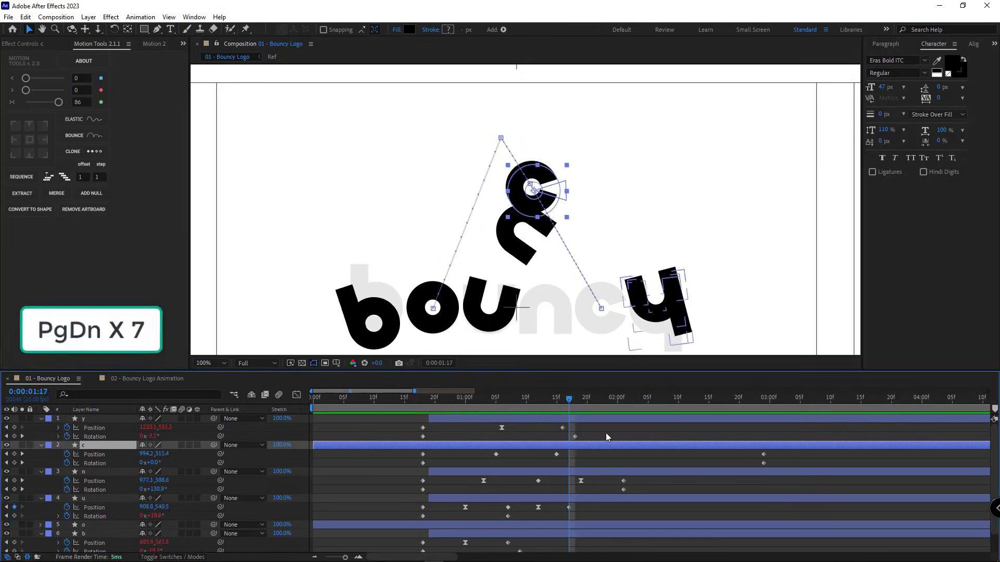
pyautogui.moveTo(543, 229); pyautogui.dragTo(566, 167)
# - At 0:00:02:04, land the c on top of the y at about 1169.3, 419.7 and nudge the second peak lower and toward the y
pyautogui.press('pagedown')
pyautogui.press('pagedown')
pyautogui.press('pagedown')
pyautogui.press('pagedown')
pyautogui.press('pagedown')
pyautogui.press('pagedown')
pyautogui.press('pagedown')
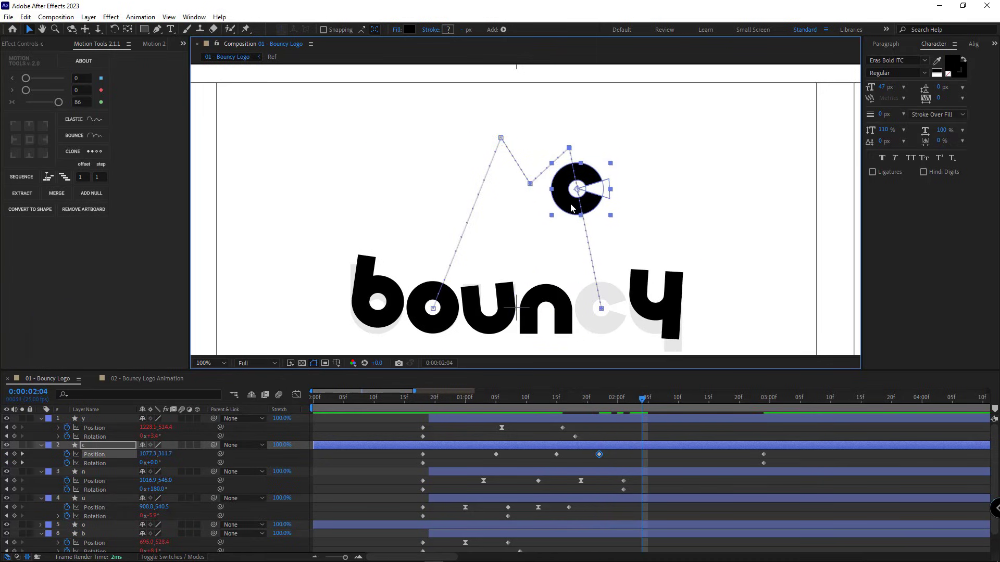
pyautogui.moveTo(572, 207); pyautogui.dragTo(620, 264)
pyautogui.moveTo(573, 147)
pyautogui.mouseDown()
pyautogui.moveTo(584, 145)
pyautogui.moveTo(580, 158)
pyautogui.mouseUp()
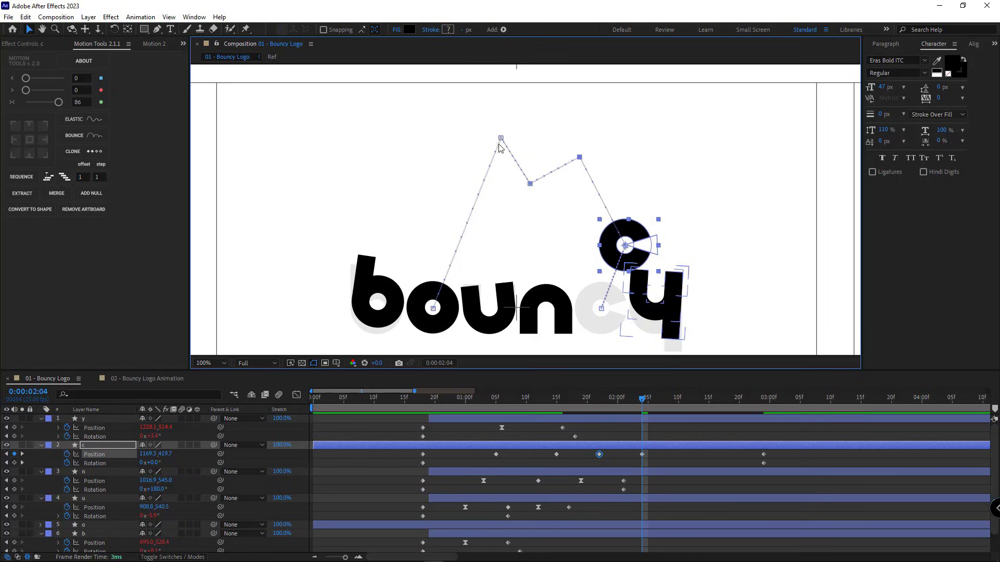
# - Shift the c's first jump peak toward the o, and at 0:00:02:10 raise the c off the y to form its third jump peak
pyautogui.moveTo(499, 140); pyautogui.dragTo(475, 137)
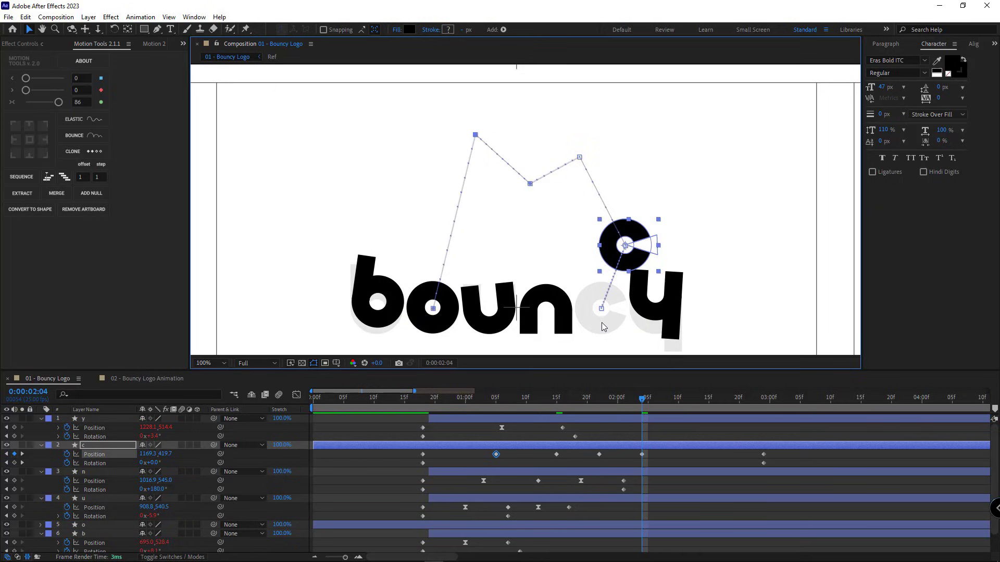
pyautogui.press('pagedown')
pyautogui.press('pagedown')
pyautogui.press('pagedown')
pyautogui.press('pagedown')
pyautogui.press('pagedown')
pyautogui.press('pagedown')
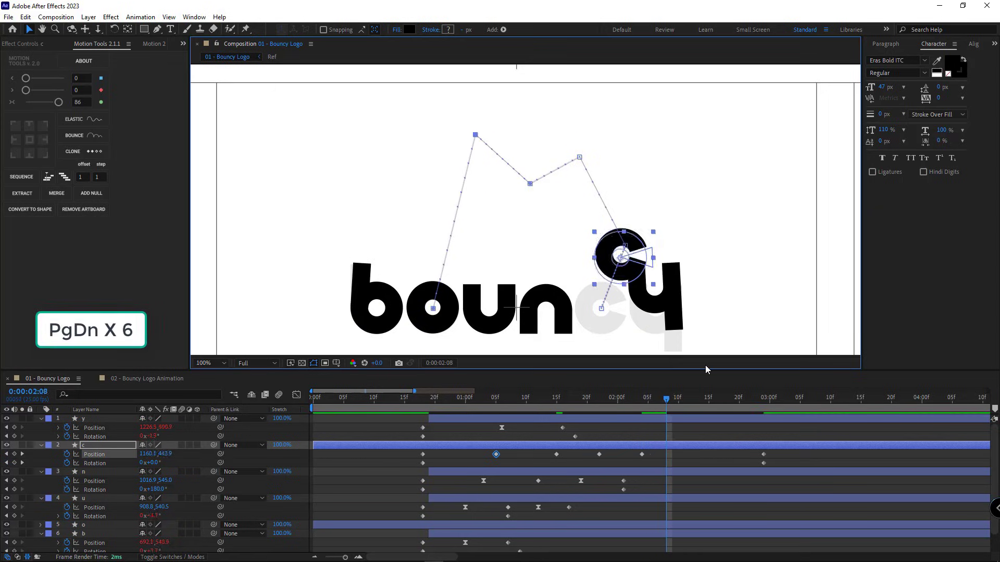
pyautogui.moveTo(624, 270); pyautogui.dragTo(604, 233)
# - At 0:00:02:16, land the c on top of the n at Position about 1069.3, 454.3 and shift the third peak toward the n
pyautogui.press('pagedown')
pyautogui.press('pagedown')
pyautogui.press('pagedown')
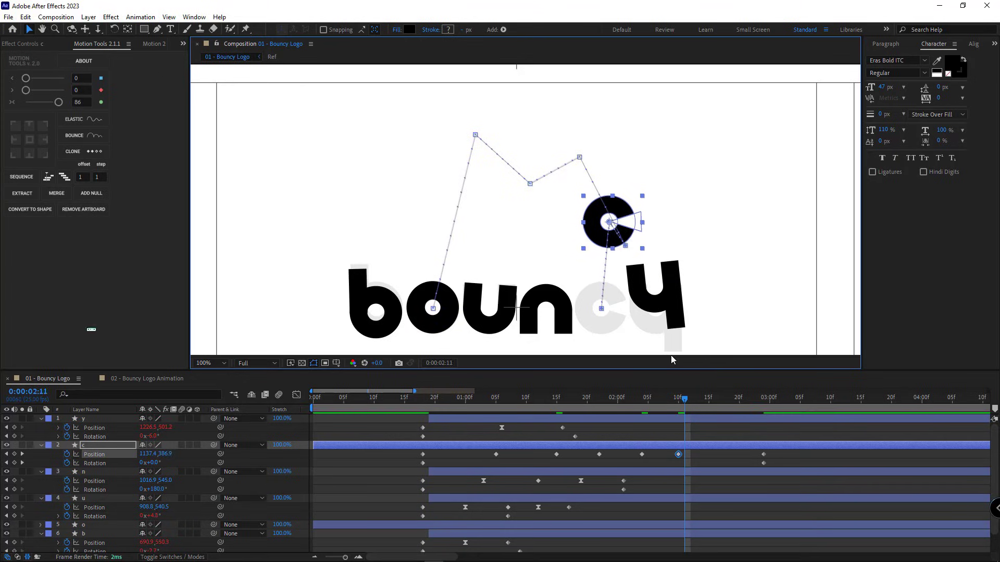
pyautogui.press('pagedown')
pyautogui.press('pagedown')
pyautogui.press('pagedown')
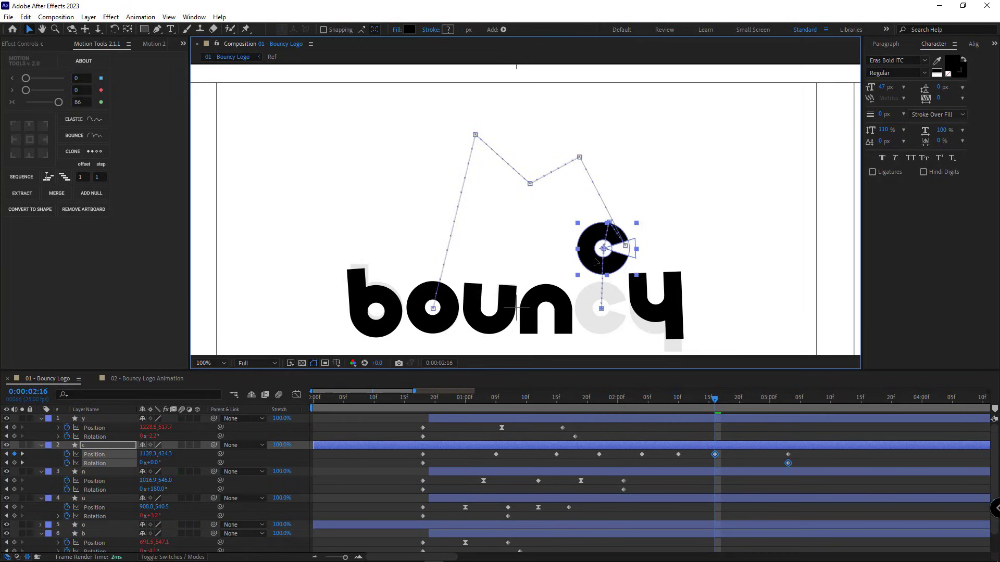
pyautogui.moveTo(607, 257); pyautogui.dragTo(584, 275)
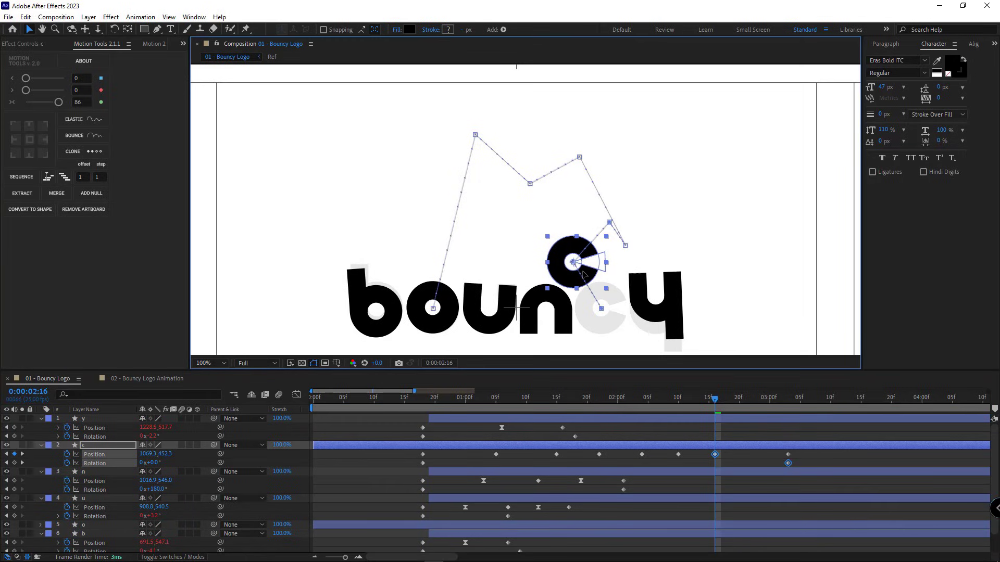
pyautogui.moveTo(609, 222); pyautogui.dragTo(599, 225)
pyautogui.press('Down')
pyautogui.press('Down')
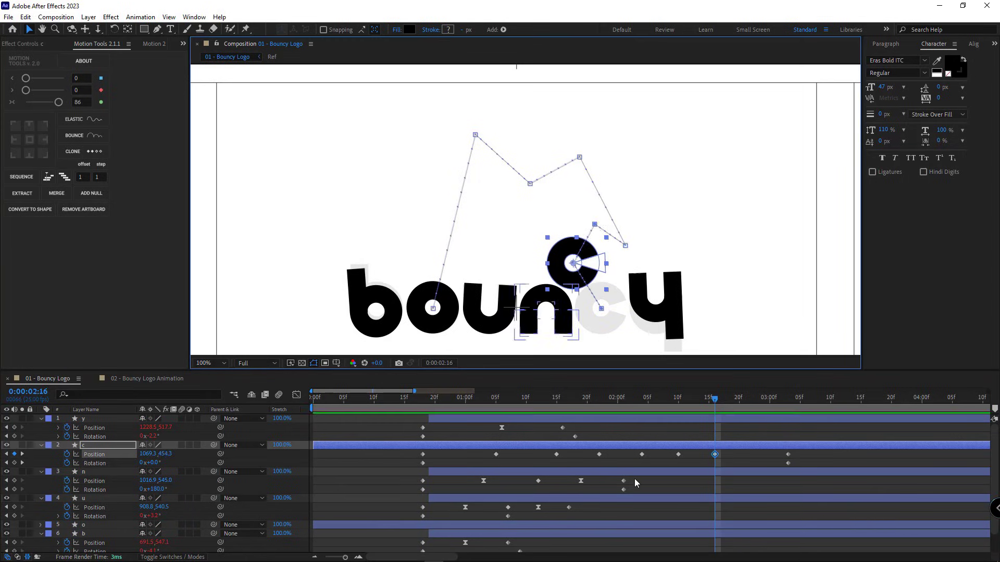
# - Go five frames ahead to 0:00:02:21 and raise the c to Position about 1112.7, 422.3 as its fourth jump peak
pyautogui.press('pagedown')
pyautogui.press('pagedown')
pyautogui.press('pagedown')
pyautogui.press('pagedown')
pyautogui.press('pagedown')
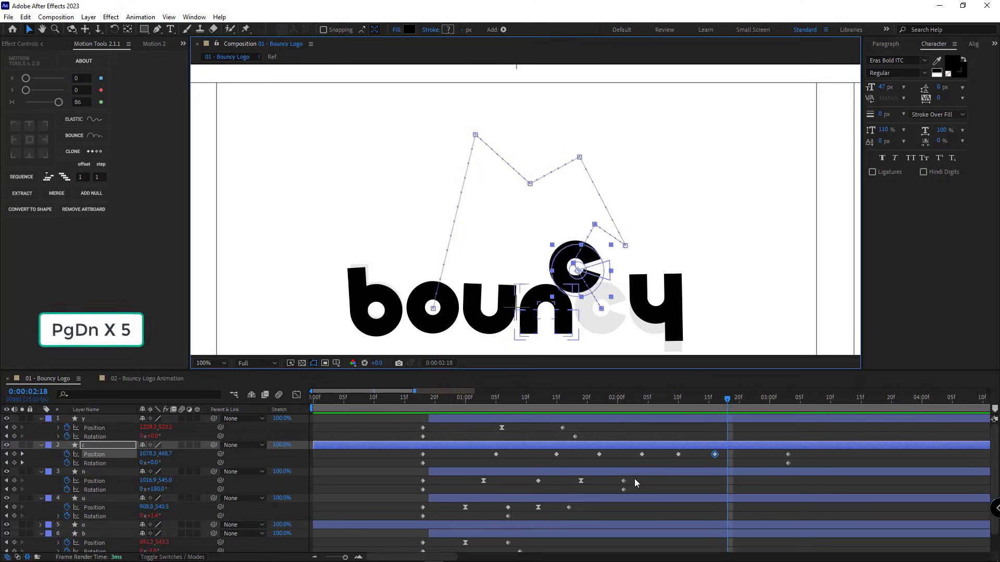
pyautogui.press('pagedown')
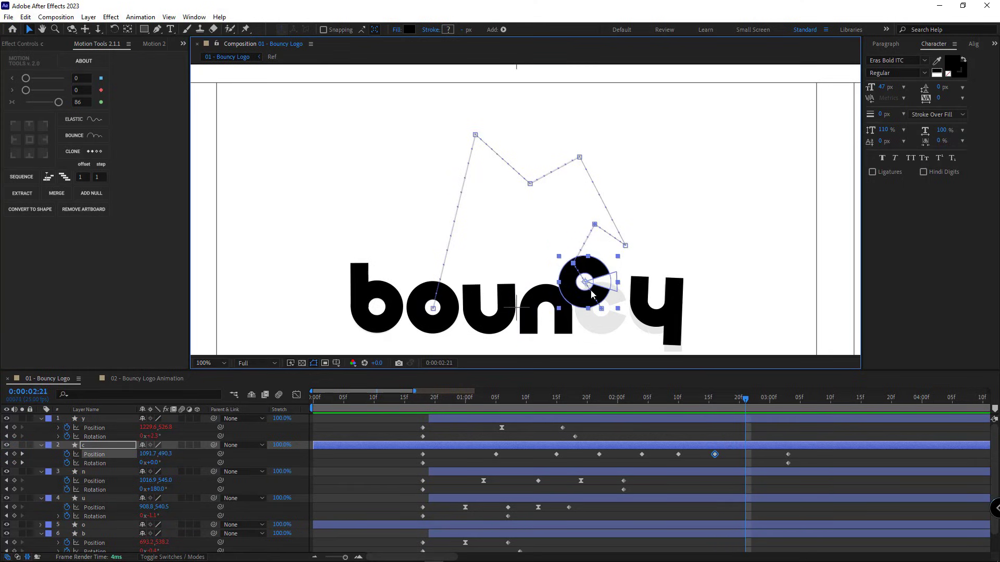
pyautogui.moveTo(588, 289); pyautogui.dragTo(601, 259)
pyautogui.press('Up')
pyautogui.press('Up')
pyautogui.press('Up')
pyautogui.press('Up')
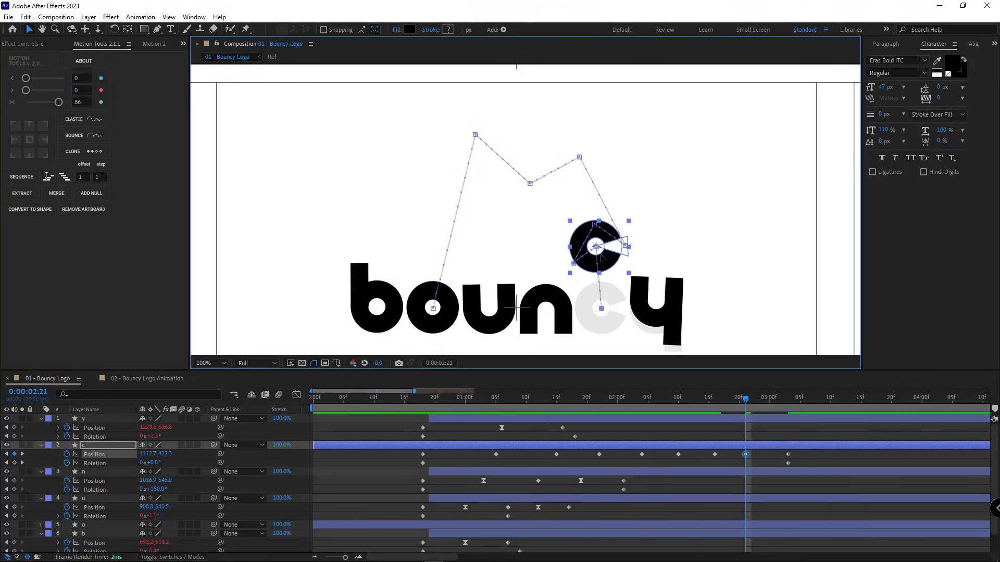
# - Move the c's final Position and Rotation keyframes to 0:00:03:01, so it settles between the n and y
pyautogui.press('pagedown')
pyautogui.press('pagedown')
pyautogui.press('pagedown')
pyautogui.press('pagedown')
pyautogui.press('pagedown')
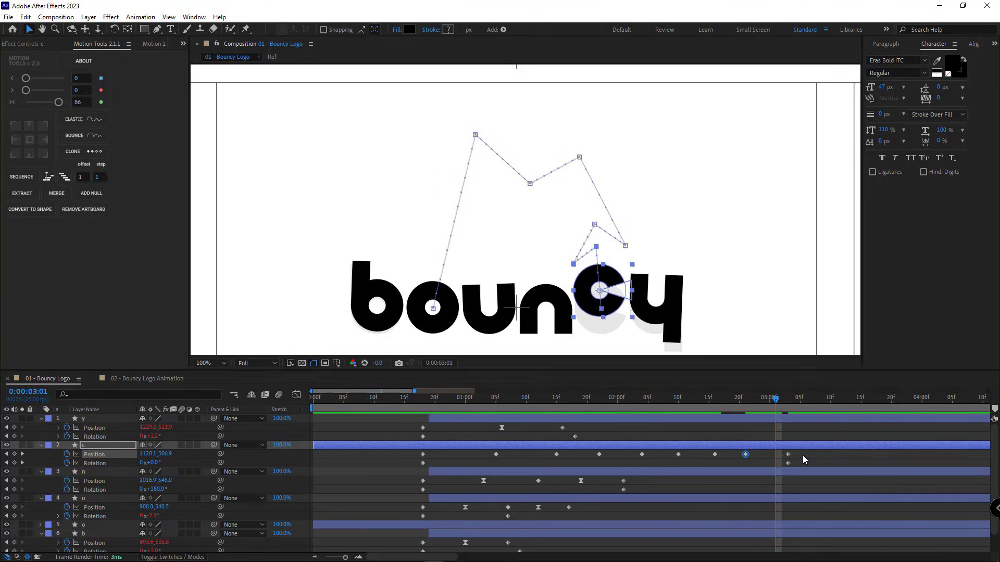
pyautogui.moveTo(788, 458); pyautogui.dragTo(775, 458)
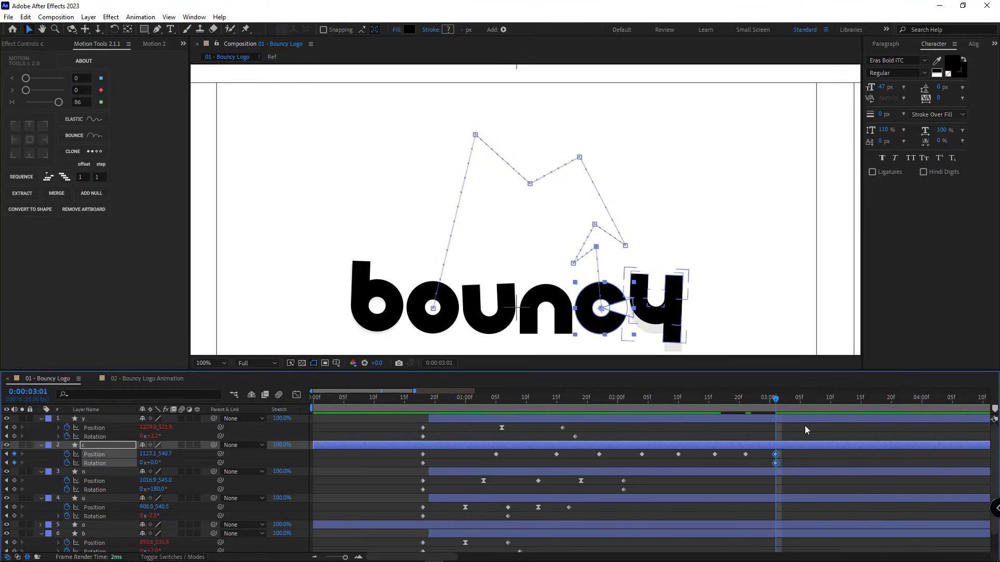
# - Four frames on at 0:00:03:05, lift the c slightly for a small rebound by setting its Position Y to 526.2
pyautogui.press('pagedown')
pyautogui.press('pagedown')
pyautogui.press('pagedown')
pyautogui.press('pagedown')
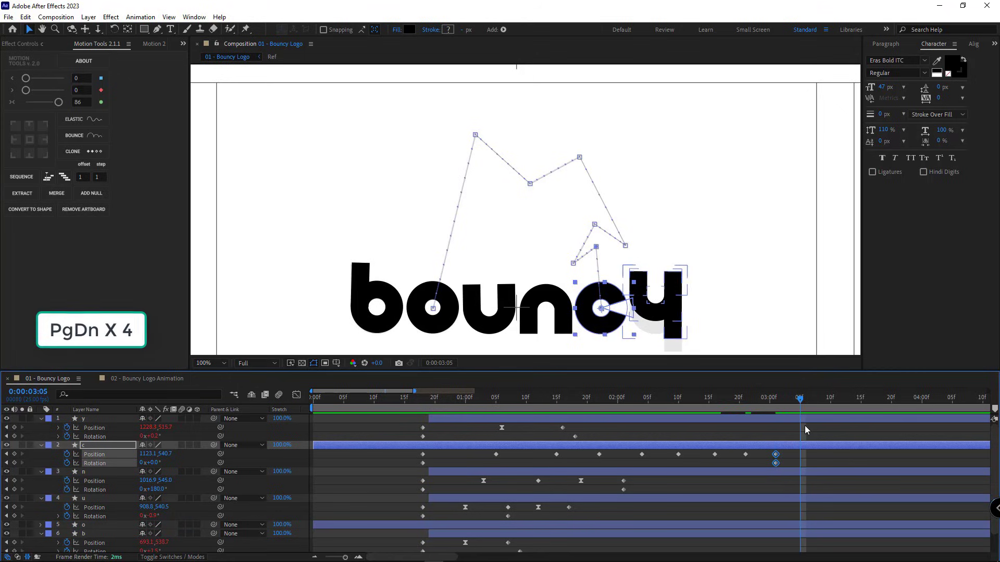
pyautogui.click(179, 464)
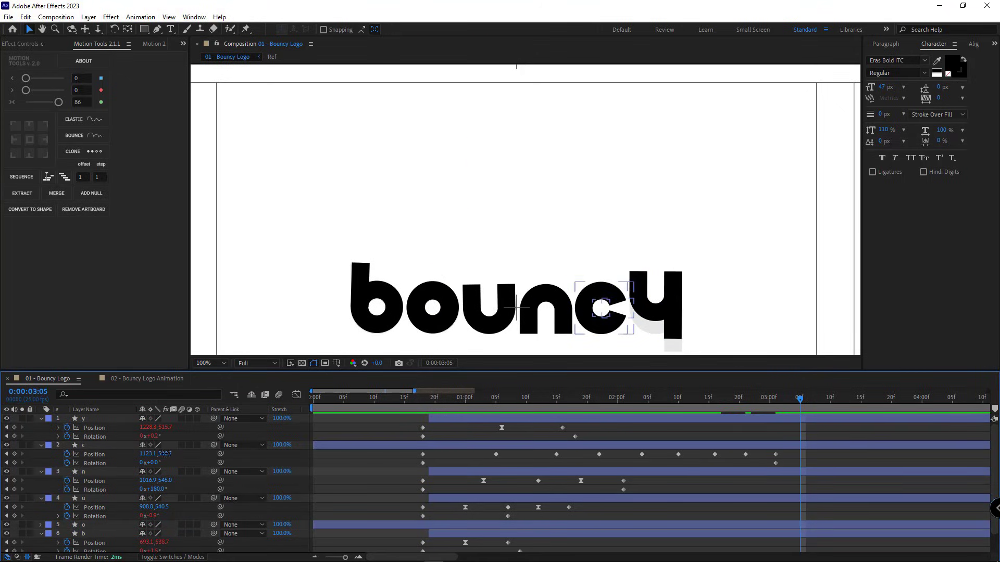
pyautogui.moveTo(165, 454); pyautogui.dragTo(94, 456)
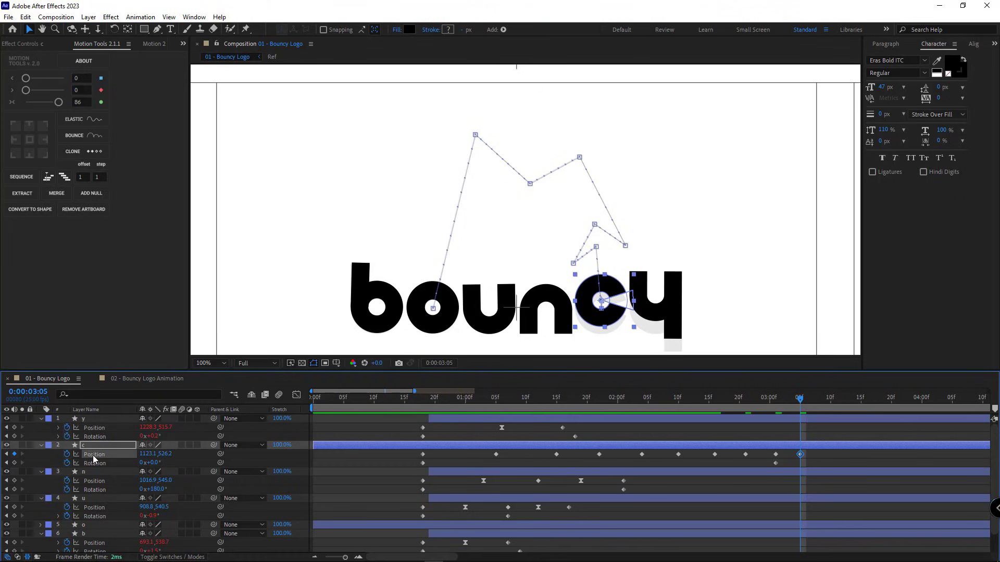
# - At 0:00:03:09, bring the c back down to rest with Position Y 538.8
pyautogui.press('pagedown')
pyautogui.press('pagedown')
pyautogui.press('pagedown')
pyautogui.press('pagedown')
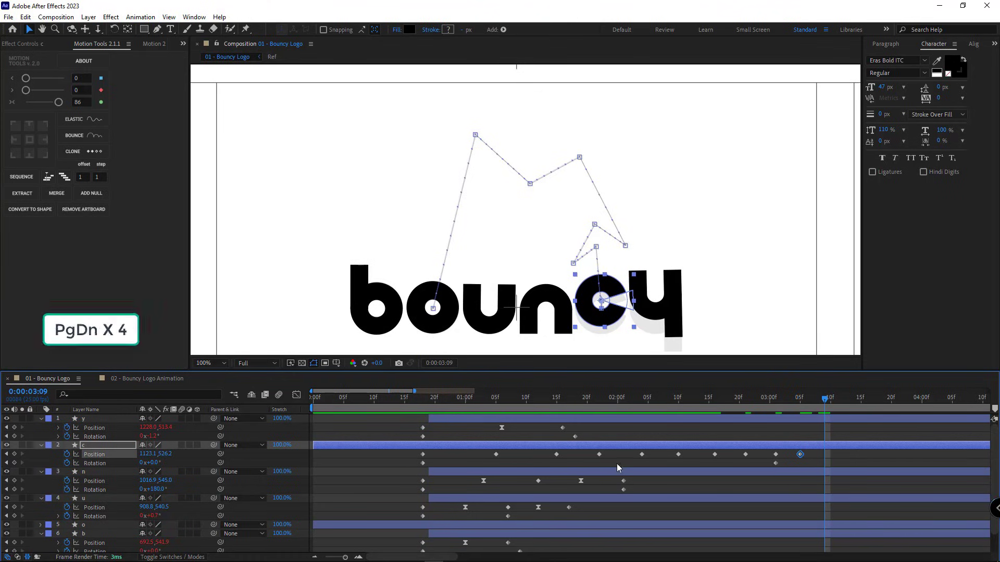
pyautogui.moveTo(164, 454); pyautogui.dragTo(225, 462)
# - Curve the four peaks of the c's motion path into smooth arcs with the Pen tool
pyautogui.press('g')
pyautogui.moveTo(475, 134); pyautogui.dragTo(504, 134)
pyautogui.moveTo(579, 156); pyautogui.dragTo(601, 158)
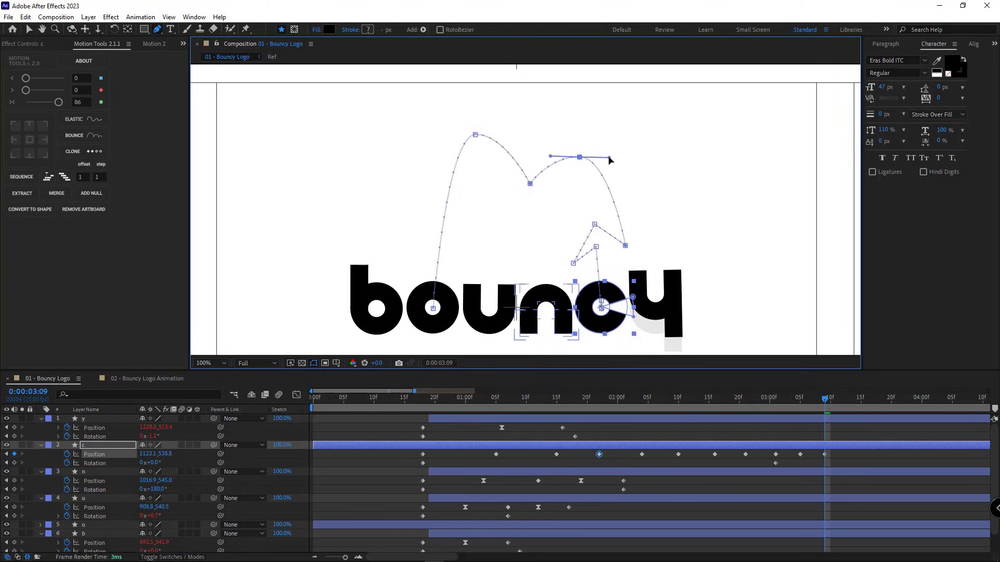
pyautogui.moveTo(594, 224); pyautogui.dragTo(613, 254)
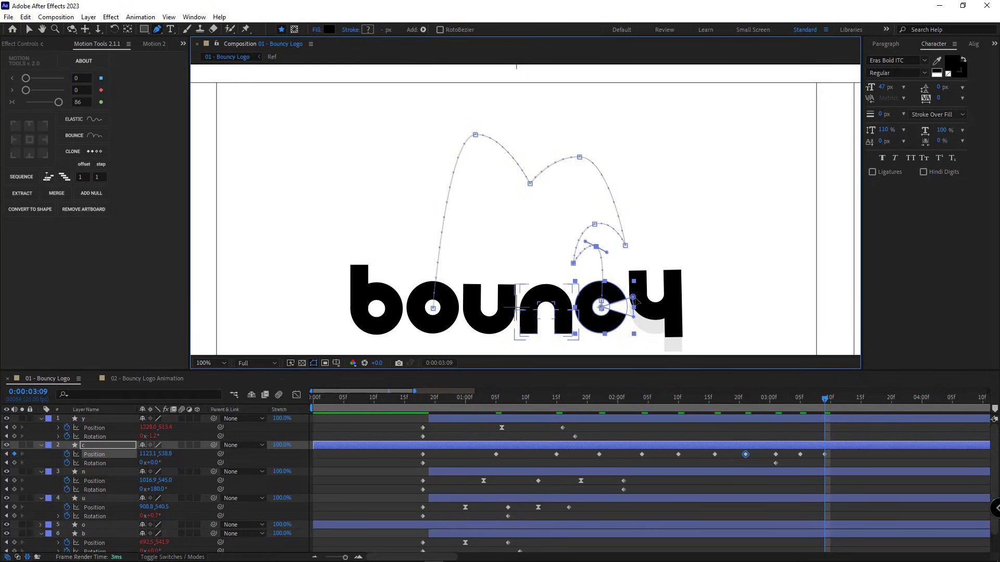
# - Apply Easy Ease to the c's four jump peak Position keyframes and the small rebound keyframe at 0:00:03:05
pyautogui.click(496, 454)
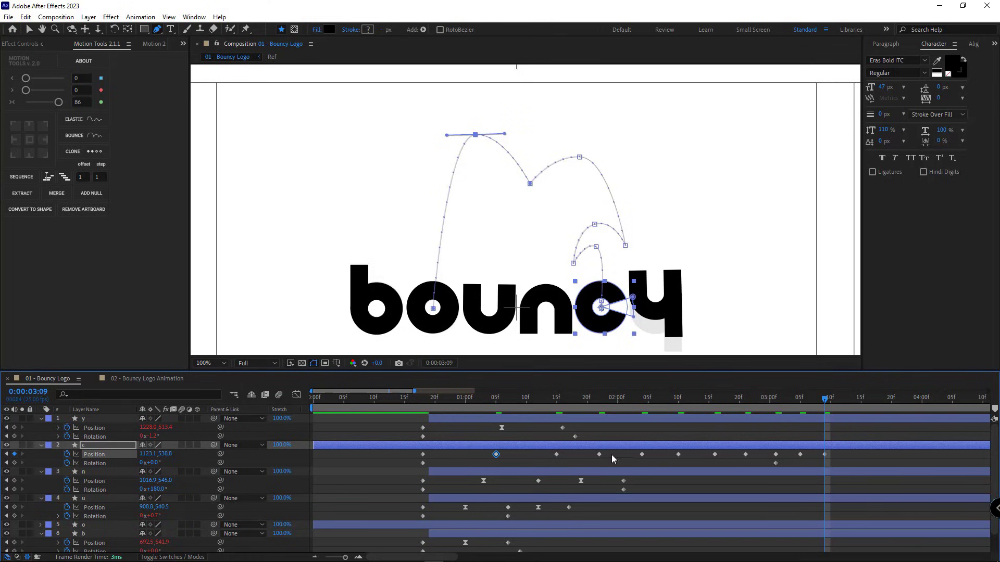
pyautogui.keyDown('shift'); pyautogui.click(678, 454); pyautogui.keyUp('shift')
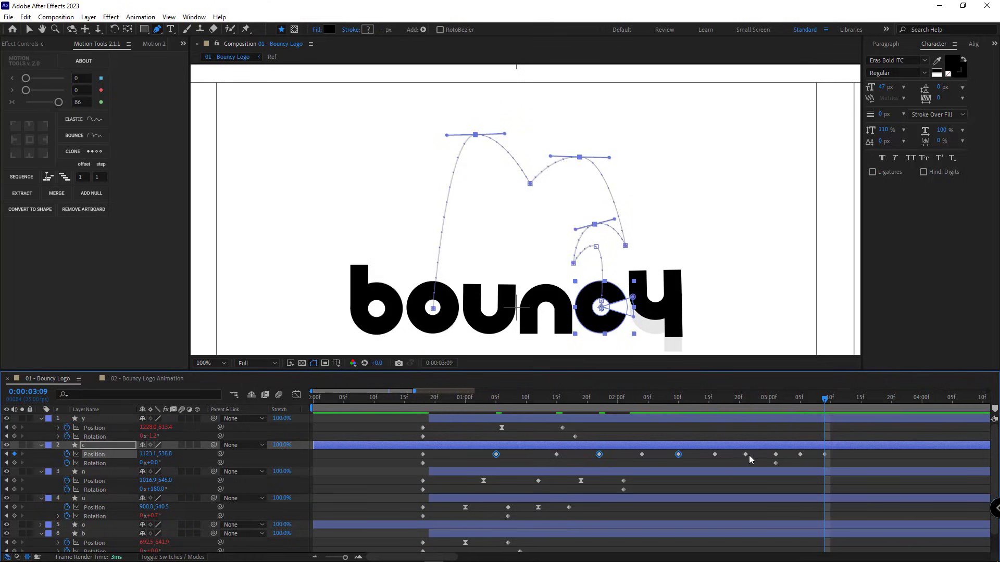
pyautogui.rightClick(800, 454)
pyautogui.click(677, 483)
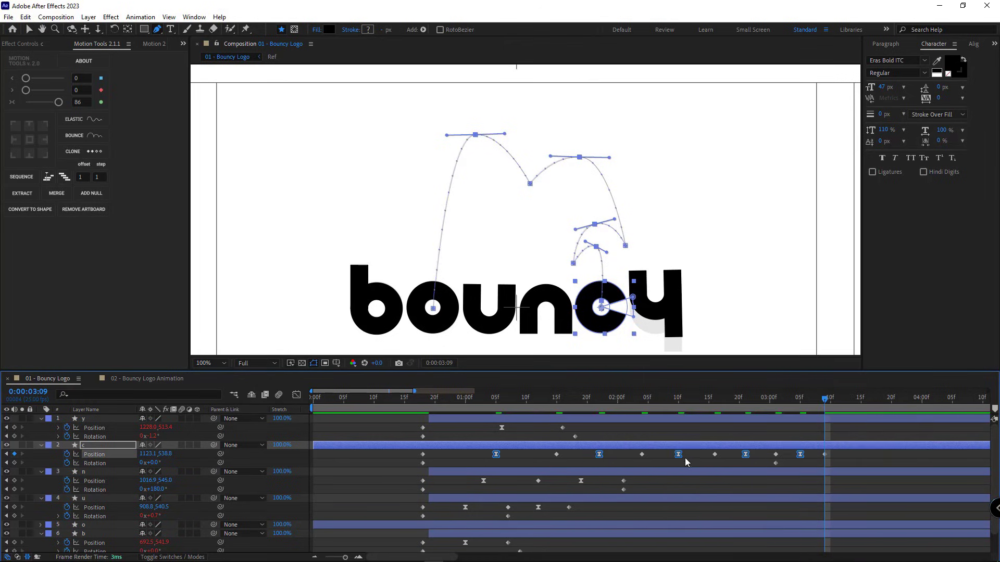
# - Set the Keyframe Velocity of the c's first peak at 0:00:01:05 to 80% incoming influence and a speed of 150 pixels/sec
pyautogui.click(522, 457)
pyautogui.click(496, 454)
pyautogui.rightClick(496, 455)
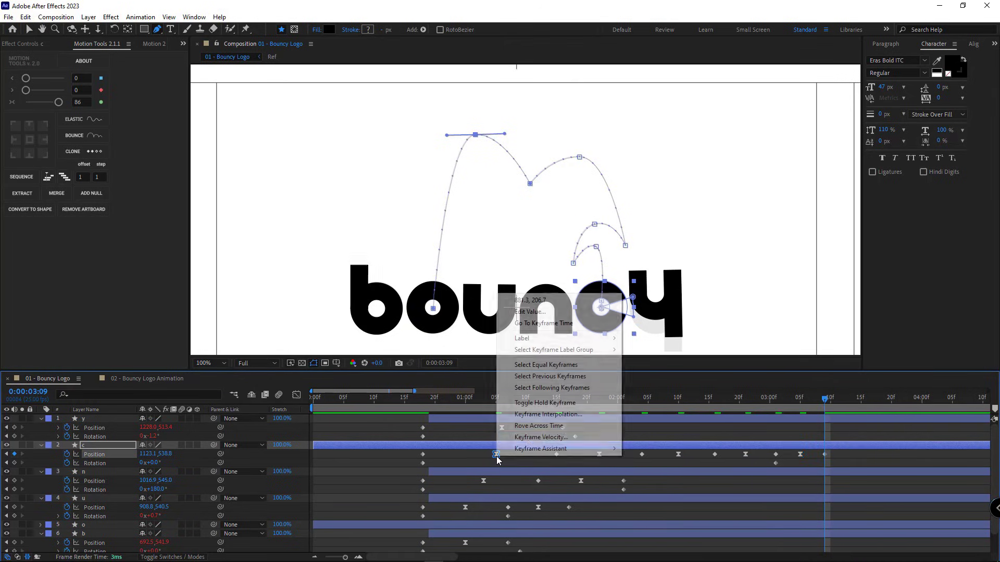
pyautogui.click(535, 438)
pyautogui.click(193, 336)
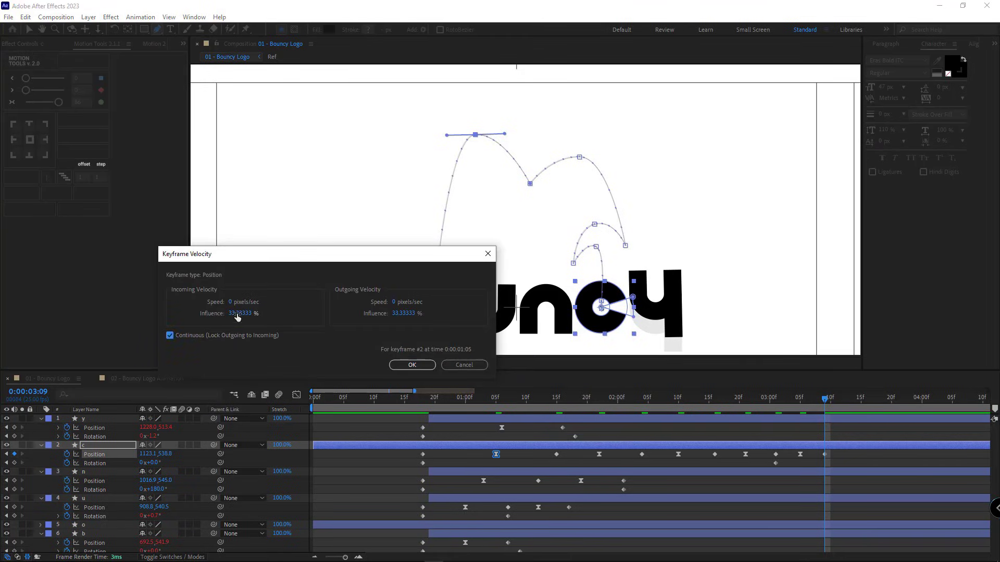
pyautogui.click(236, 314)
pyautogui.write('80')
pyautogui.click(230, 303)
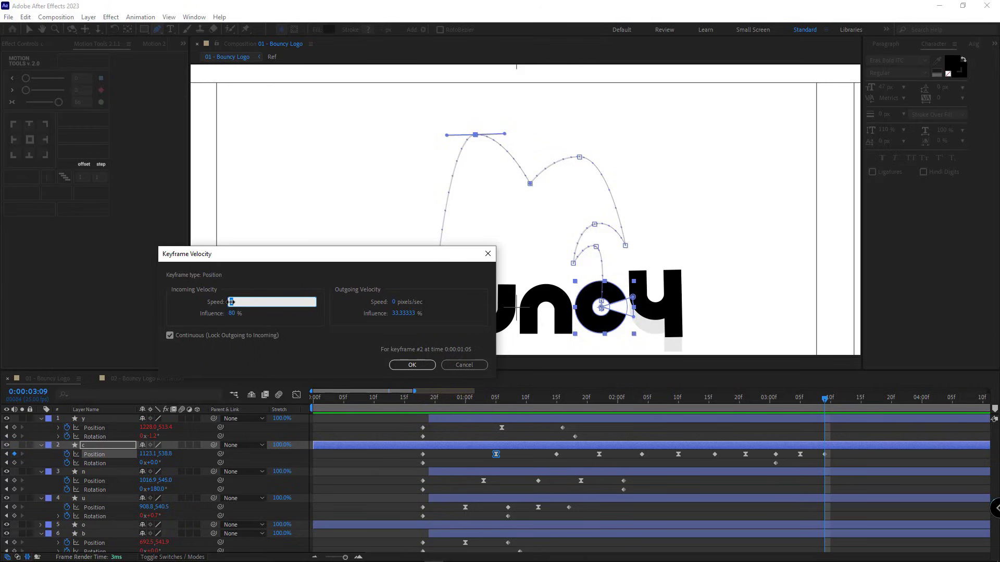
pyautogui.click(404, 314)
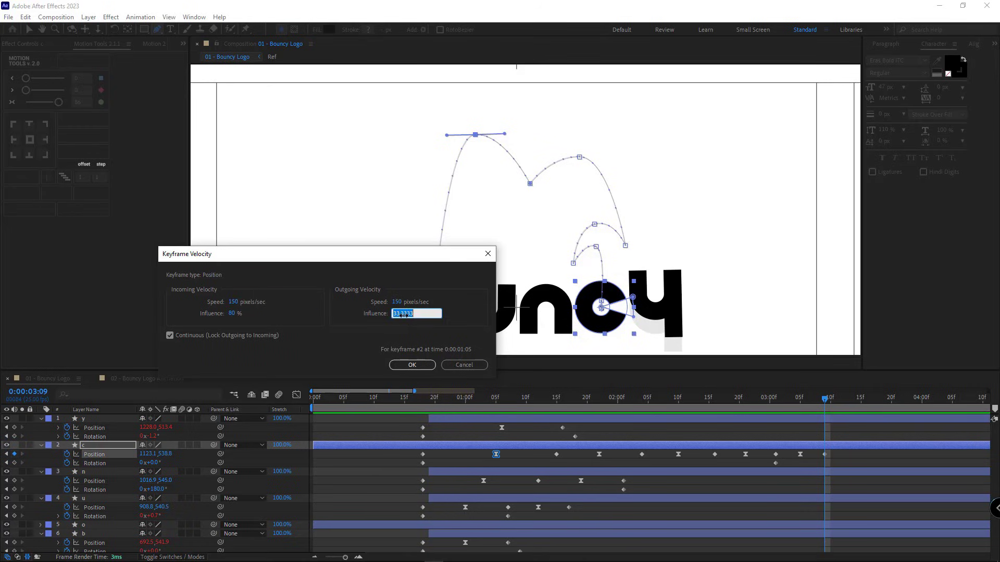
pyautogui.click(419, 365)
pyautogui.click(530, 454)
# - Set the Keyframe Velocity of the c's second peak at 0:00:01:22 to 70 pixels/sec with 75% incoming and outgoing influence
pyautogui.click(435, 397)
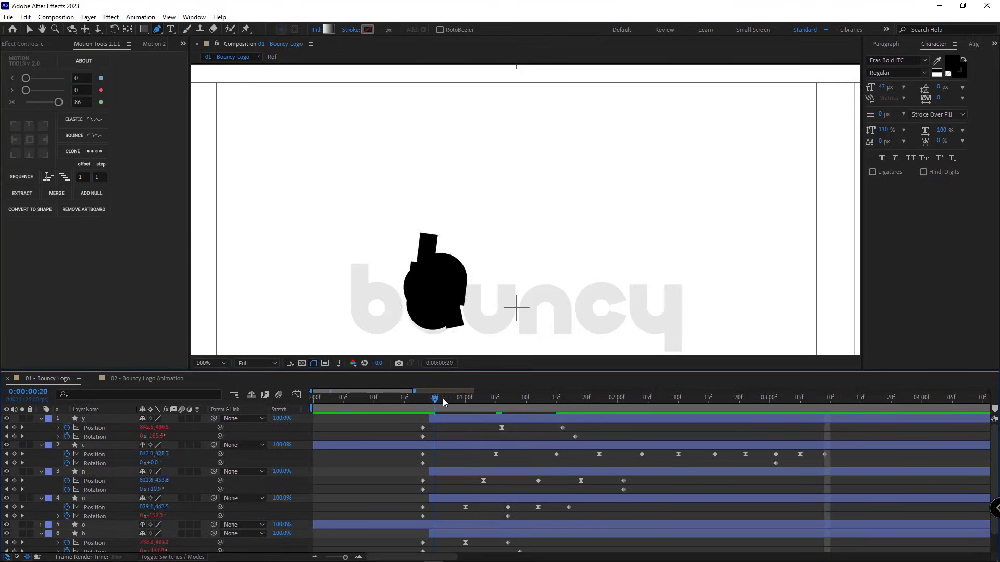
pyautogui.moveTo(443, 398); pyautogui.dragTo(602, 434)
pyautogui.click(598, 454)
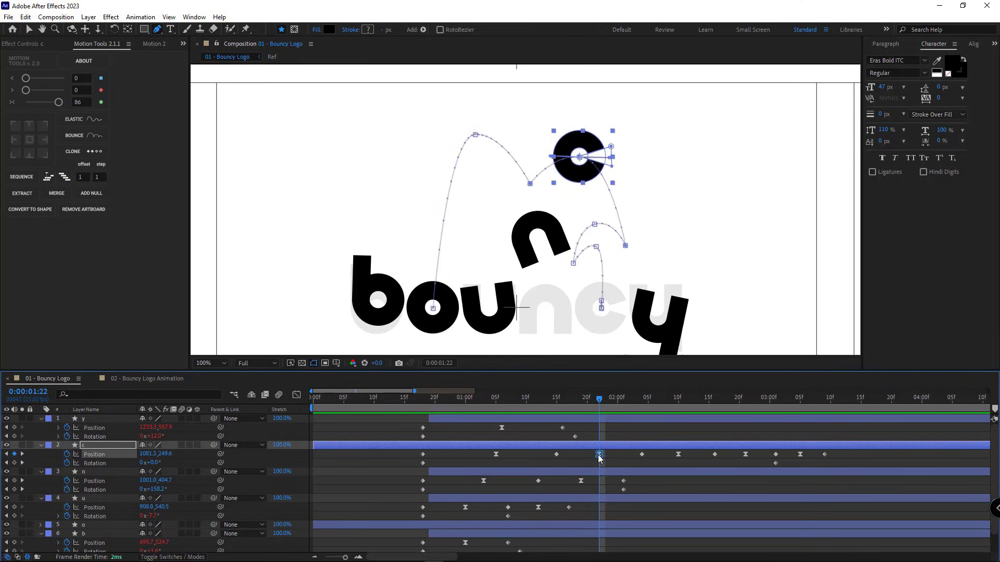
pyautogui.rightClick(599, 454)
pyautogui.click(630, 446)
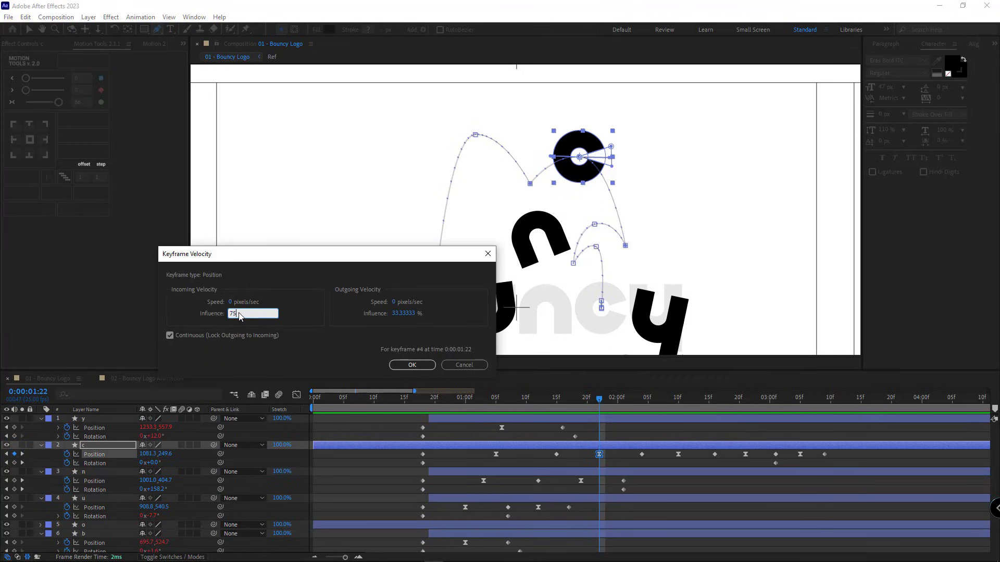
pyautogui.click(230, 302)
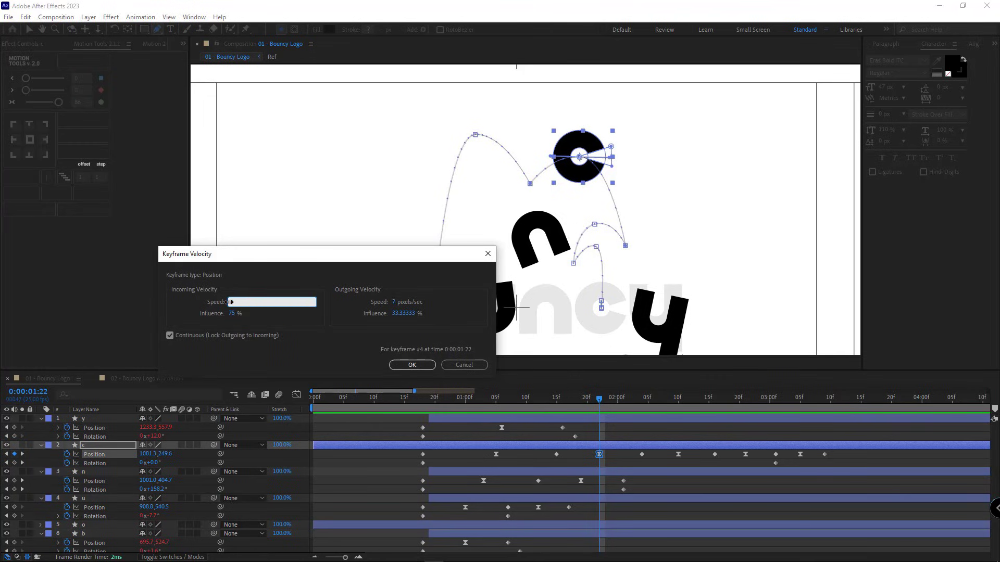
pyautogui.click(399, 314)
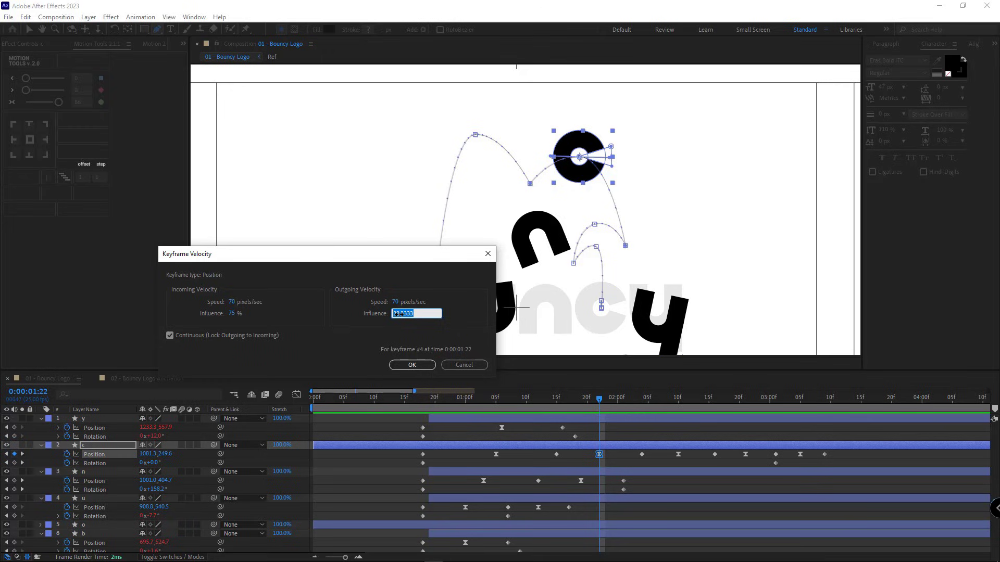
pyautogui.click(412, 365)
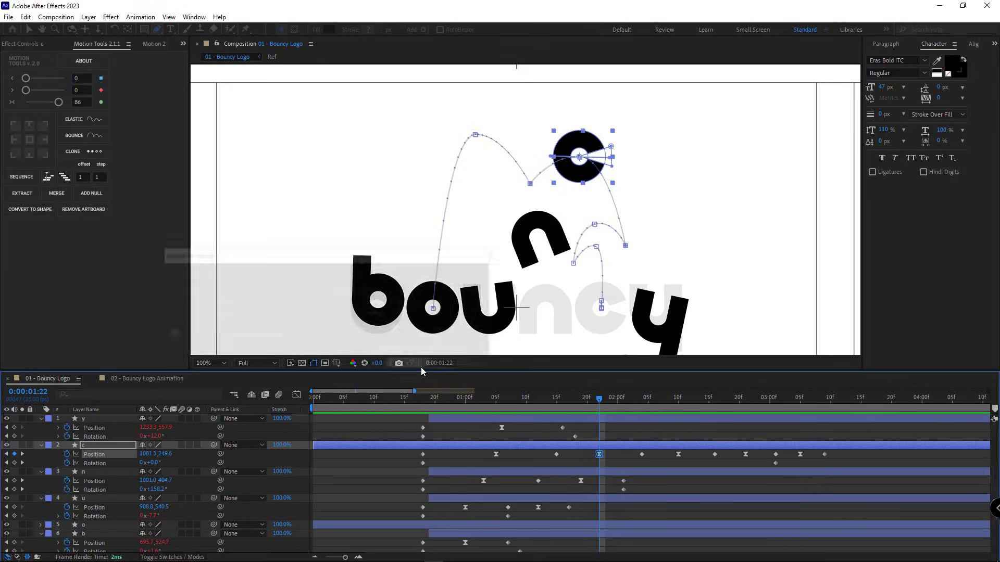
# - Preview the letters' jump animation from 0:00:00:18 and check the c's hops
pyautogui.press('F2')
pyautogui.click(420, 398)
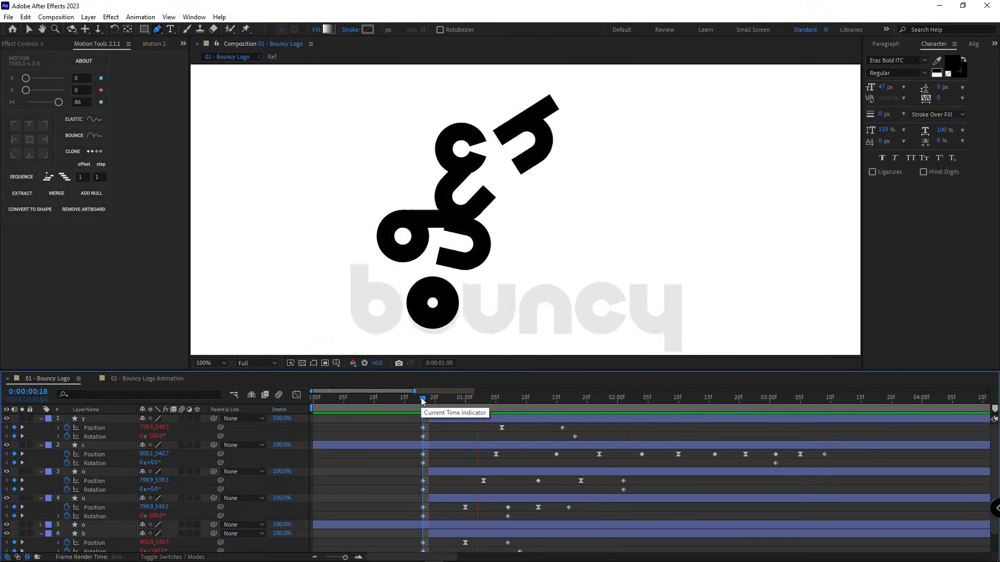
pyautogui.press('space')
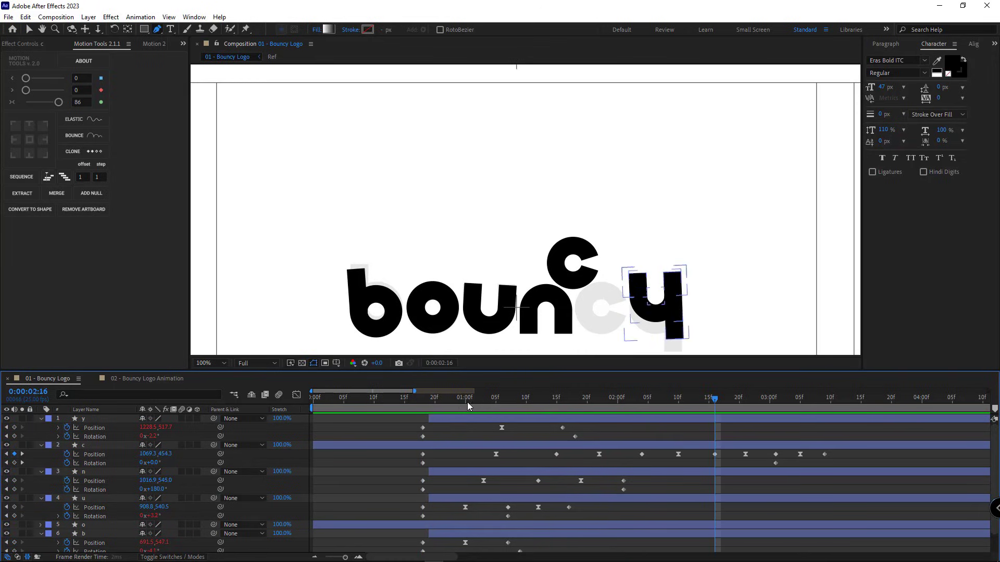
pyautogui.moveTo(441, 400); pyautogui.dragTo(499, 409)
pyautogui.press('space')
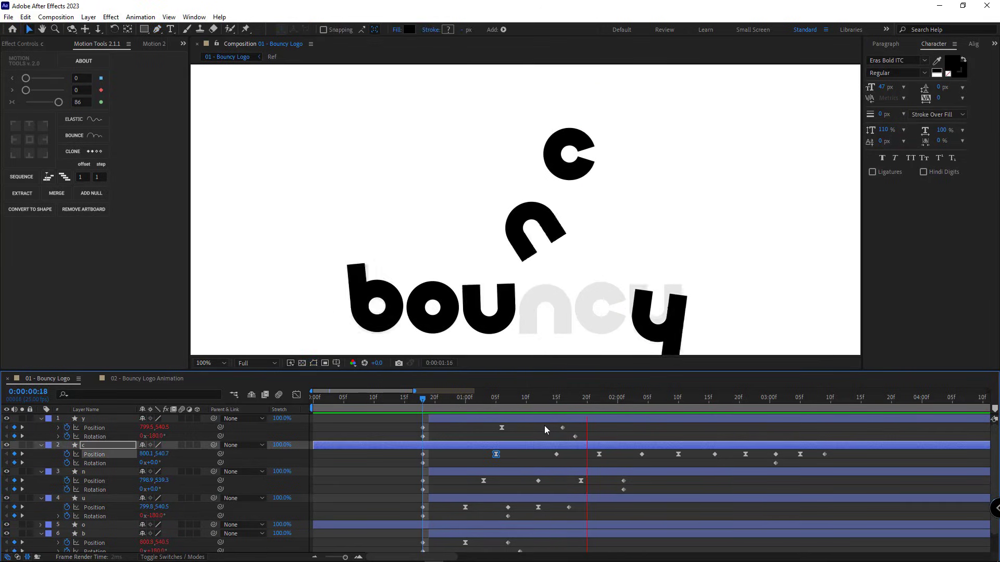
# - Adjust the Keyframe Velocity speed of the c's second peak Position keyframe at 0:00:01:22
pyautogui.click(612, 445)
pyautogui.rightClick(598, 454)
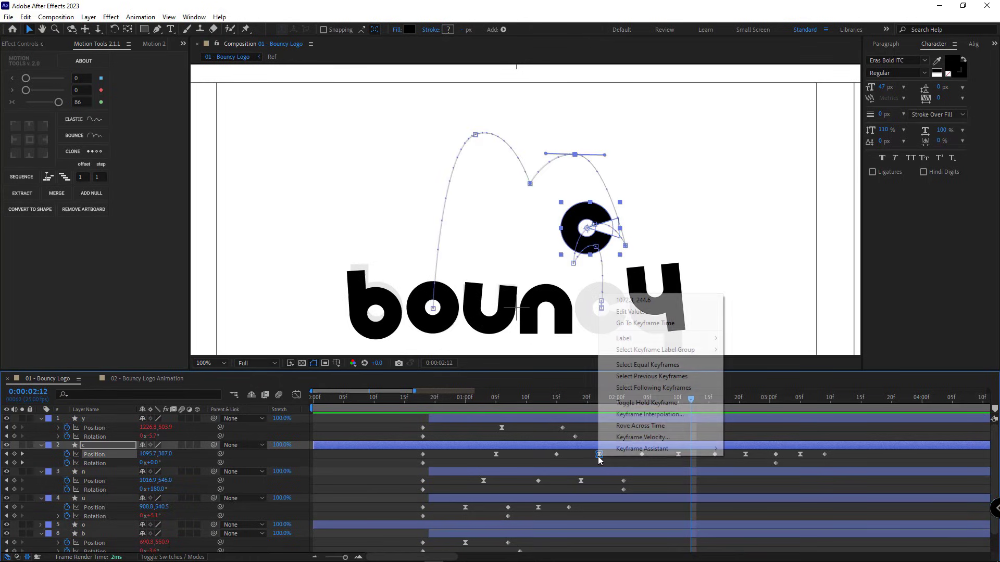
pyautogui.click(617, 432)
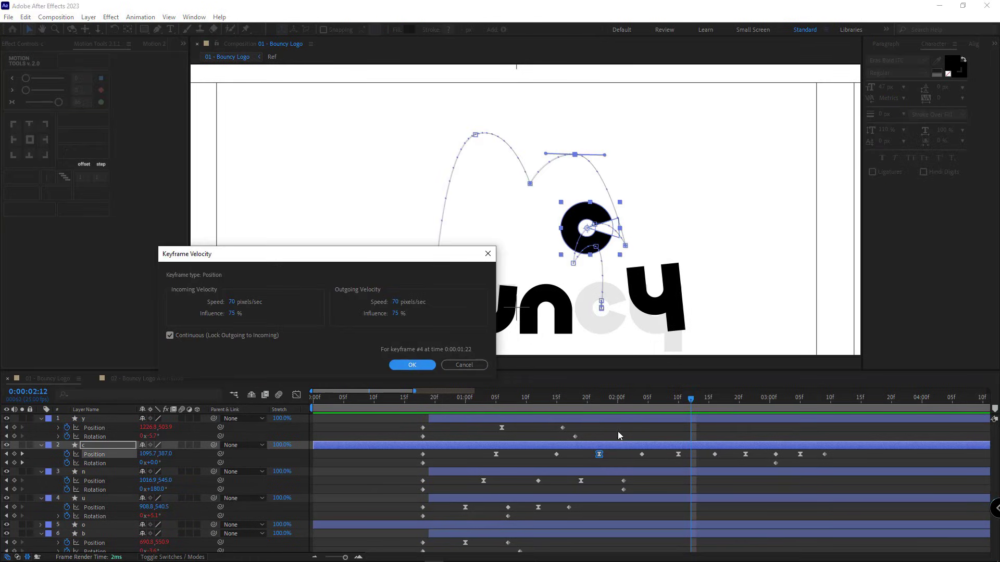
pyautogui.click(232, 304)
pyautogui.press('Return')
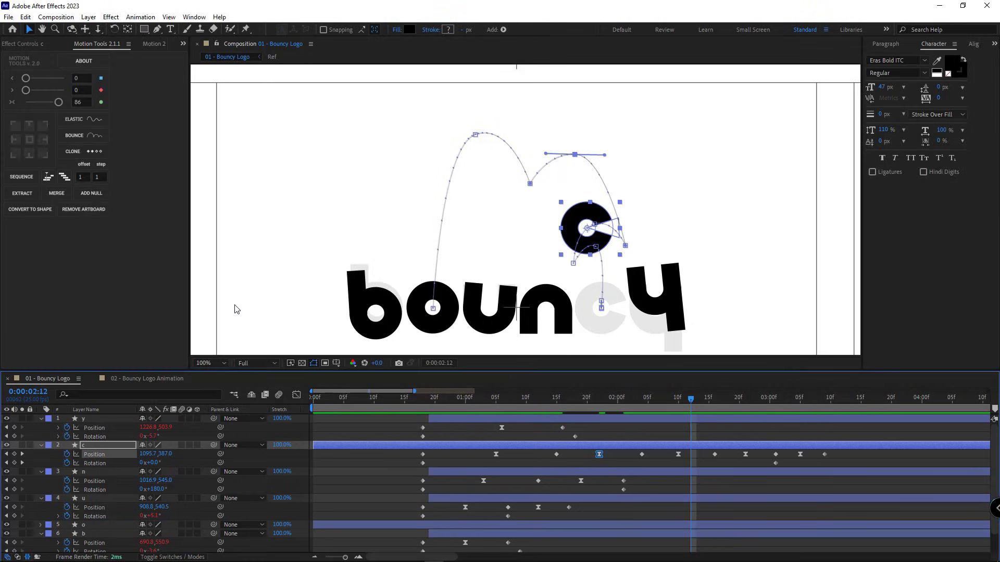
# - Preview the letters' jumps from 0:00:01:03 and check how the c passes over its second peak
pyautogui.click(656, 454)
pyautogui.click(484, 401)
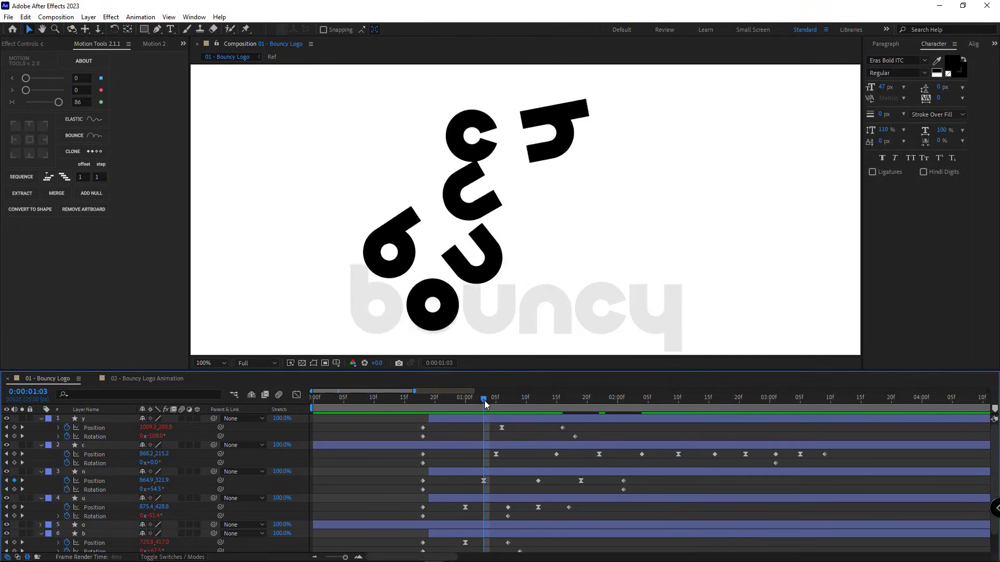
pyautogui.press('space')
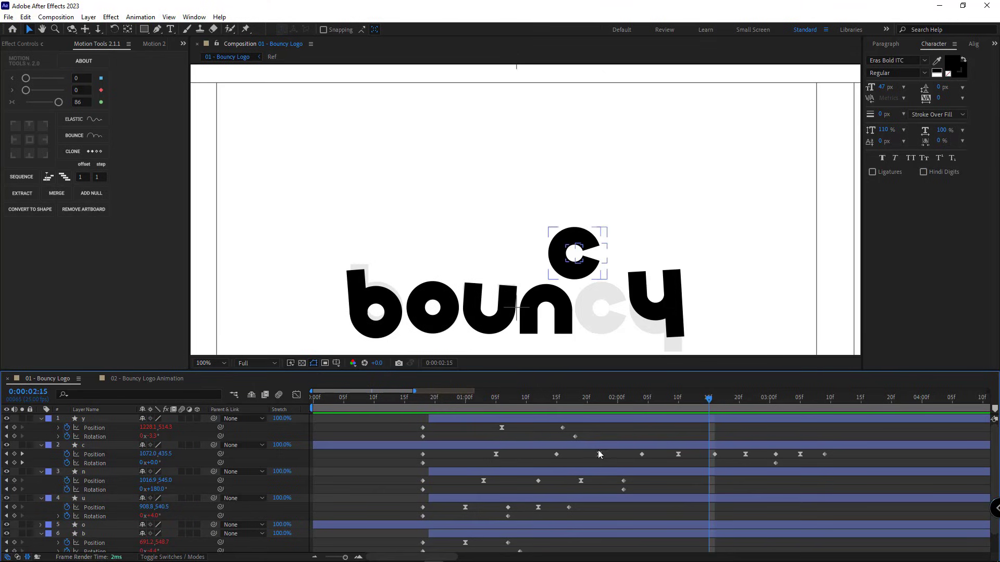
pyautogui.moveTo(569, 398); pyautogui.dragTo(541, 410)
pyautogui.press('space')
pyautogui.press('space')
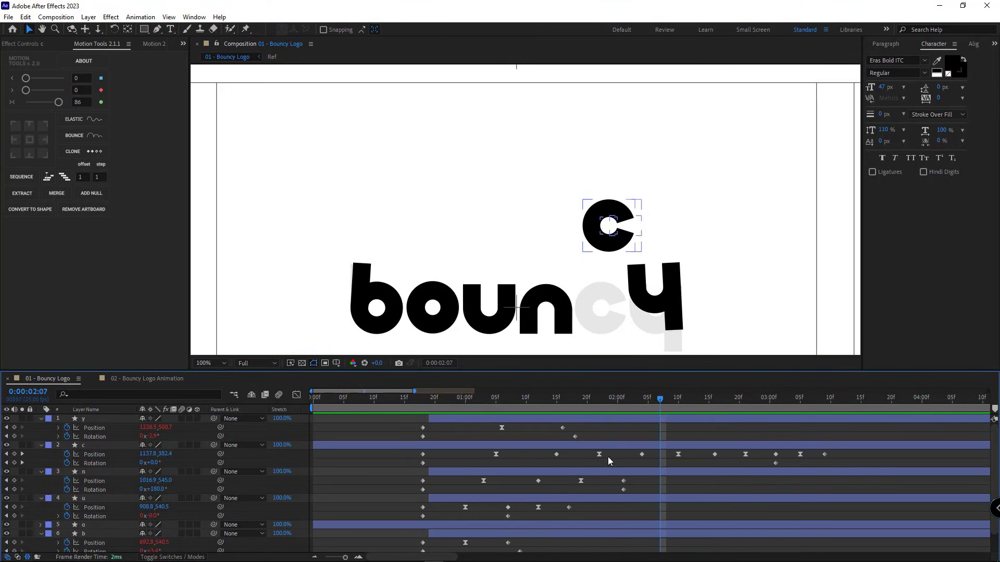
# - Set the Keyframe Velocity speed of the c's second peak at 0:00:01:22 to 200 pixels/sec
pyautogui.click(599, 455)
pyautogui.rightClick(599, 455)
pyautogui.click(646, 495)
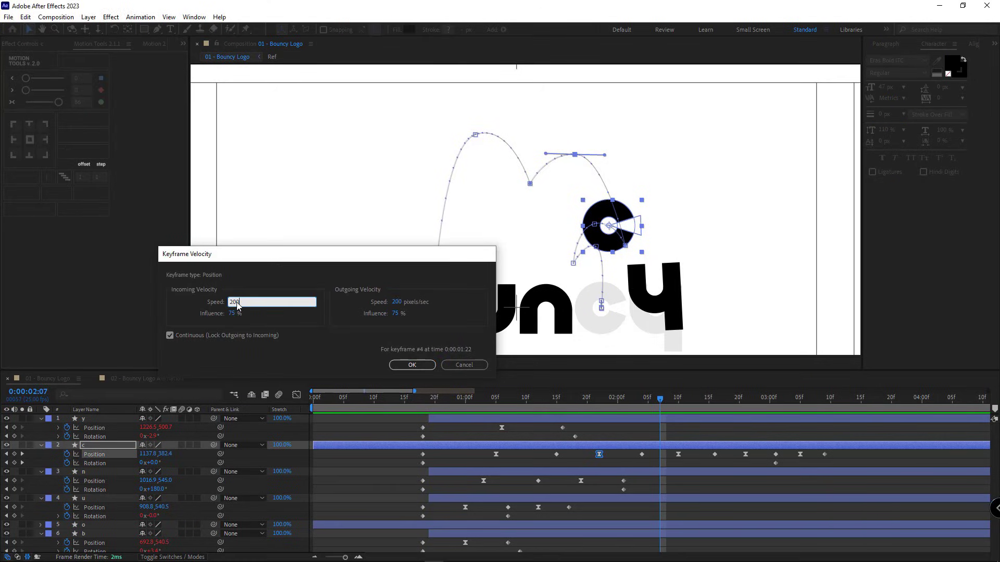
pyautogui.press('Return')
# - Replay the c's jump from 0:00:01:05 and again from 0:00:01:11 to check its speed through the second peak
pyautogui.click(495, 399)
pyautogui.press('space')
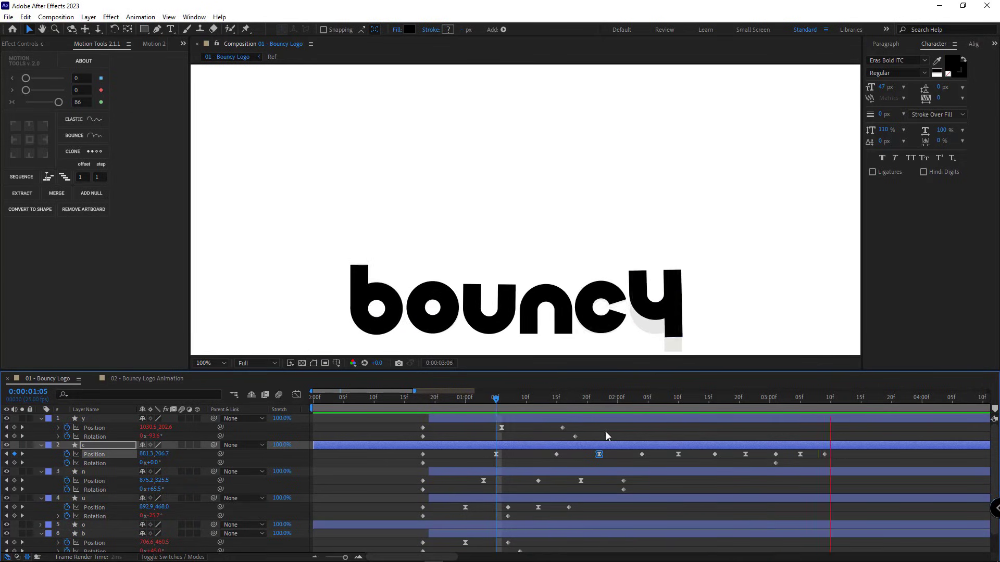
pyautogui.press('space')
pyautogui.moveTo(557, 399); pyautogui.dragTo(514, 401)
pyautogui.press('space')
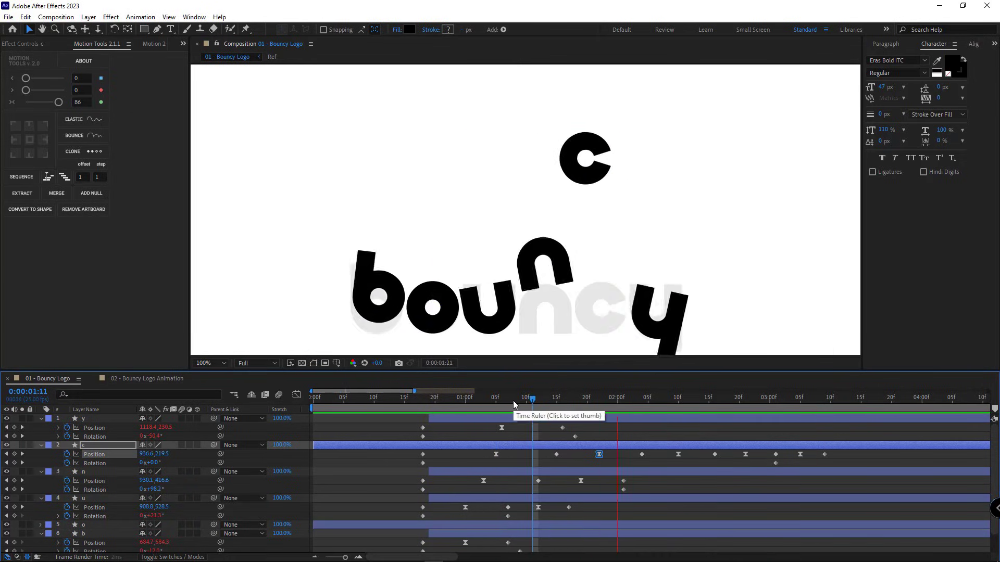
pyautogui.press('space')
# - Set the ease of the c's third and fourth peak and final rebound Position keyframes to 50 with Motion Tools
pyautogui.click(678, 454)
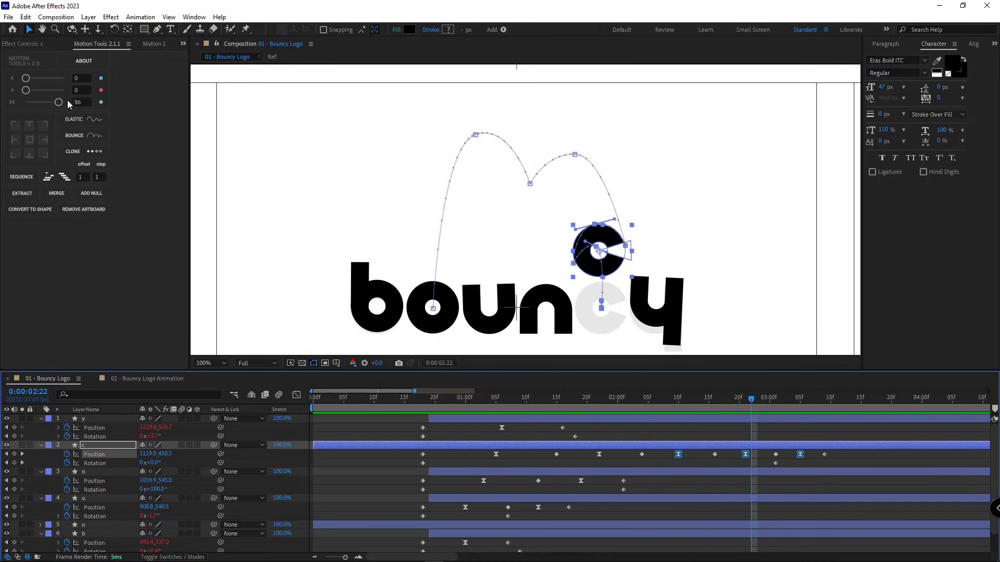
pyautogui.moveTo(68, 104); pyautogui.dragTo(60, 104)
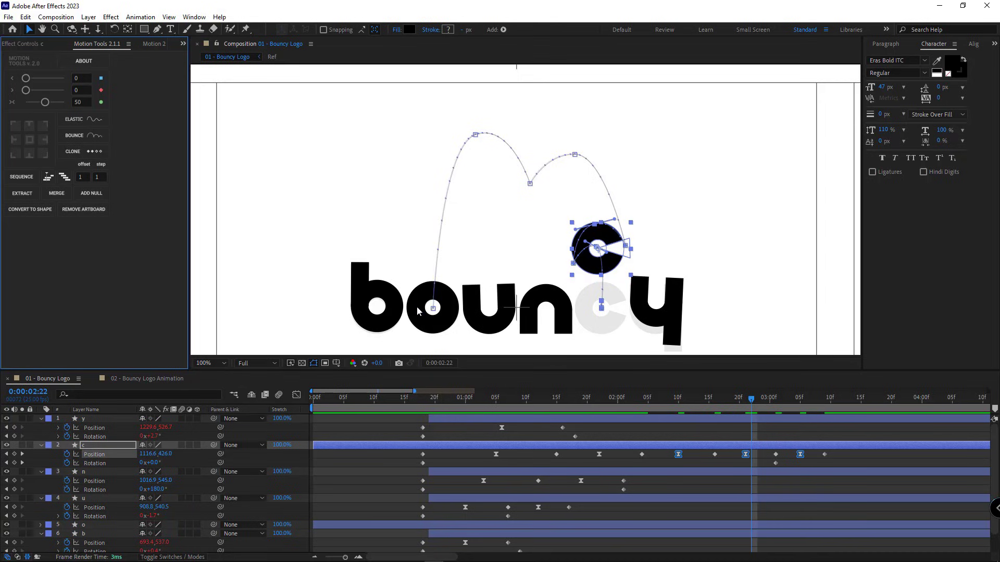
pyautogui.click(683, 460)
# - Set the Keyframe Velocity speed of the c's third peak at 0:00:02:10 to 75 pixels/sec
pyautogui.click(679, 455)
pyautogui.rightClick(679, 455)
pyautogui.click(700, 439)
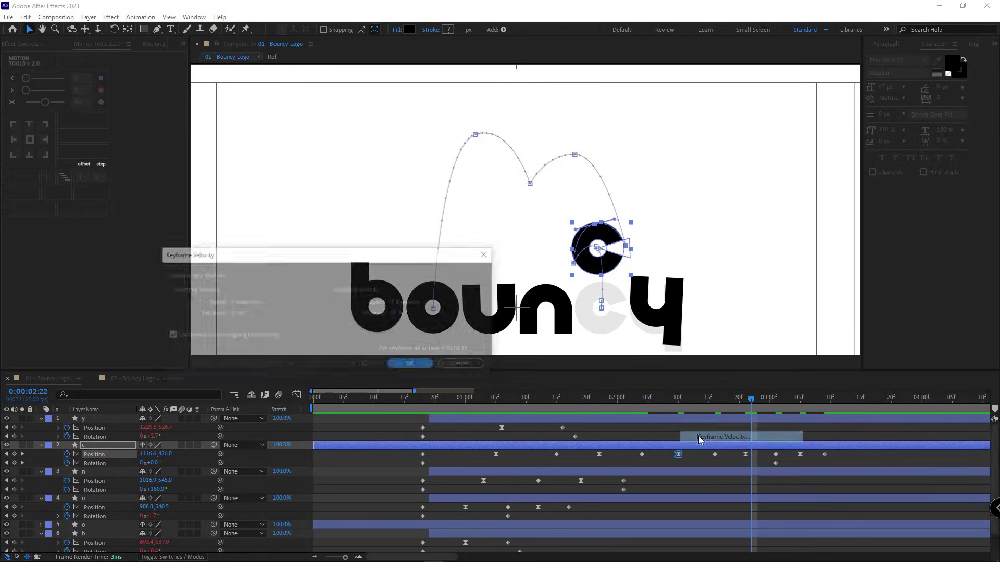
pyautogui.press('Return')
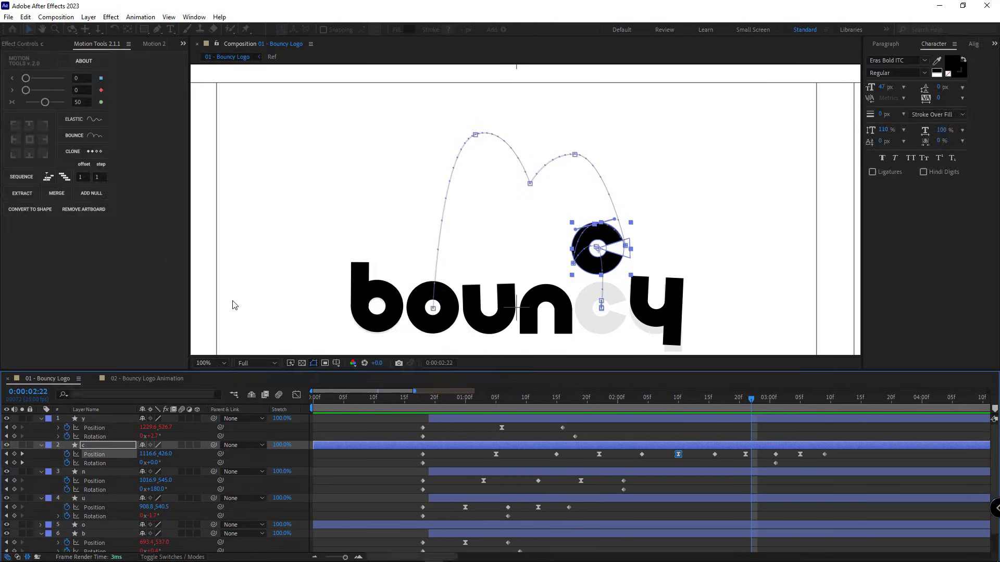
# - Set the Keyframe Velocity speed of the c's fourth peak at 0:00:02:21 to 75 pixels/sec
pyautogui.click(768, 459)
pyautogui.click(745, 454)
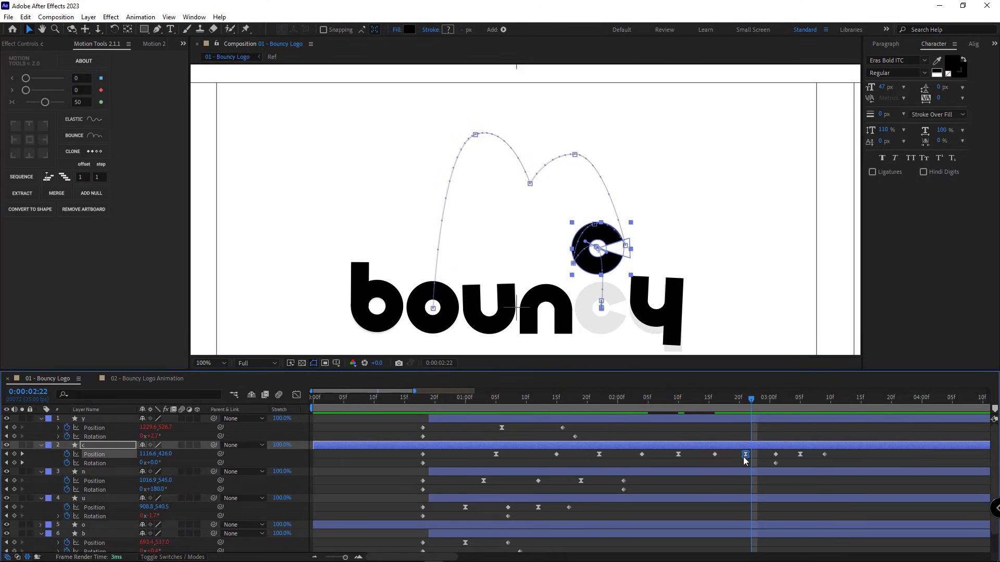
pyautogui.rightClick(745, 454)
pyautogui.click(769, 437)
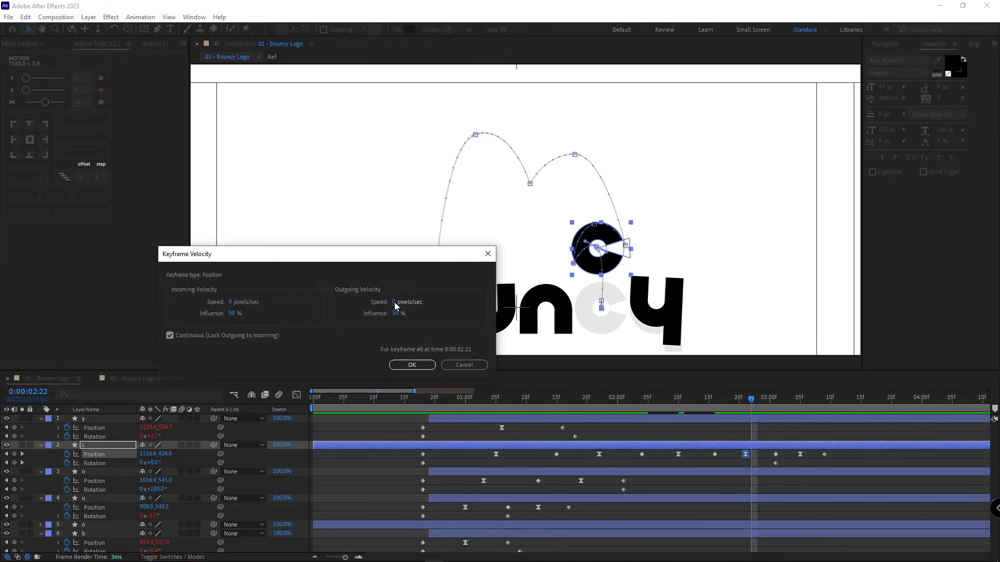
pyautogui.press('Return')
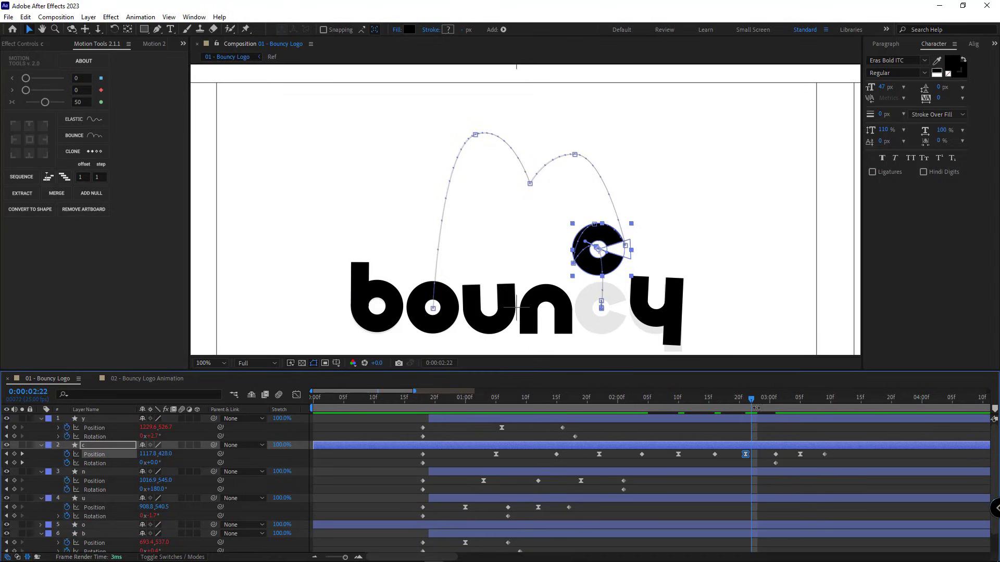
# - Preview the c's final hops from 0:00:02:00 and again from 0:00:01:16 to judge their speed
pyautogui.press('space')
pyautogui.click(617, 398)
pyautogui.press('space')
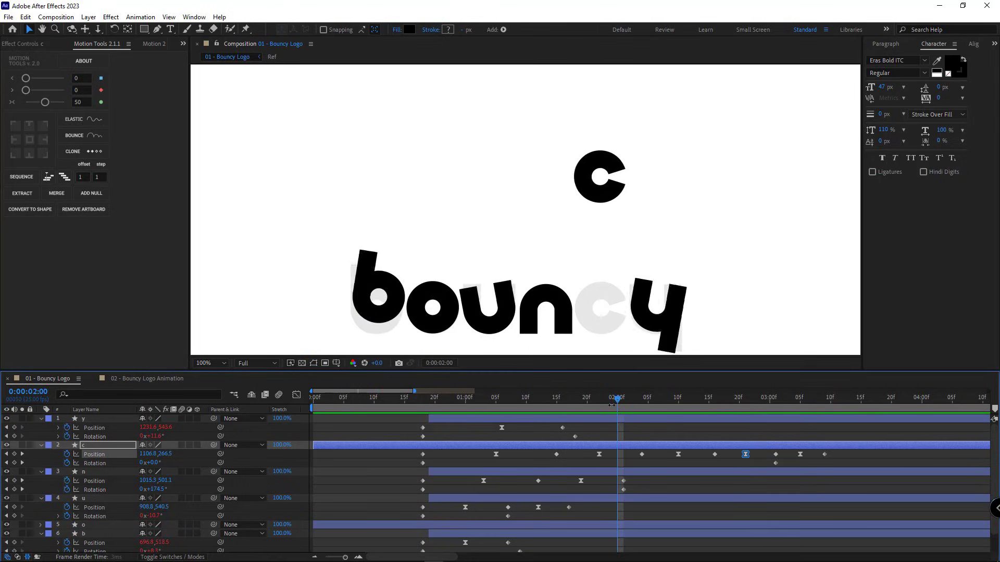
pyautogui.press('space')
pyautogui.moveTo(643, 400); pyautogui.dragTo(562, 400)
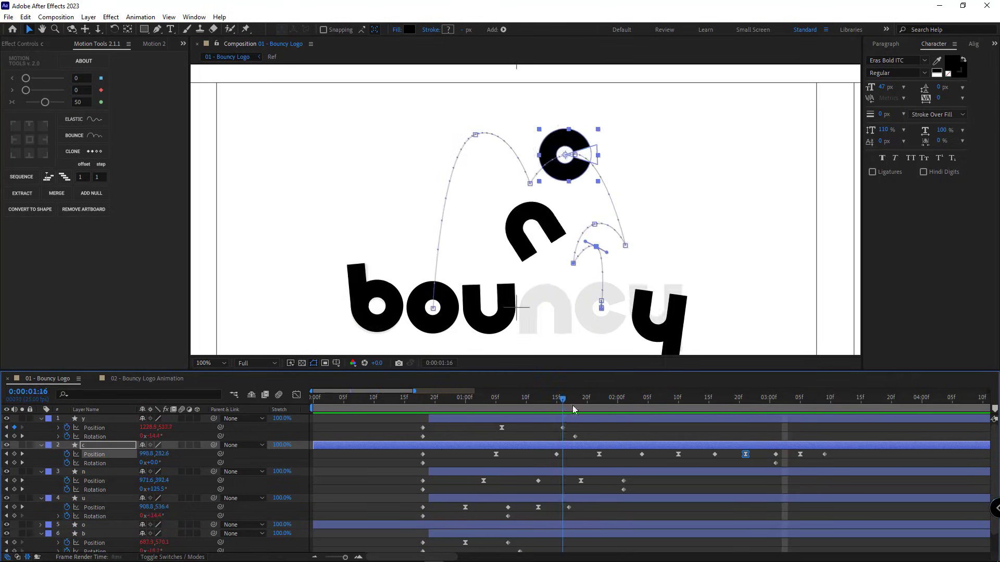
pyautogui.press('space')
pyautogui.press('space')
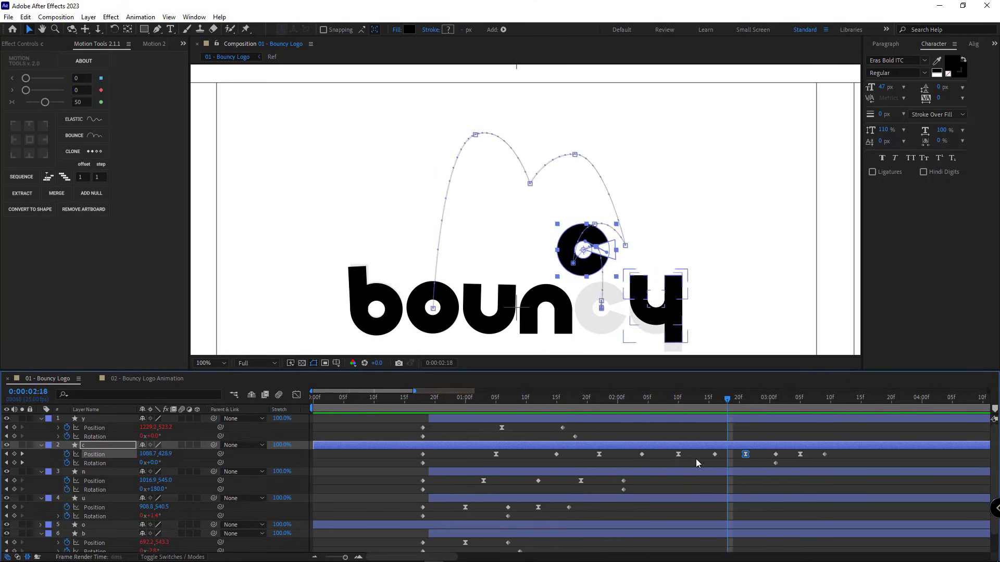
# - Set the Keyframe Velocity speed of the c's third peak at 0:00:02:10 to 150 pixels/sec and preview from 0:00:01:23
pyautogui.click(678, 455)
pyautogui.rightClick(677, 454)
pyautogui.click(708, 437)
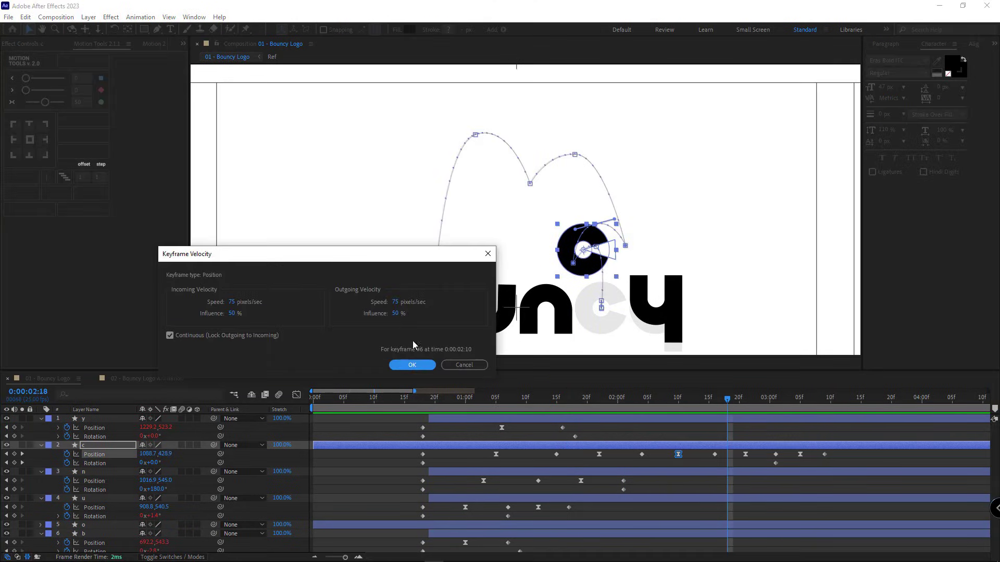
pyautogui.write('150')
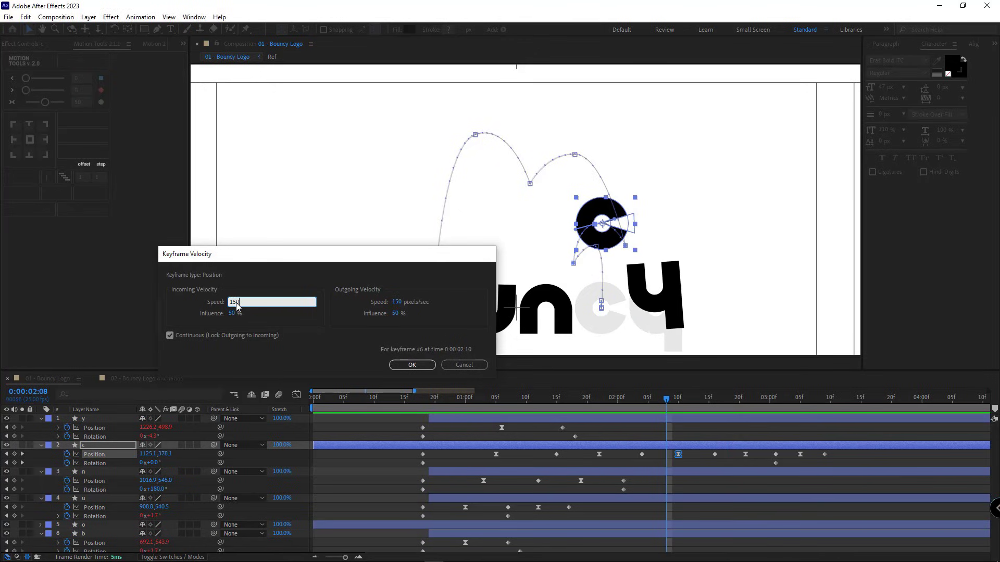
pyautogui.press('Return')
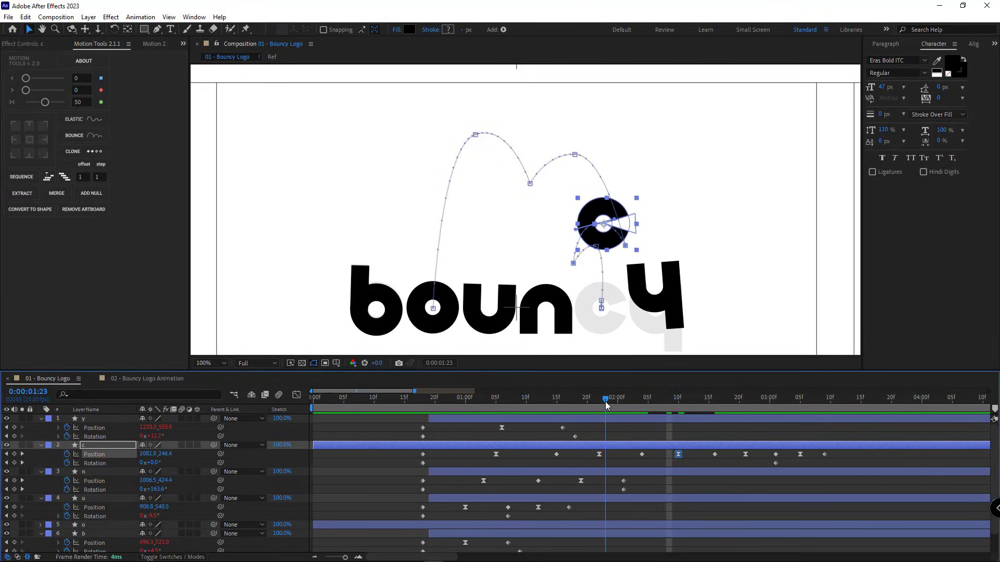
pyautogui.press('space')
pyautogui.press('space')
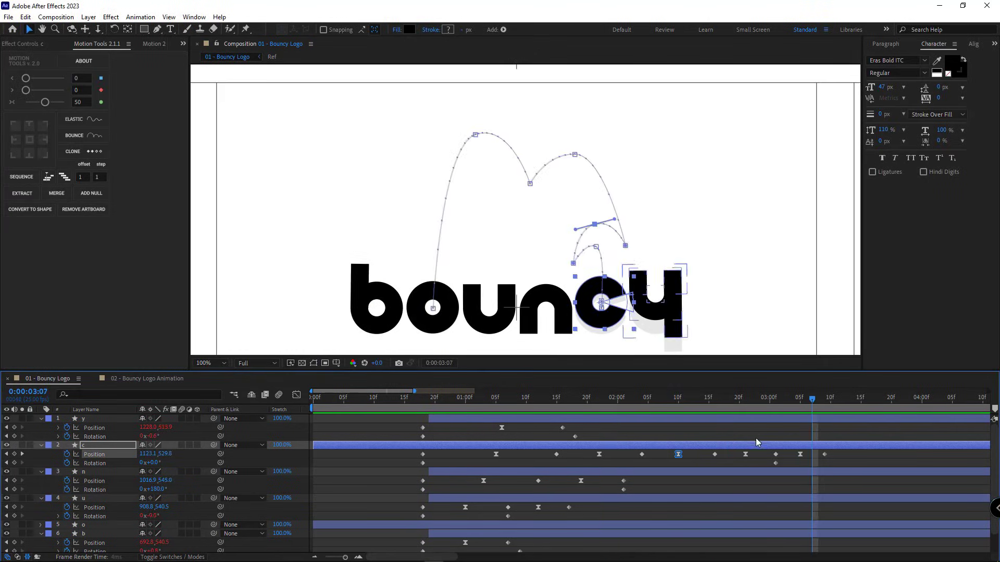
# - Set the Keyframe Velocity speed of the c's fourth peak at 0:00:02:21 to 170 pixels/sec and preview from 0:00:01:20
pyautogui.click(745, 454)
pyautogui.rightClick(745, 454)
pyautogui.click(776, 495)
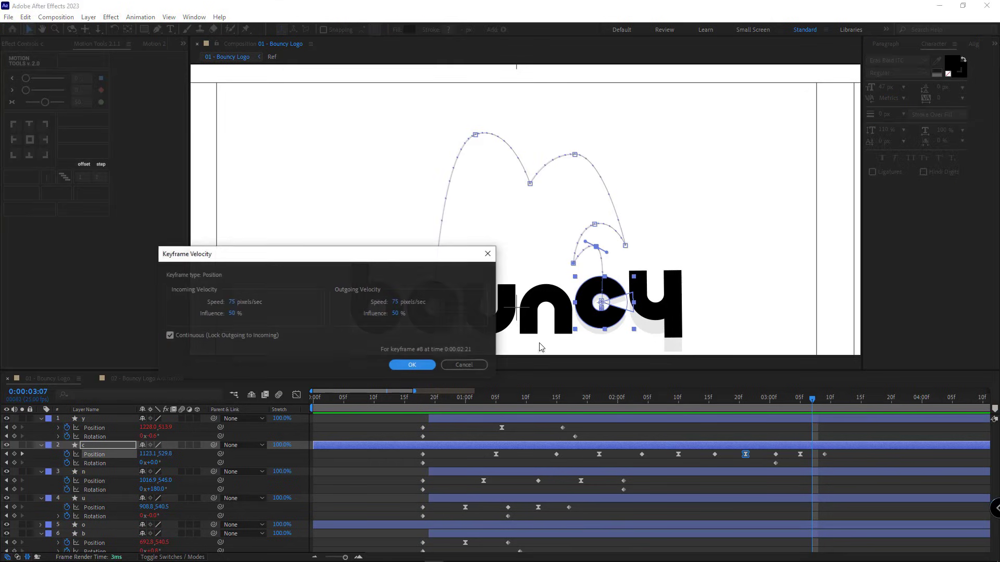
pyautogui.click(394, 304)
pyautogui.write('17')
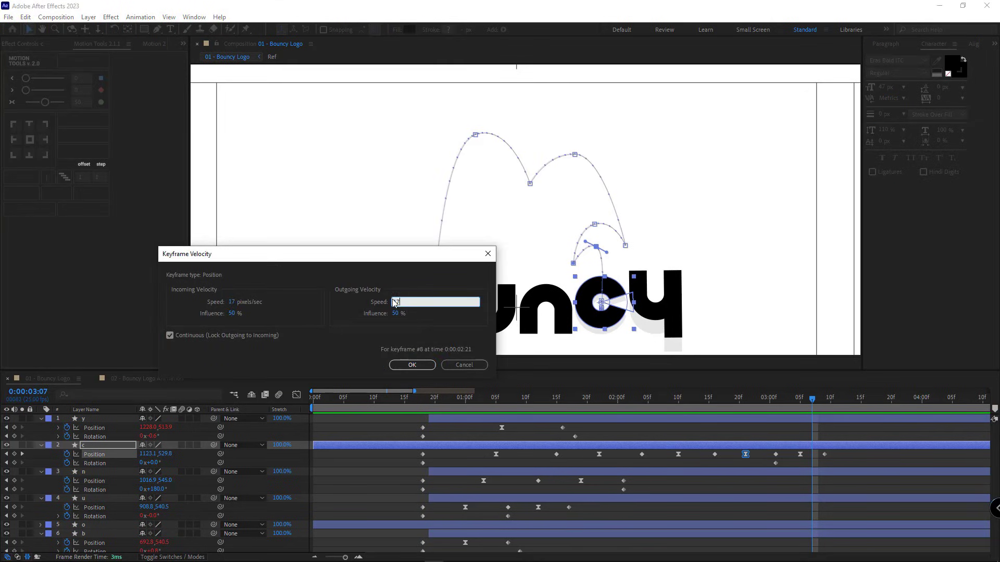
pyautogui.write('0')
pyautogui.press('Return')
pyautogui.press('space')
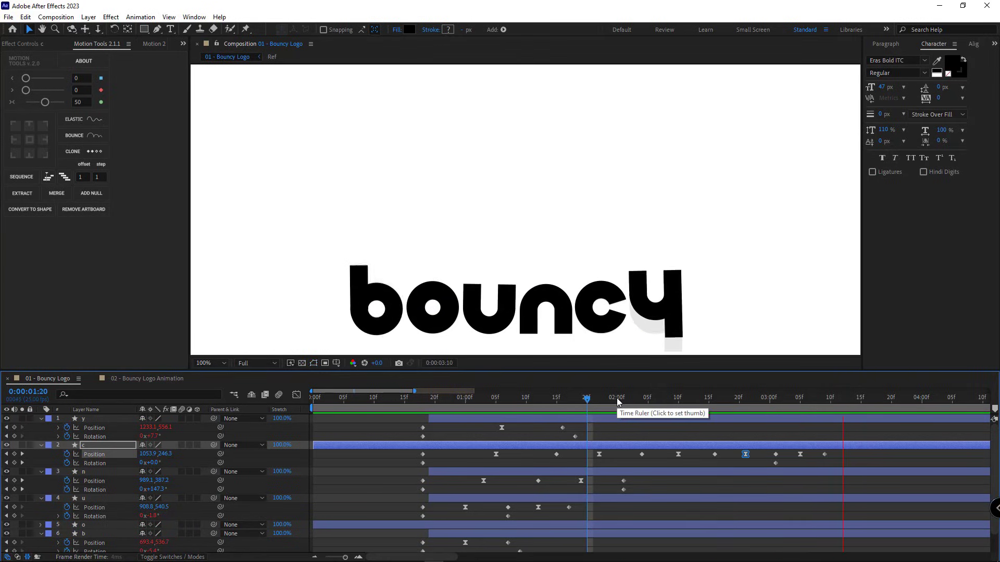
pyautogui.press('space')
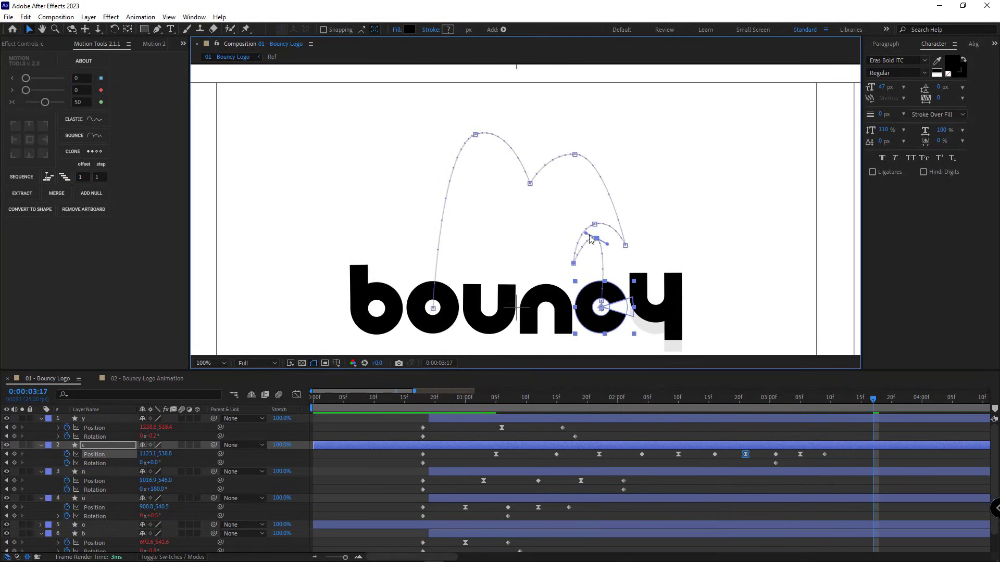
# - Shift the c's fourth peak slightly up and left on the motion path with level handles, and preview the final hops
pyautogui.moveTo(596, 238); pyautogui.dragTo(587, 237)
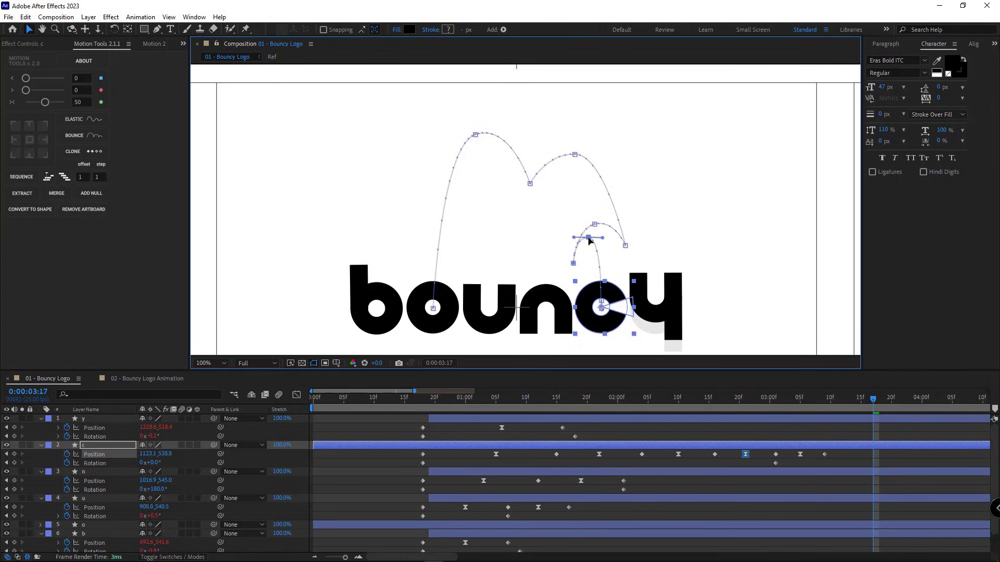
pyautogui.press('space')
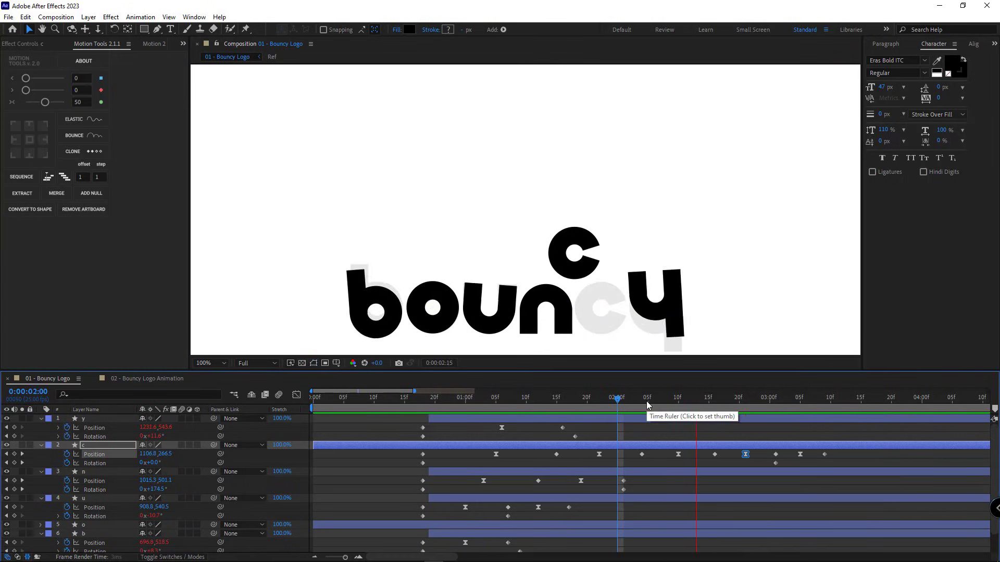
pyautogui.press('space')
pyautogui.click(604, 401)
pyautogui.press('space')
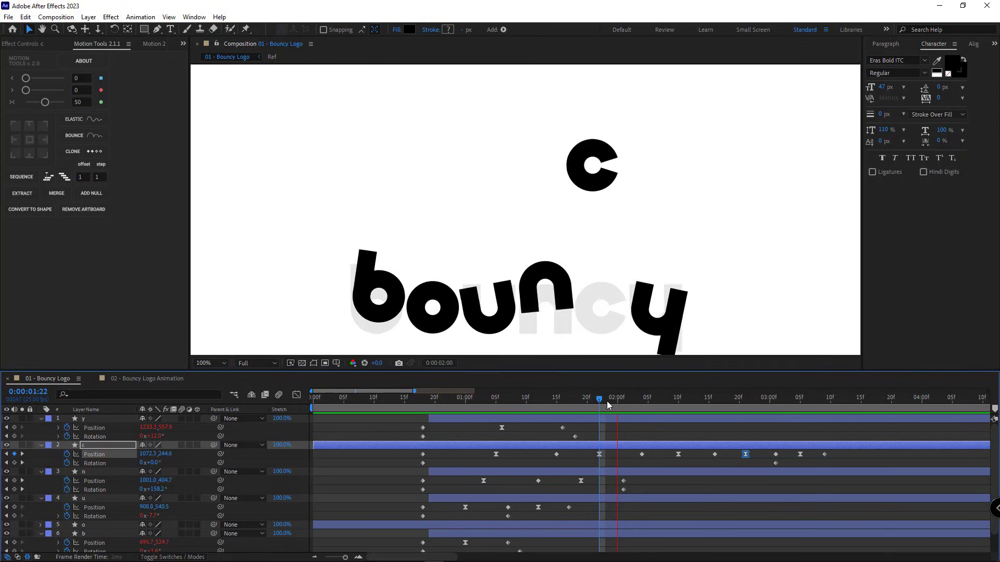
pyautogui.press('space')
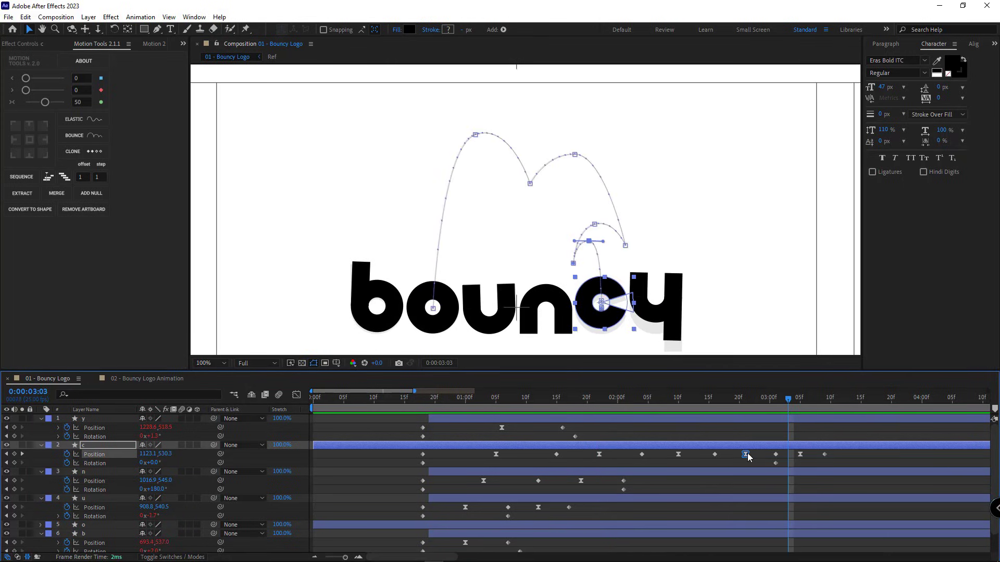
# - Fine-tune the Keyframe Velocity of the c's repositioned fourth peak at 0:00:02:21
pyautogui.rightClick(745, 454)
pyautogui.click(775, 435)
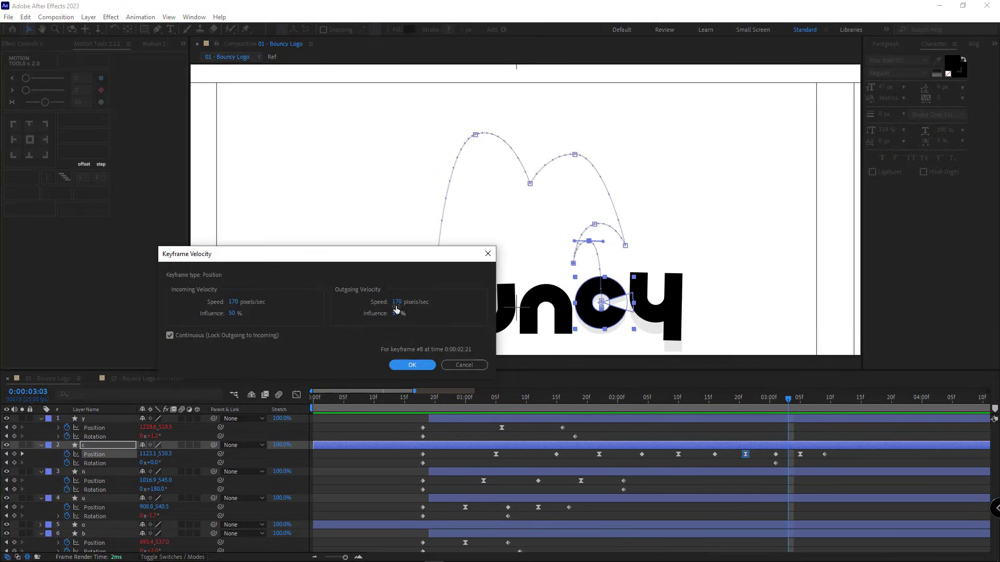
pyautogui.press('Return')
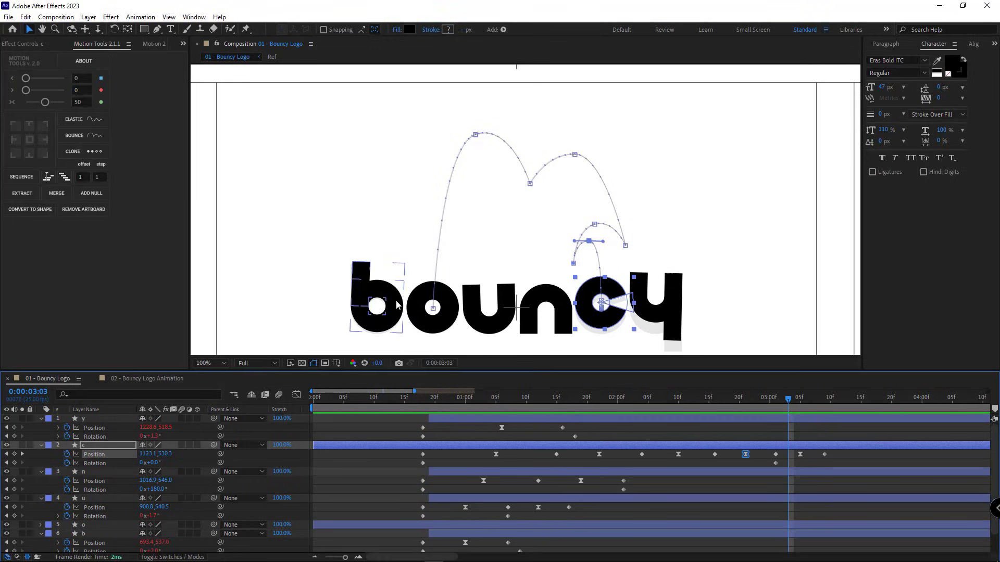
# - Replay the c's landing from 0:00:02:13 and its later hops from an earlier frame to check the timing
pyautogui.click(698, 400)
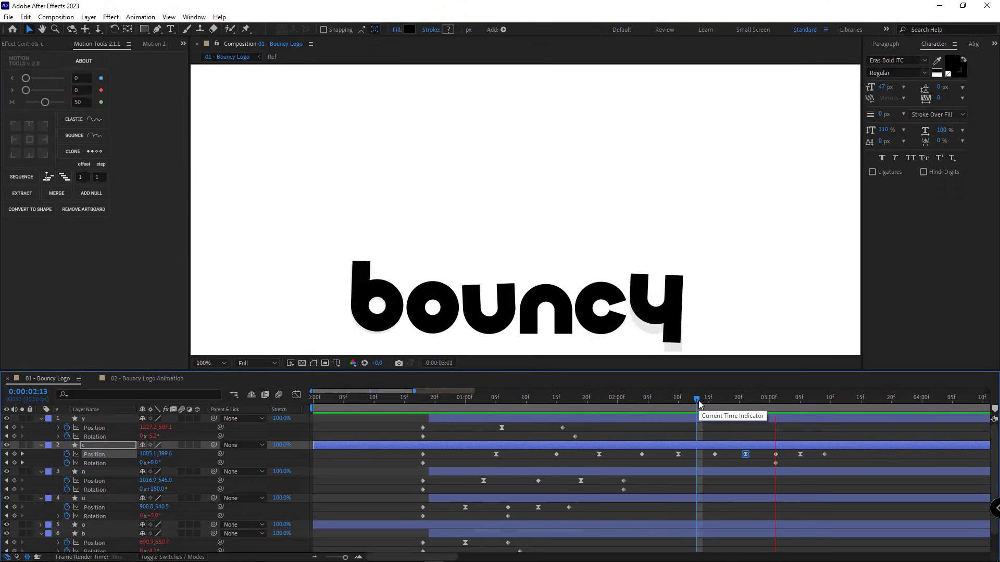
pyautogui.press('space')
pyautogui.moveTo(698, 401); pyautogui.dragTo(599, 400)
pyautogui.press('space')
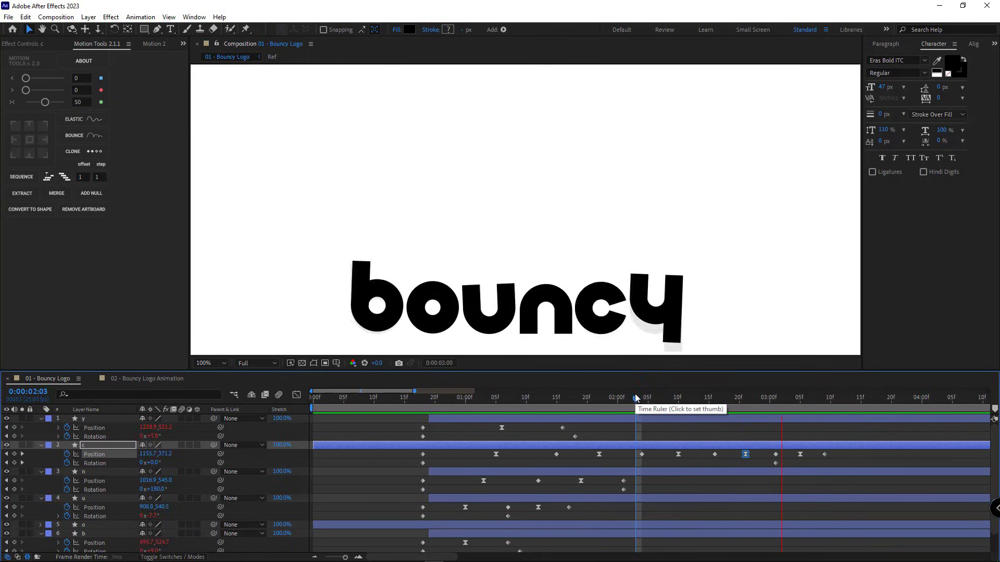
# - Retime the c's last three Position keyframes to 0:00:03:02, 0:00:03:07 and 0:00:03:12, and preview from 0:00:00:19
pyautogui.press('space')
pyautogui.moveTo(832, 450); pyautogui.dragTo(805, 461)
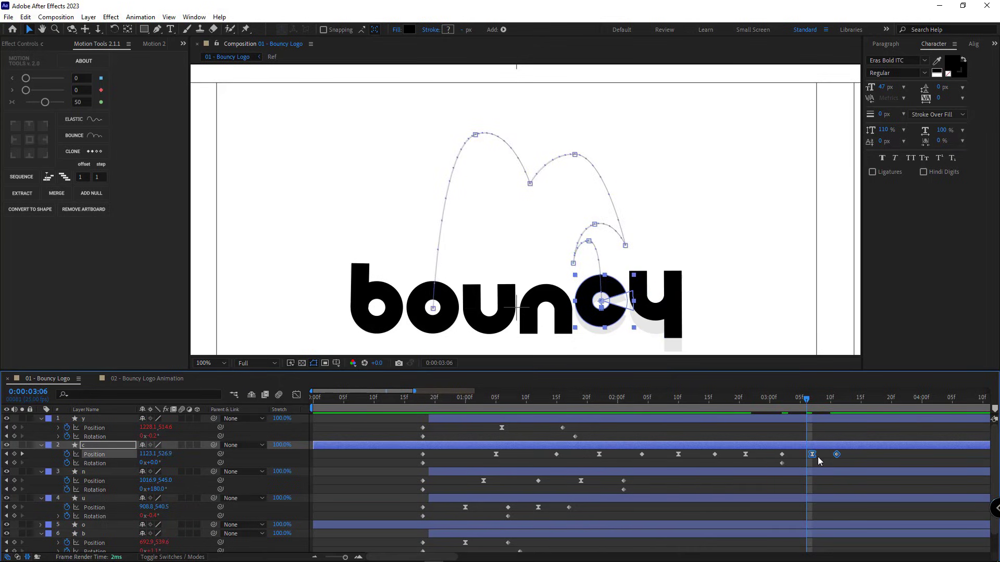
pyautogui.click(835, 455)
pyautogui.click(827, 464)
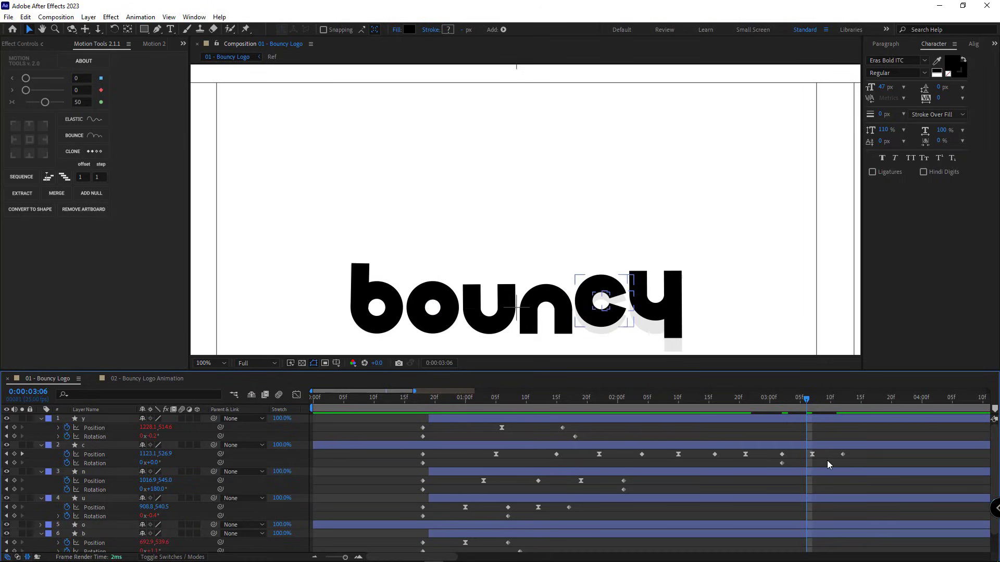
pyautogui.click(632, 408)
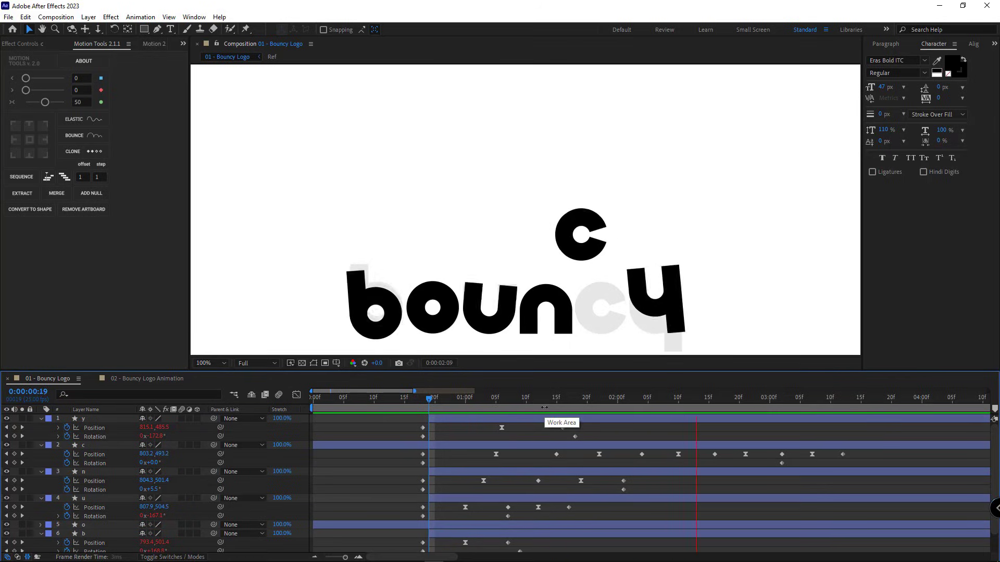
pyautogui.press('space')
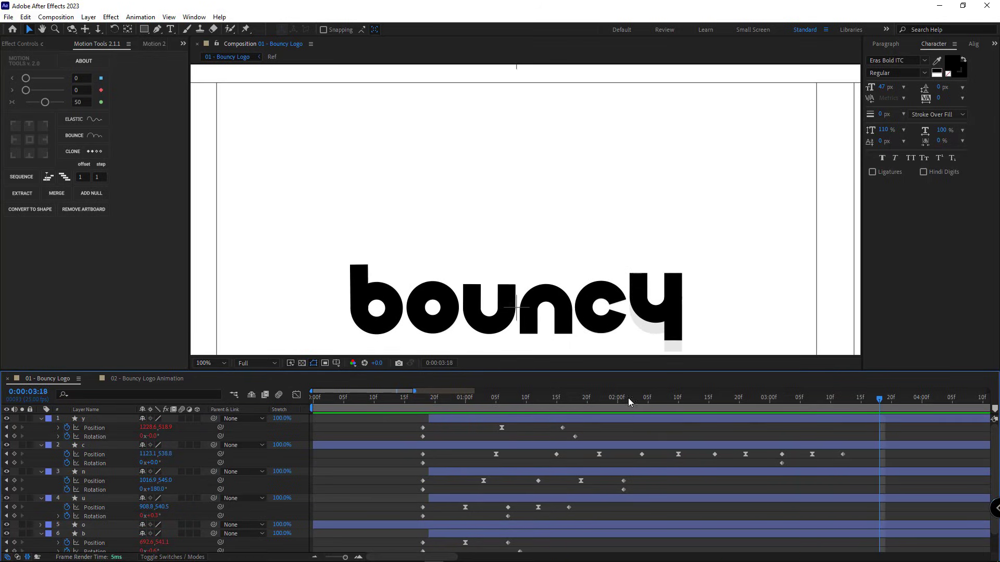
pyautogui.press('space')
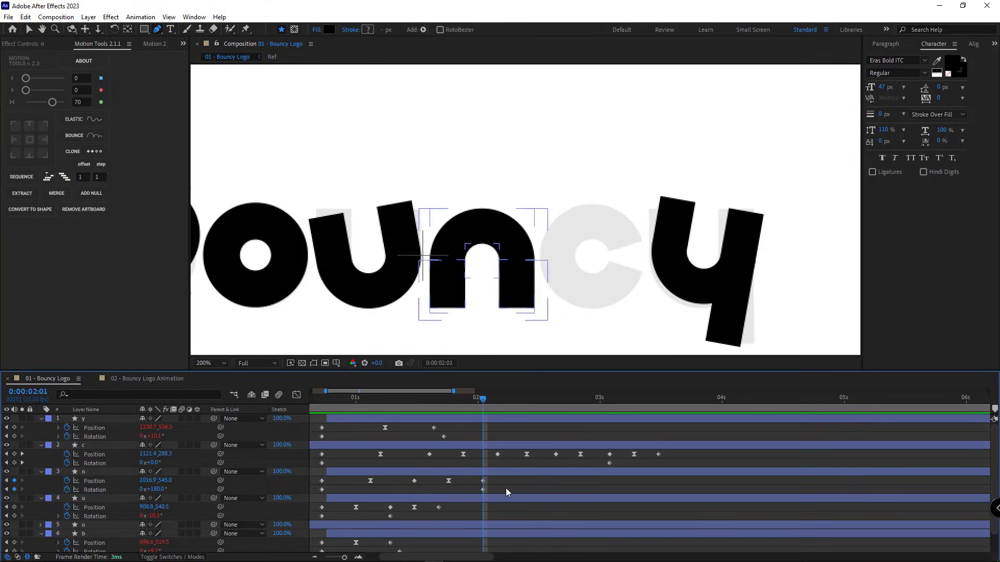
# - Key a small hop peak for the n at 0:00:02:07 by shifting it up and right to about 1027, 521
pyautogui.click(506, 489)
pyautogui.scroll(-1, 513, 323)
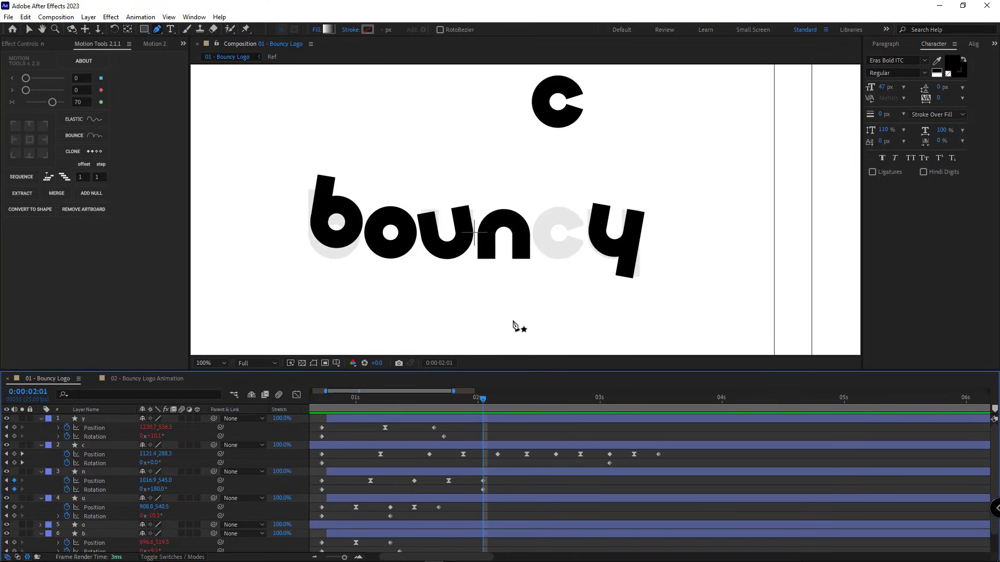
pyautogui.click(512, 472)
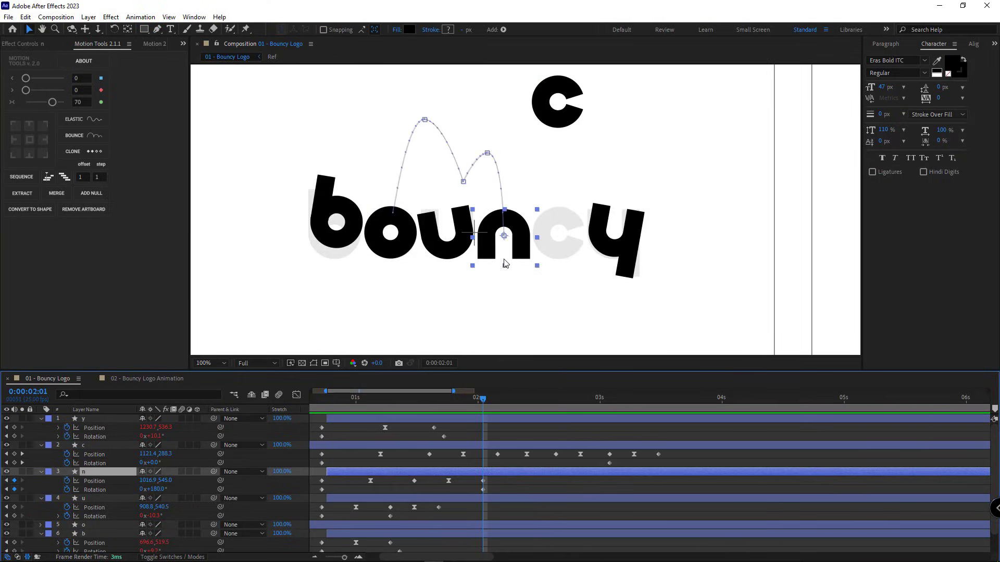
pyautogui.press('pagedown')
pyautogui.press('pagedown')
pyautogui.press('pagedown')
pyautogui.press('pagedown')
pyautogui.press('pagedown')
pyautogui.press('pagedown')
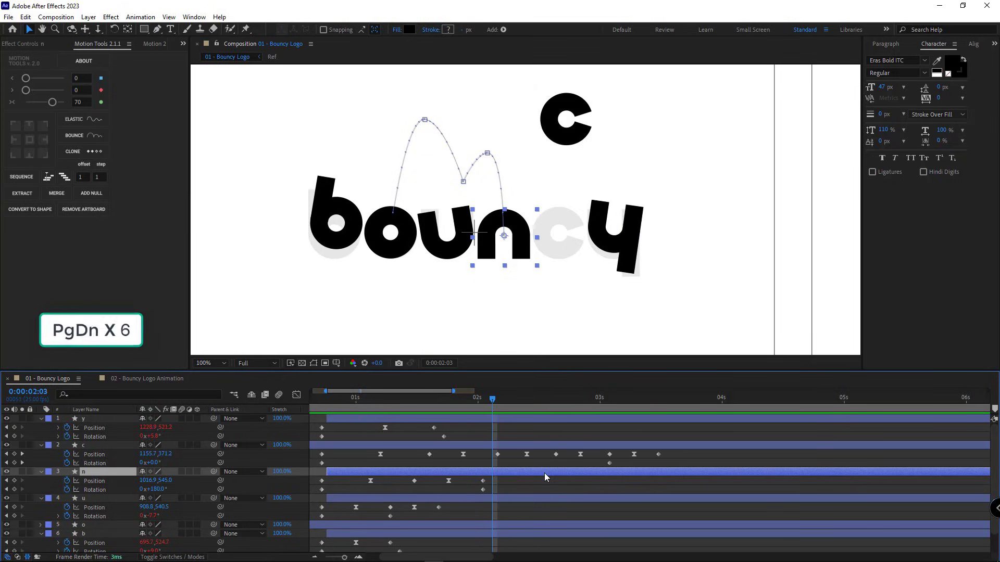
pyautogui.scroll(1, 495, 328)
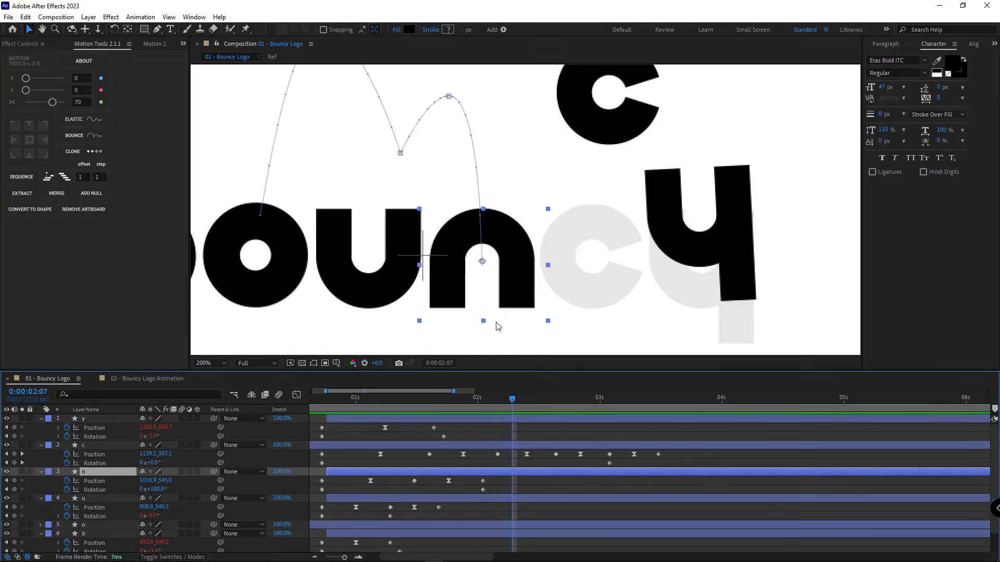
pyautogui.moveTo(519, 275); pyautogui.dragTo(531, 250)
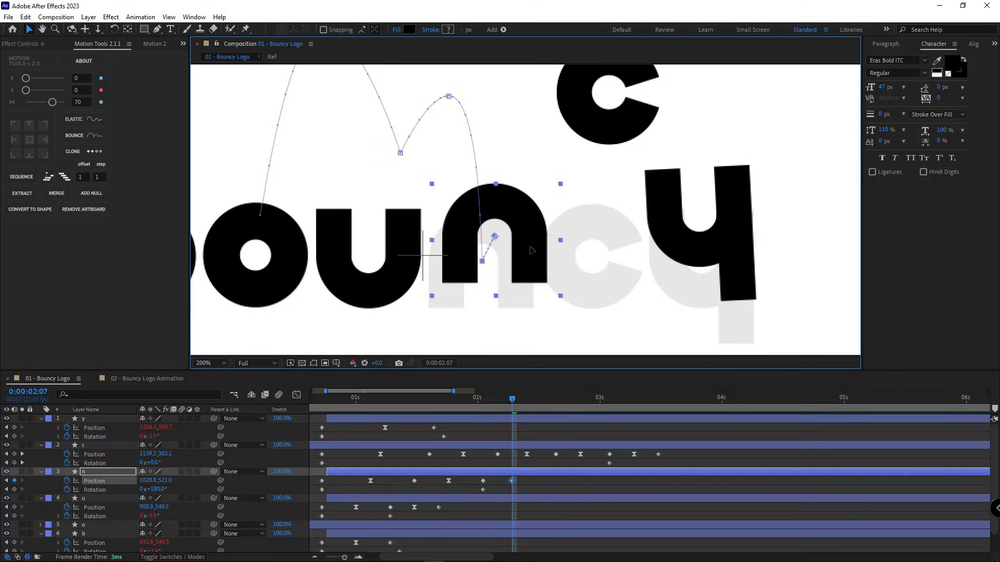
# - Key the n's small landing at 0:00:02:13 by moving it down and right to about 1037, 545.5
pyautogui.press('pagedown')
pyautogui.press('pagedown')
pyautogui.press('pagedown')
pyautogui.press('pagedown')
pyautogui.press('pagedown')
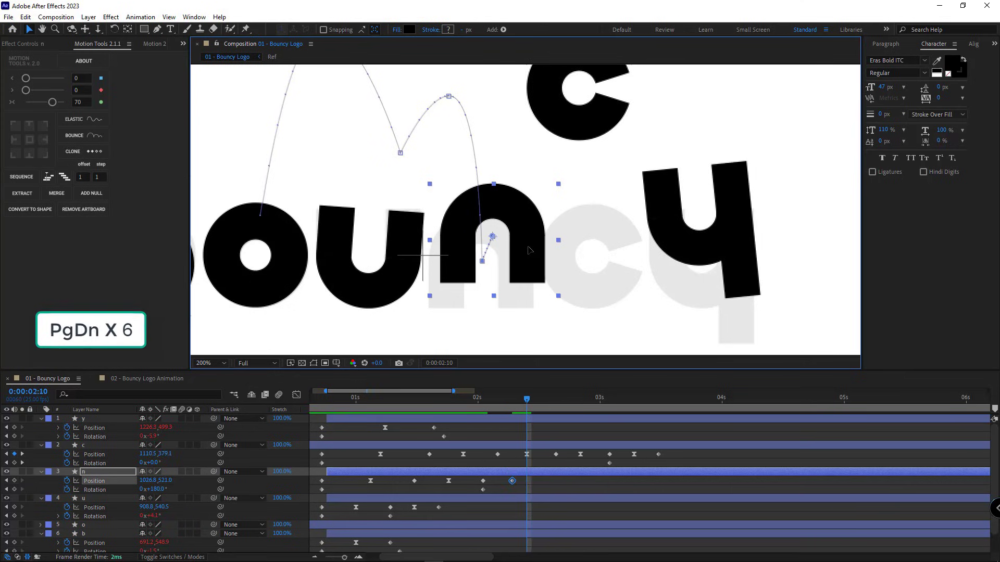
pyautogui.press('pagedown')
pyautogui.moveTo(529, 251); pyautogui.dragTo(539, 279)
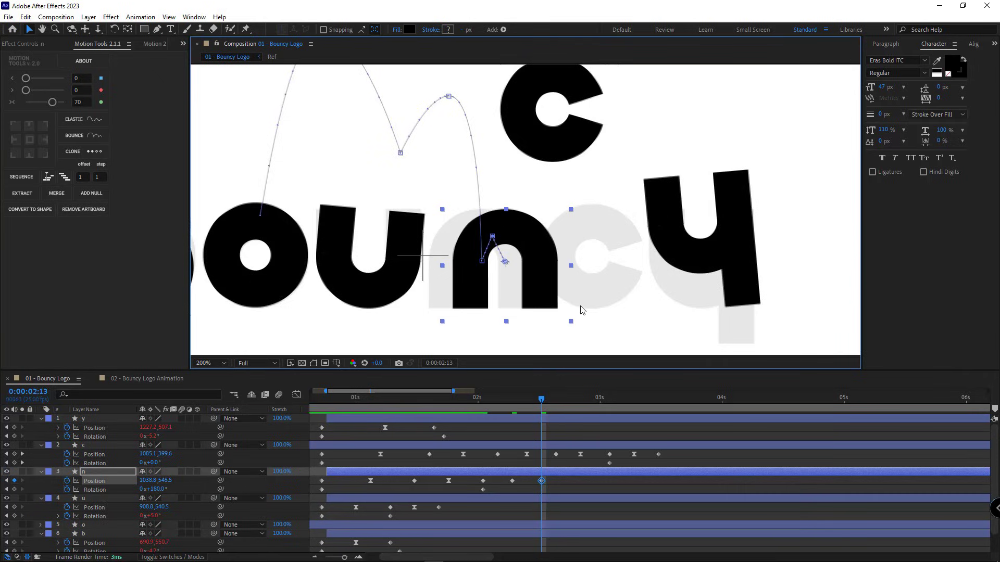
# - Round the n's small hop peak at 0:00:02:07 into an arc with level motion path handles
pyautogui.scroll(2, 495, 247)
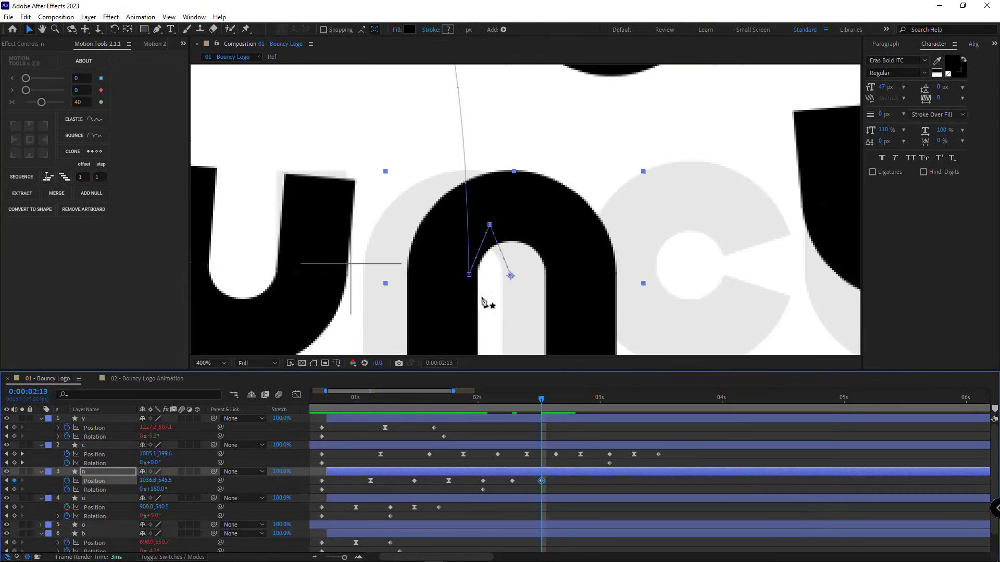
pyautogui.press('g')
pyautogui.moveTo(489, 224); pyautogui.dragTo(502, 226)
pyautogui.press('v')
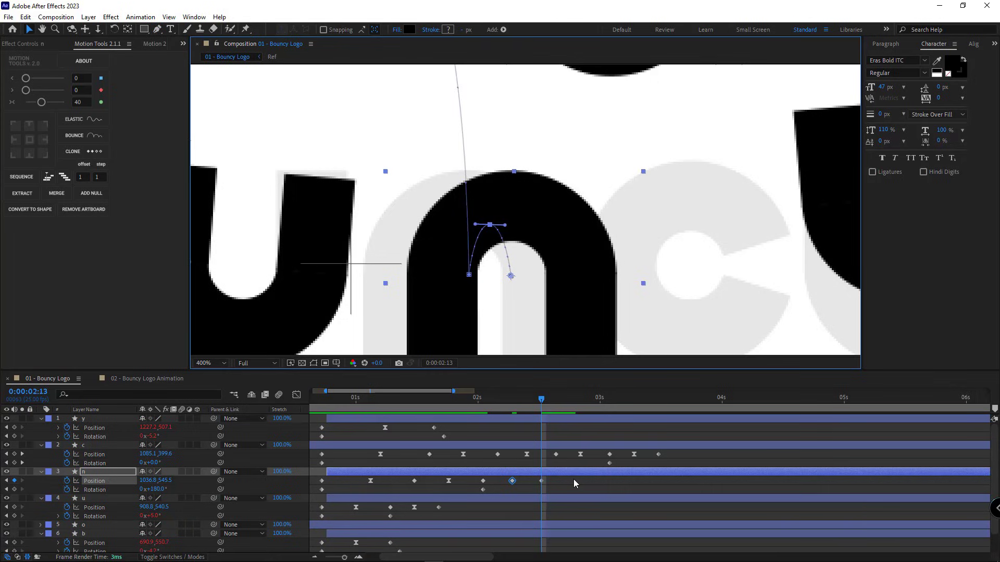
# - Raise the n to about 1043, 527 at 0:00:02:19 and add an in-between Position keyframe at 0:00:02:16
pyautogui.press('space')
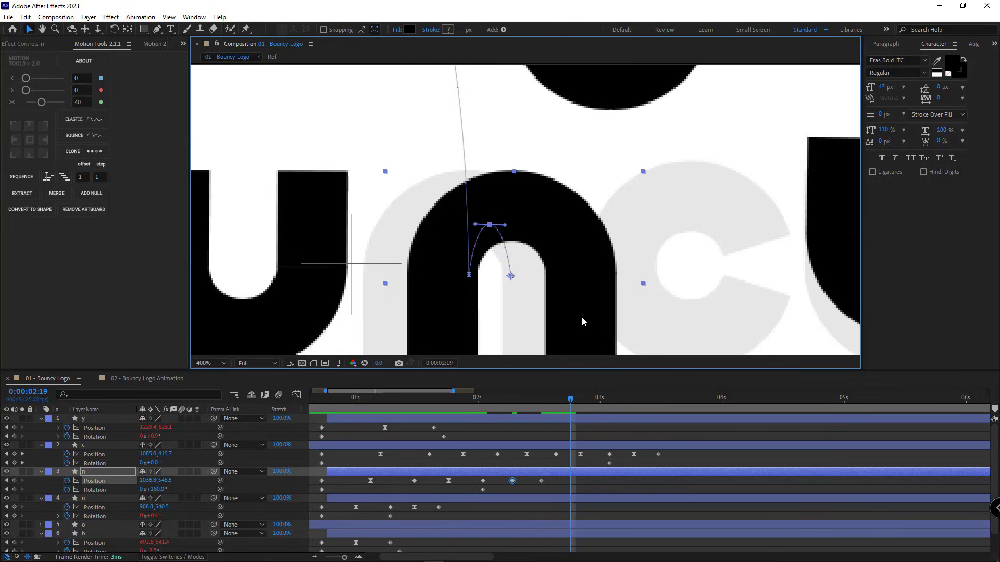
pyautogui.moveTo(582, 317); pyautogui.dragTo(575, 276)
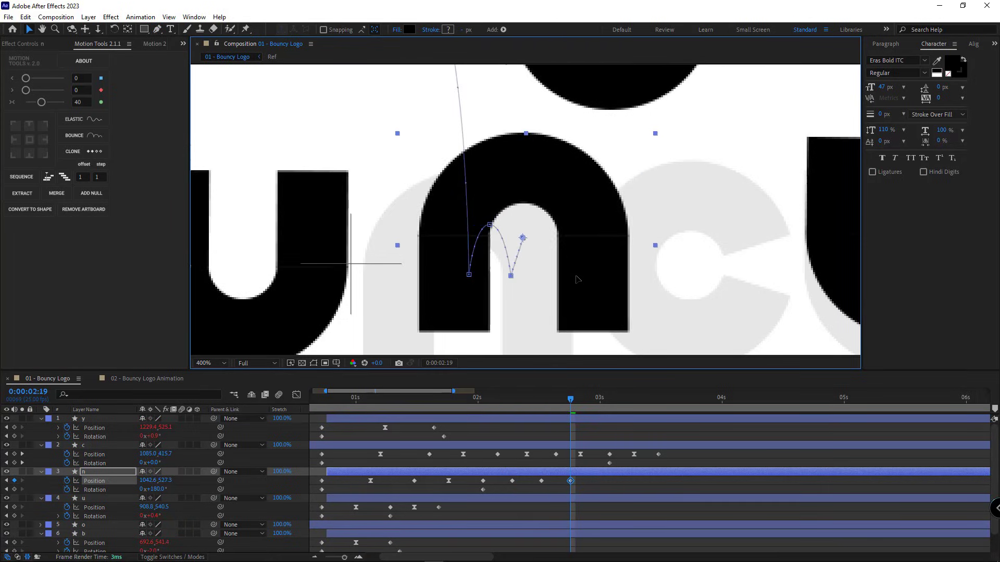
pyautogui.press('g')
pyautogui.press('j')
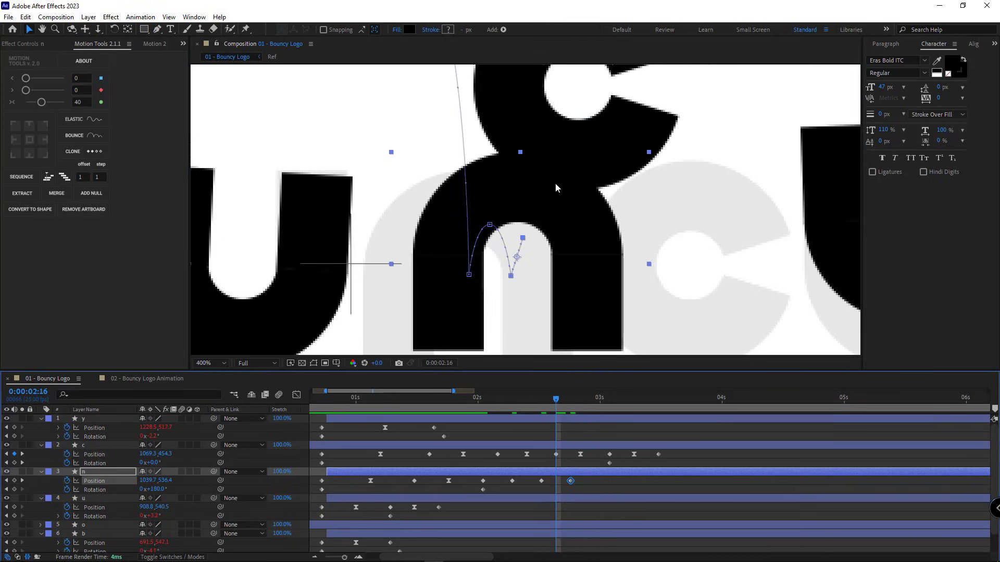
pyautogui.press(',')
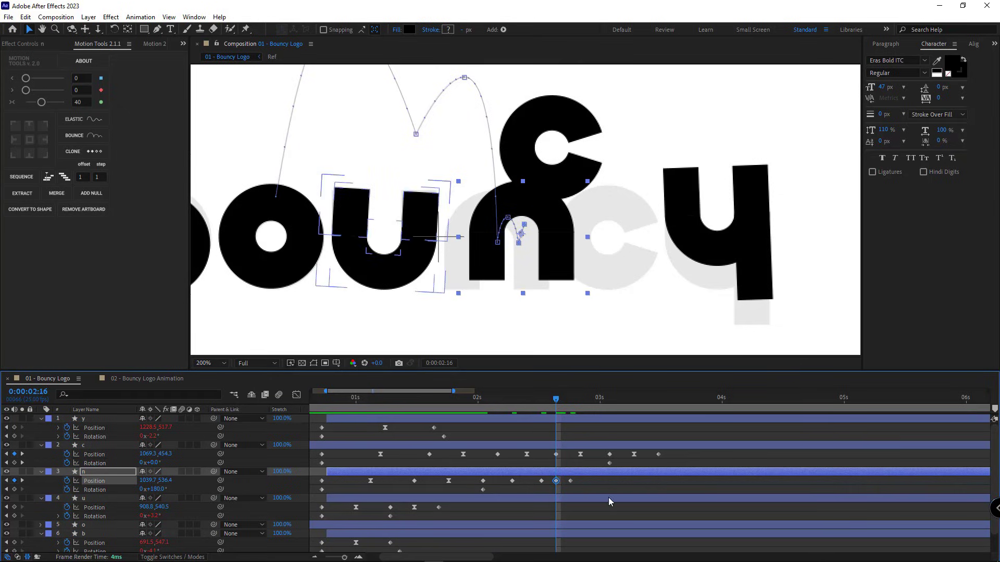
# - Return the n to its logo spot at 0:00:02:19 and Easy Ease its small peaks at 0:00:02:07 and 0:00:02:16
pyautogui.click(570, 402)
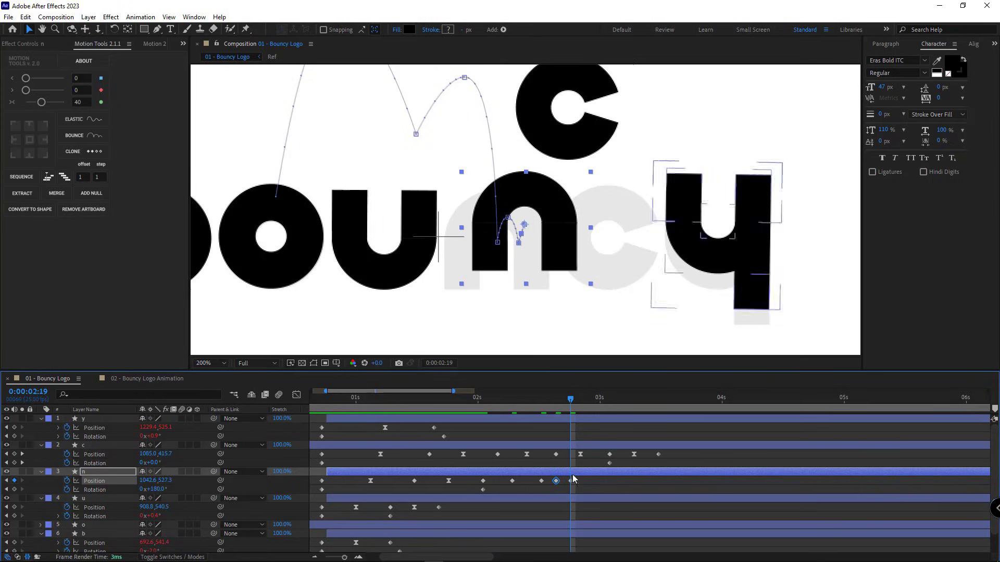
pyautogui.moveTo(556, 263); pyautogui.dragTo(529, 280)
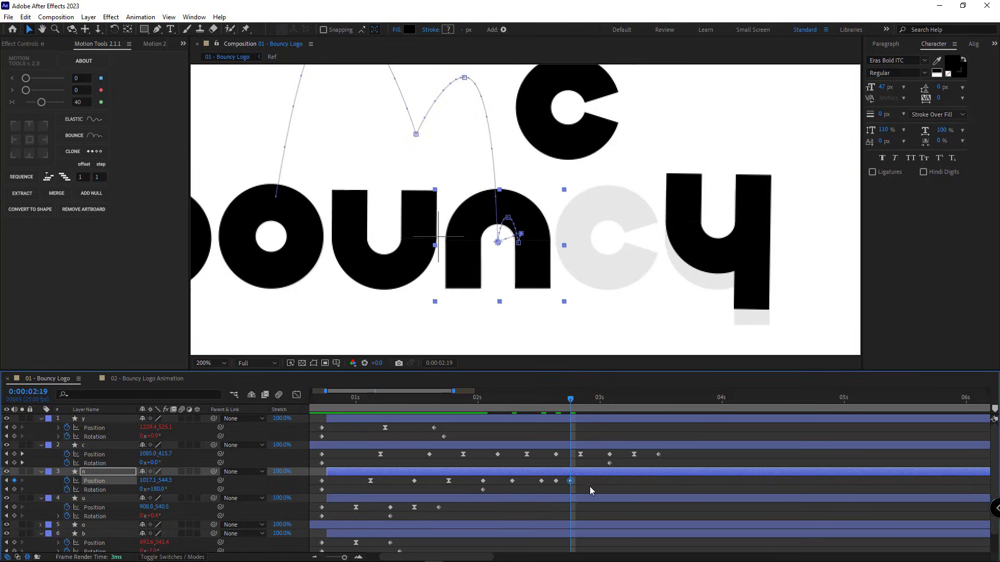
pyautogui.keyDown('shift'); pyautogui.click(512, 481); pyautogui.keyUp('shift')
pyautogui.rightClick(512, 481)
pyautogui.moveTo(565, 475)
pyautogui.click(665, 406)
pyautogui.click(551, 461)
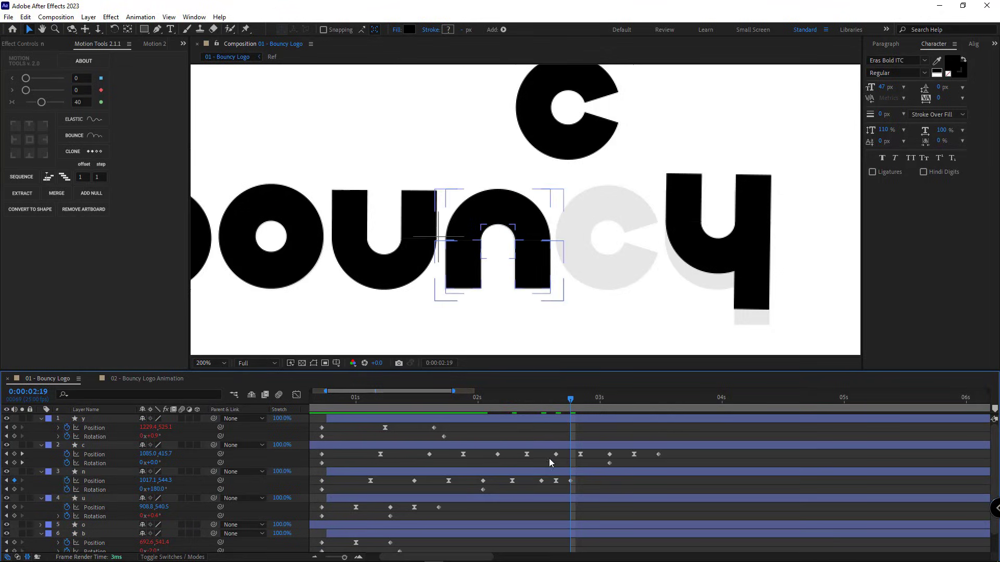
# - Preview the n's small extra hops from 0:00:02:01
pyautogui.moveTo(499, 402); pyautogui.dragTo(483, 407)
pyautogui.press('space')
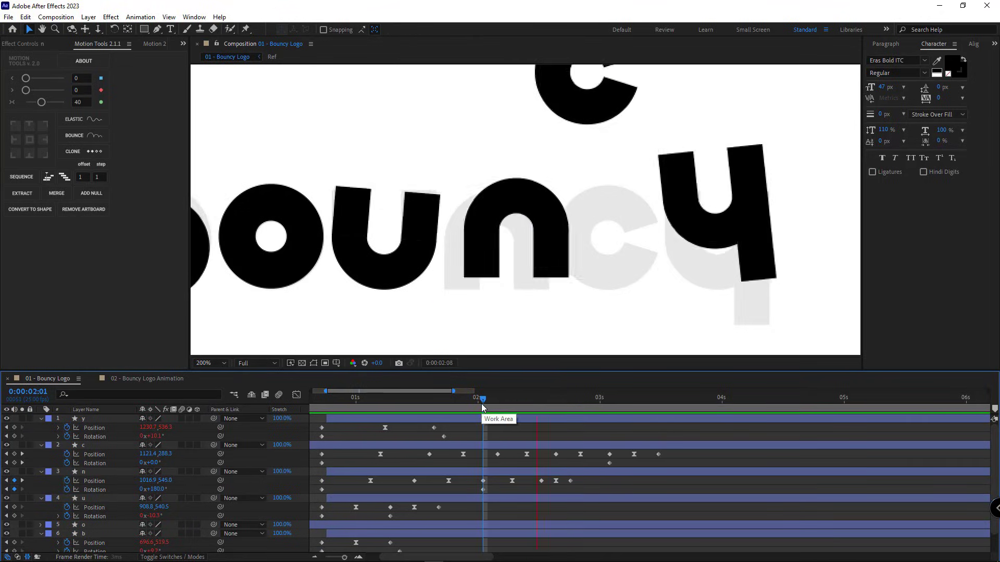
pyautogui.click(517, 407)
pyautogui.moveTo(518, 408); pyautogui.dragTo(554, 435)
pyautogui.click(566, 443)
pyautogui.moveTo(165, 454); pyautogui.dragTo(142, 463)
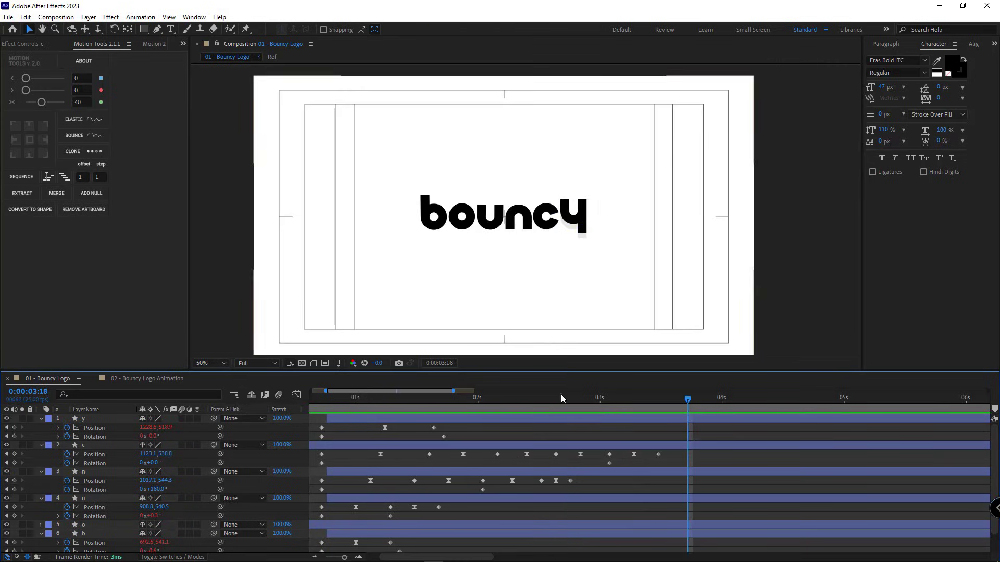
# - Preview the whole logo animation from 0:00:00:16, and replay the landing from 0:00:02:12
pyautogui.scroll(-3, 449, 463)
pyautogui.click(353, 398)
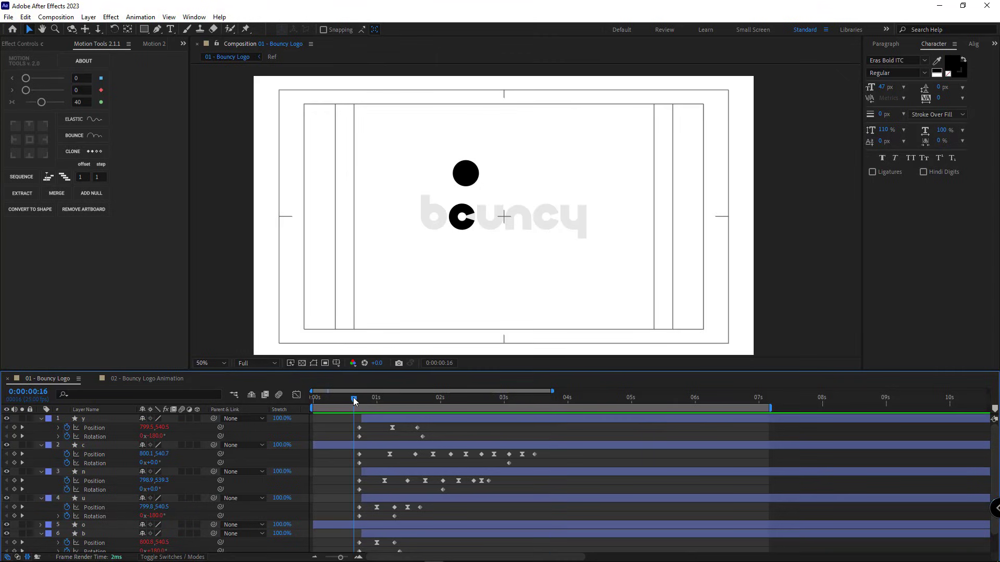
pyautogui.press('space')
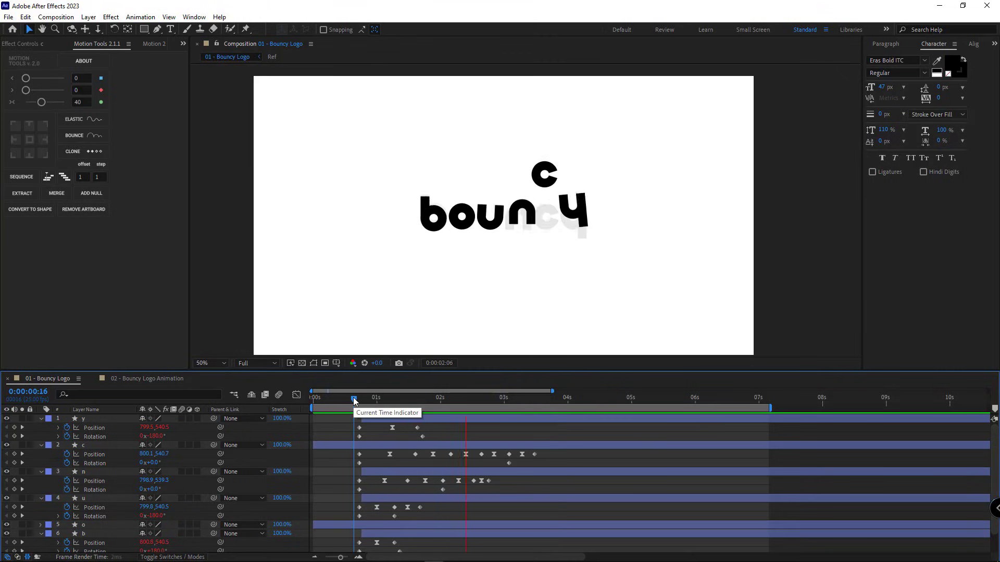
pyautogui.moveTo(354, 401); pyautogui.dragTo(471, 399)
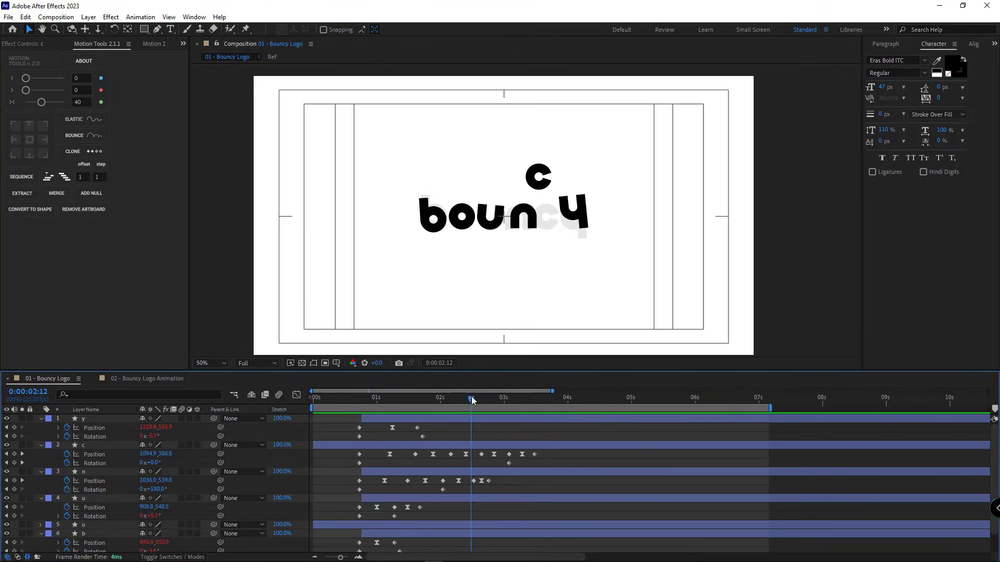
pyautogui.press('space')
# - Move the n's final Position keyframe to 0:00:02:18 and replay its last hop
pyautogui.scroll(2, 505, 468)
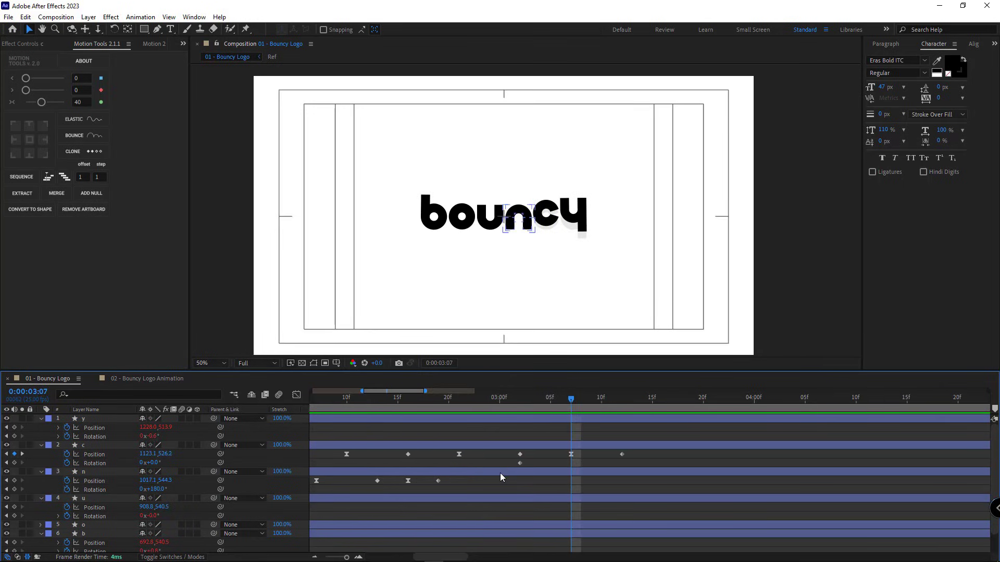
pyautogui.hscroll(-2, 507, 474)
pyautogui.click(536, 470)
pyautogui.press('.')
pyautogui.press('.')
pyautogui.press('.')
pyautogui.press('.')
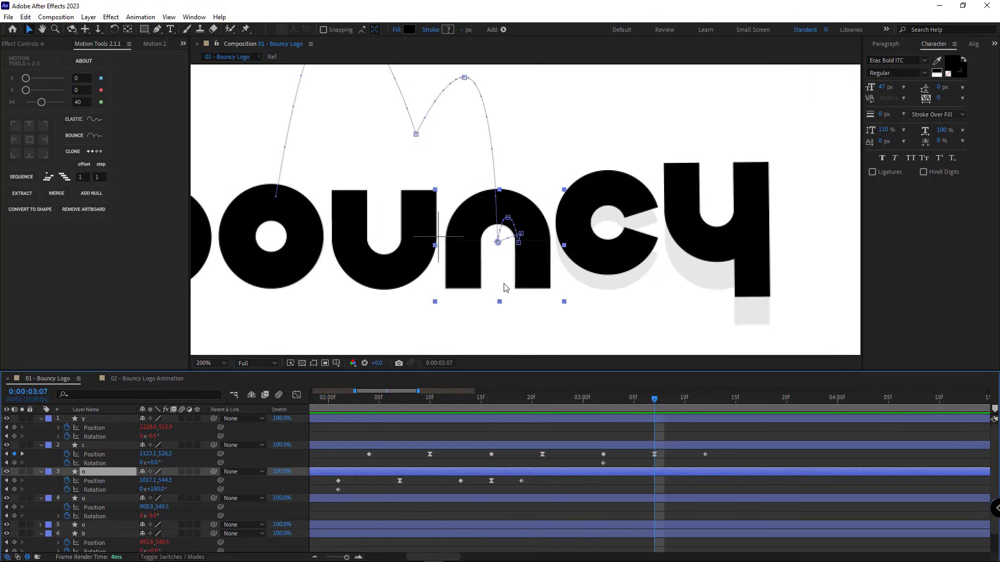
pyautogui.moveTo(521, 480); pyautogui.dragTo(510, 481)
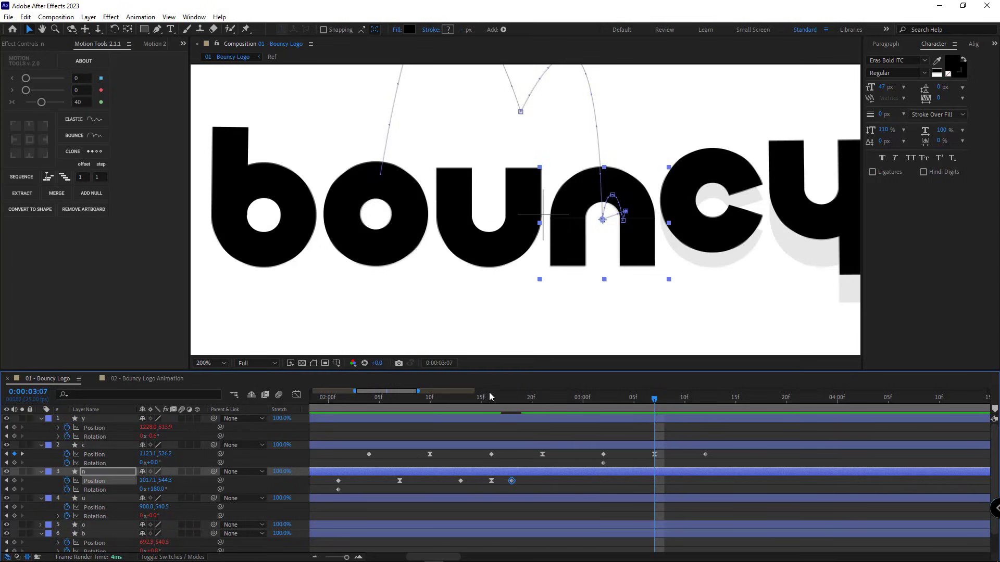
pyautogui.moveTo(488, 396)
pyautogui.mouseDown()
pyautogui.moveTo(511, 408)
pyautogui.moveTo(500, 409)
pyautogui.mouseUp()
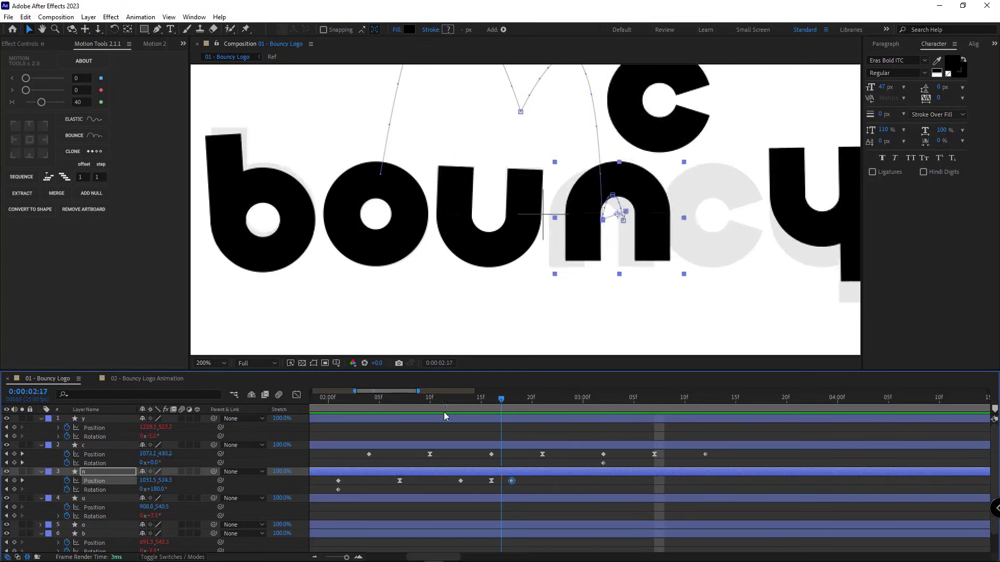
pyautogui.press('space')
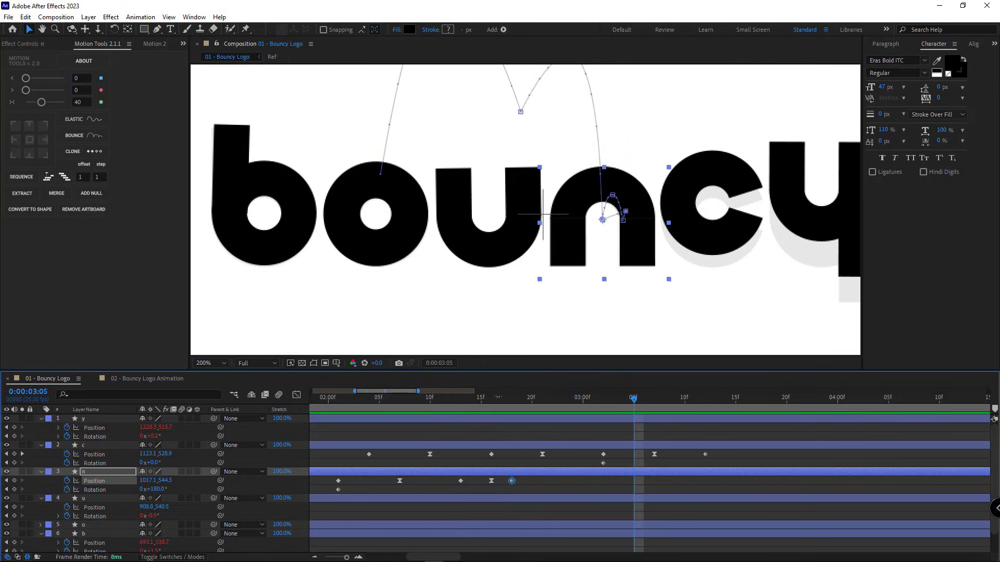
# - Create a null object at 0:00:02:18 and place it at the n's lower-left corner
pyautogui.click(510, 398)
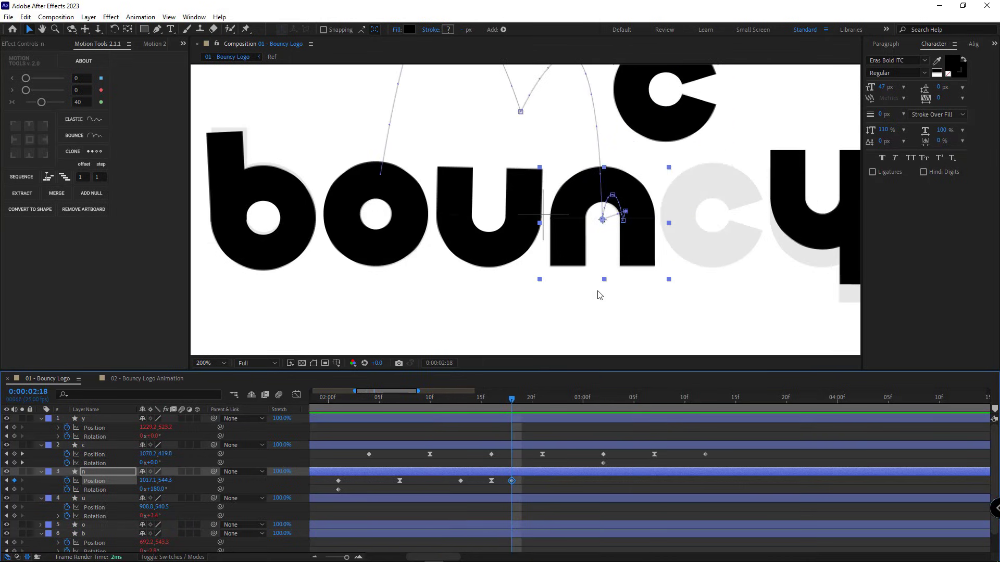
pyautogui.press(',')
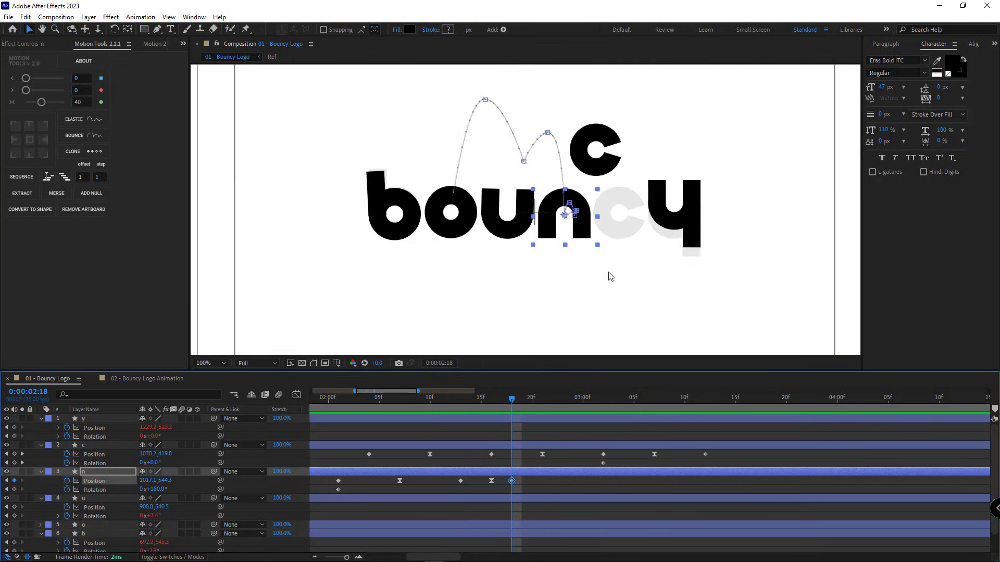
pyautogui.press('.')
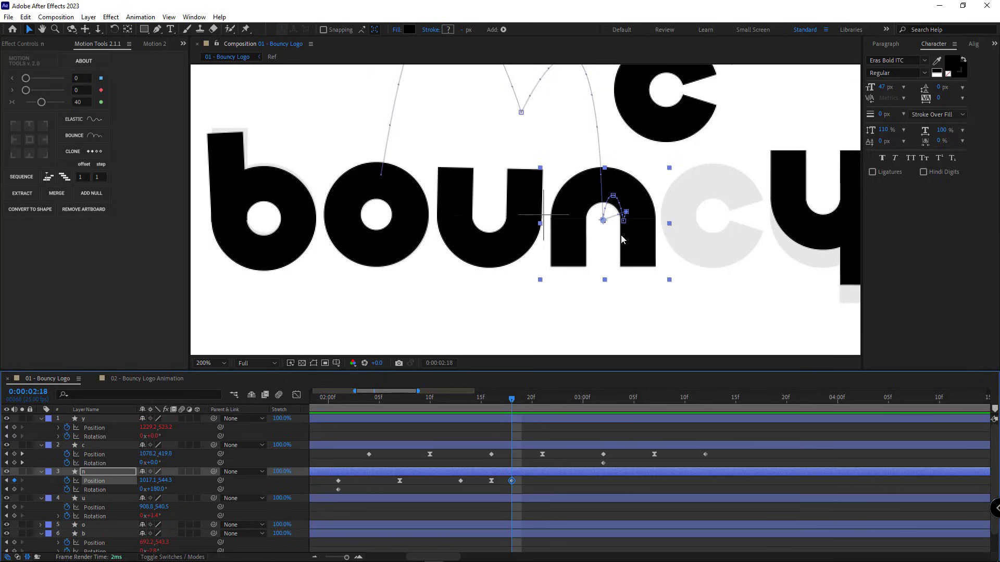
pyautogui.moveTo(621, 238); pyautogui.dragTo(549, 214)
pyautogui.click(54, 482)
pyautogui.rightClick(53, 458)
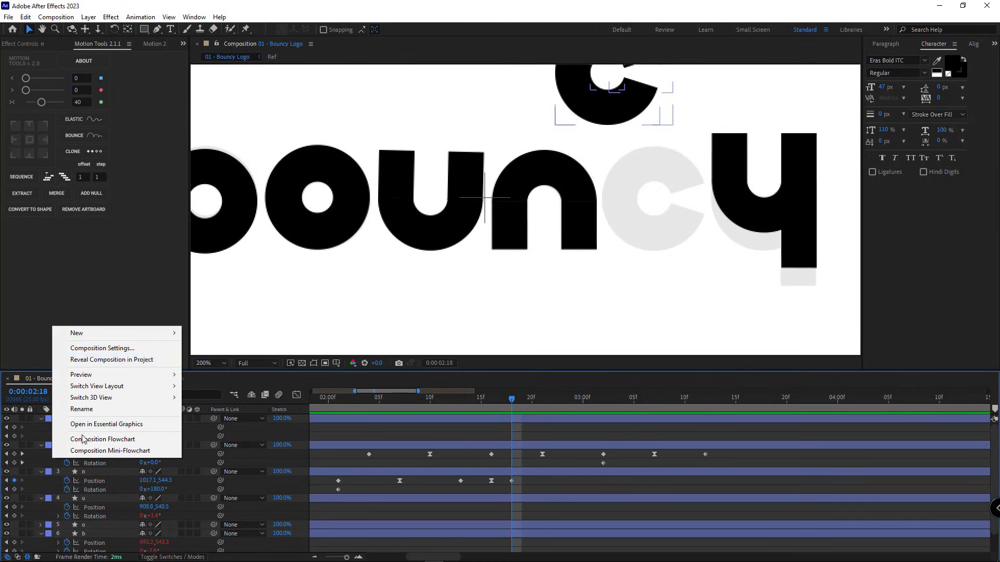
pyautogui.click(119, 334)
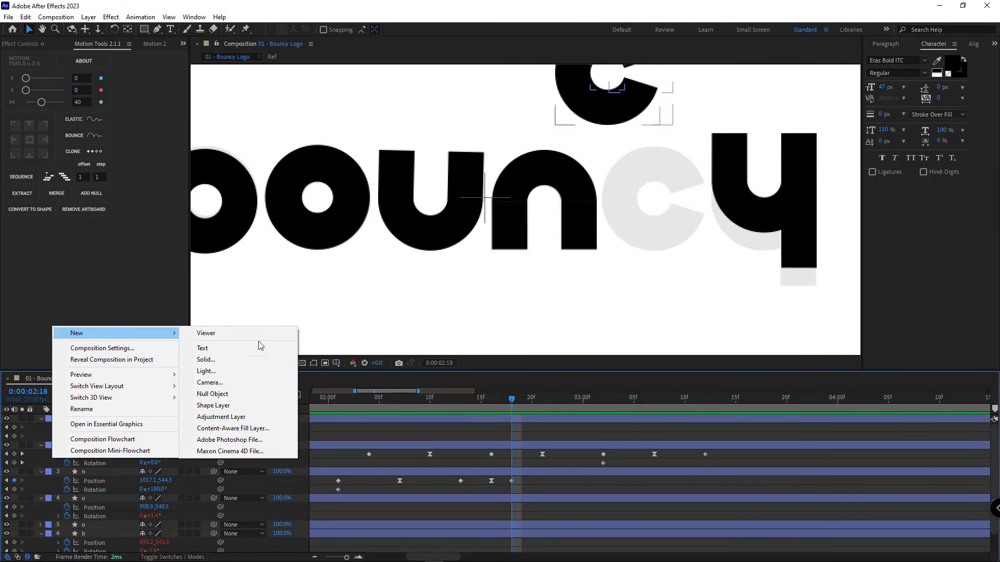
pyautogui.click(214, 394)
pyautogui.moveTo(508, 235); pyautogui.dragTo(512, 280)
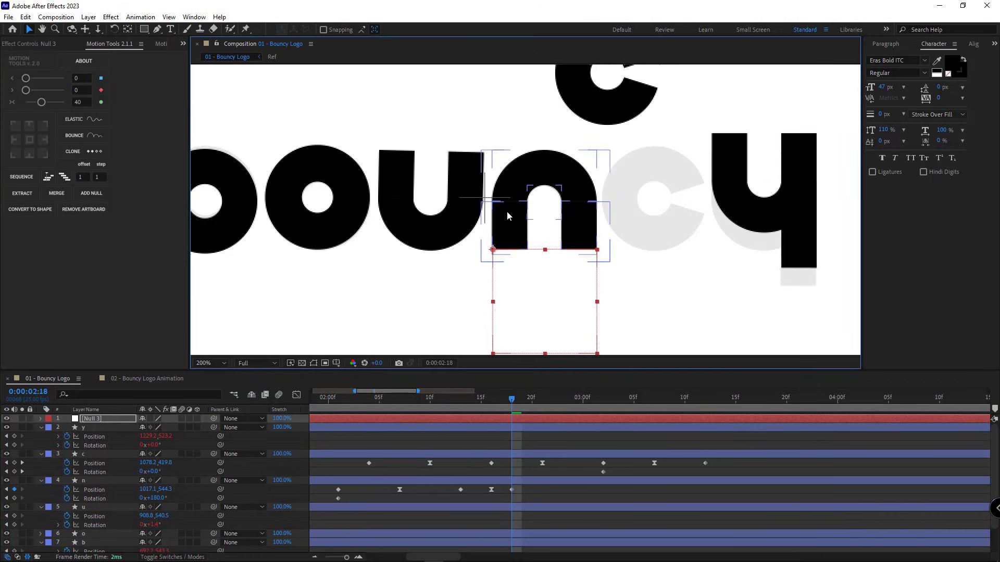
# - Reorder the null to sit directly above the n layer and parent the n to it
pyautogui.moveTo(92, 426); pyautogui.dragTo(81, 471)
pyautogui.click(89, 480)
pyautogui.click(95, 475)
# - Keyframe the null's Rotation at 0:00:02:18 and set it to -6° at 0:00:02:23
pyautogui.press('r')
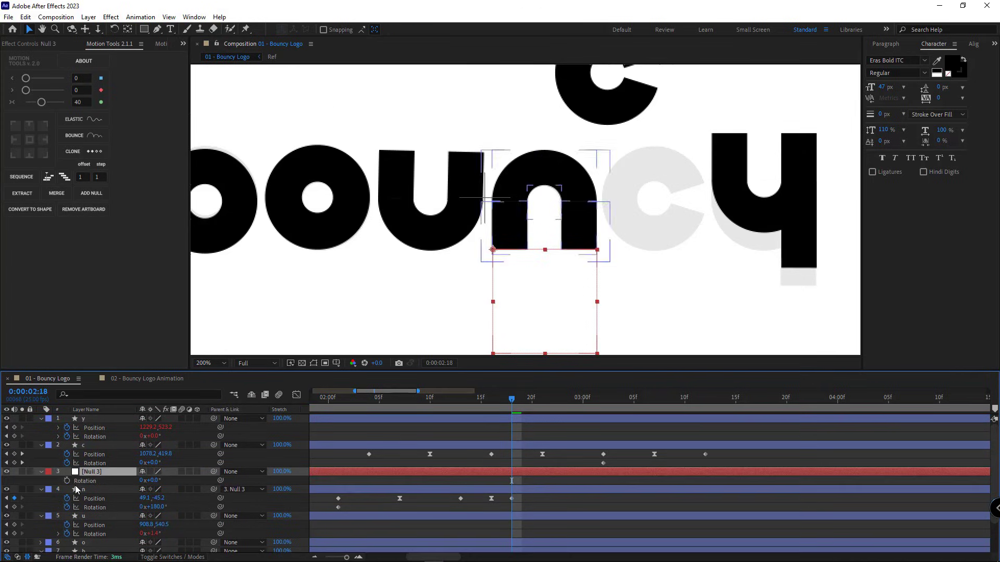
pyautogui.press('pagedown')
pyautogui.press('pagedown')
pyautogui.press('pagedown')
pyautogui.press('pagedown')
pyautogui.press('pagedown')
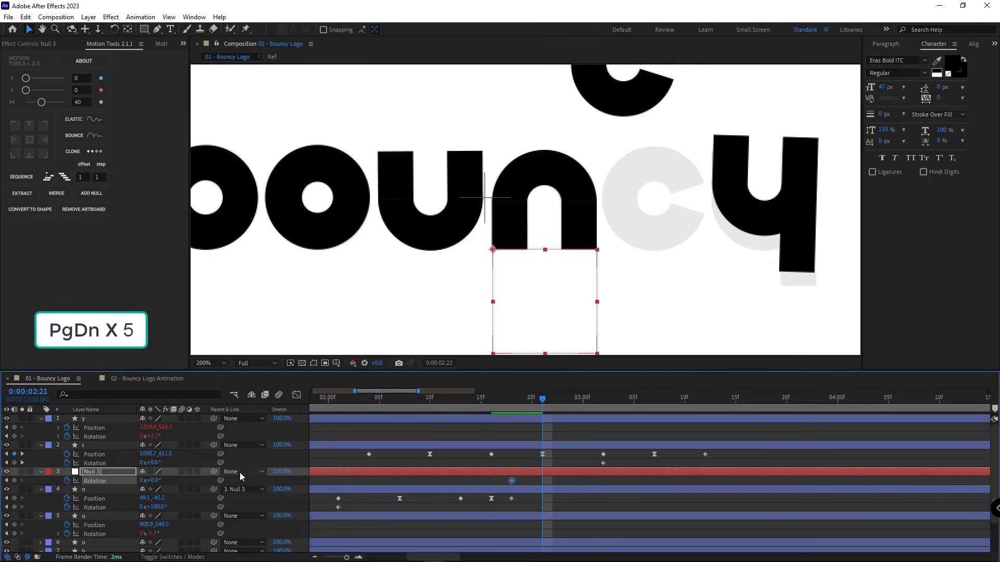
pyautogui.moveTo(156, 481); pyautogui.dragTo(154, 485)
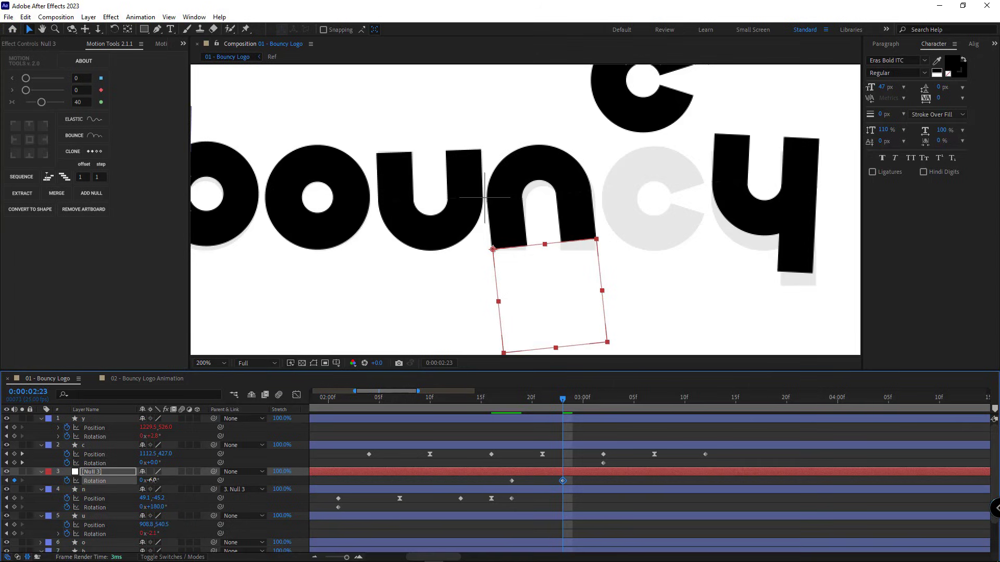
# - Set the null's Rotation back to 0° at 0:00:03:03
pyautogui.press('pagedown')
pyautogui.press('pagedown')
pyautogui.press('pagedown')
pyautogui.press('pagedown')
pyautogui.press('pagedown')
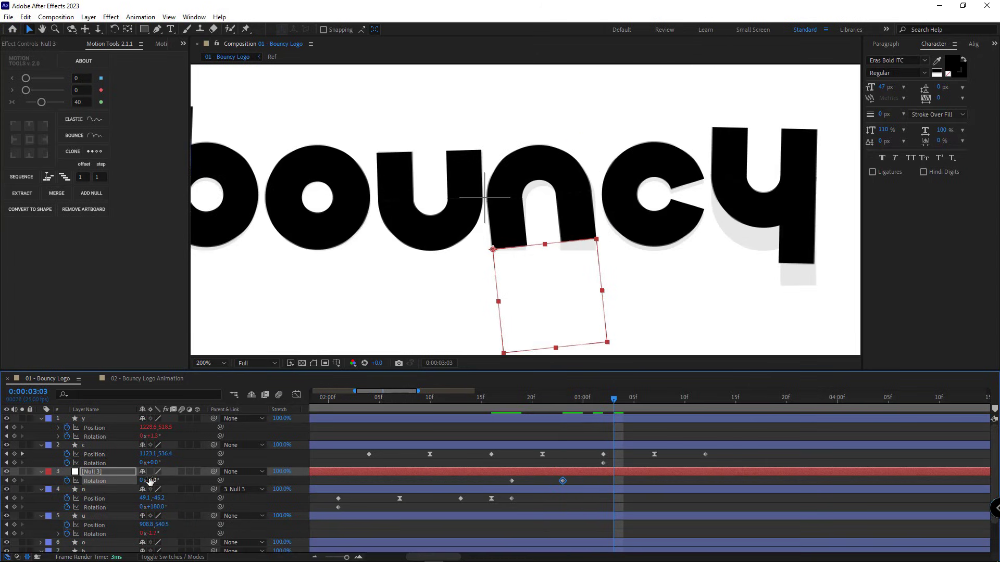
pyautogui.write('0')
pyautogui.press('Return')
# - Easy Ease the null's -6° Rotation keyframe and preview the n's tilt from 0:00:02:05
pyautogui.click(562, 480)
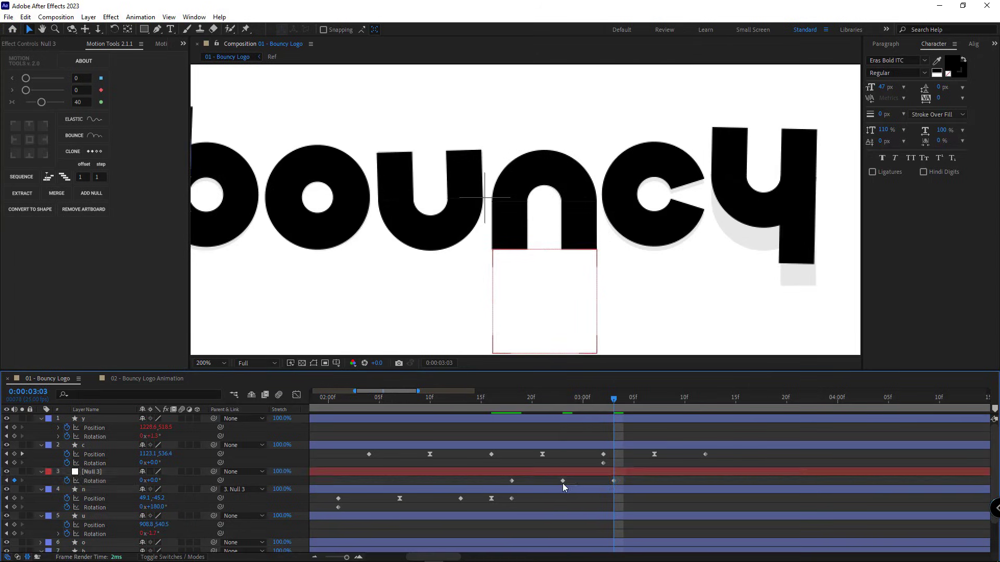
pyautogui.rightClick(571, 483)
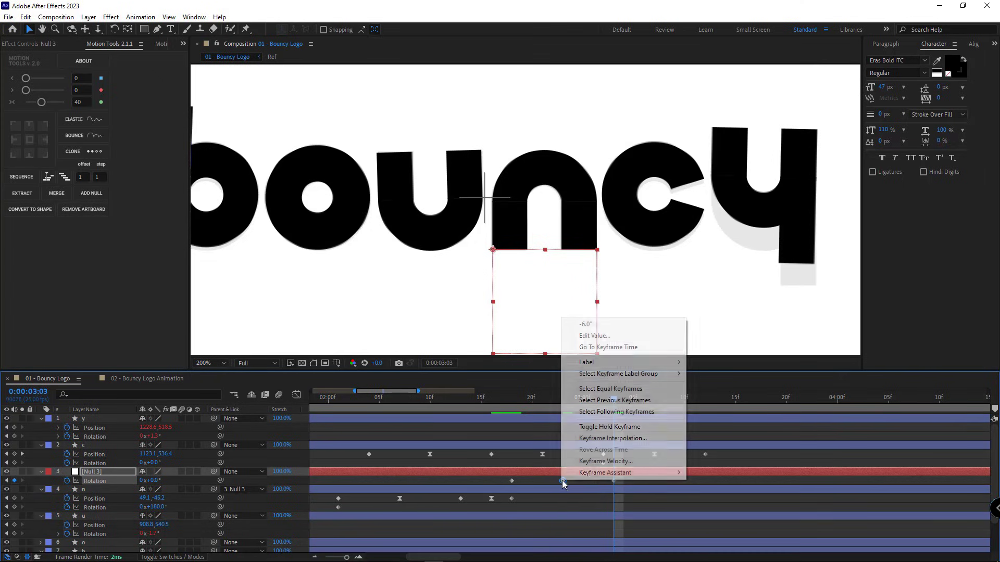
pyautogui.moveTo(604, 471)
pyautogui.click(729, 405)
pyautogui.click(647, 484)
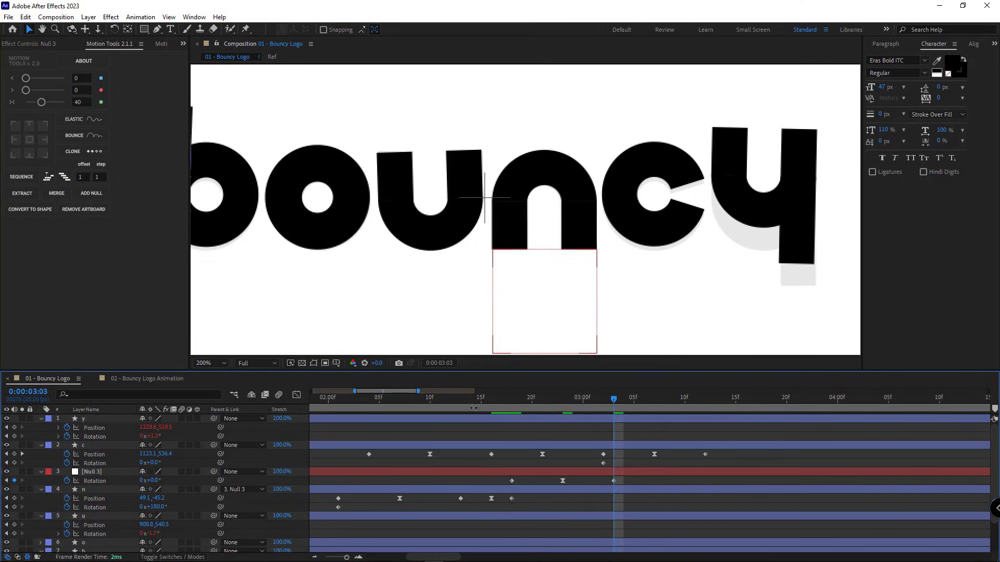
pyautogui.moveTo(613, 400); pyautogui.dragTo(379, 400)
pyautogui.press('space')
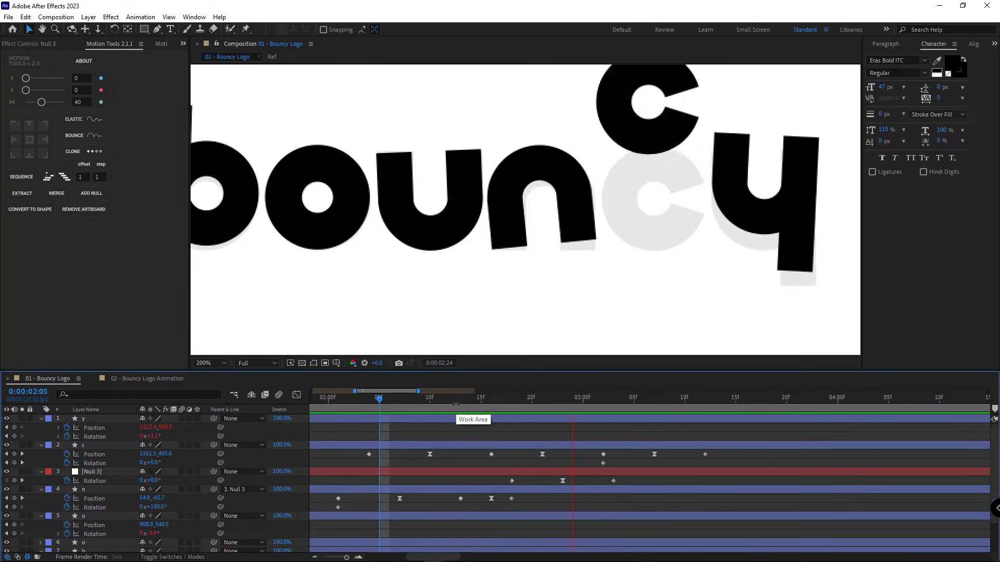
# - Set the tilt keyframe's easing to 77, shift all the null's Rotation keyframes one frame earlier, and replay the tilt
pyautogui.click(562, 481)
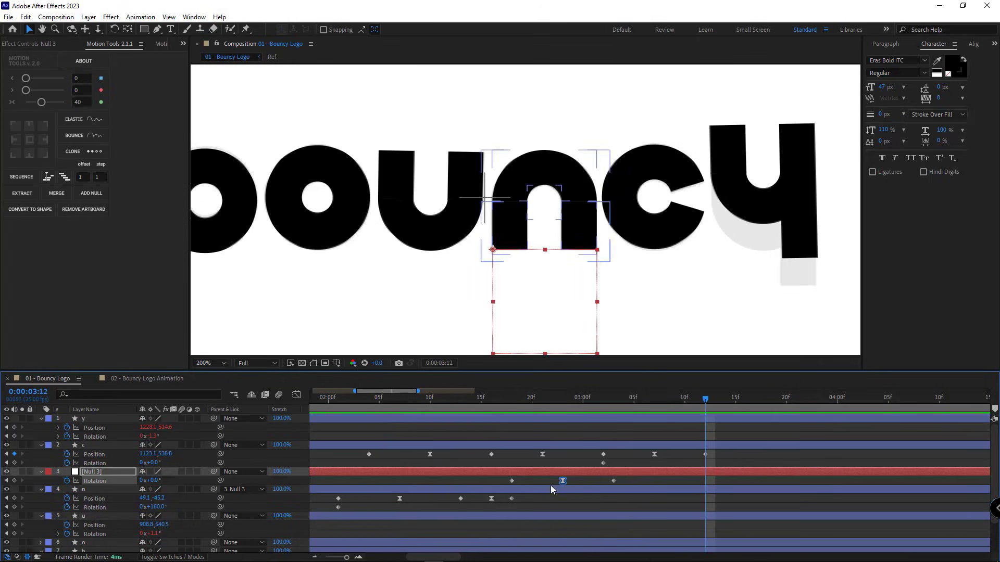
pyautogui.click(55, 103)
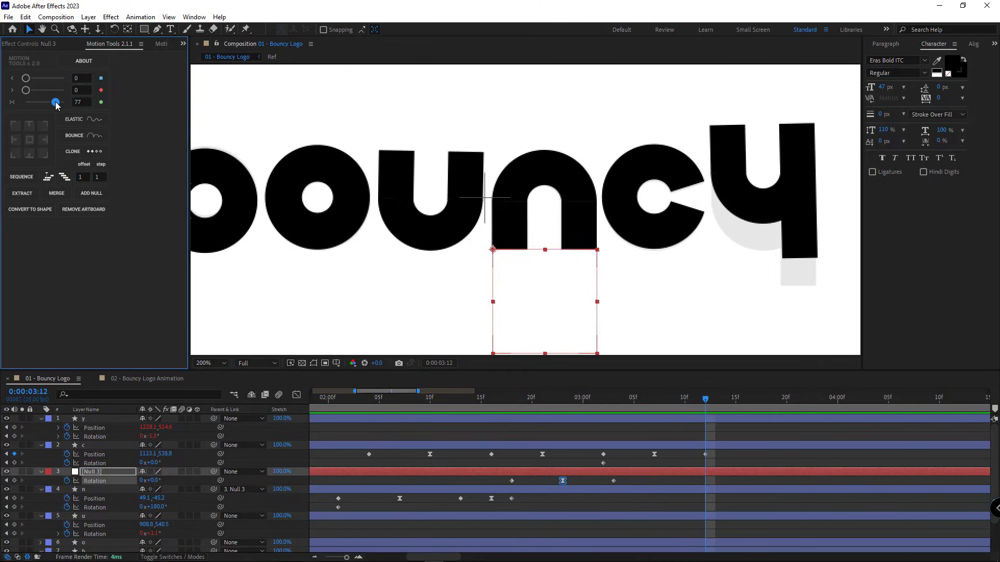
pyautogui.moveTo(624, 484); pyautogui.dragTo(503, 488)
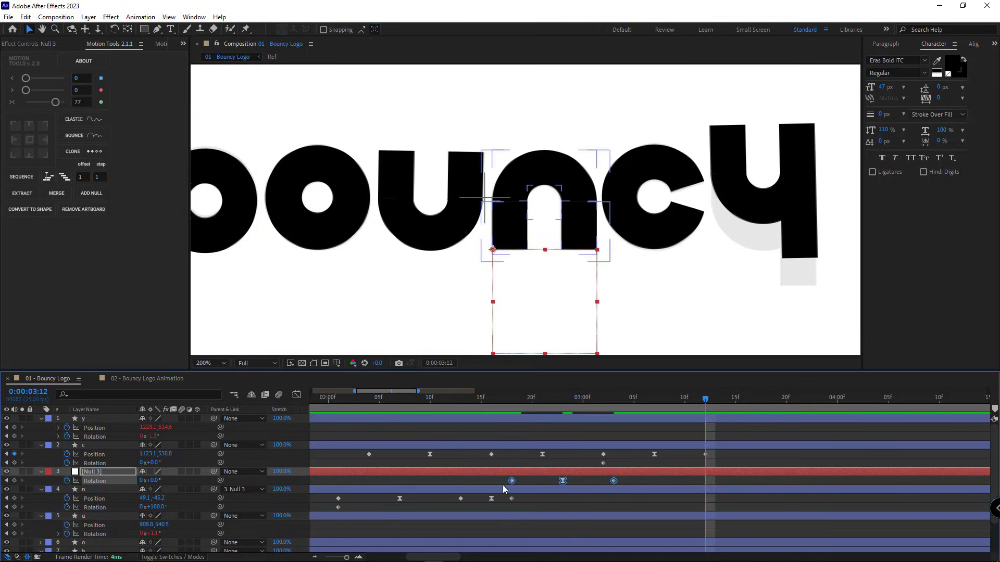
pyautogui.click(519, 486)
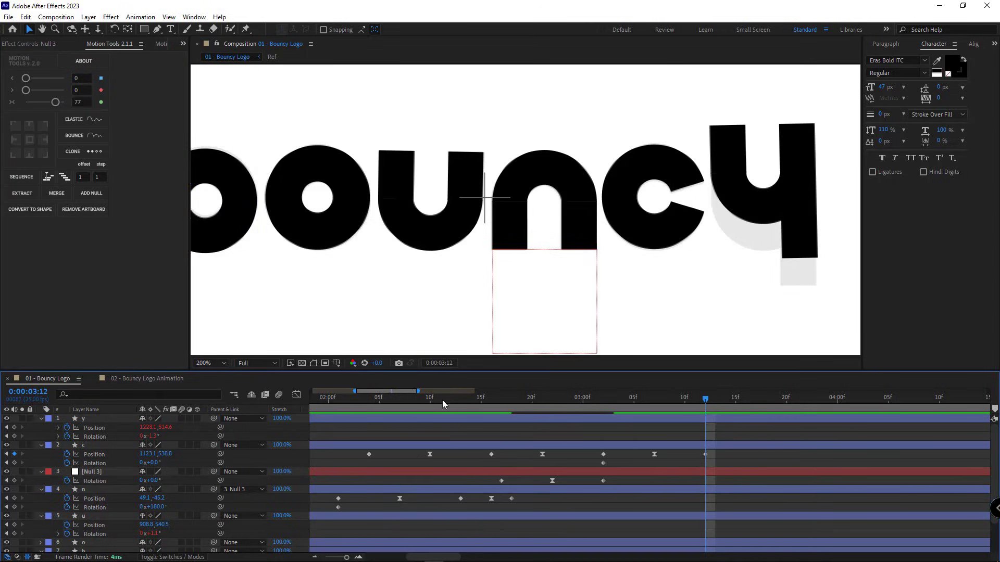
pyautogui.click(404, 398)
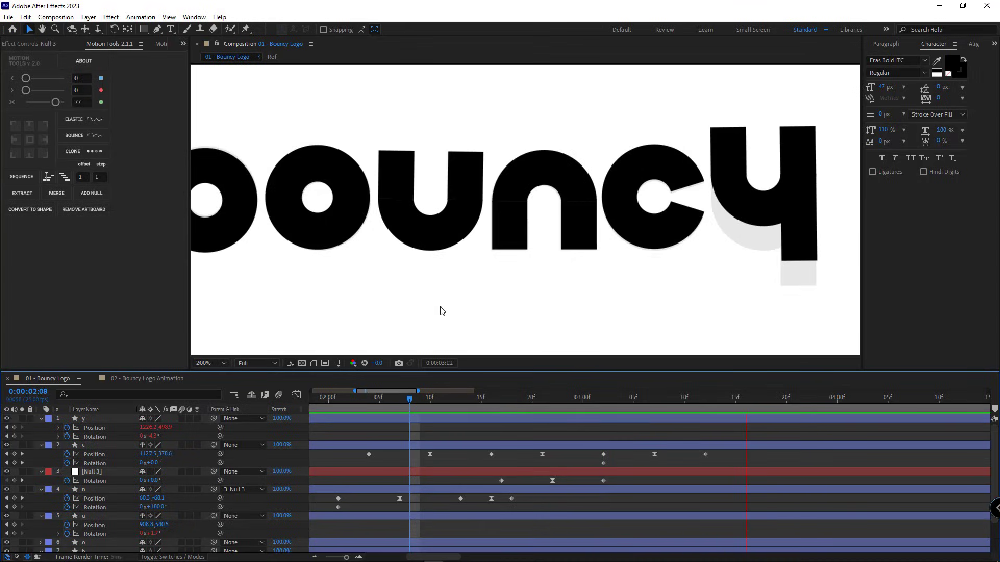
pyautogui.scroll(-2, 551, 314)
pyautogui.click(377, 401)
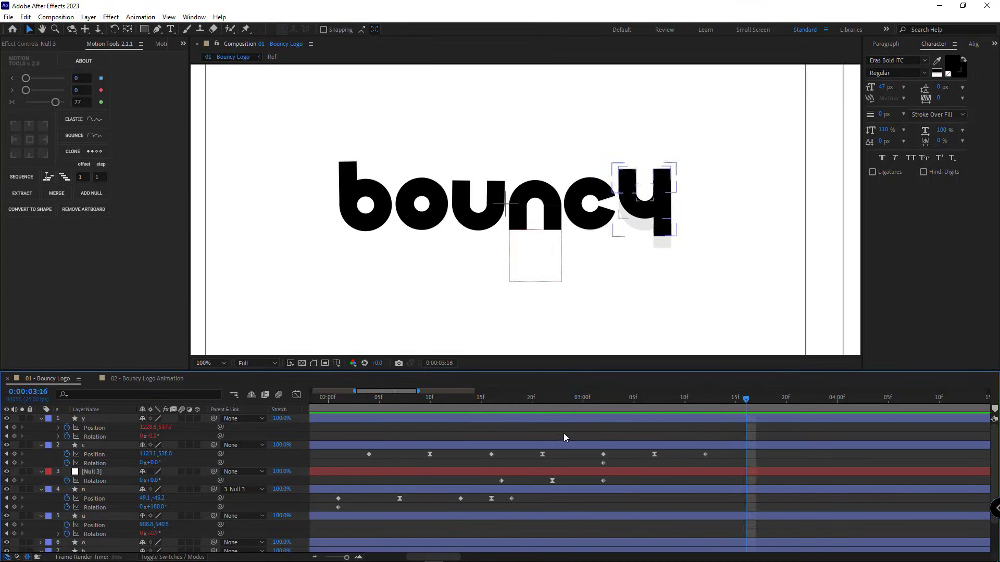
# - Move the null's tilt keyframe to 0:00:02:24 and its final Rotation keyframe to 0:00:03:06, and preview from 0:00:02:04
pyautogui.click(553, 481)
pyautogui.moveTo(564, 482); pyautogui.dragTo(643, 481)
pyautogui.click(511, 404)
pyautogui.press('space')
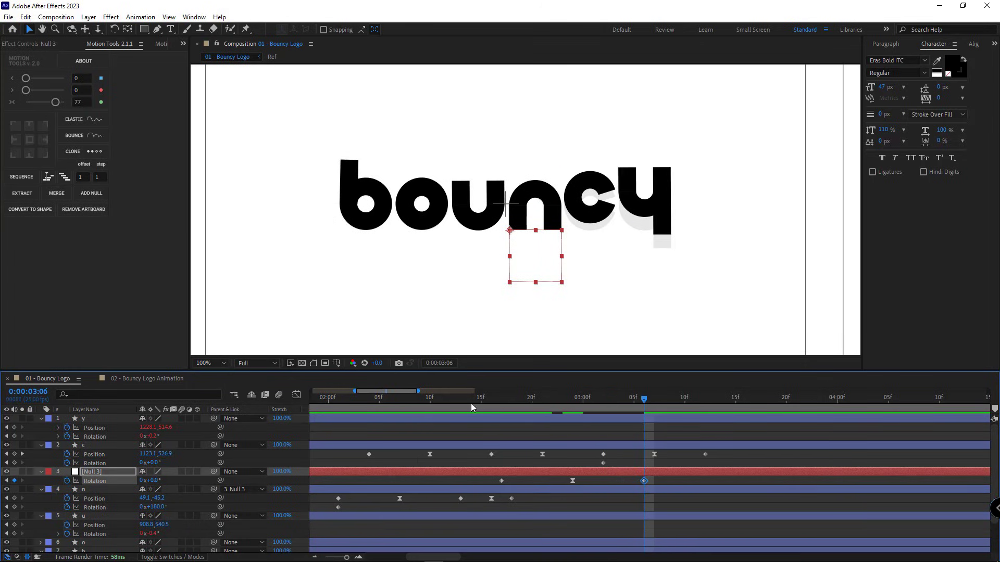
pyautogui.click(362, 399)
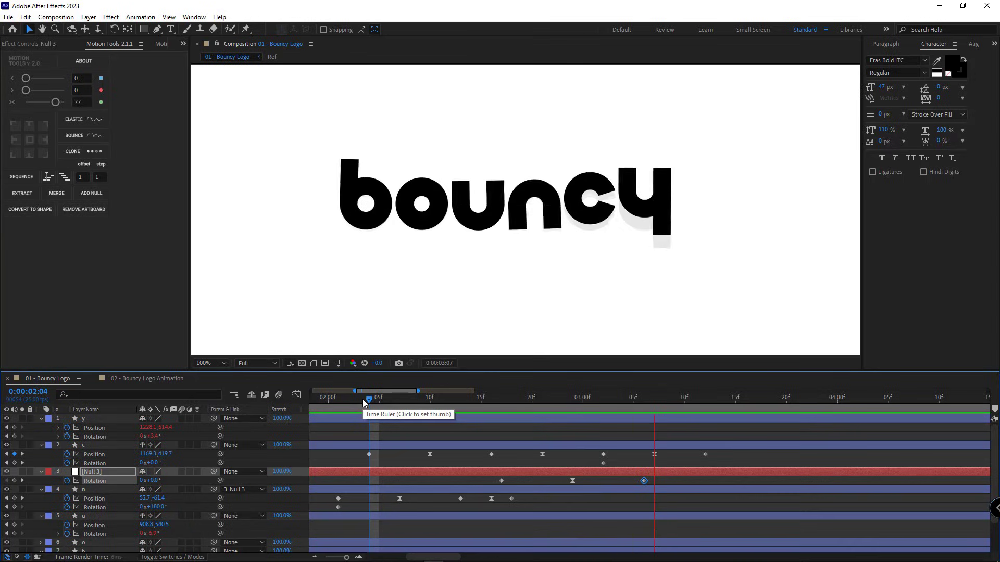
# - Move the null's final Rotation keyframe to 0:00:03:04 and replay the tilt
pyautogui.press('space')
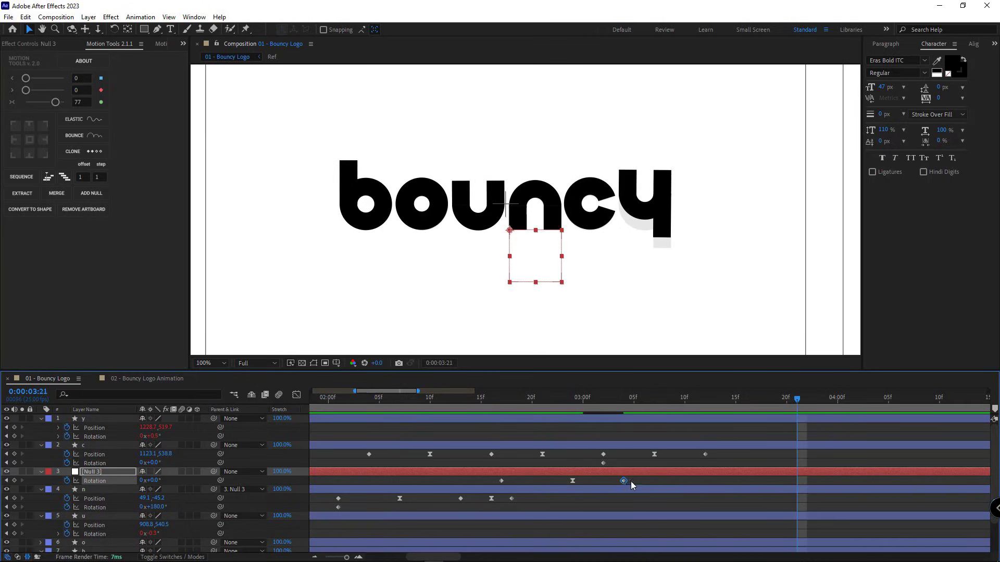
pyautogui.click(631, 486)
pyautogui.press('space')
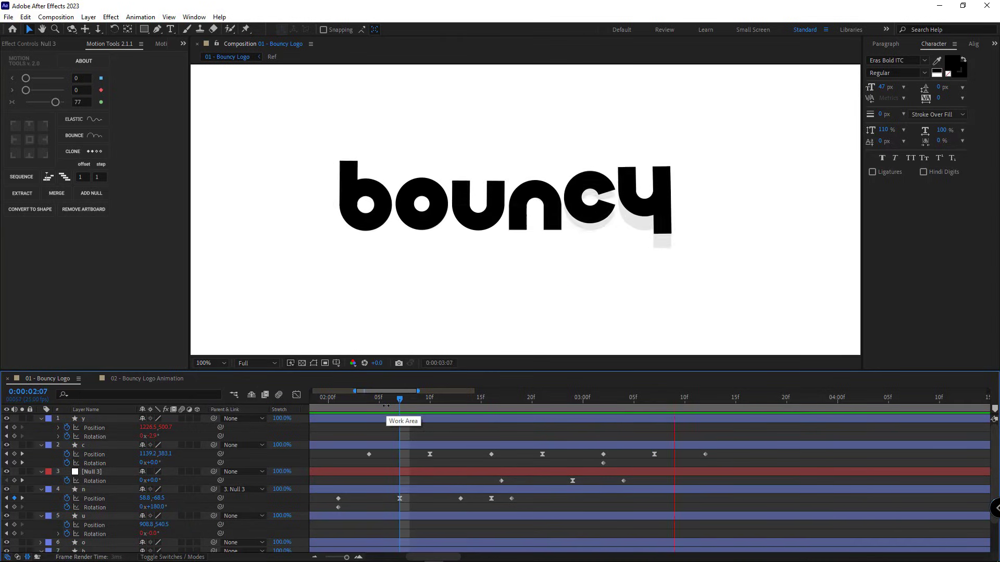
pyautogui.press('space')
# - Preview the logo animation with the n's tilt from 0:00:01:24
pyautogui.press('-')
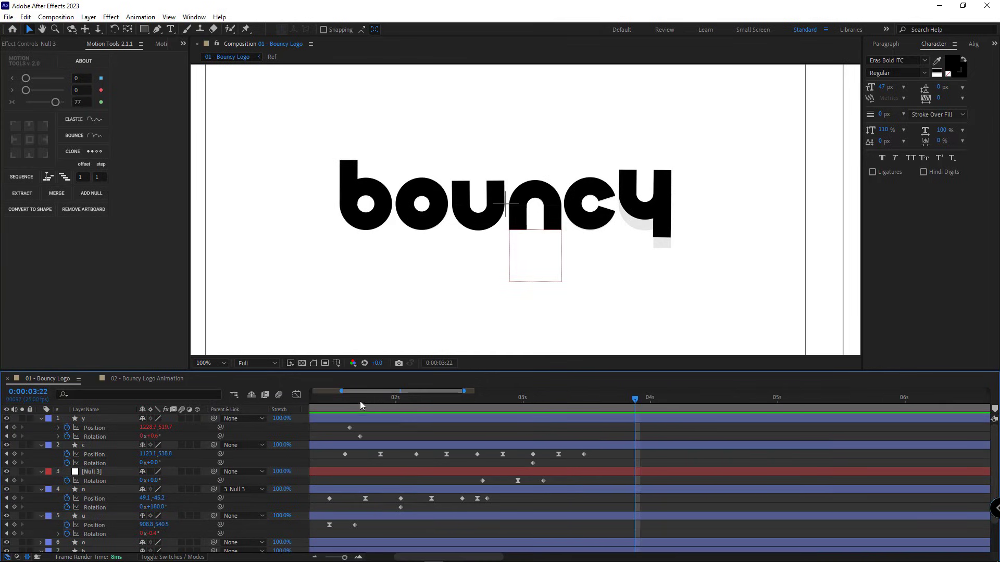
pyautogui.press('space')
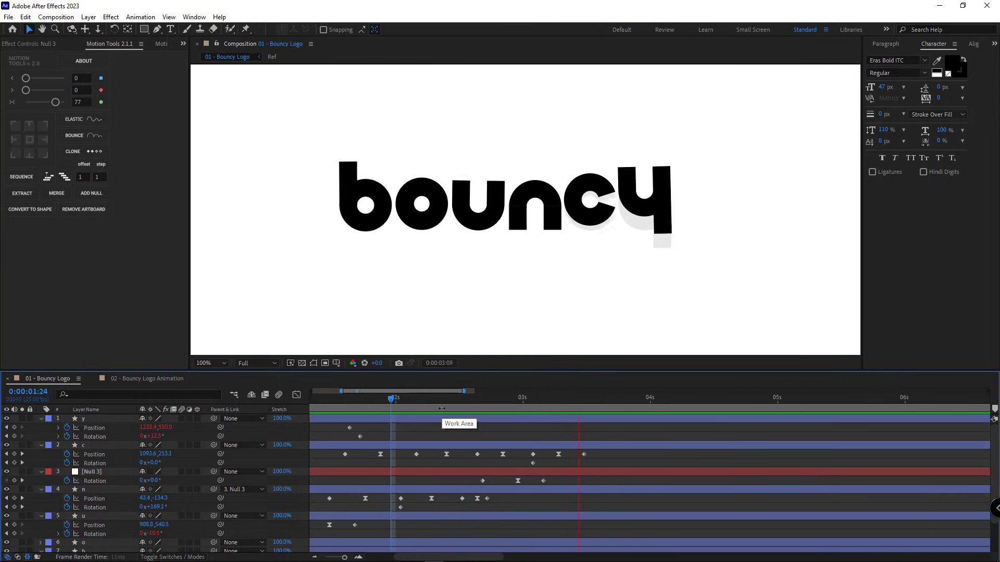
pyautogui.press('space')
# - Add a Position keyframe to the y at 0:00:02:04, when the c lands on it
pyautogui.click(426, 398)
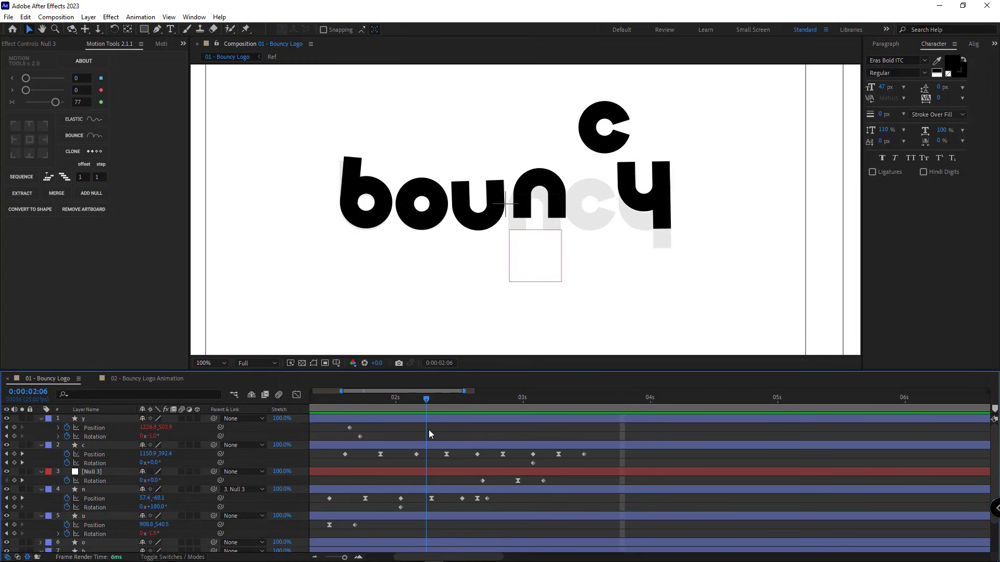
pyautogui.click(515, 446)
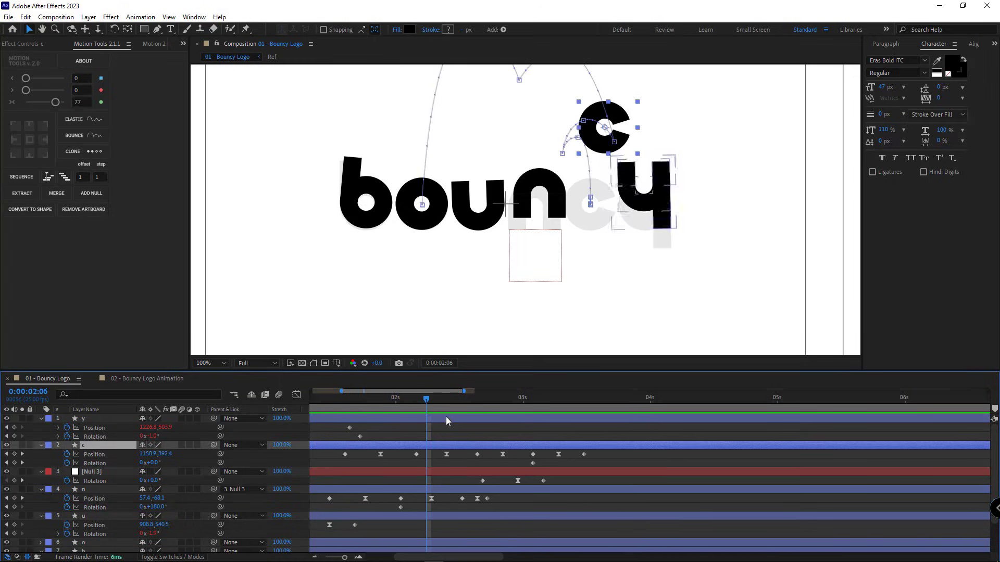
pyautogui.moveTo(426, 399); pyautogui.dragTo(416, 419)
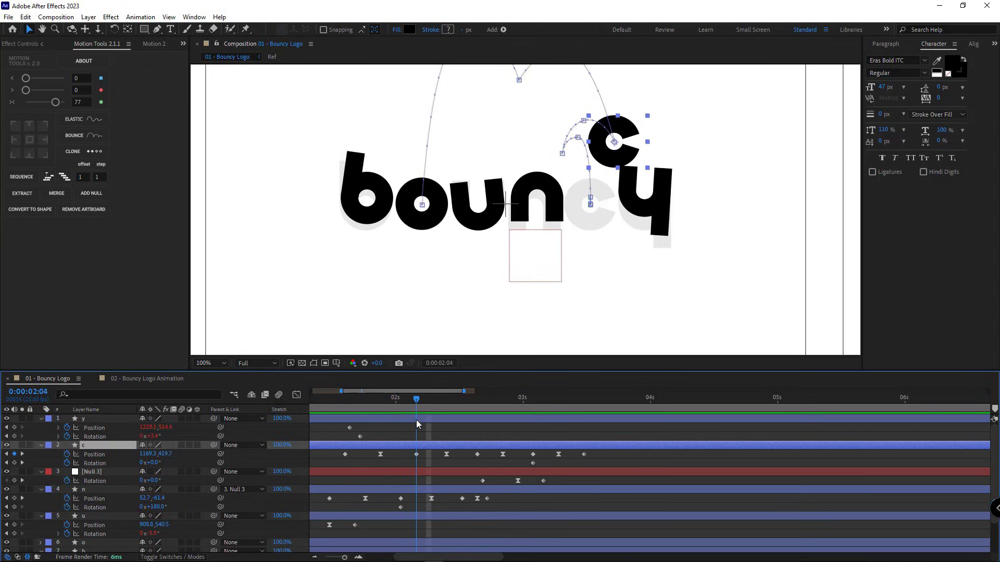
pyautogui.click(404, 419)
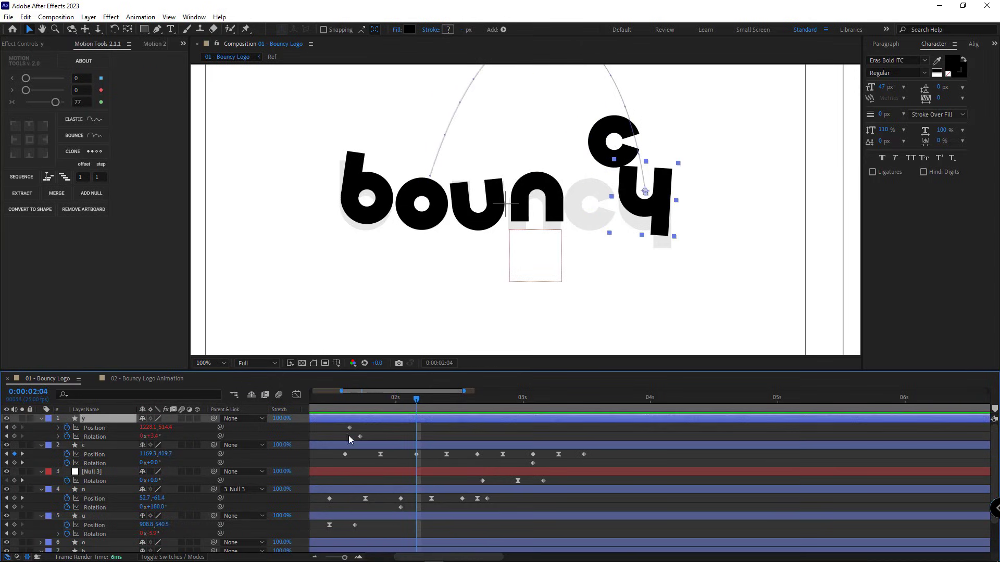
pyautogui.click(15, 428)
pyautogui.scroll(1, 672, 247)
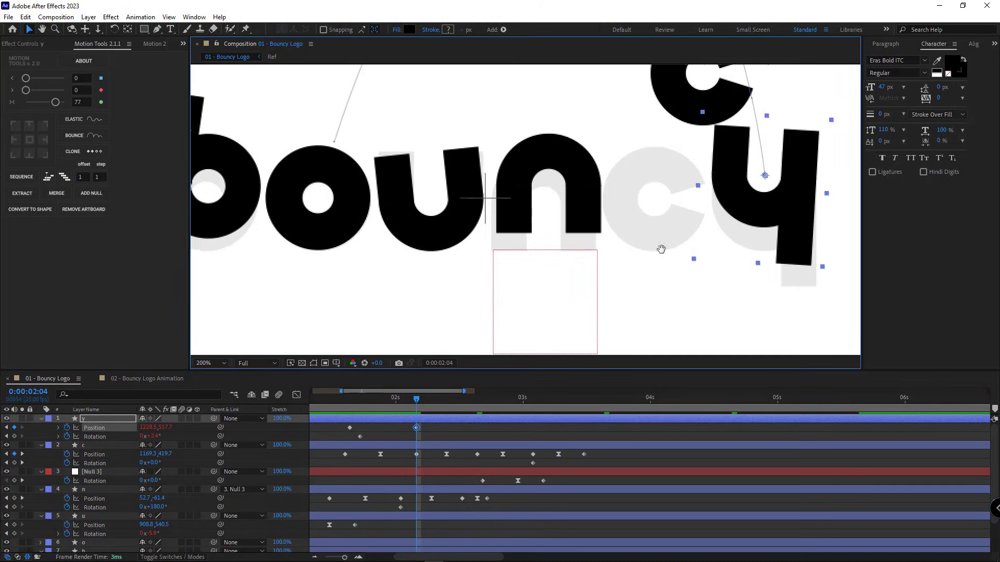
pyautogui.moveTo(660, 248); pyautogui.dragTo(445, 253)
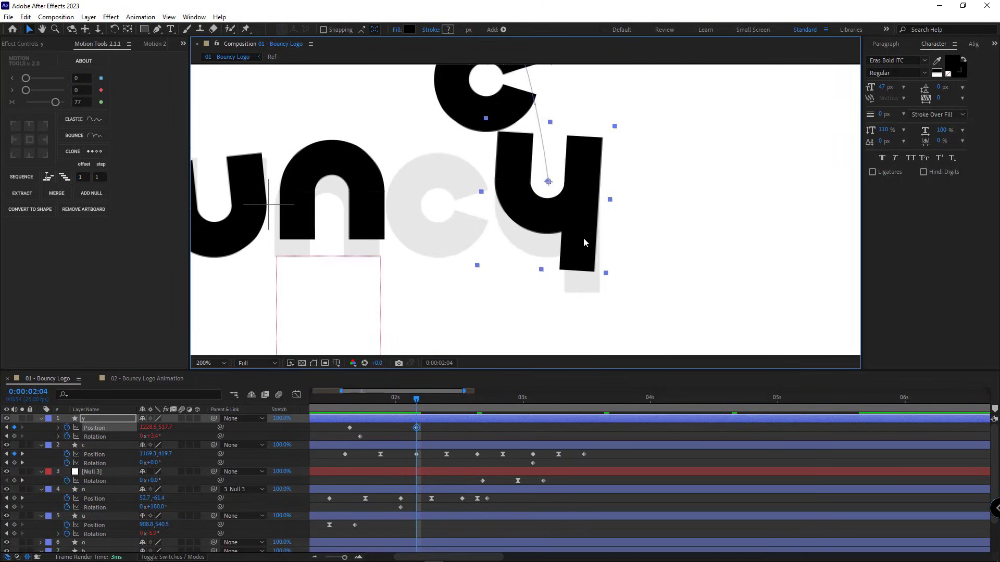
# - Lower the y onto its logo spot with a vertical position of 539.9, and move that keyframe to 0:00:02:06
pyautogui.moveTo(418, 401); pyautogui.dragTo(915, 403)
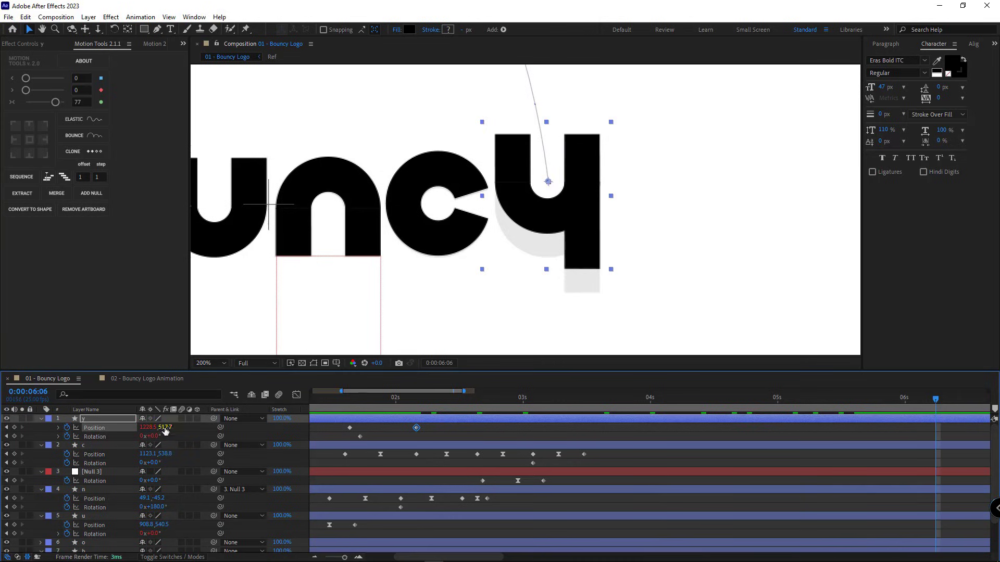
pyautogui.moveTo(164, 430); pyautogui.dragTo(269, 437)
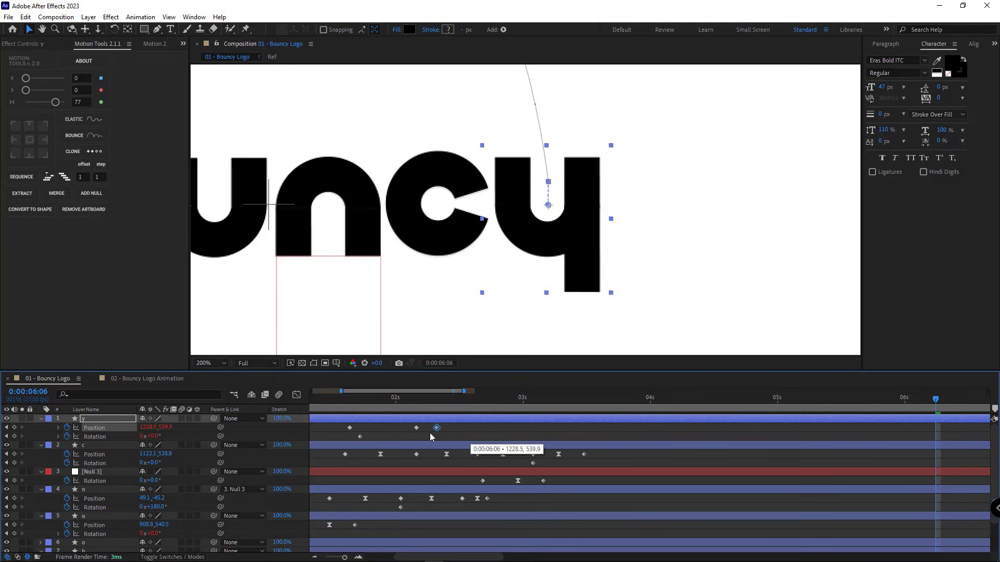
pyautogui.moveTo(430, 433); pyautogui.dragTo(419, 432)
pyautogui.click(426, 399)
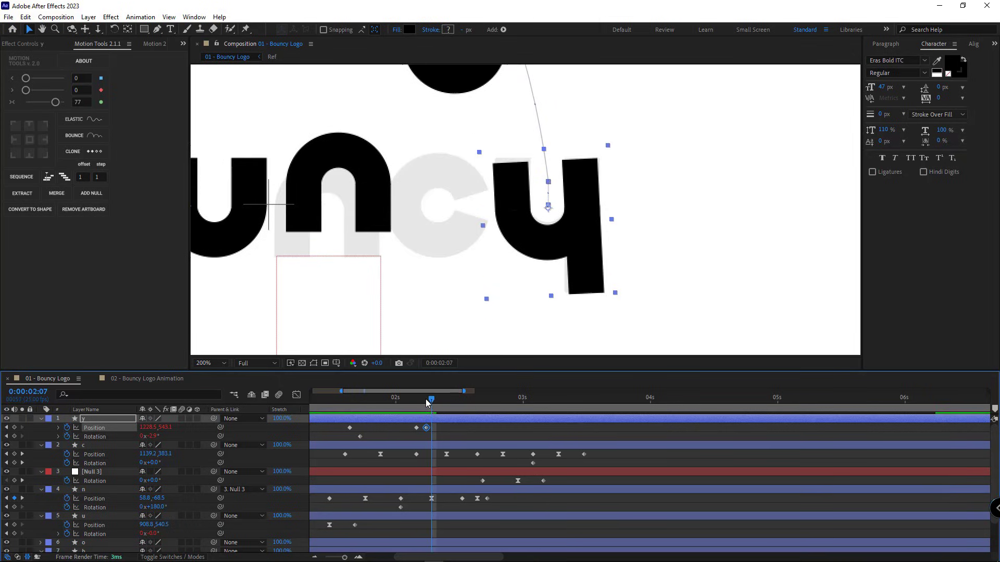
# - Move the y's last Position keyframe to 0:00:02:07 and preview the letters' motion
pyautogui.moveTo(425, 430); pyautogui.dragTo(432, 429)
pyautogui.scroll(-1, 582, 281)
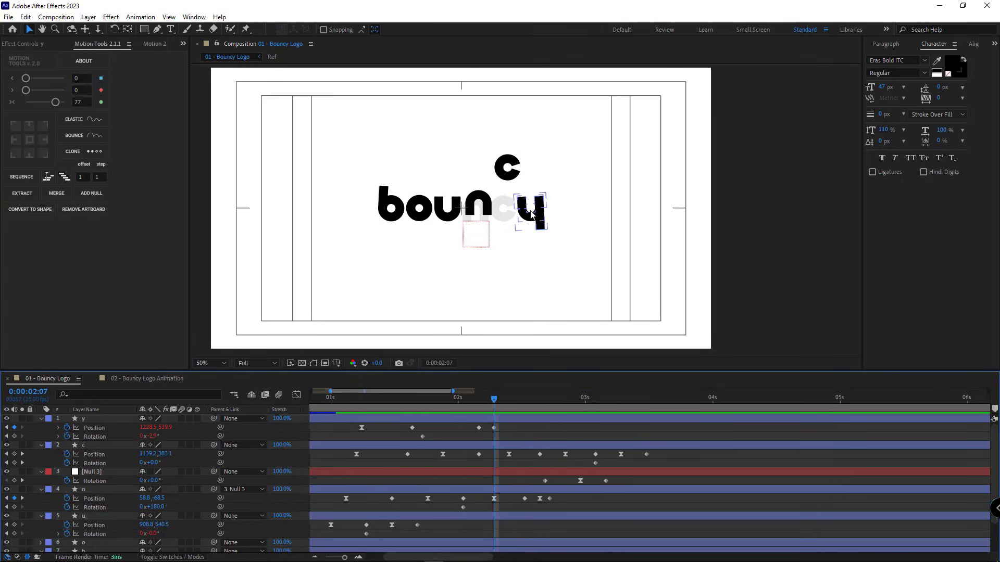
pyautogui.click(356, 398)
pyautogui.press('space')
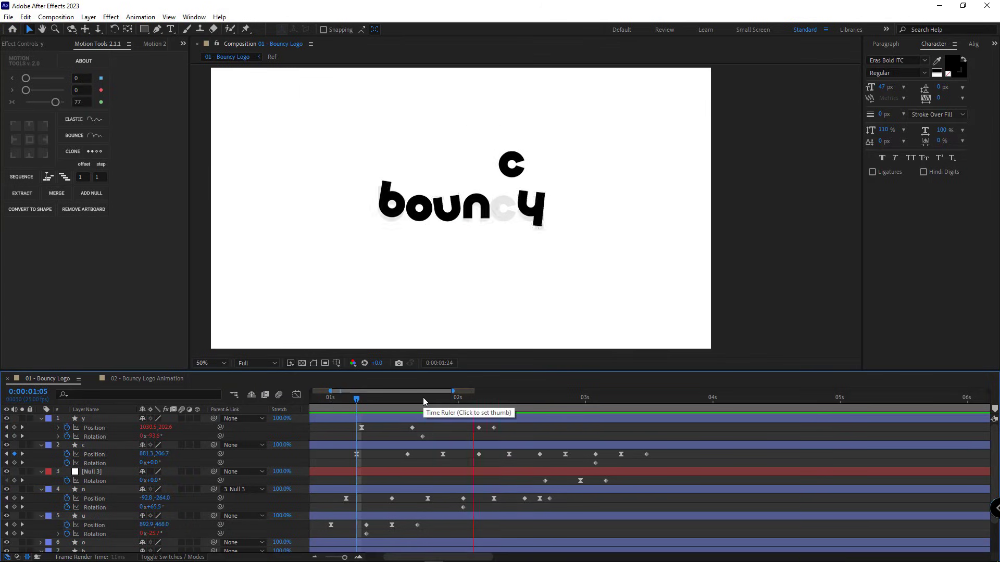
pyautogui.click(391, 399)
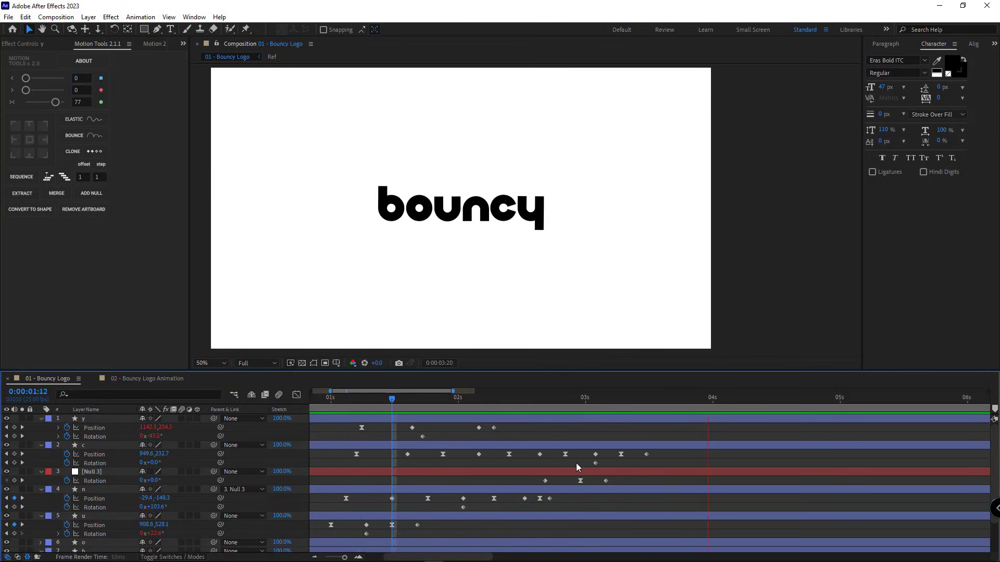
# - Play the logo animation from the first frame
pyautogui.press('-')
pyautogui.press('-')
pyautogui.click(313, 401)
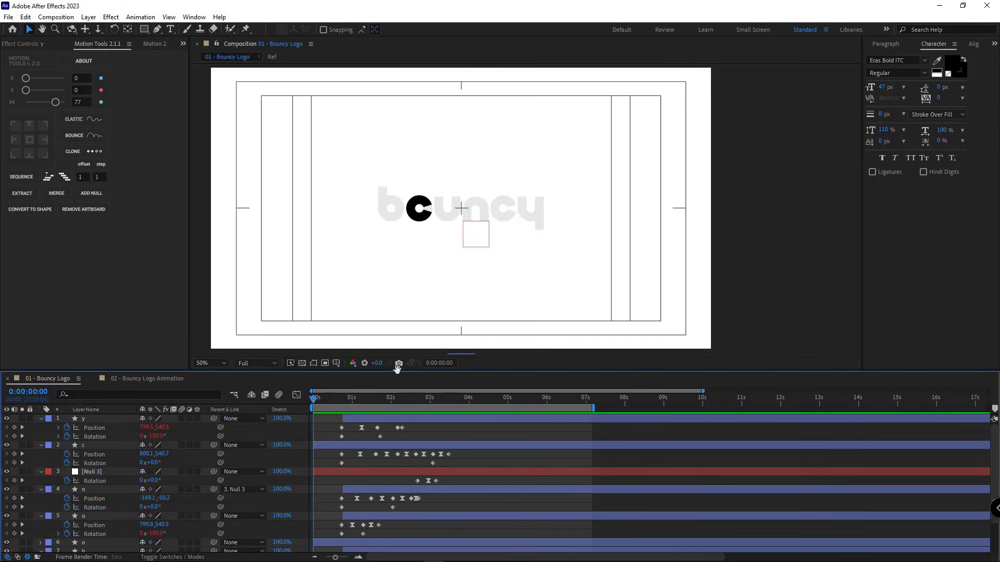
pyautogui.press('space')
pyautogui.press('space')
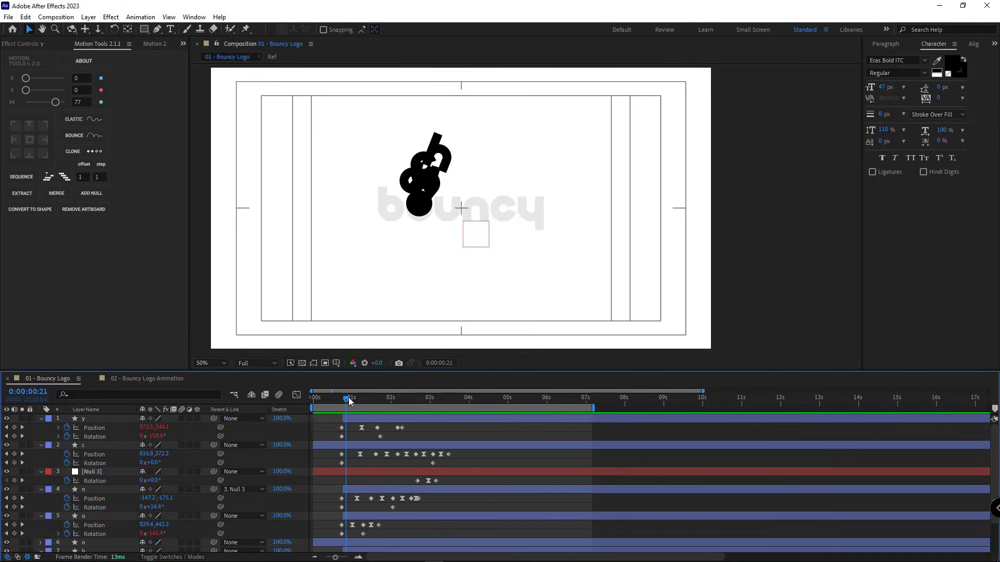
# - Go to 0:00:00:18 and check the c layer's start against its first keyframes
pyautogui.moveTo(346, 399); pyautogui.dragTo(343, 400)
pyautogui.press('=')
pyautogui.press('=')
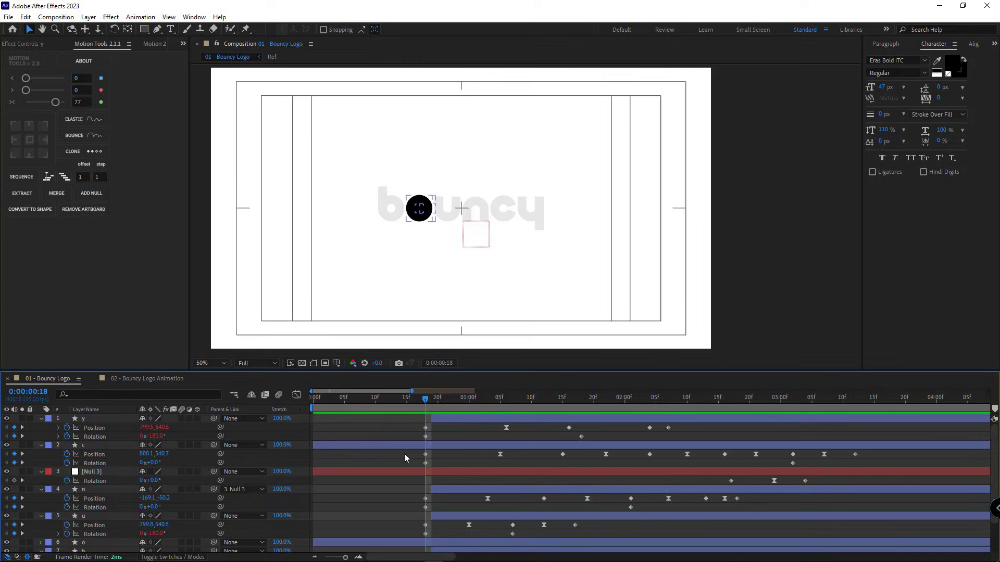
pyautogui.click(438, 445)
pyautogui.hotkey('alt', '[')
pyautogui.press('F2')
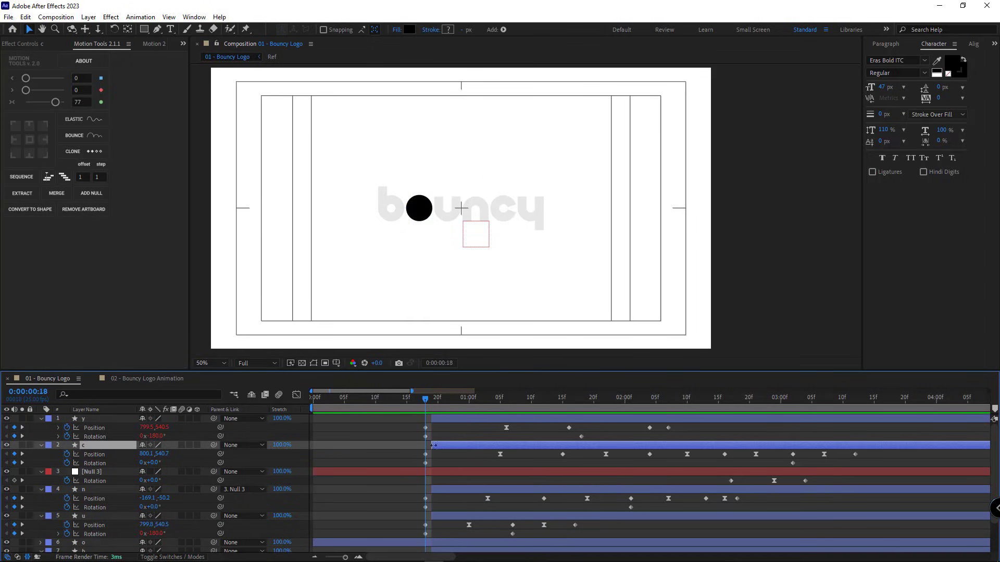
# - View the whole composition at 50% and replay the complete logo animation from the start
pyautogui.scroll(-2, 504, 281)
pyautogui.scroll(2, 503, 284)
pyautogui.click(212, 365)
pyautogui.click(212, 375)
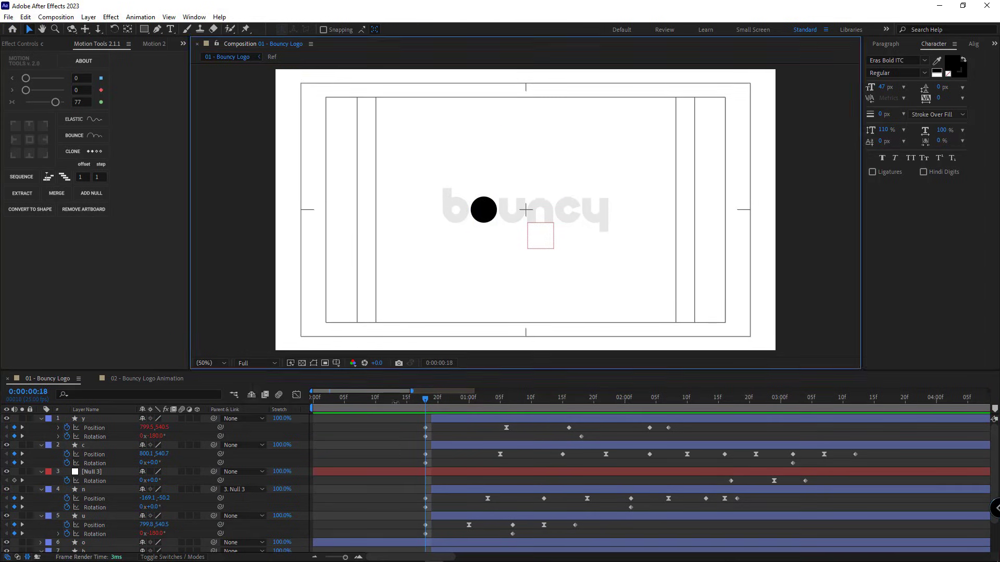
pyautogui.press('Home')
pyautogui.press('space')
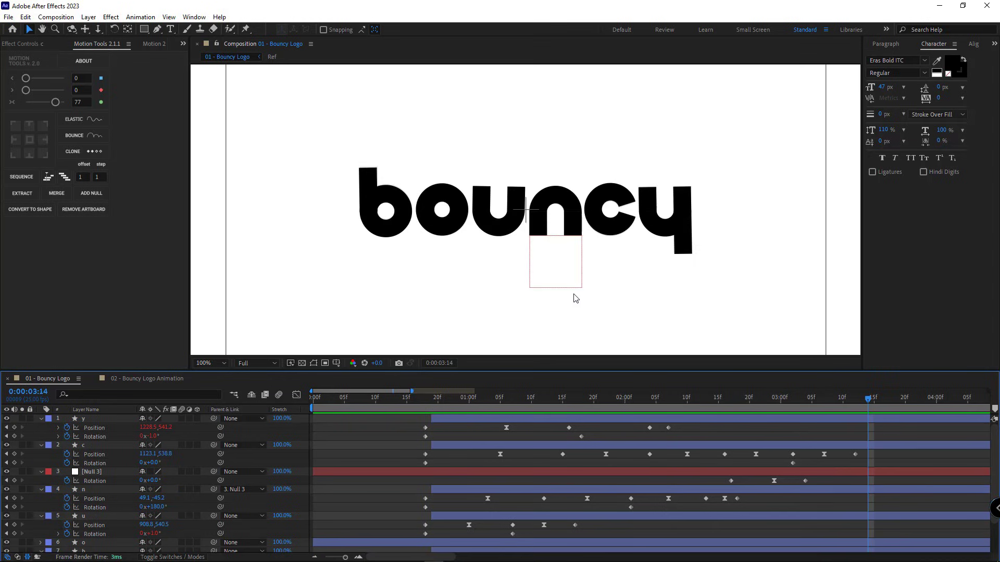
# - Add a Rotation keyframe to the n at 0:00:02:16, tilting it to about 186.8° during its small hop
pyautogui.moveTo(574, 297); pyautogui.dragTo(524, 279)
pyautogui.click(523, 210)
pyautogui.moveTo(529, 400); pyautogui.dragTo(621, 405)
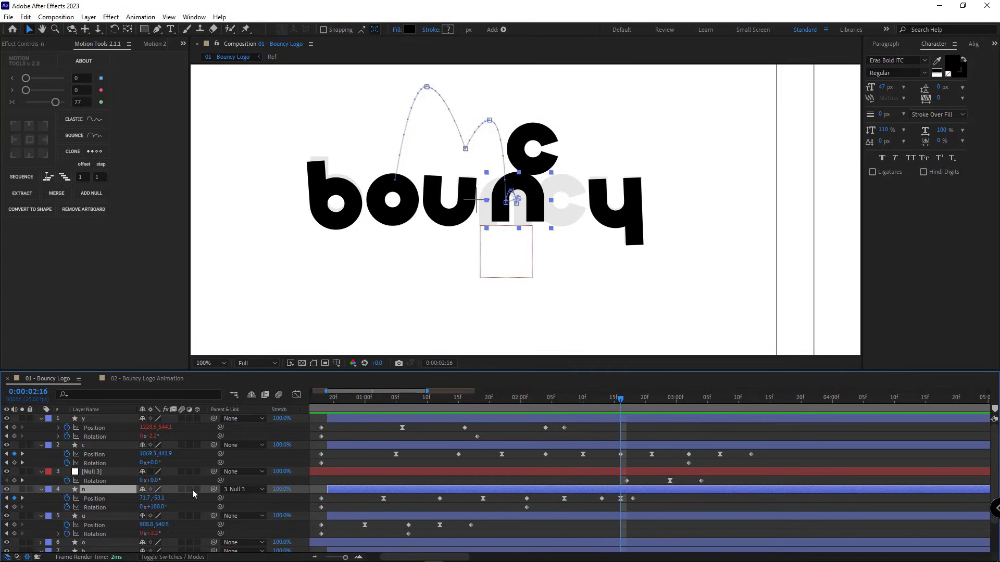
pyautogui.moveTo(159, 505); pyautogui.dragTo(177, 506)
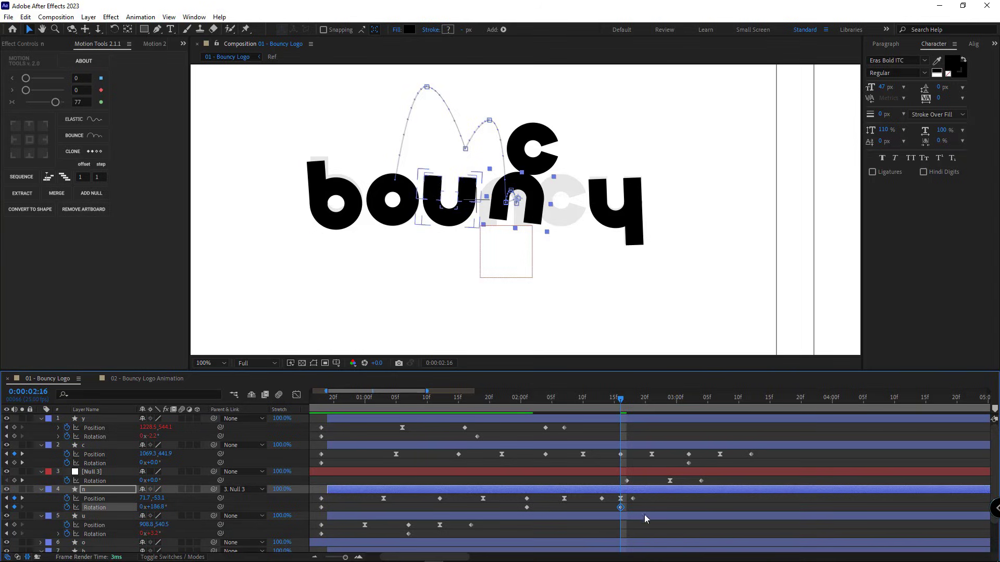
# - Straighten the n to a Rotation of 180° at 0:00:02:18 and preview the hop from 0:00:01:16
pyautogui.click(634, 402)
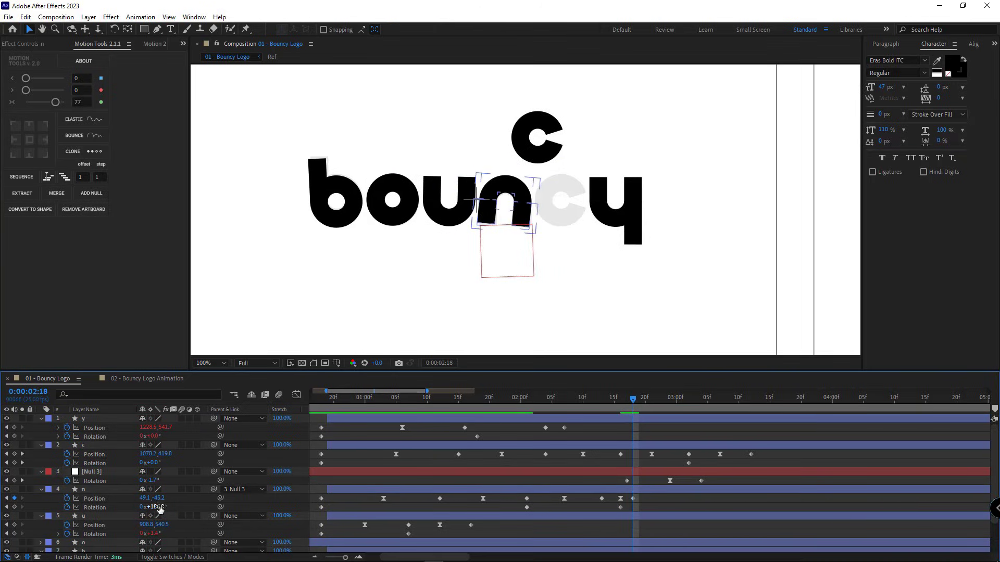
pyautogui.press('Return')
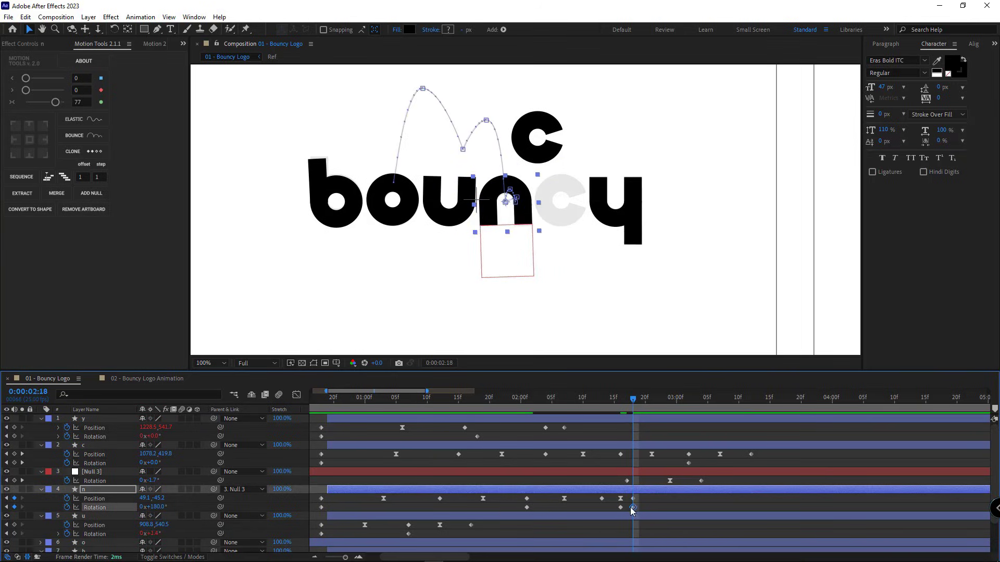
pyautogui.click(626, 459)
pyautogui.press('space')
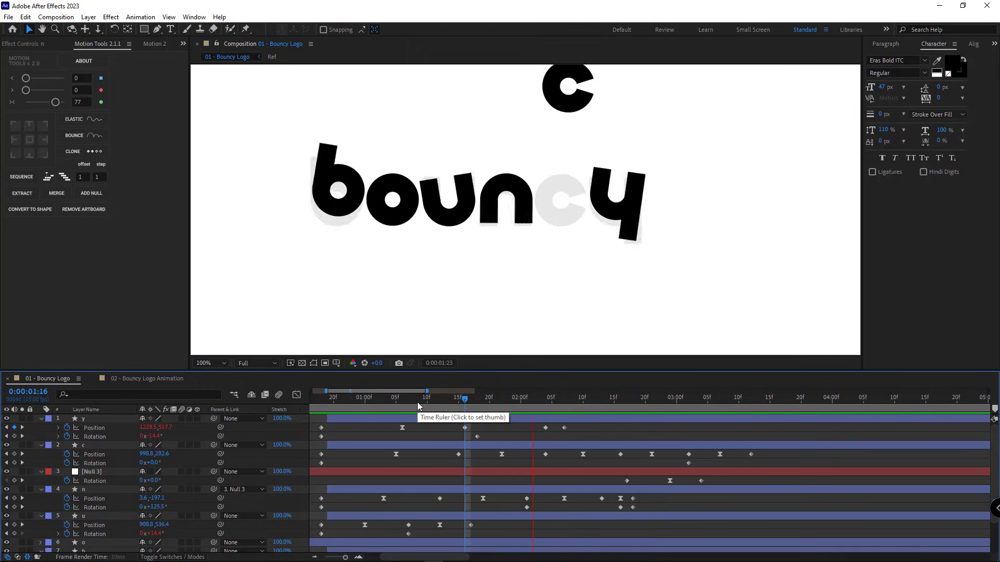
# - Increase the n's Rotation keyframe at 0:00:02:16 to 193.5° and replay from 0:00:01:09
pyautogui.click(156, 508)
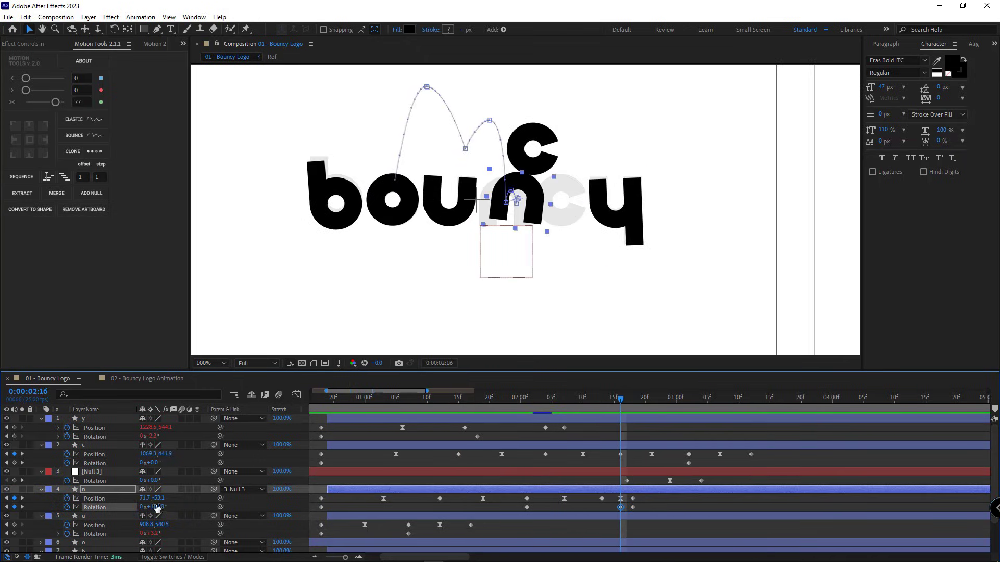
pyautogui.moveTo(161, 506); pyautogui.dragTo(175, 504)
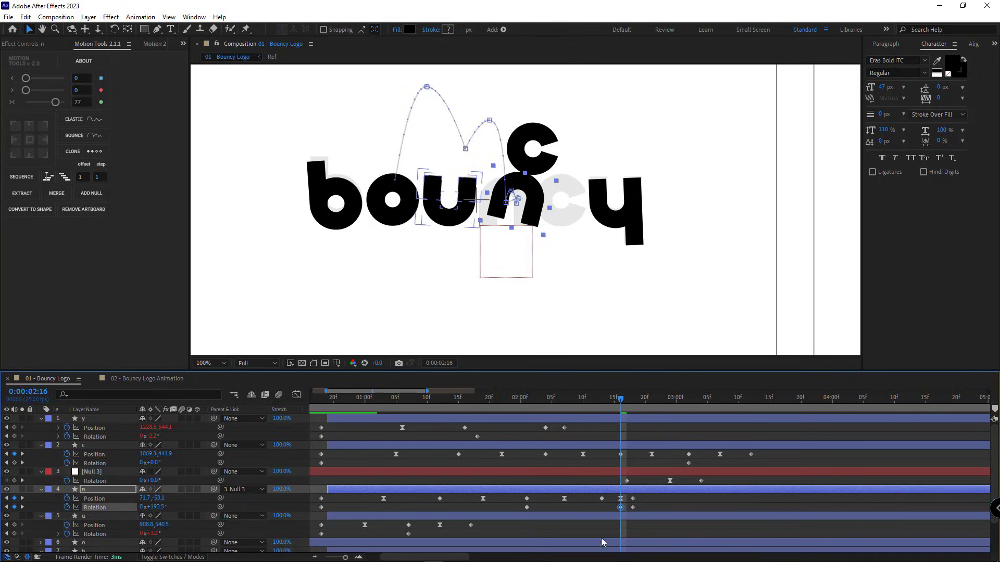
pyautogui.click(419, 399)
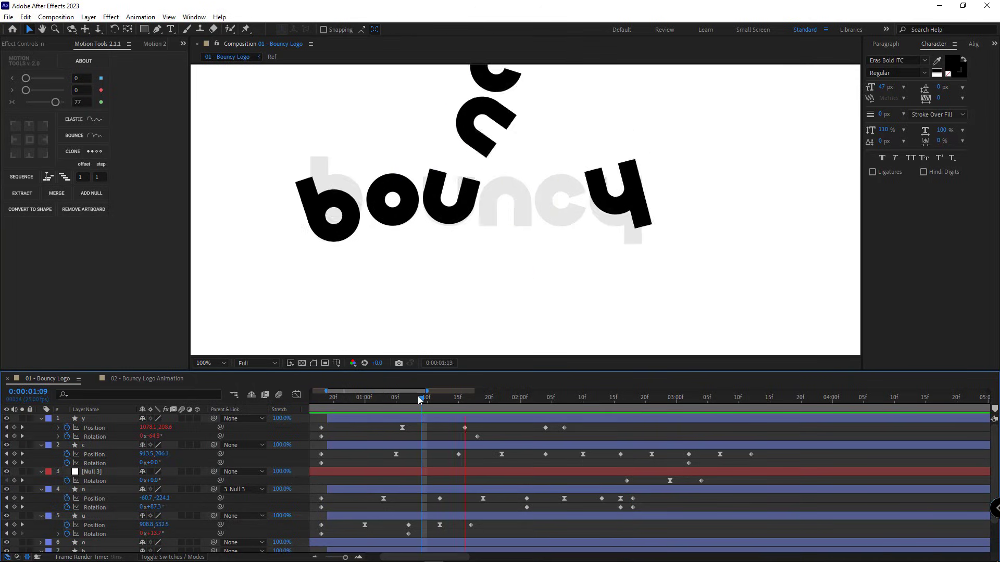
pyautogui.press('space')
# - Preview the letters settling from 0:00:01:23
pyautogui.scroll(-2, 491, 411)
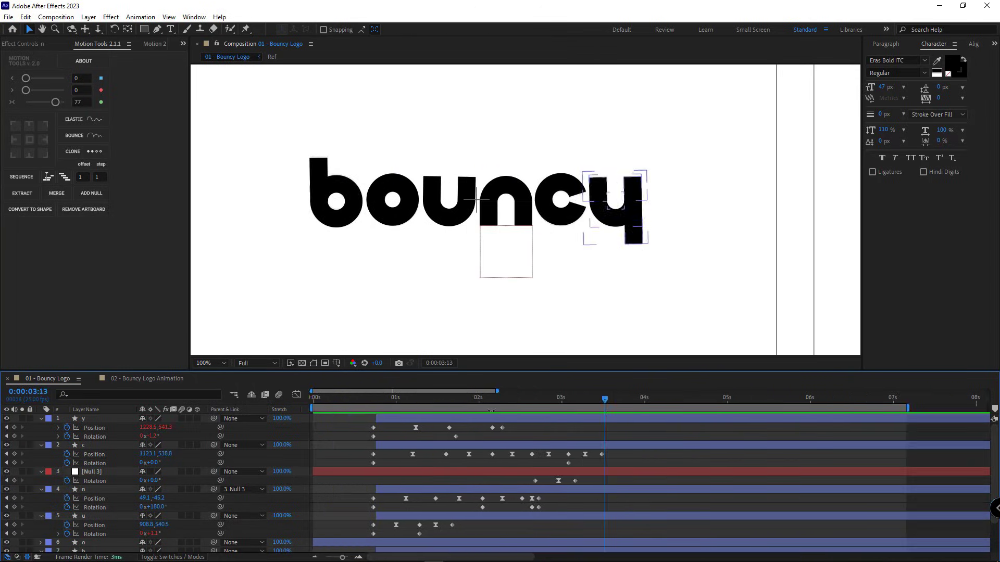
pyautogui.click(472, 399)
pyautogui.press('space')
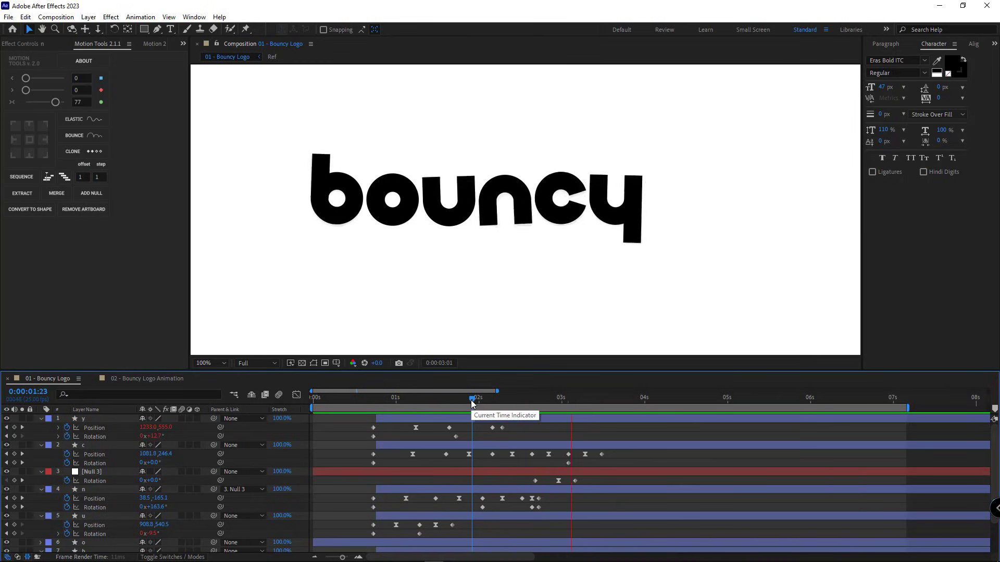
pyautogui.press('space')
# - End the work area at 0:00:03:20 and preview the full logo animation
pyautogui.scroll(-1, 593, 239)
pyautogui.moveTo(450, 398); pyautogui.dragTo(629, 395)
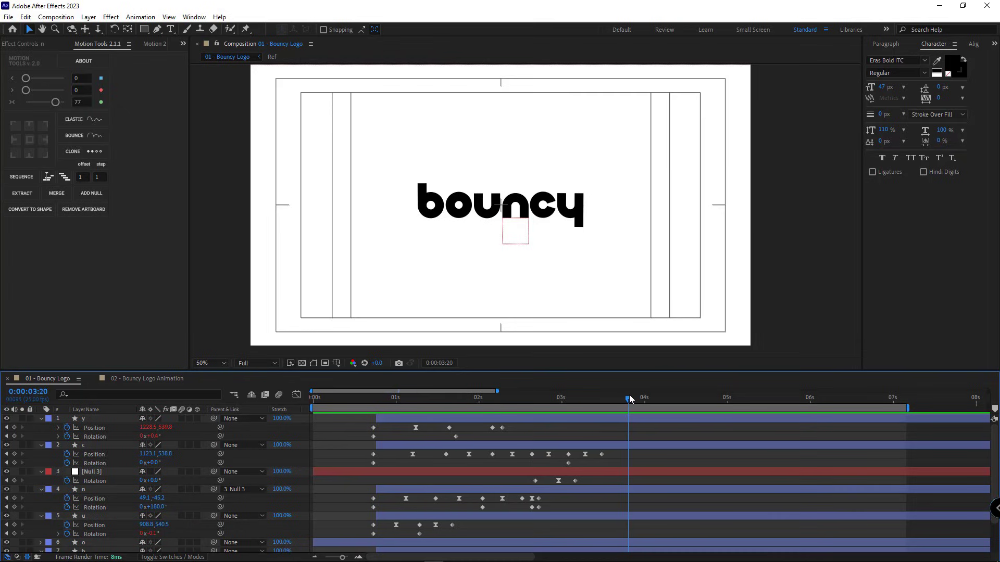
pyautogui.press('n')
pyautogui.press('space')
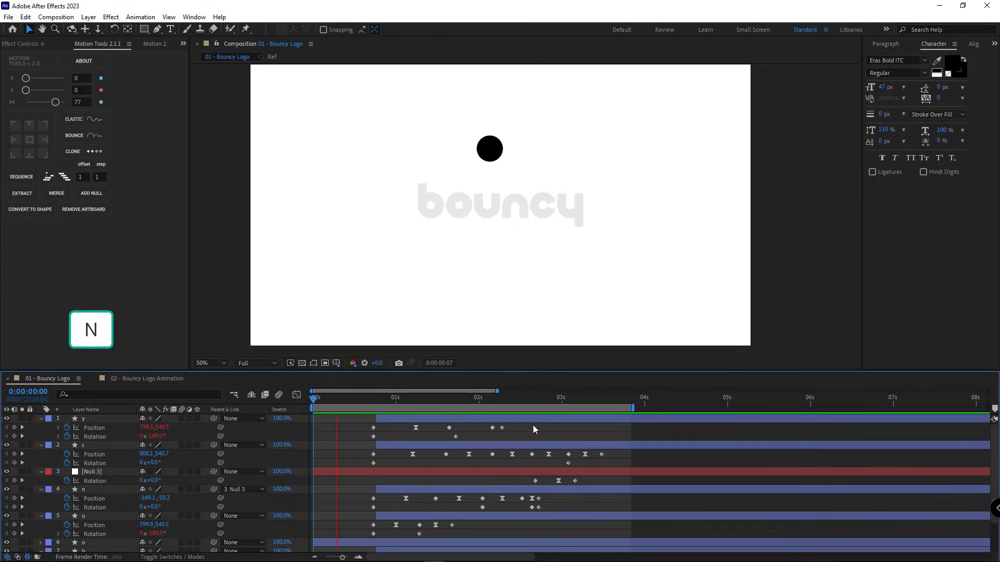
# - Hide the Ref layer and play the animation without the grey guide logo
pyautogui.scroll(-2, 76, 492)
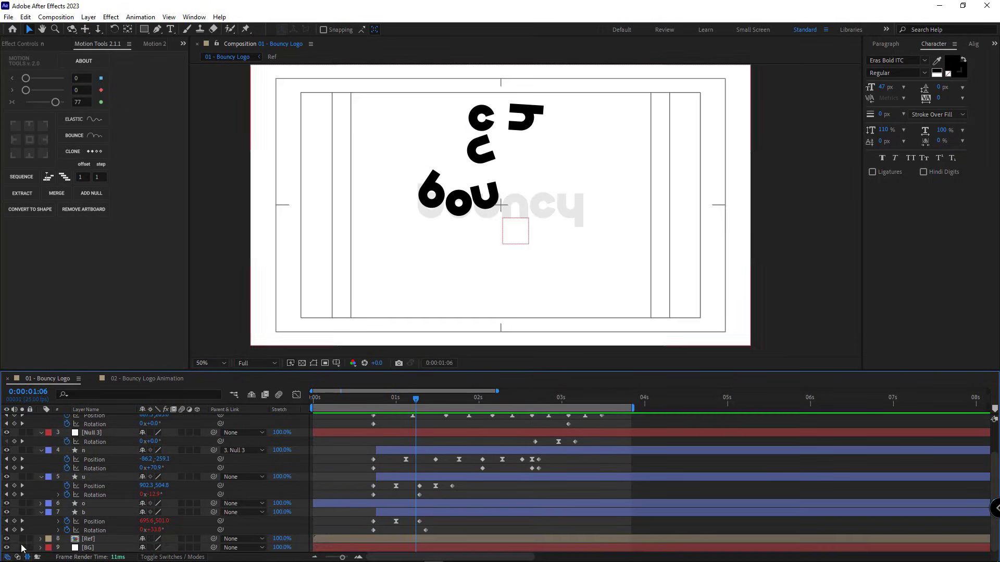
pyautogui.click(6, 539)
pyautogui.press('space')
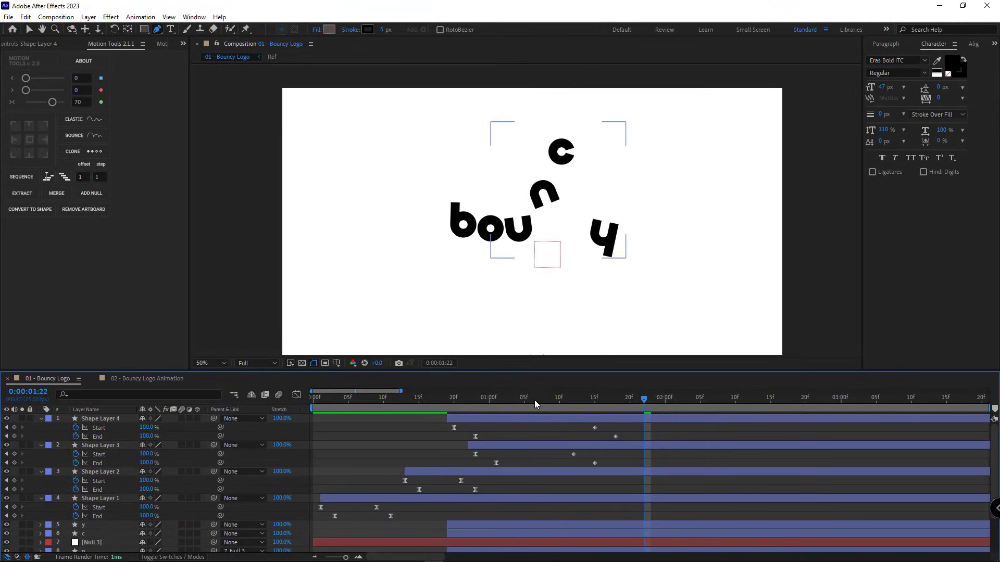
# - Scrub through the speed lines and sparkles around 0:00:01:15
pyautogui.moveTo(534, 400); pyautogui.dragTo(553, 392)
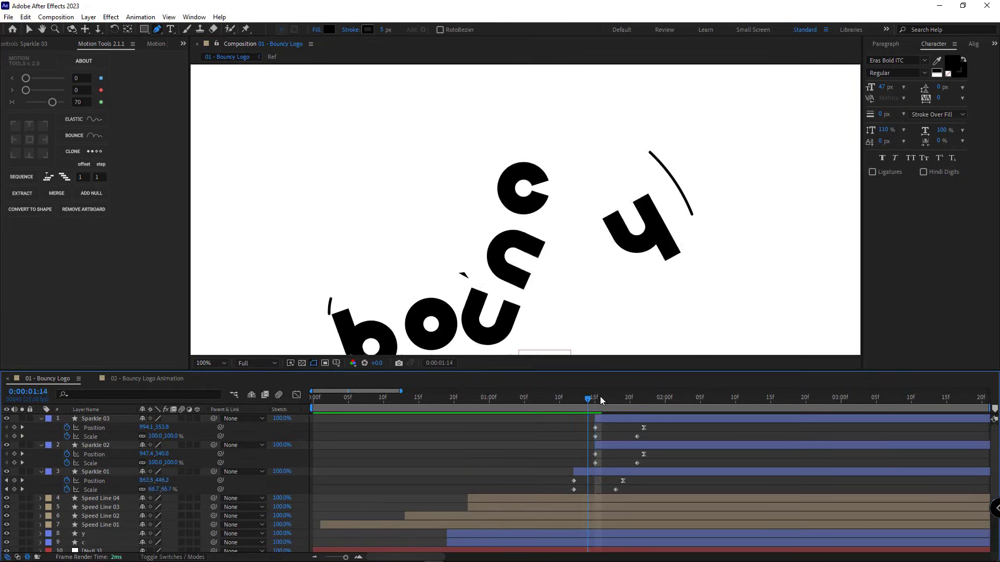
pyautogui.moveTo(600, 395)
pyautogui.mouseDown()
pyautogui.moveTo(647, 401)
pyautogui.moveTo(594, 399)
pyautogui.mouseUp()
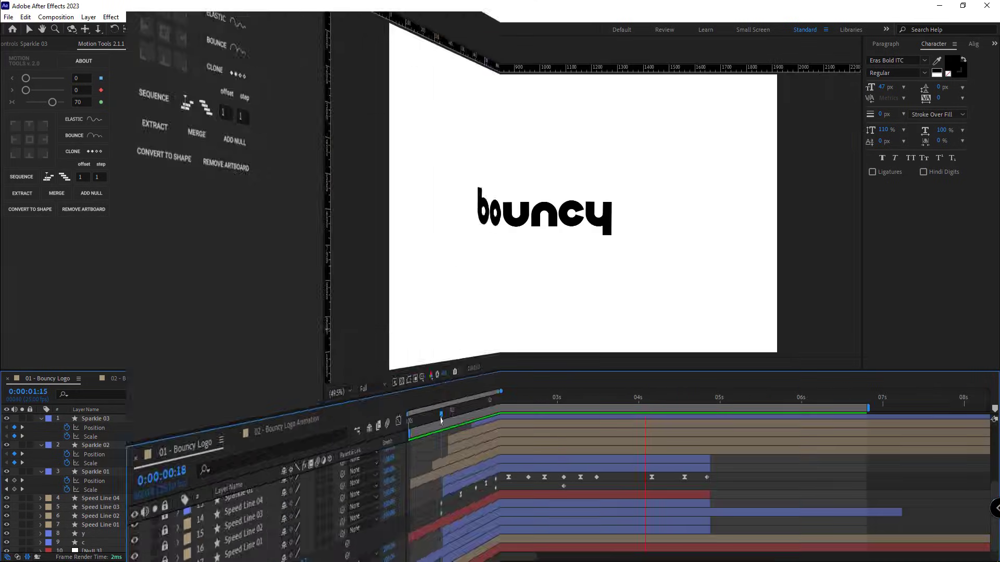